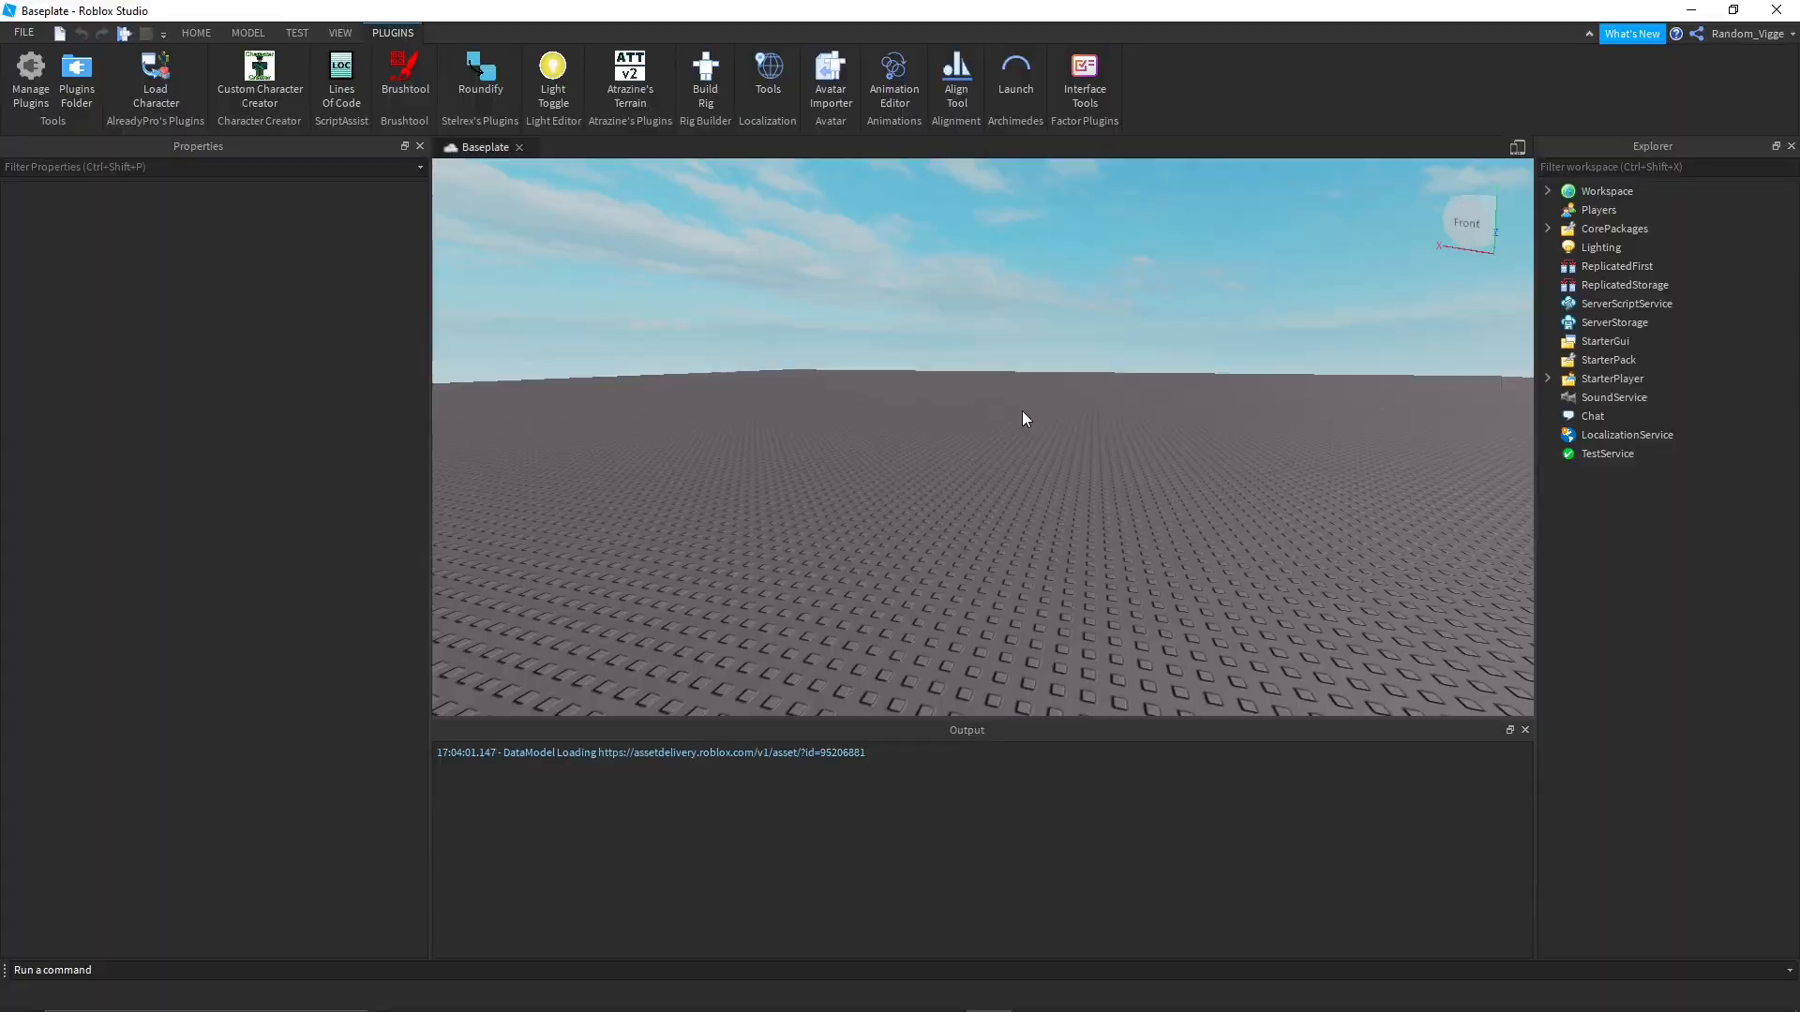
# Insert an R15 Block Rig into the workspace with Rig Builder.
pyautogui.moveTo(1024, 340); pyautogui.dragTo(1024, 342, button='right')
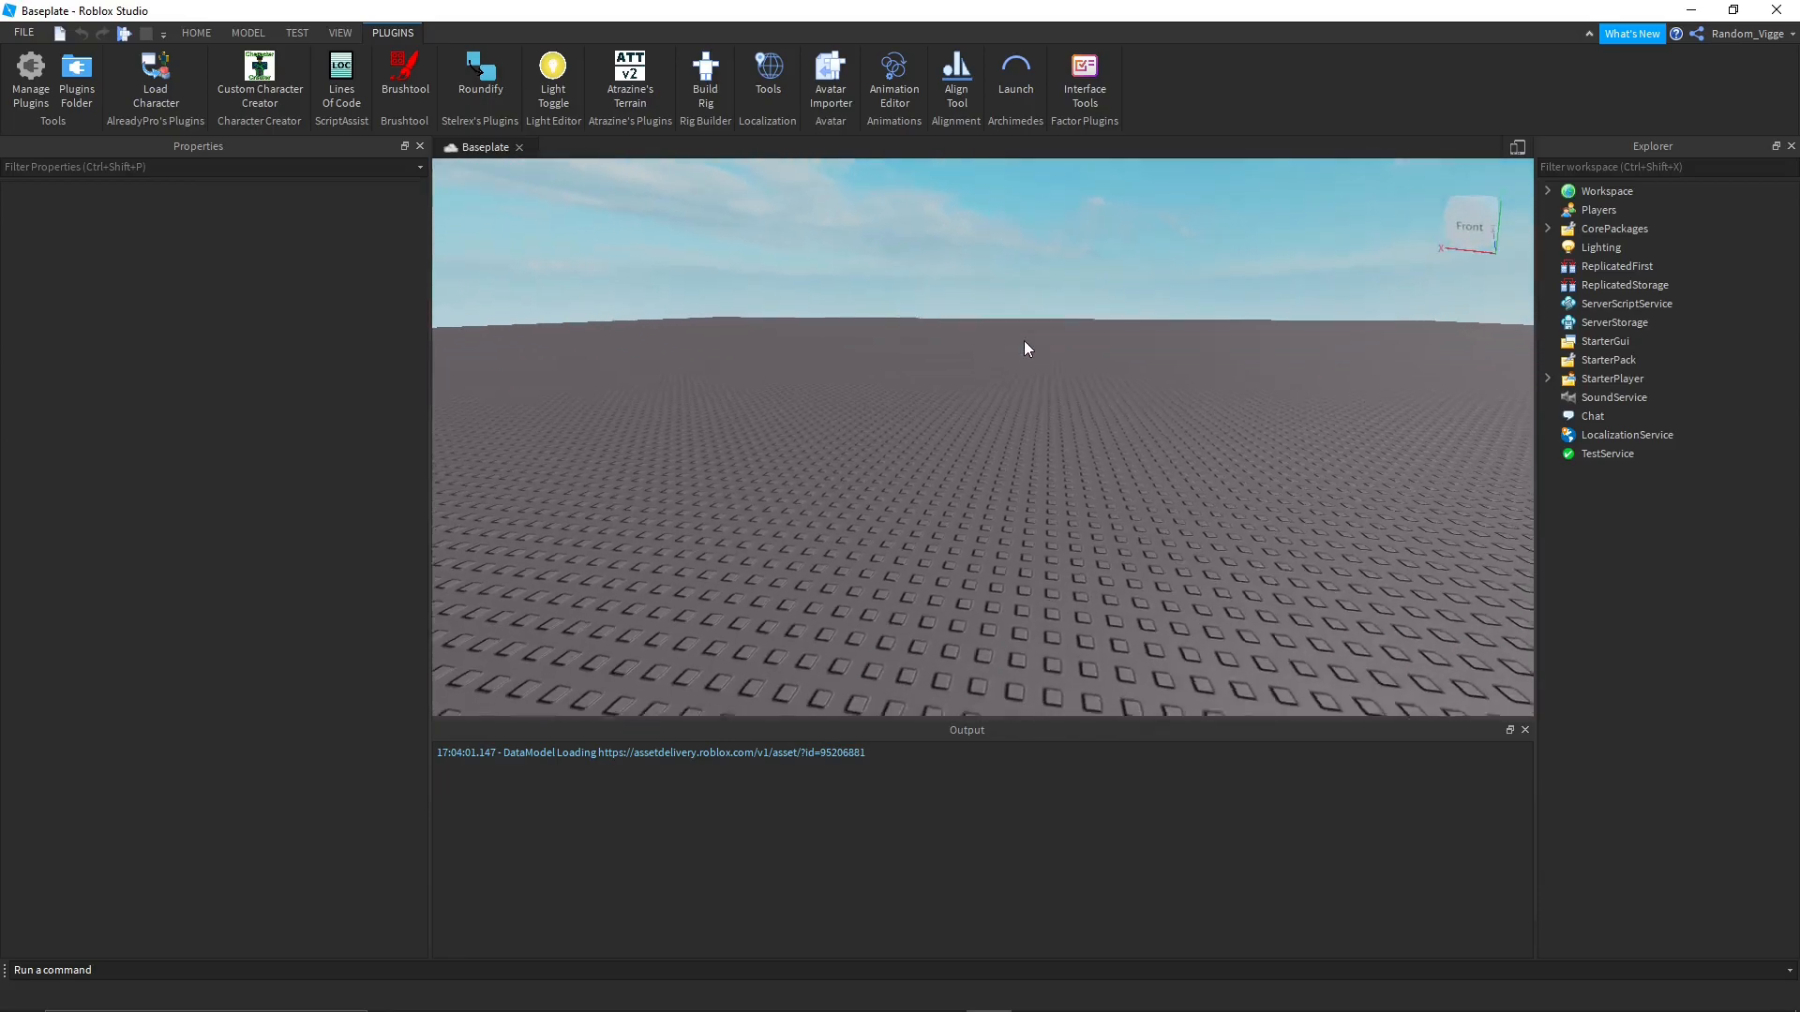
pyautogui.click(703, 68)
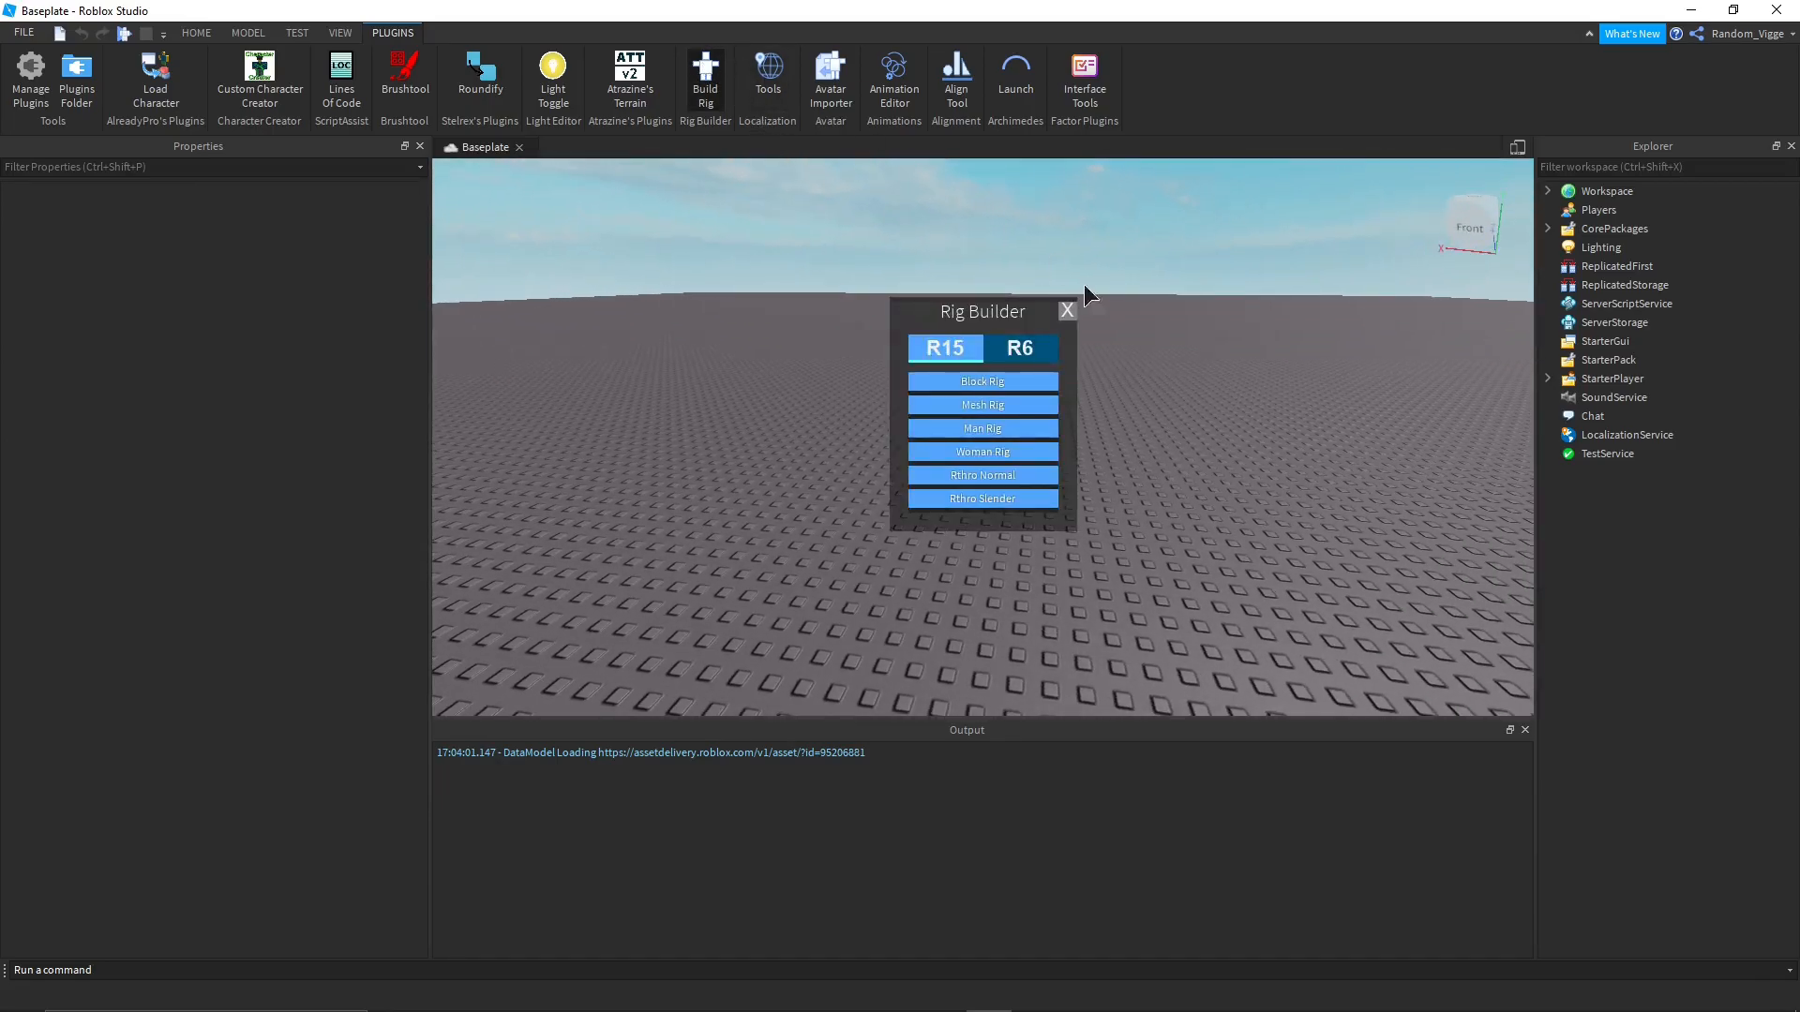
pyautogui.click(1035, 379)
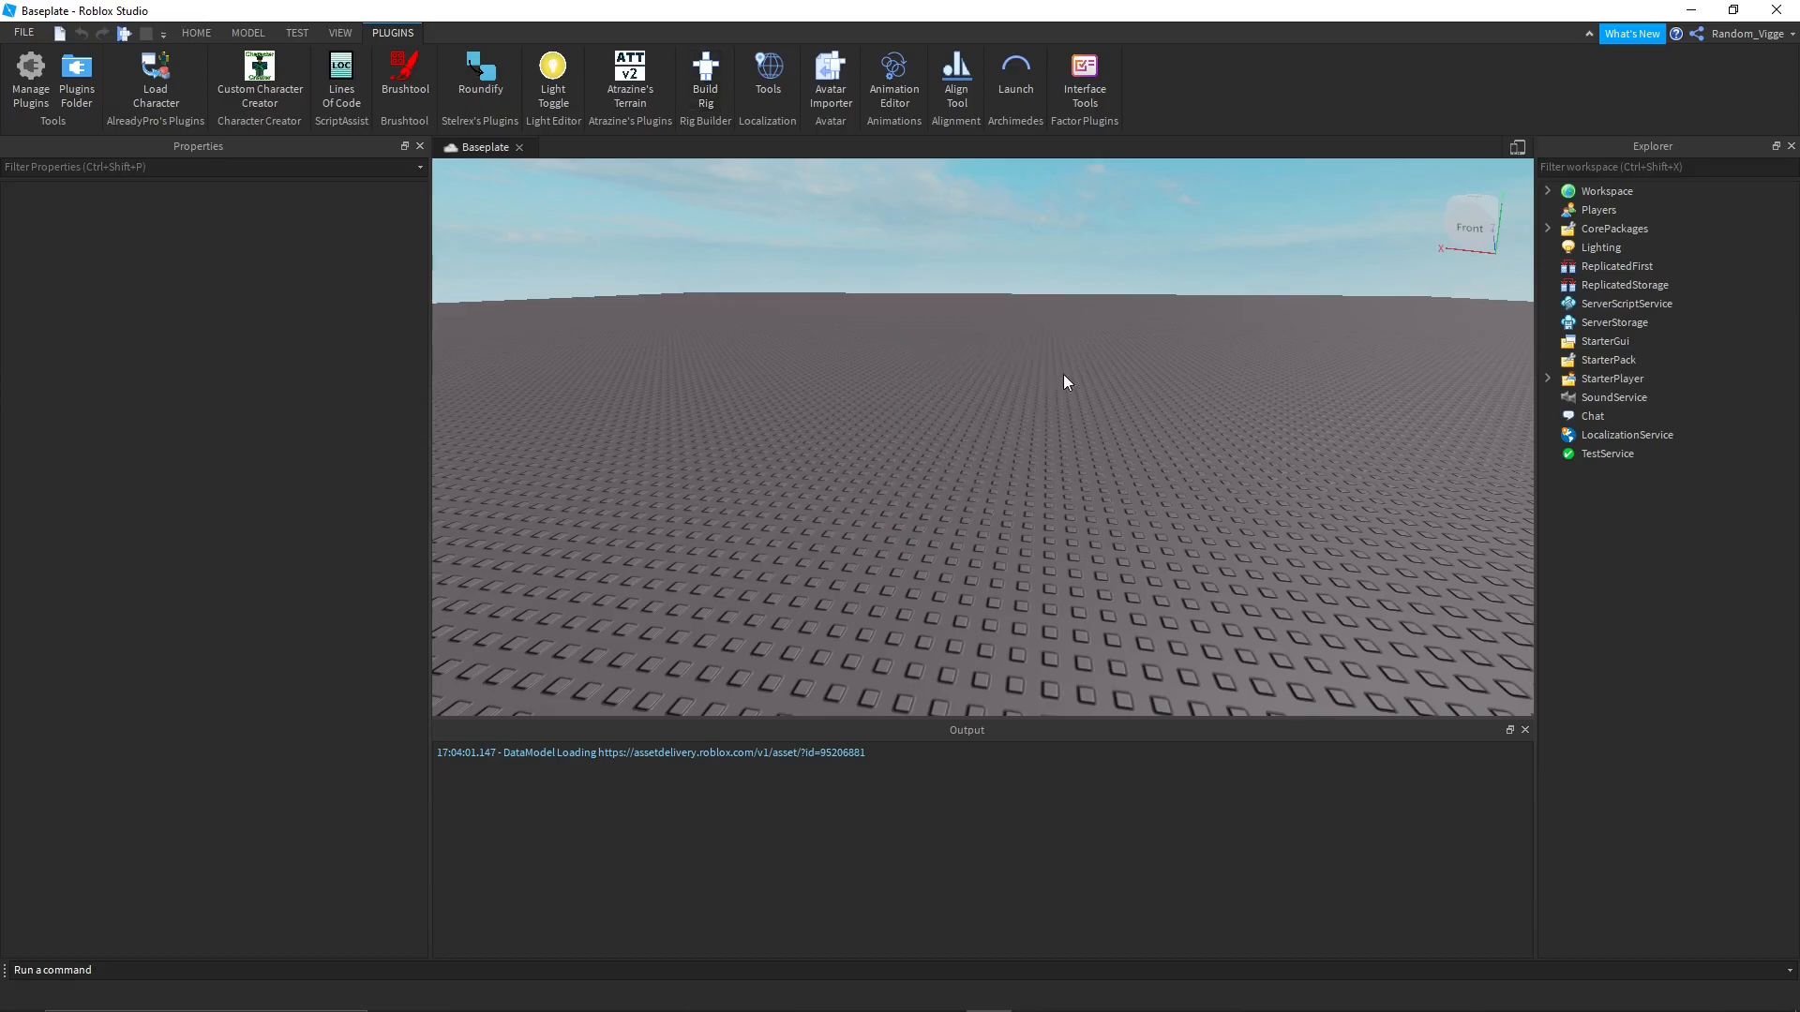
pyautogui.scroll(-4, 957, 432)
pyautogui.moveTo(926, 446); pyautogui.dragTo(975, 424, button='right')
pyautogui.scroll(2, 927, 446)
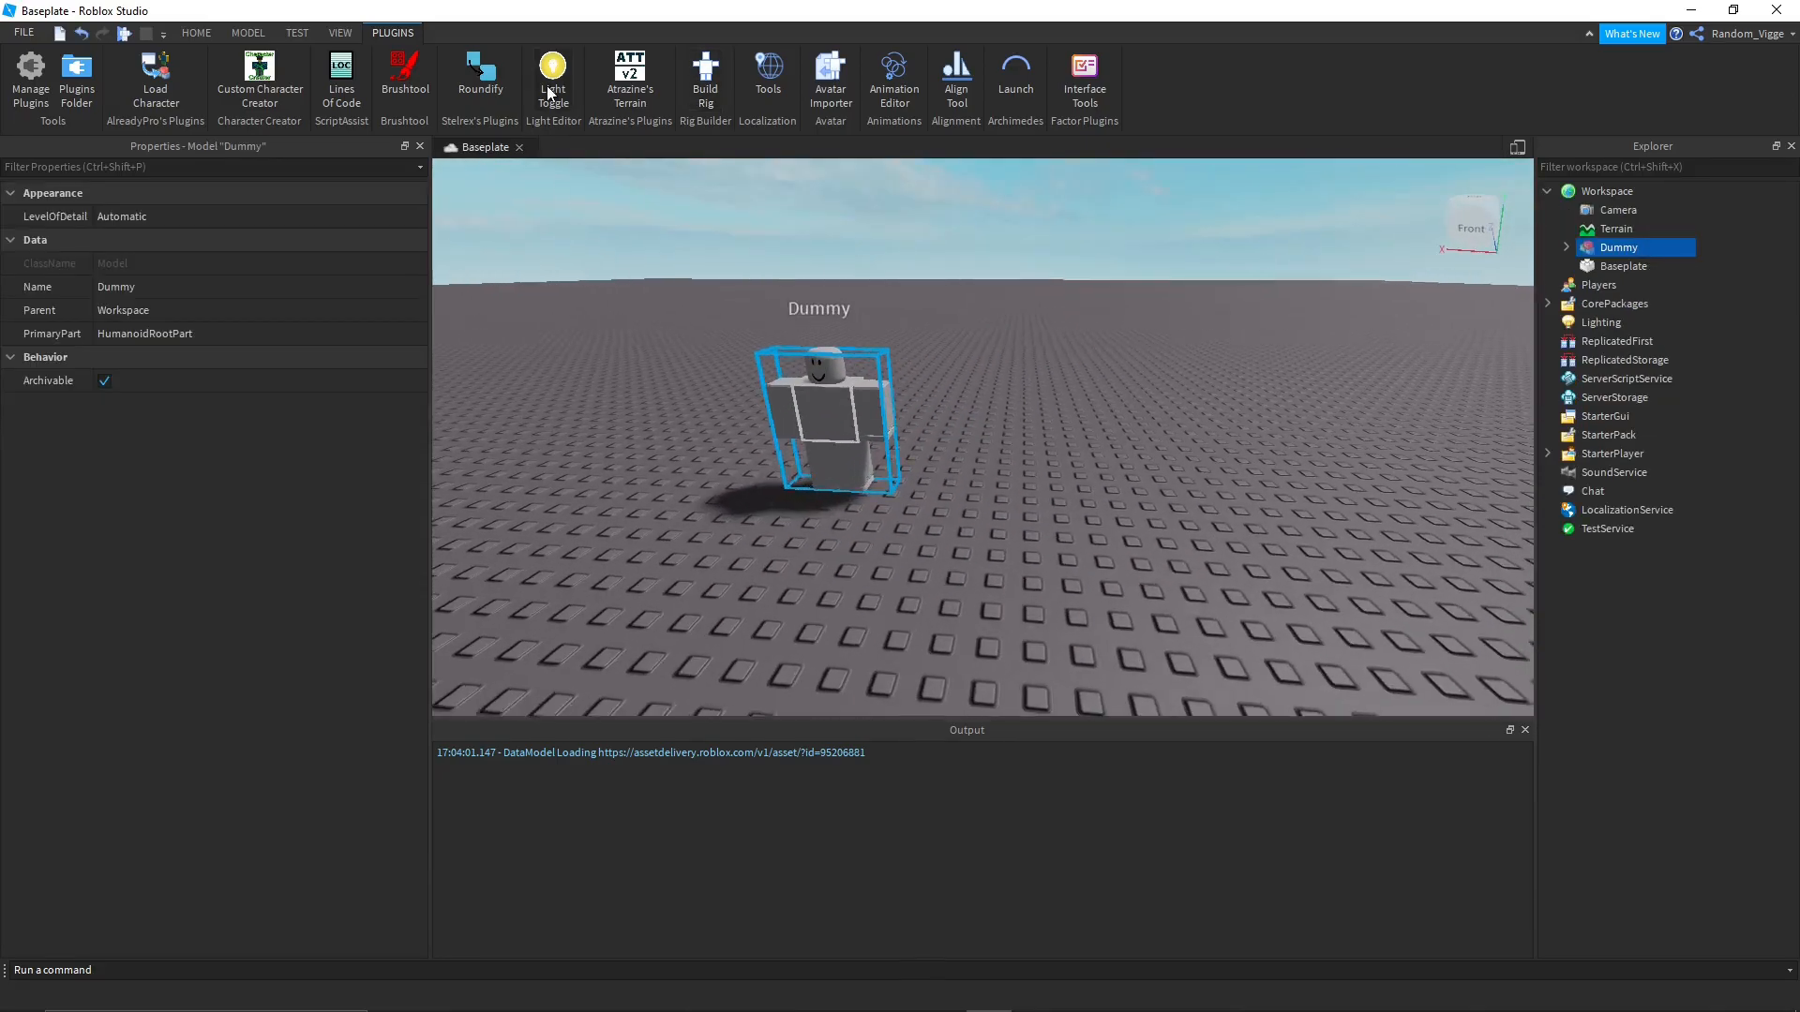
# Insert an R6 Block Rig beside the R15 dummy with Rig Builder.
pyautogui.click(483, 77)
pyautogui.click(718, 82)
pyautogui.click(1020, 349)
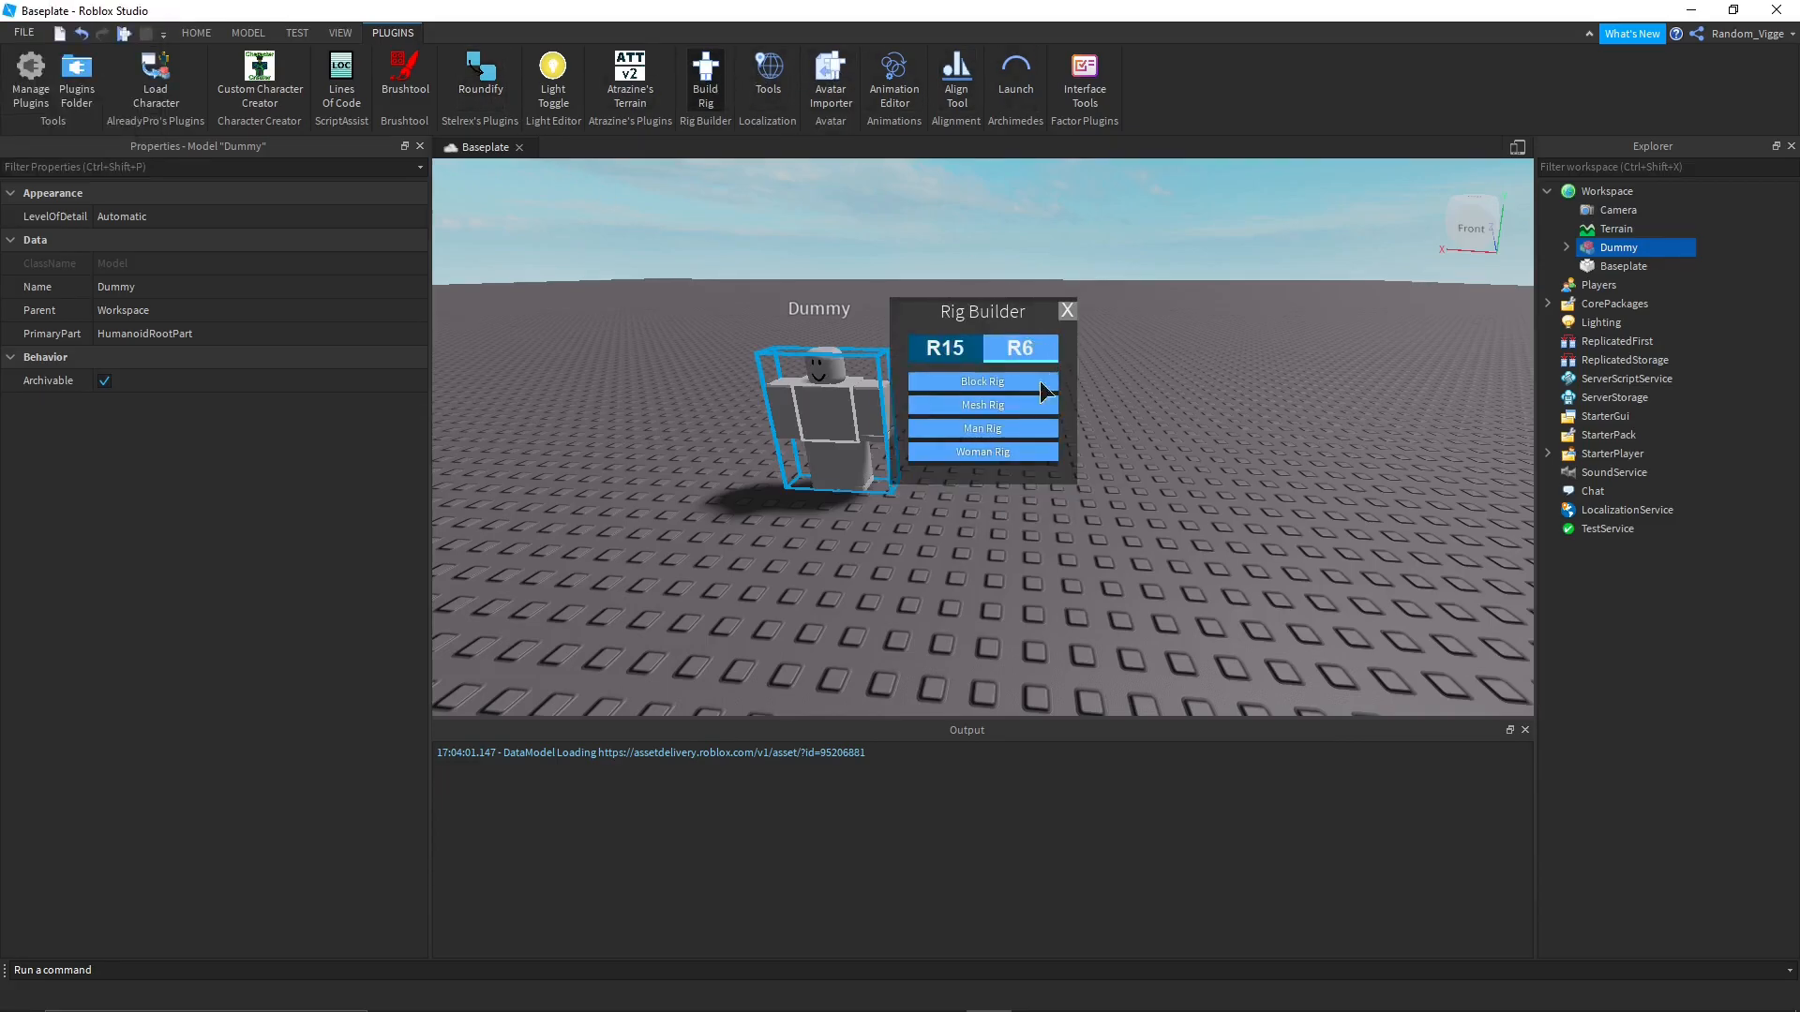
pyautogui.click(975, 381)
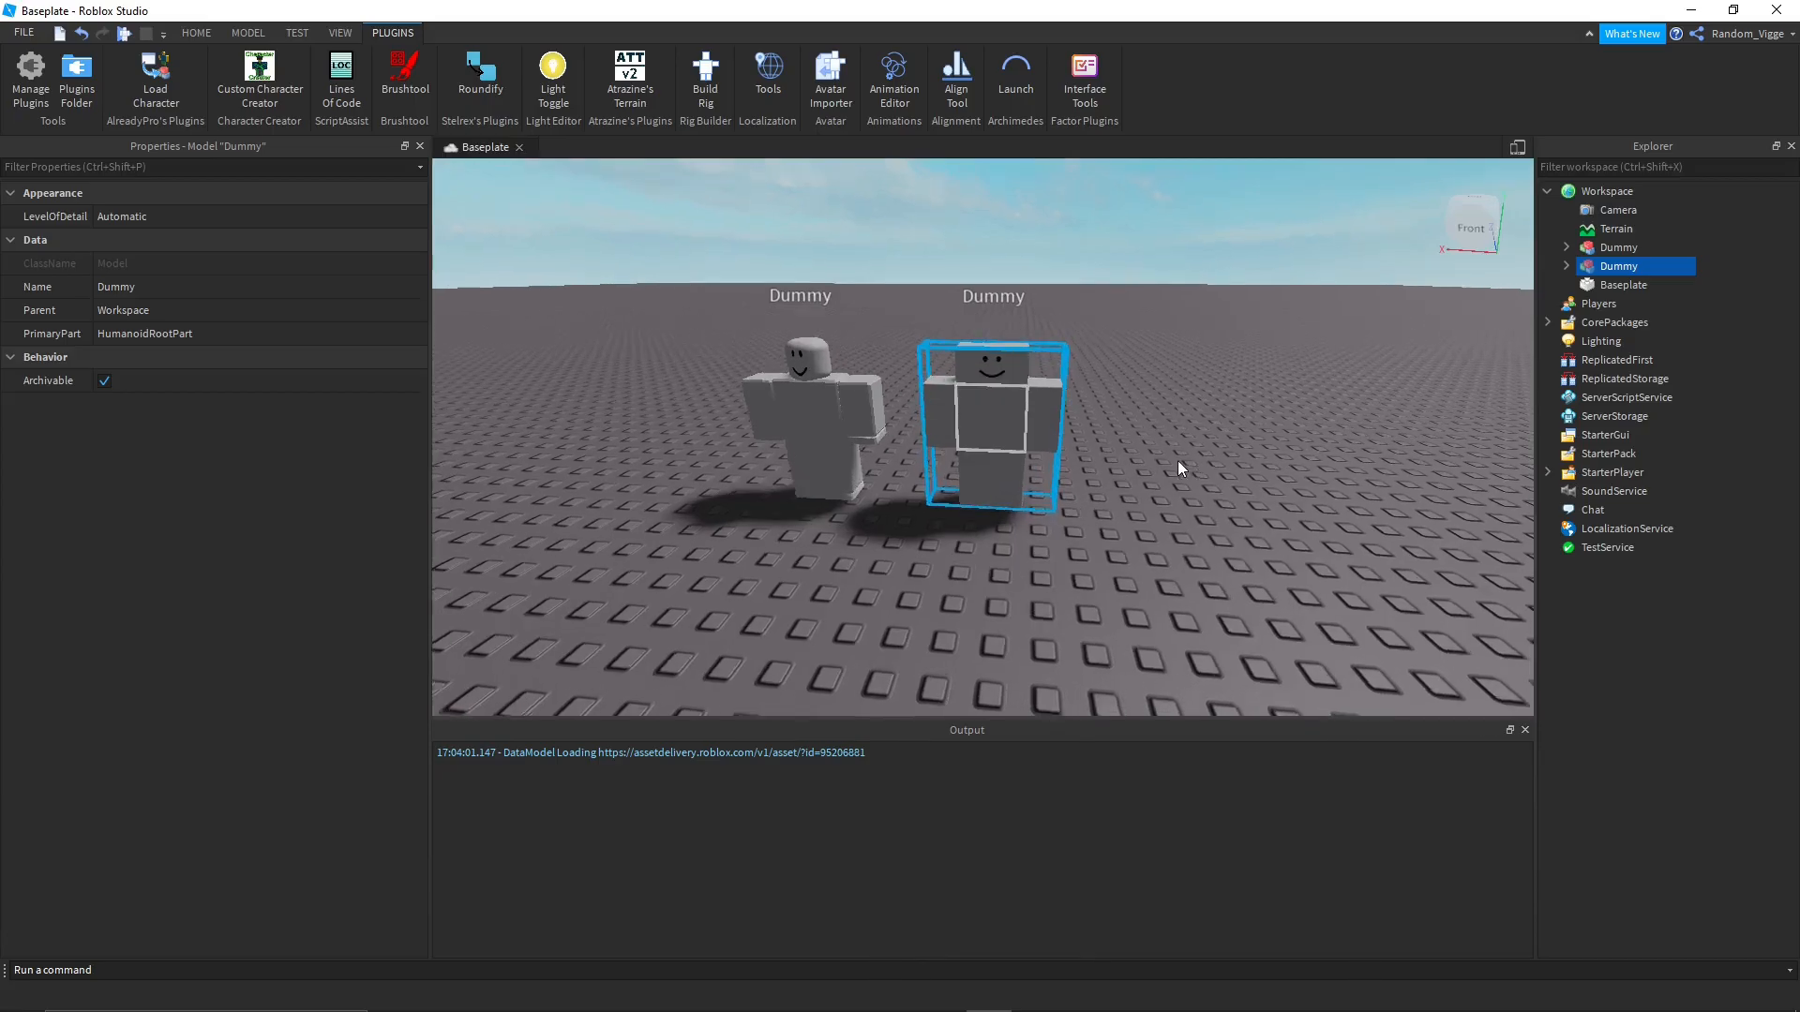
pyautogui.scroll(2, 1178, 462)
pyautogui.click(1164, 450)
pyautogui.press('w')
pyautogui.click(1165, 453)
pyautogui.press('a')
pyautogui.moveTo(1044, 457); pyautogui.dragTo(1003, 454)
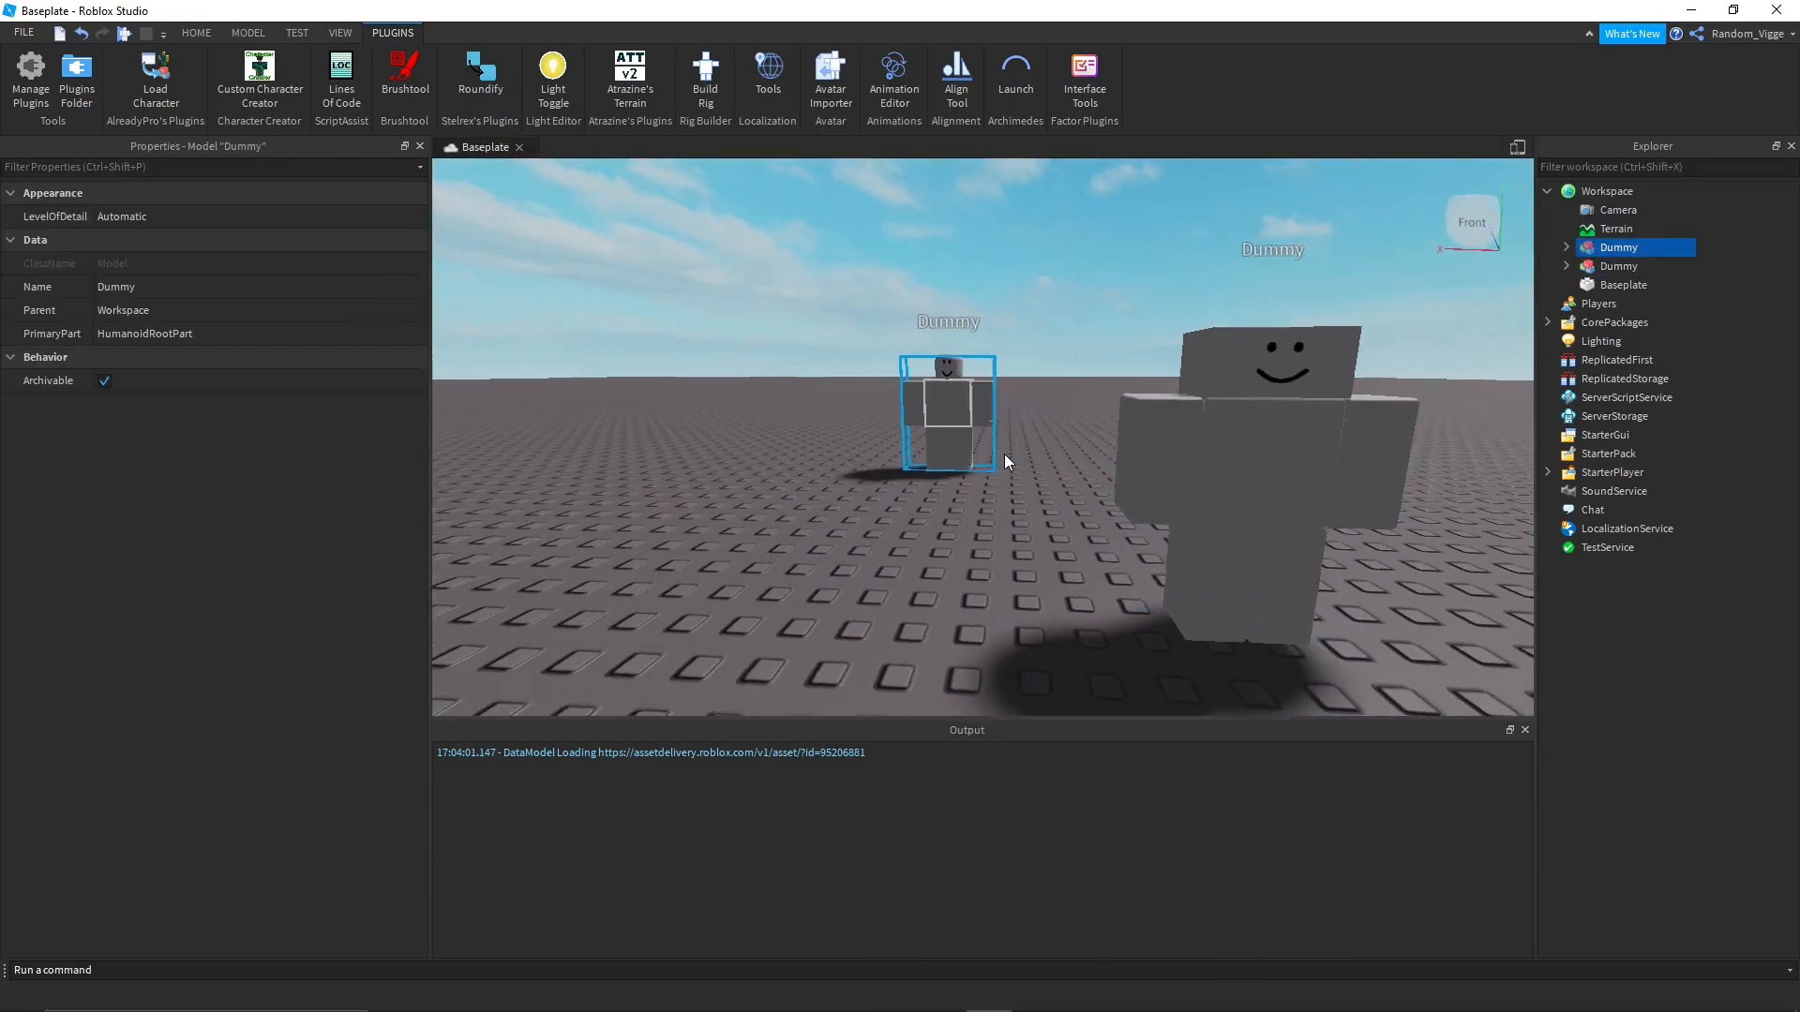
pyautogui.moveTo(1003, 454); pyautogui.dragTo(1006, 456, button='right')
pyautogui.press('w')
pyautogui.hotkey('ctrl', 'z')
pyautogui.scroll(-4, 1006, 455)
# Expand the R15 dummy in the model hierarchy and select its body parts from LeftFoot to HumanoidRootPart.
pyautogui.click(1605, 251)
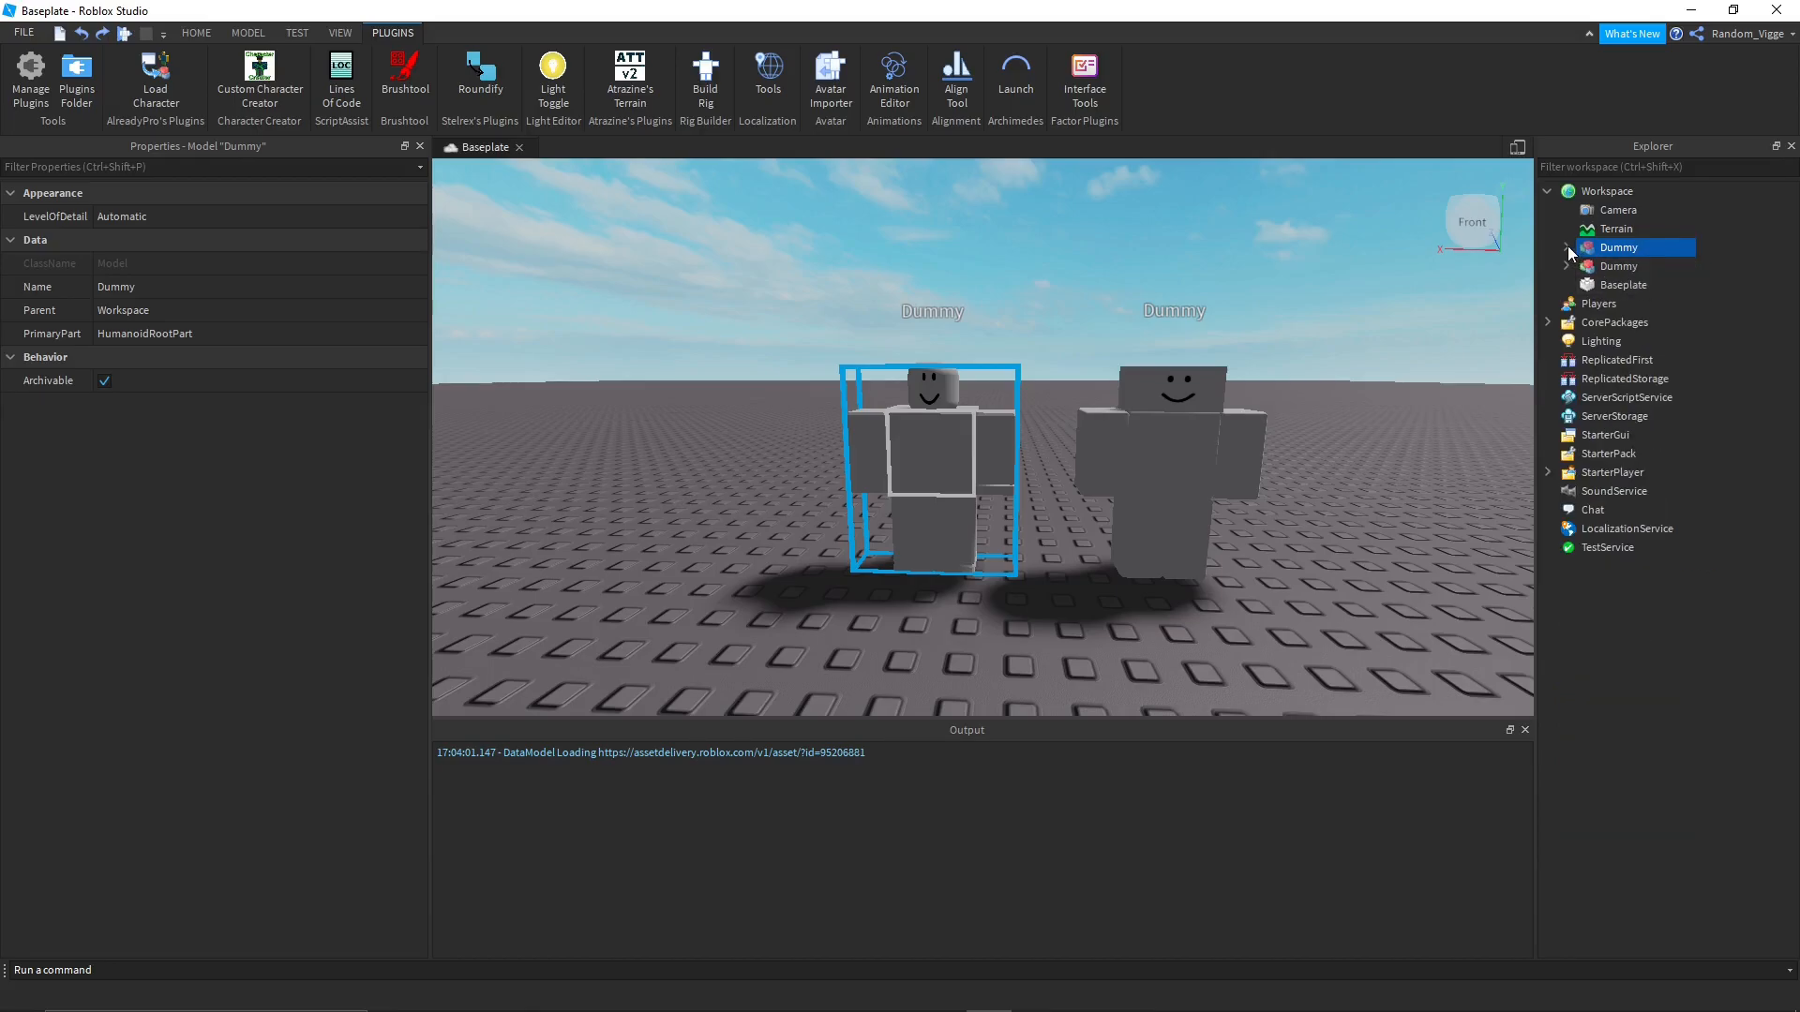
pyautogui.click(1567, 247)
pyautogui.click(1606, 302)
pyautogui.keyDown('shift'); pyautogui.click(1612, 566); pyautogui.keyUp('shift')
pyautogui.click(1643, 266)
pyautogui.click(1638, 285)
pyautogui.keyDown('shift'); pyautogui.click(1666, 566); pyautogui.keyUp('shift')
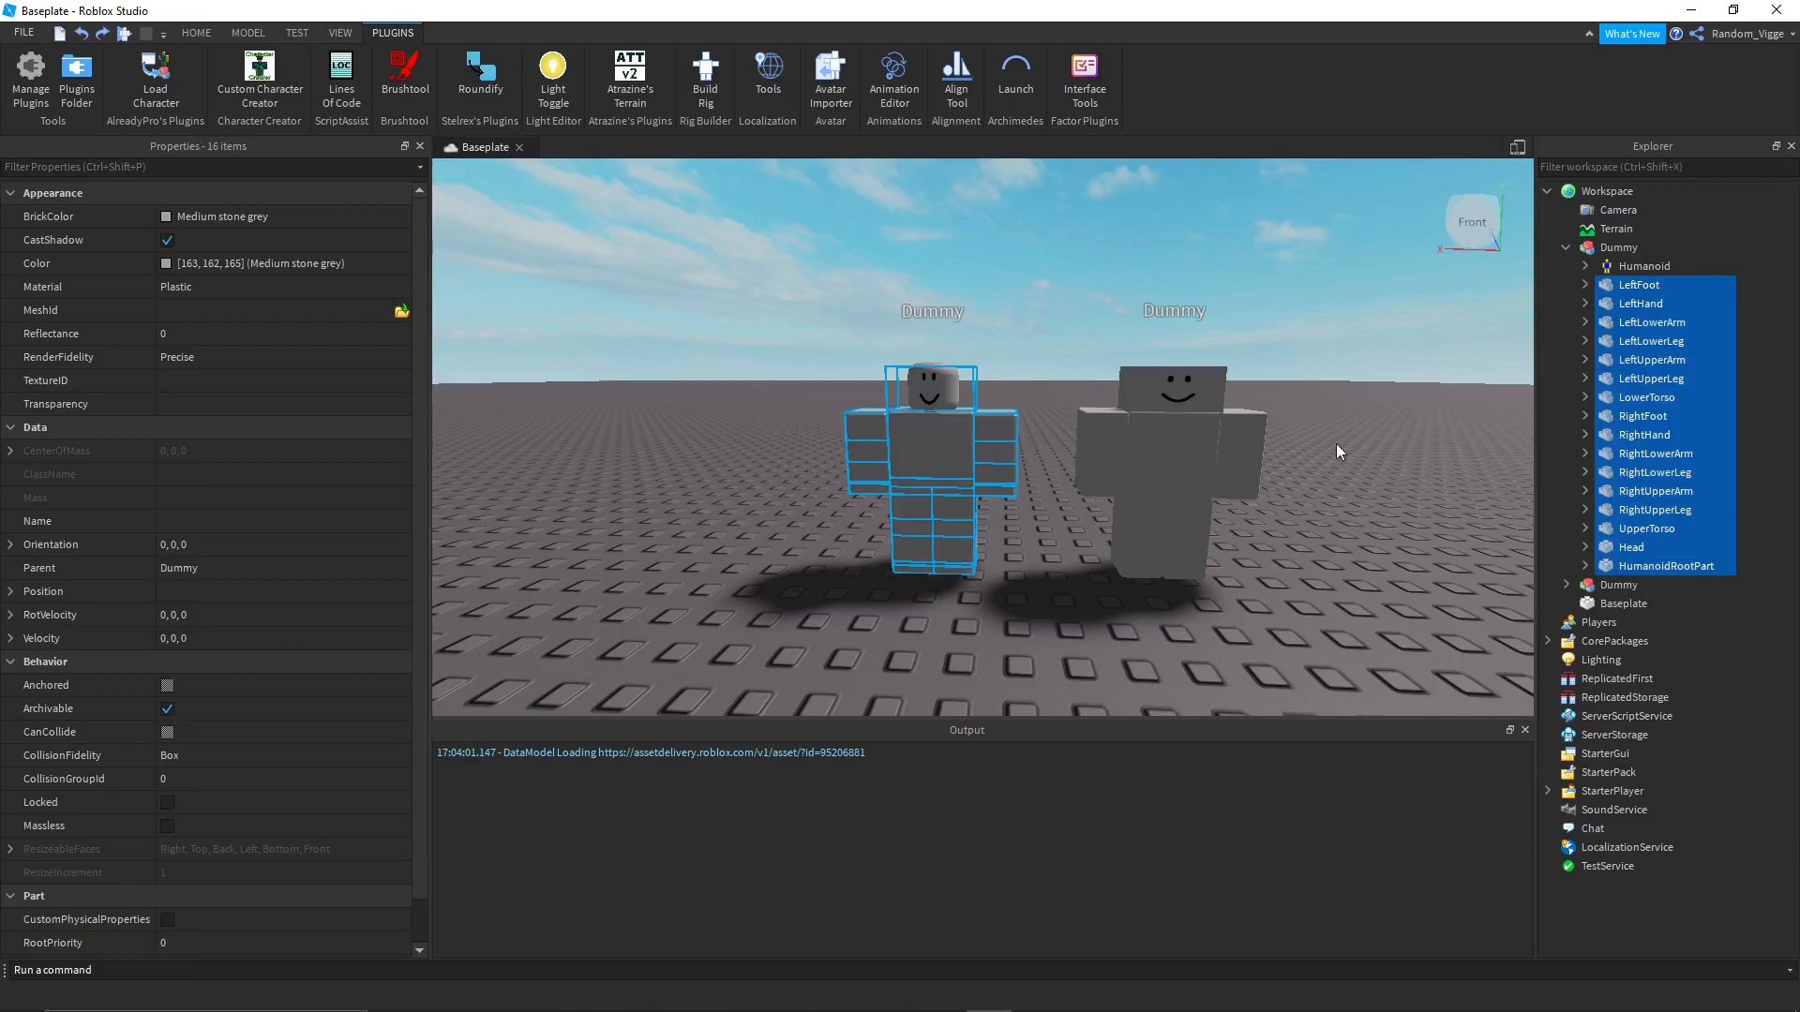
# Examine the R15 dummy's outlined body segments in the viewport and compare them with the R6 dummy.
pyautogui.press('f')
pyautogui.moveTo(1246, 434); pyautogui.dragTo(1247, 434, button='right')
pyautogui.moveTo(872, 329); pyautogui.dragTo(872, 329, button='right')
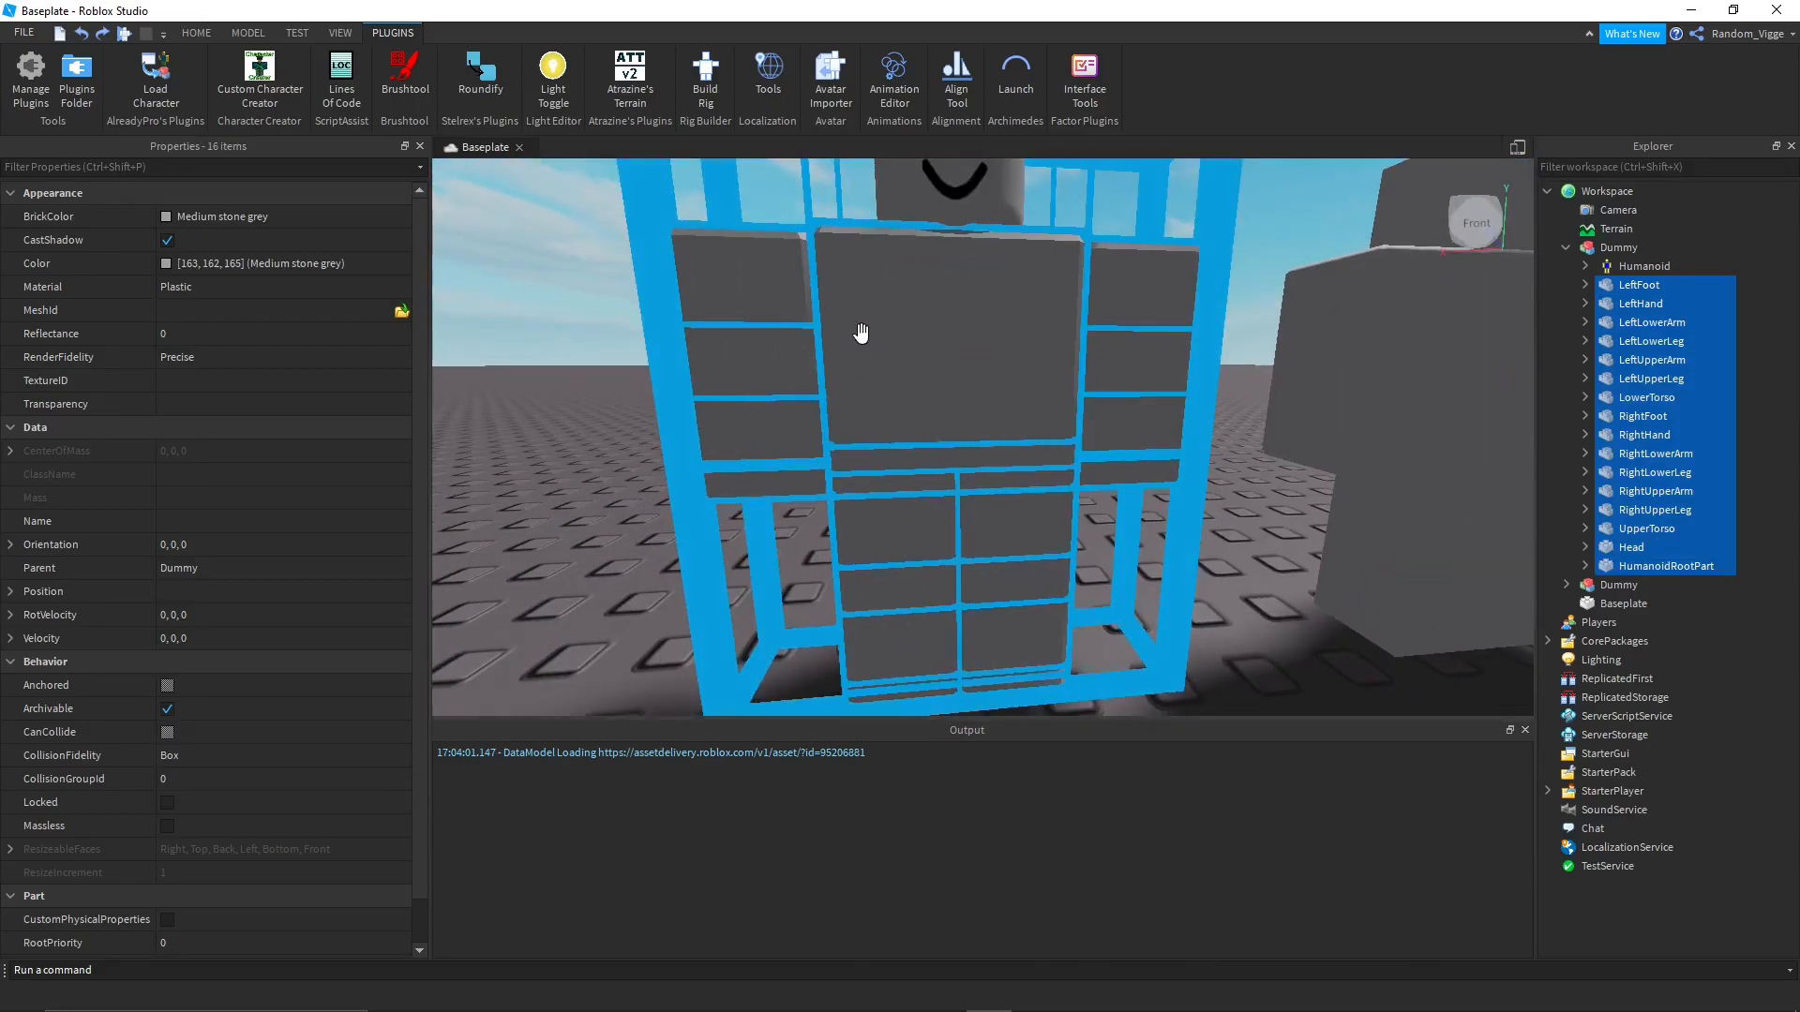
pyautogui.moveTo(1111, 540); pyautogui.dragTo(1111, 540, button='right')
pyautogui.scroll(-10, 1110, 540)
pyautogui.scroll(5, 1118, 284)
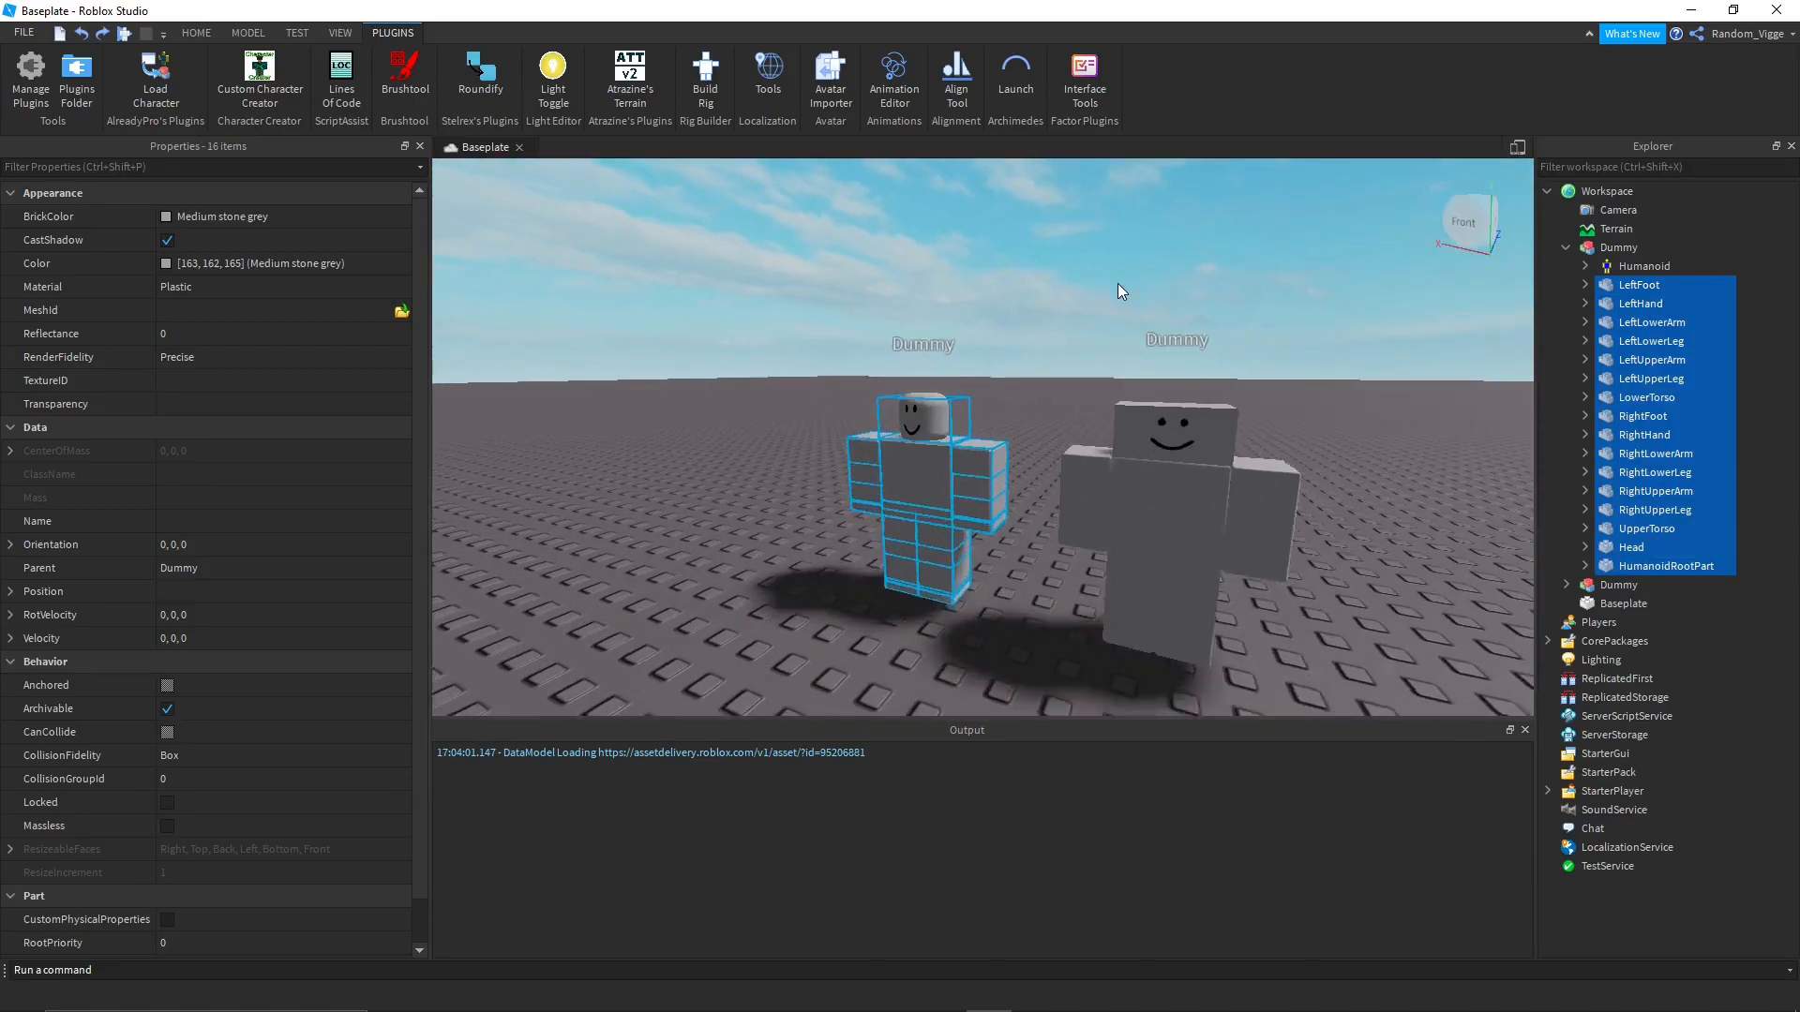
pyautogui.scroll(-8, 1017, 360)
pyautogui.scroll(8, 1016, 360)
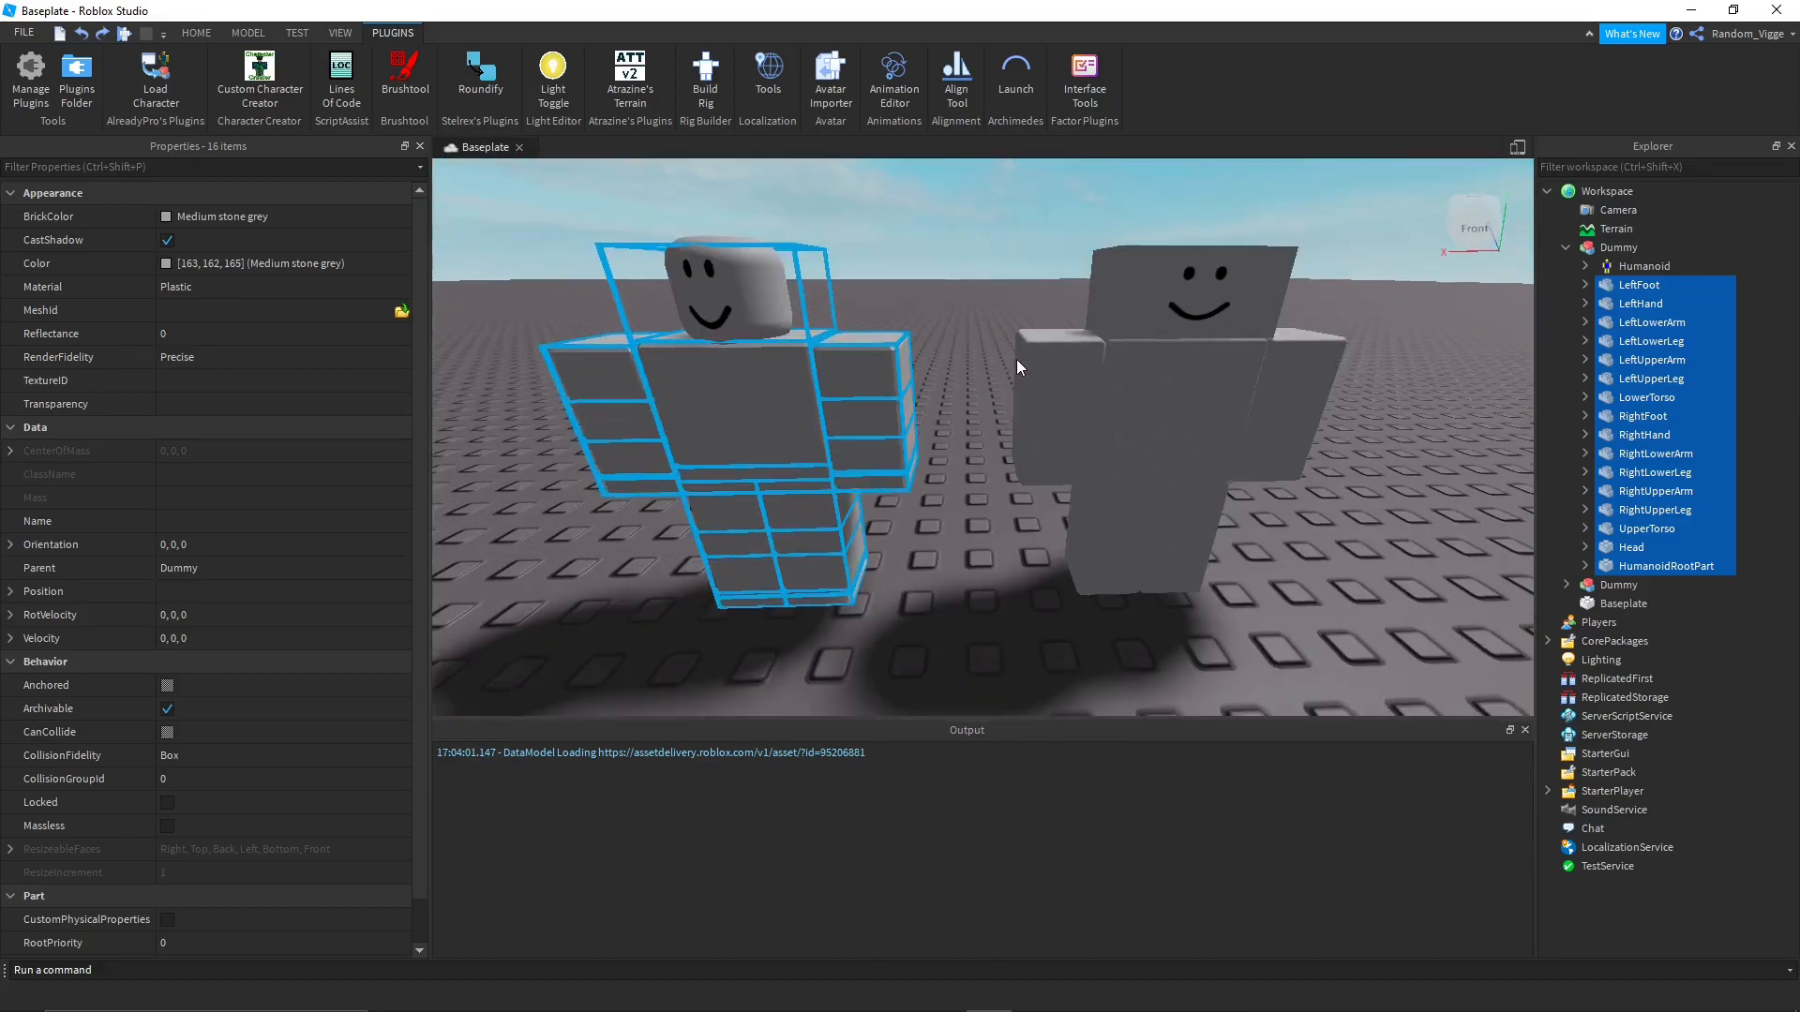
pyautogui.scroll(-4, 949, 409)
pyautogui.rightClick(966, 416)
pyautogui.click(985, 391)
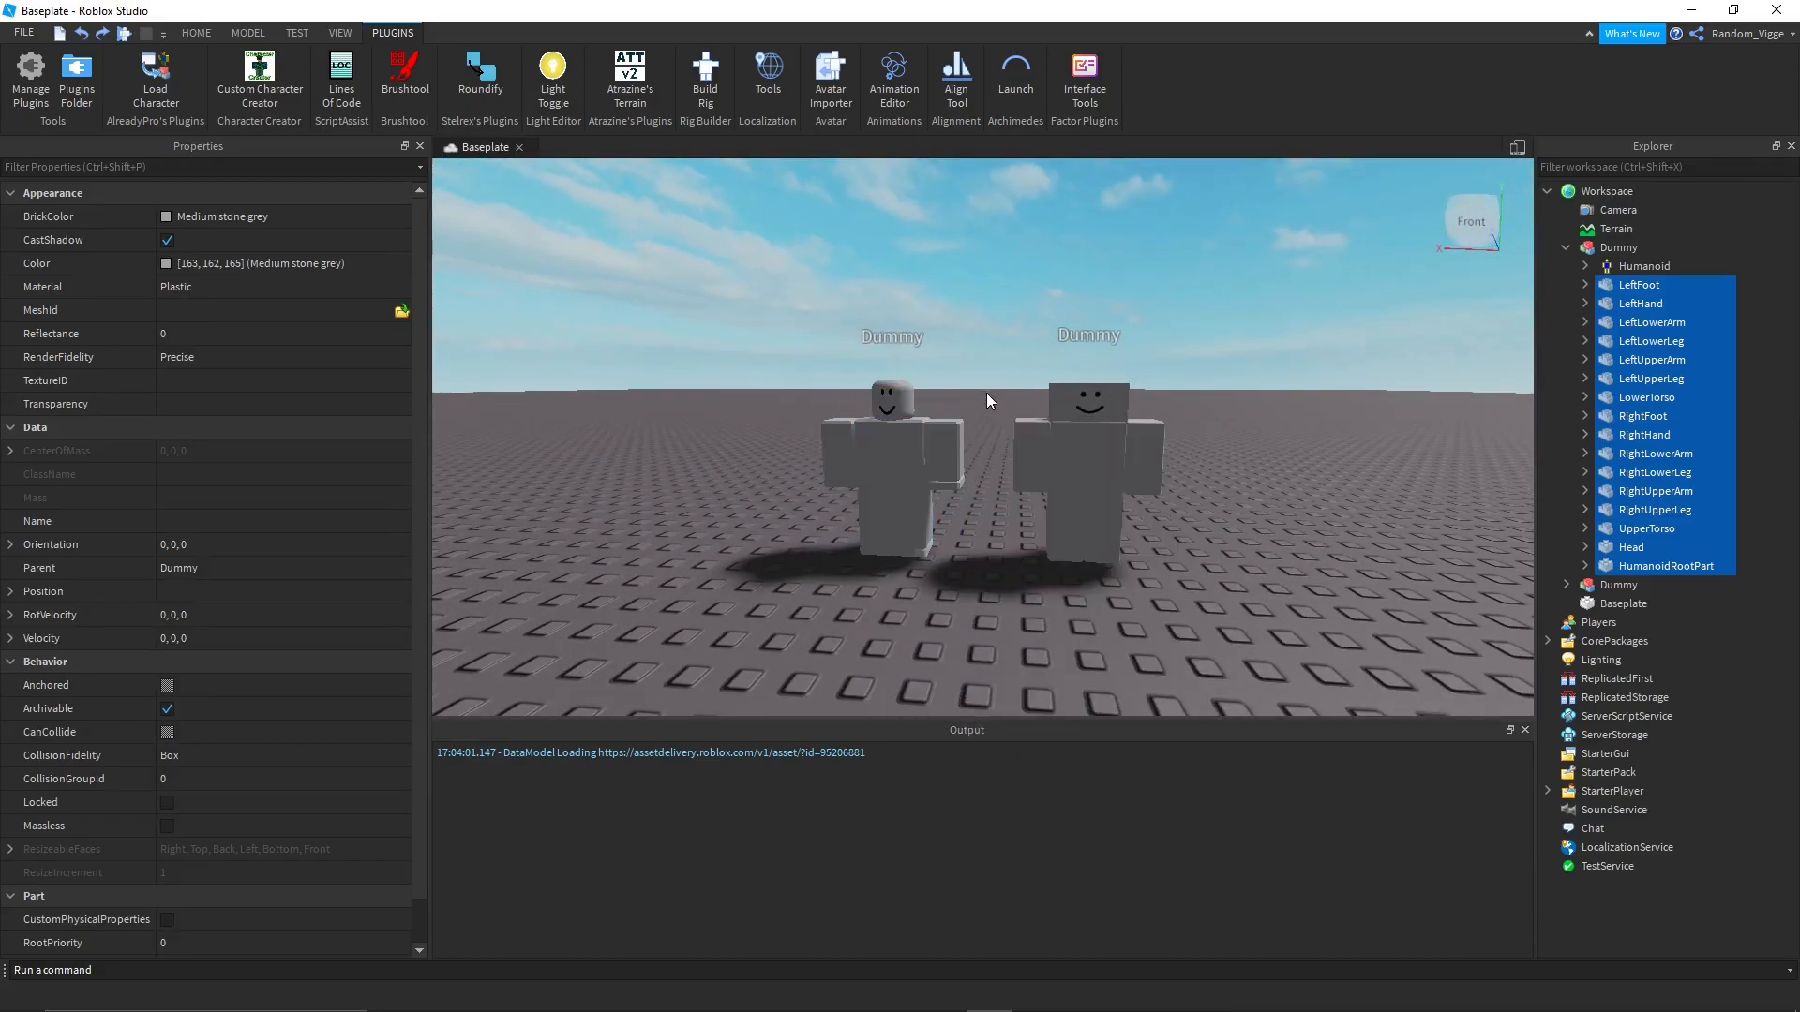
# Expand the R6 dummy in the model hierarchy and select its body parts from Head to Torso.
pyautogui.click(1099, 435)
pyautogui.moveTo(1326, 386); pyautogui.dragTo(1326, 386, button='right')
pyautogui.click(1565, 584)
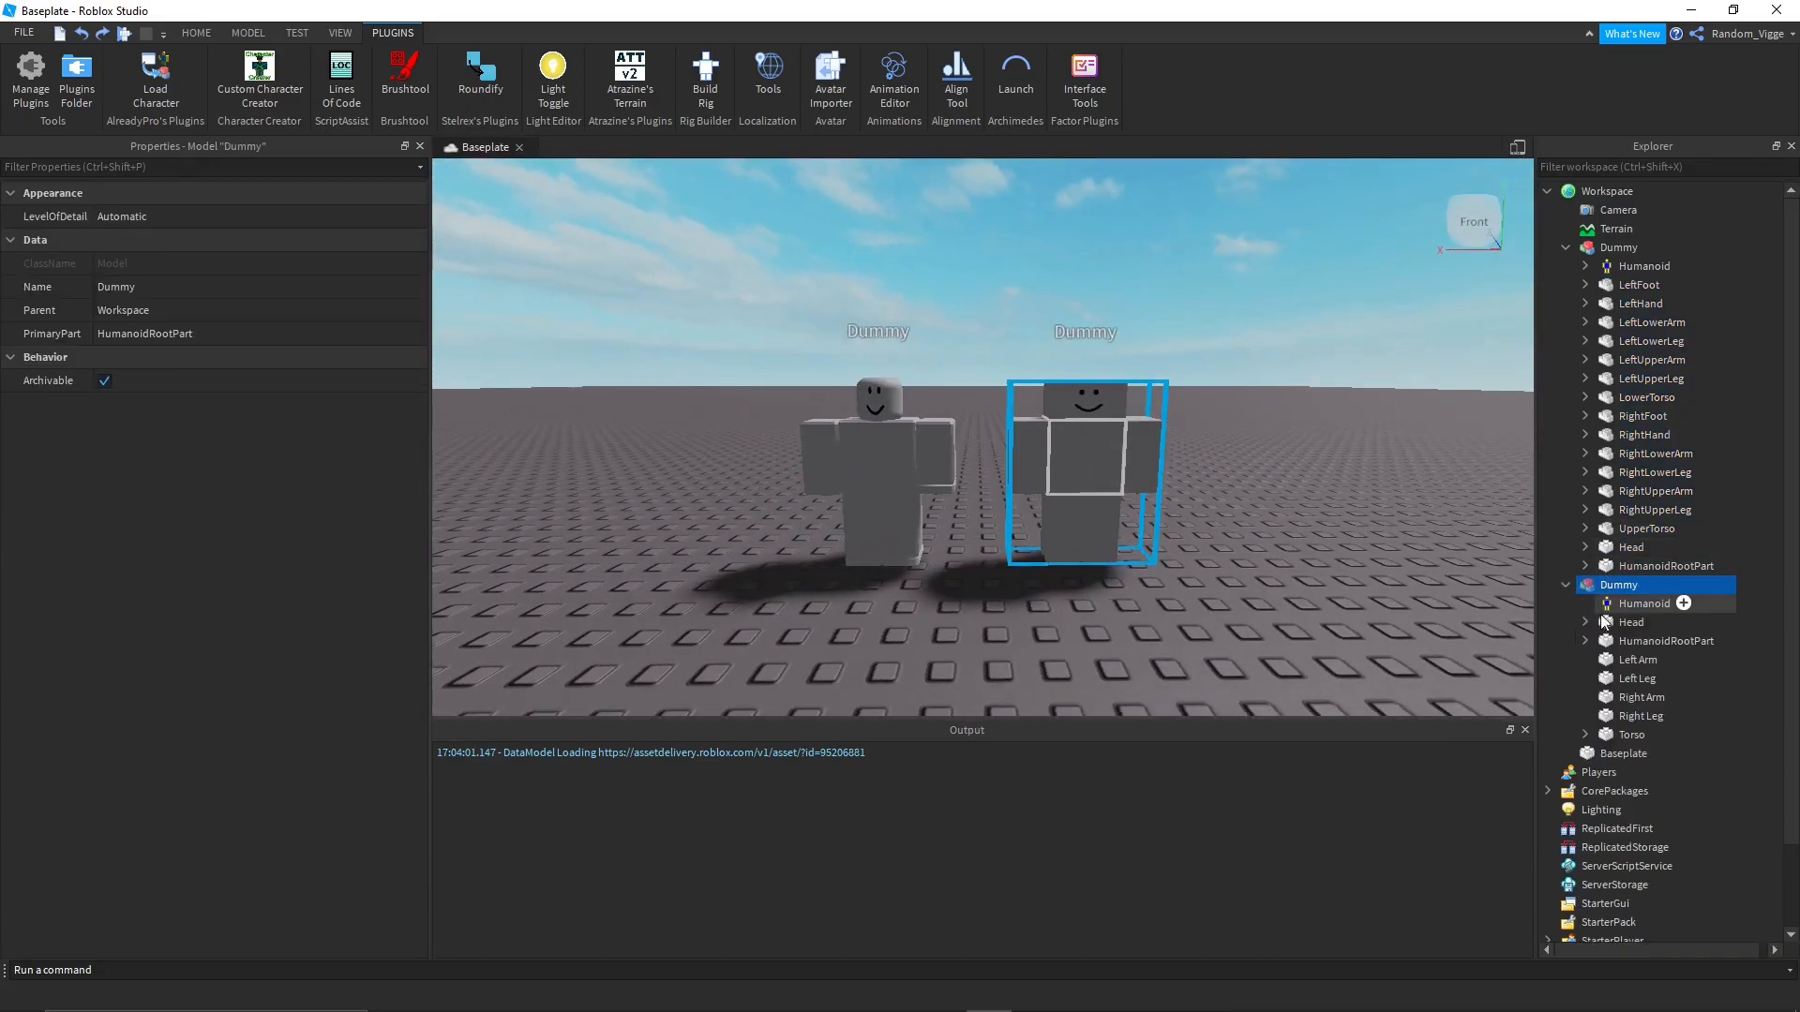
pyautogui.click(1633, 624)
pyautogui.keyDown('shift'); pyautogui.click(1630, 734); pyautogui.keyUp('shift')
pyautogui.press('f')
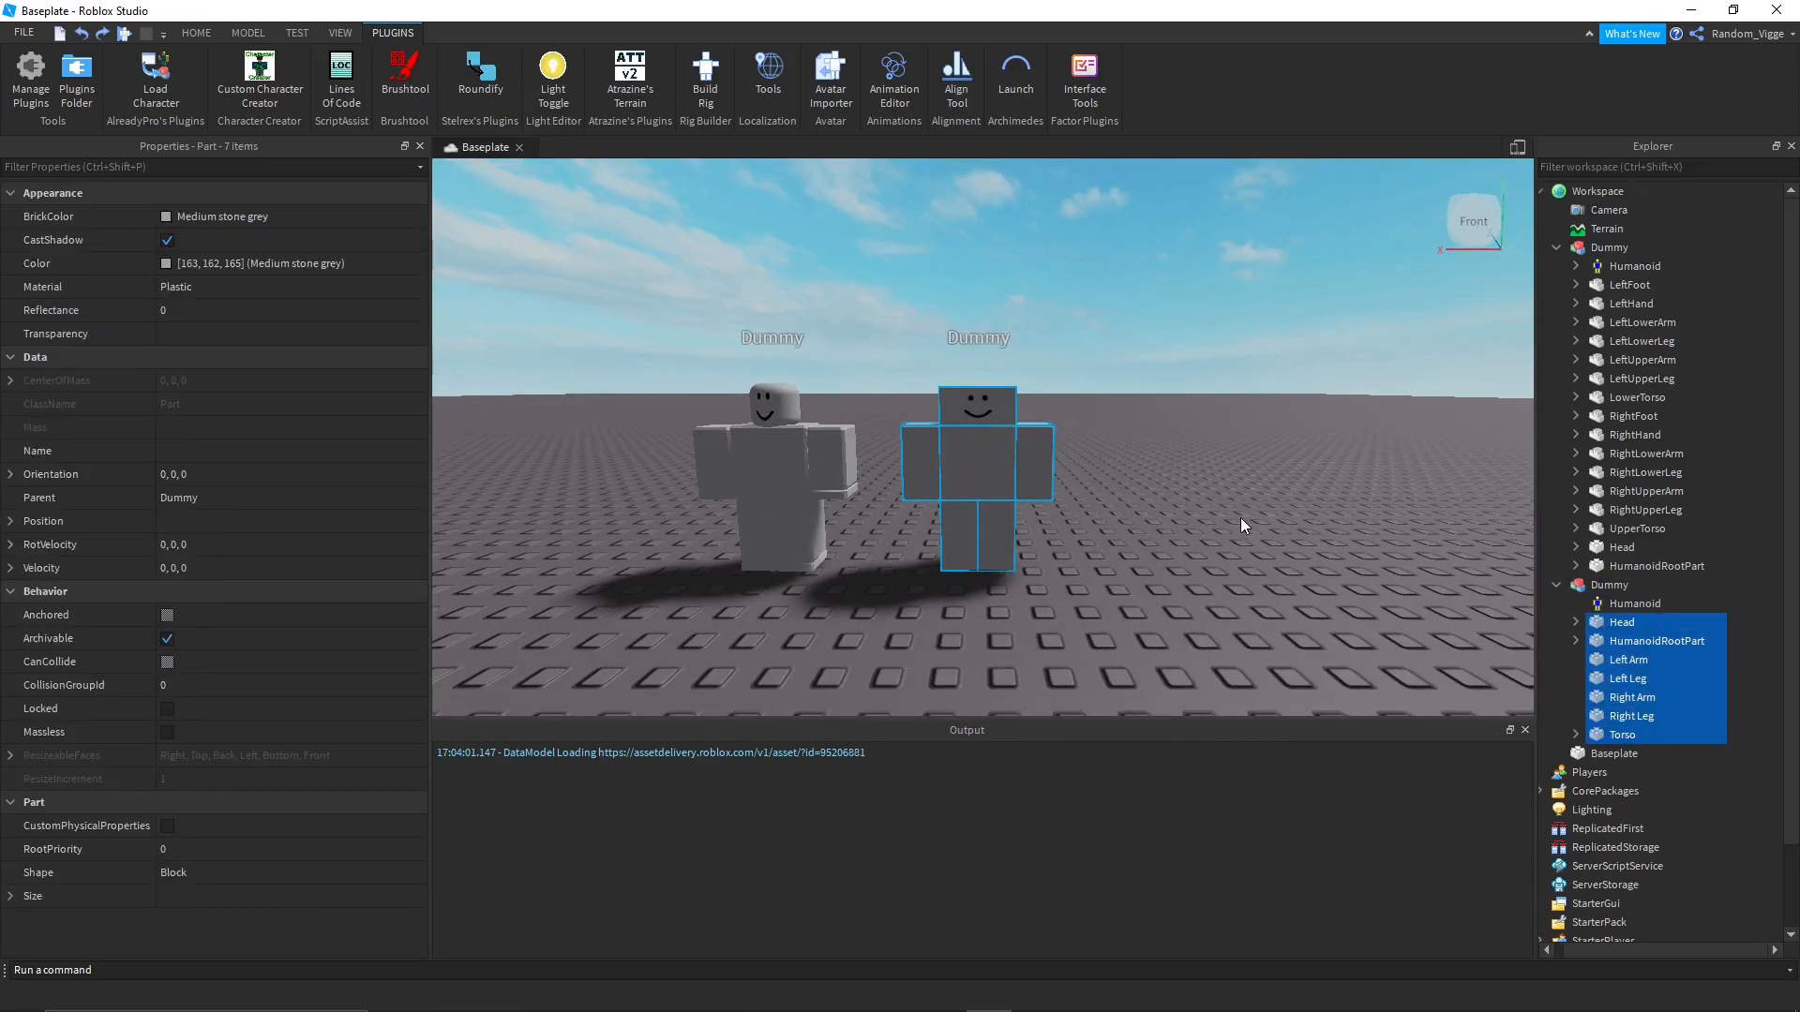
# Examine the R6 dummy's outlined body parts against the R15 dummy, and clear the selection.
pyautogui.moveTo(1652, 629); pyautogui.dragTo(1625, 701)
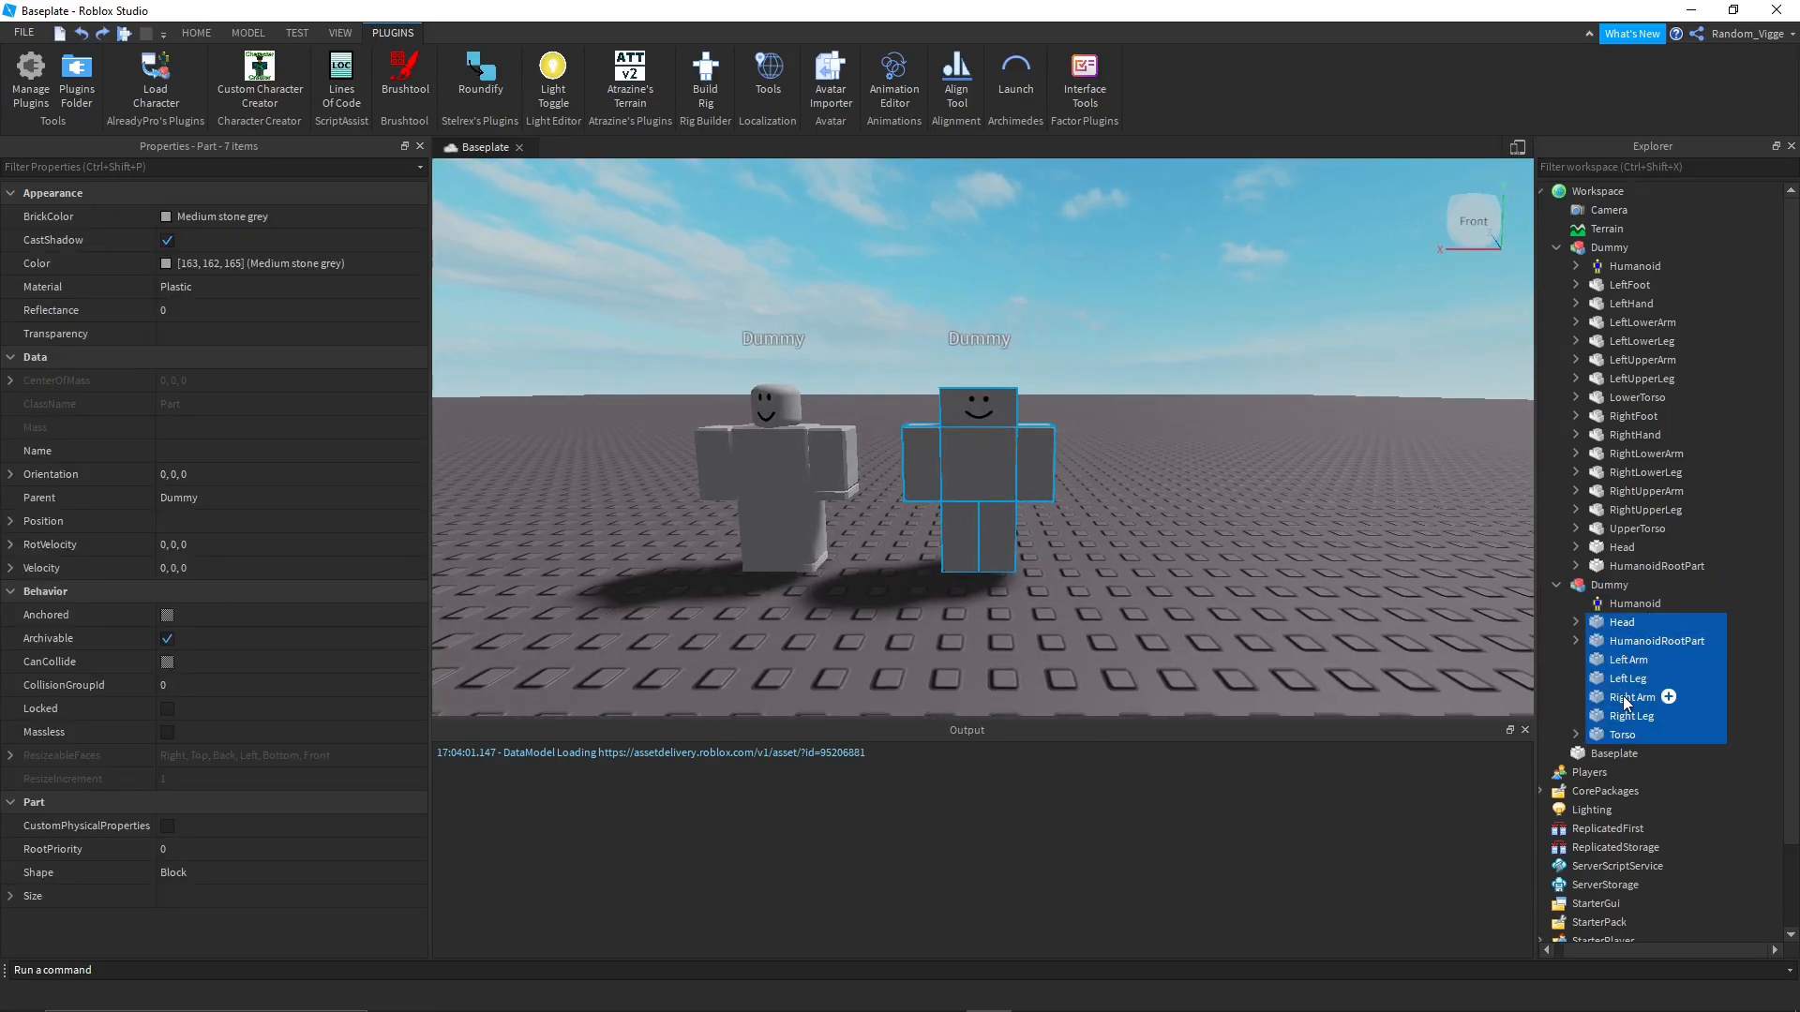
pyautogui.scroll(3, 1137, 476)
pyautogui.moveTo(1136, 477); pyautogui.dragTo(1137, 477, button='right')
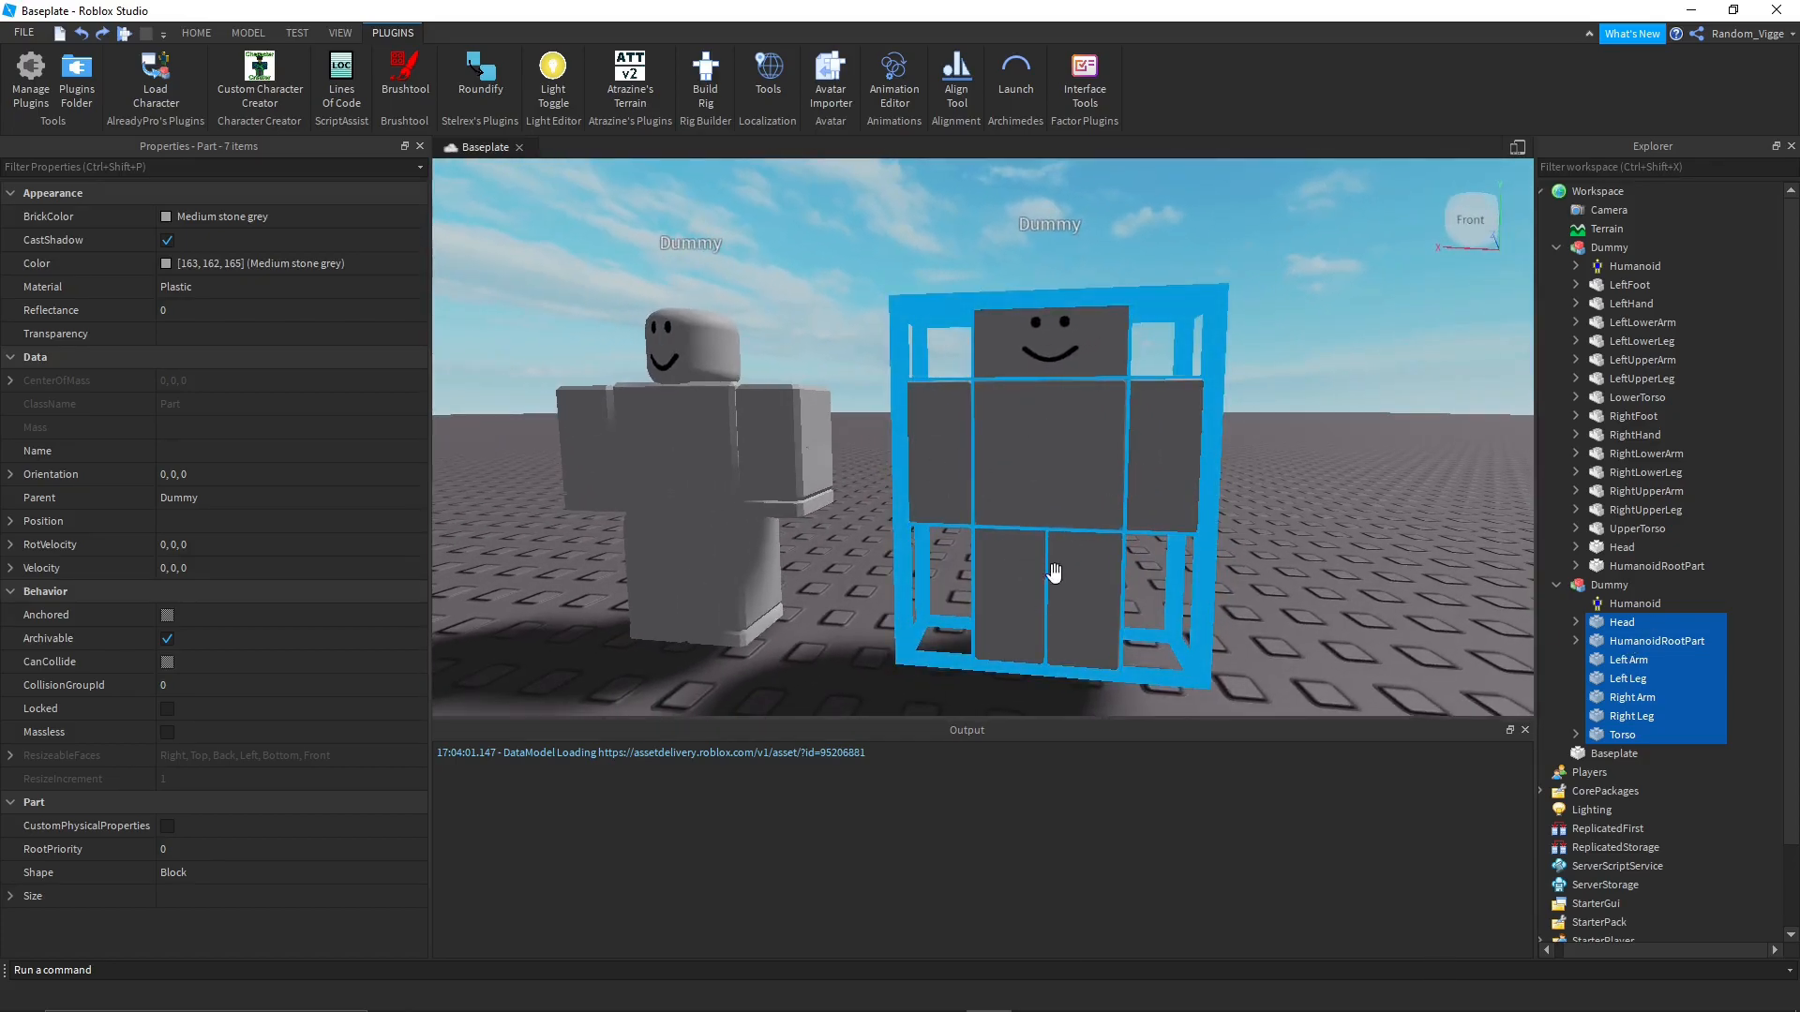
pyautogui.moveTo(1233, 317); pyautogui.dragTo(1233, 317, button='right')
pyautogui.press('w')
pyautogui.scroll(-4, 1233, 317)
pyautogui.scroll(1, 1015, 488)
pyautogui.moveTo(1014, 490); pyautogui.dragTo(1015, 489, button='right')
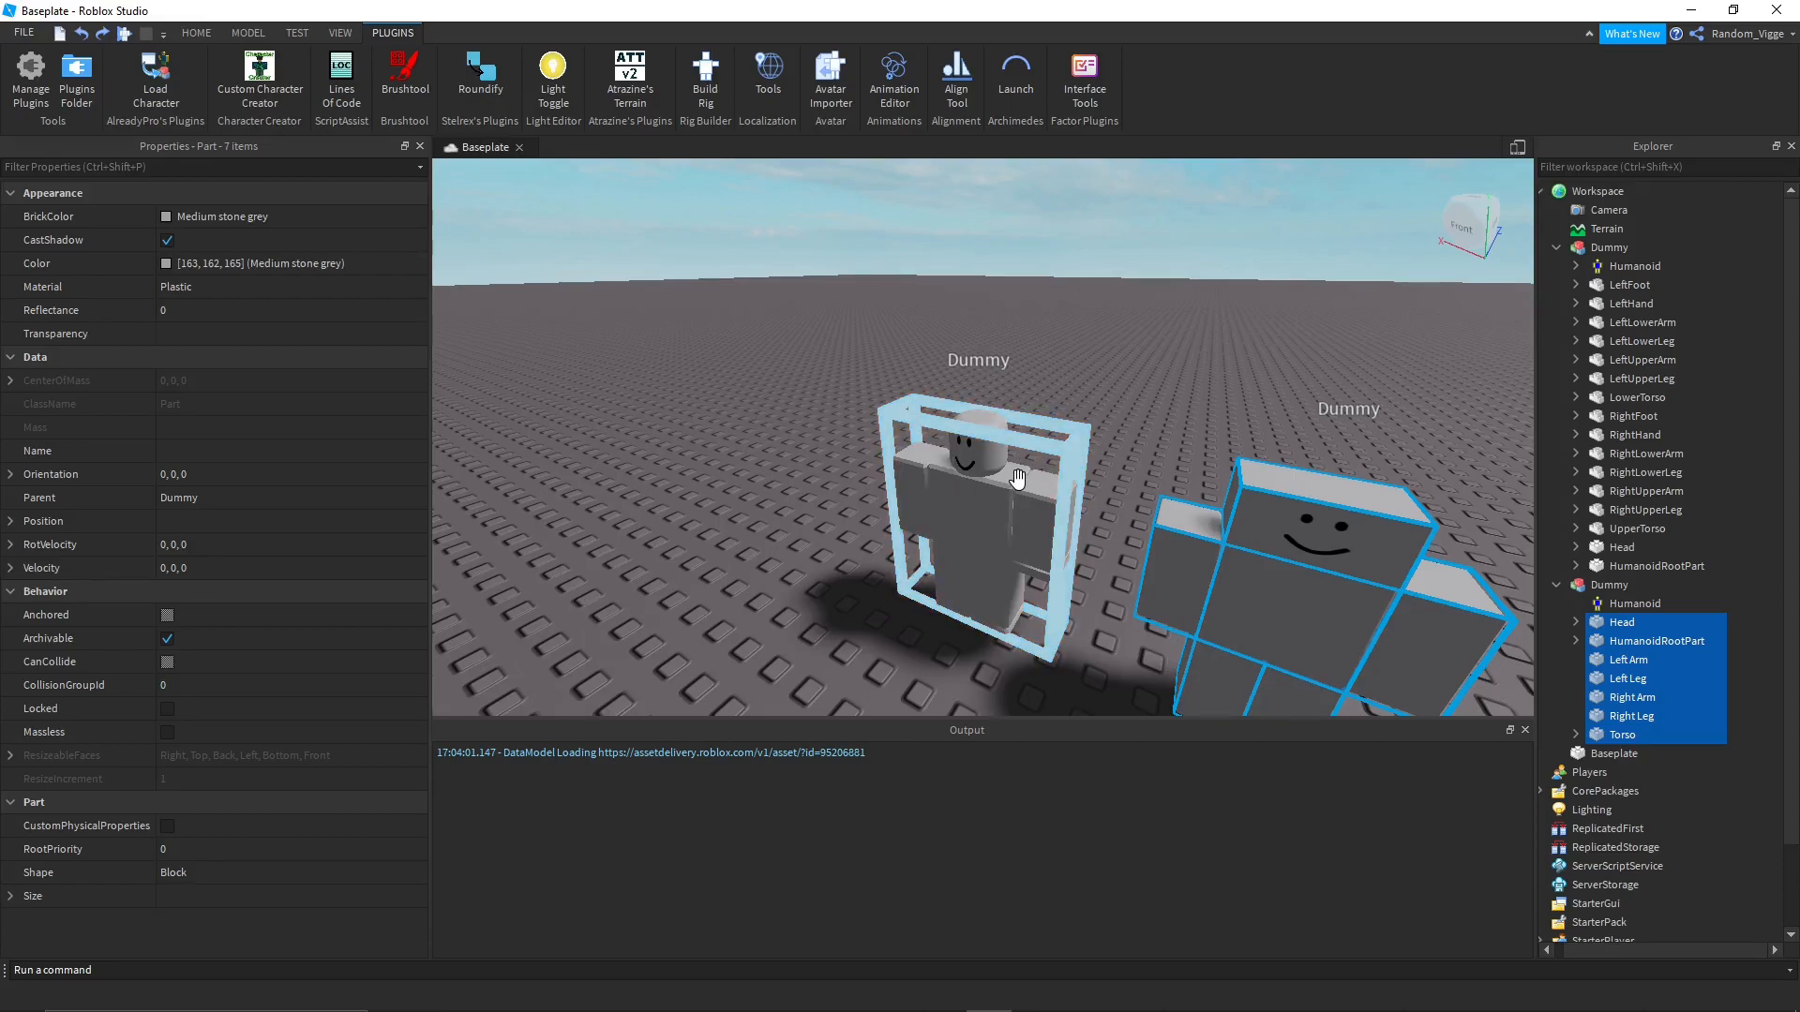
pyautogui.scroll(-1, 1093, 458)
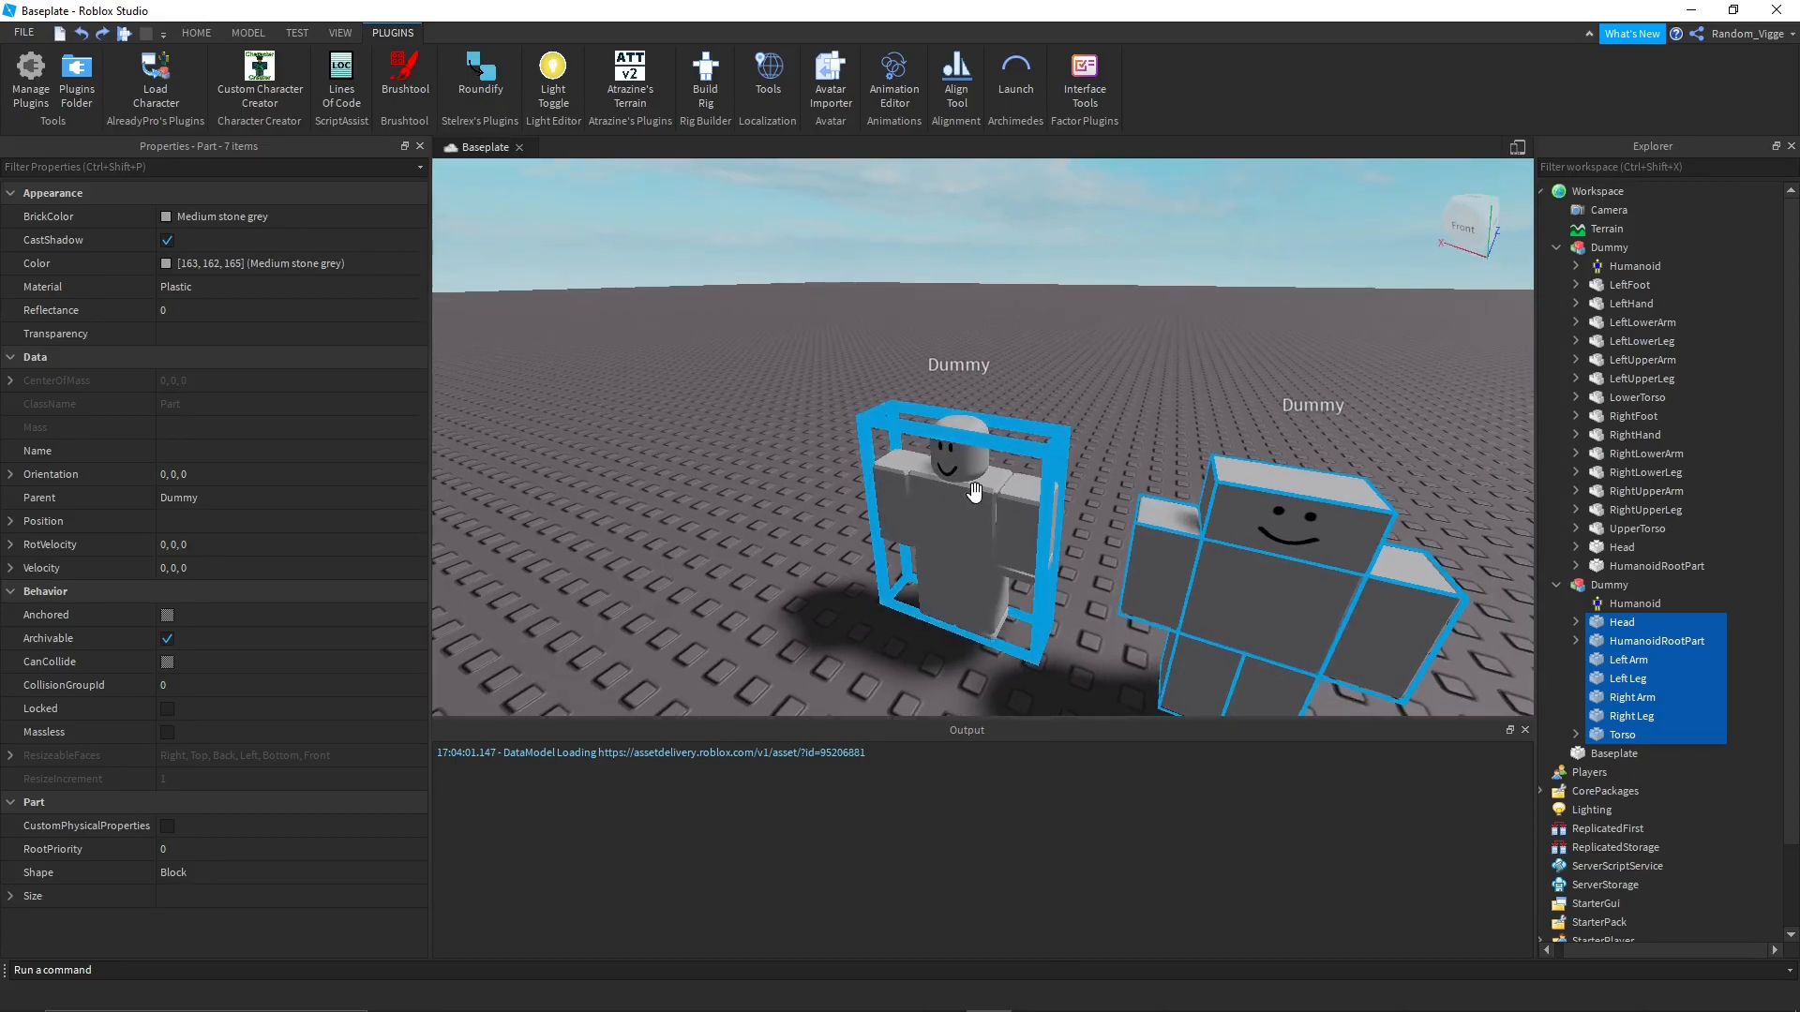
pyautogui.moveTo(1170, 430); pyautogui.dragTo(1314, 515, button='right')
pyautogui.scroll(-3, 1170, 431)
pyautogui.click(1257, 514)
pyautogui.scroll(3, 1385, 559)
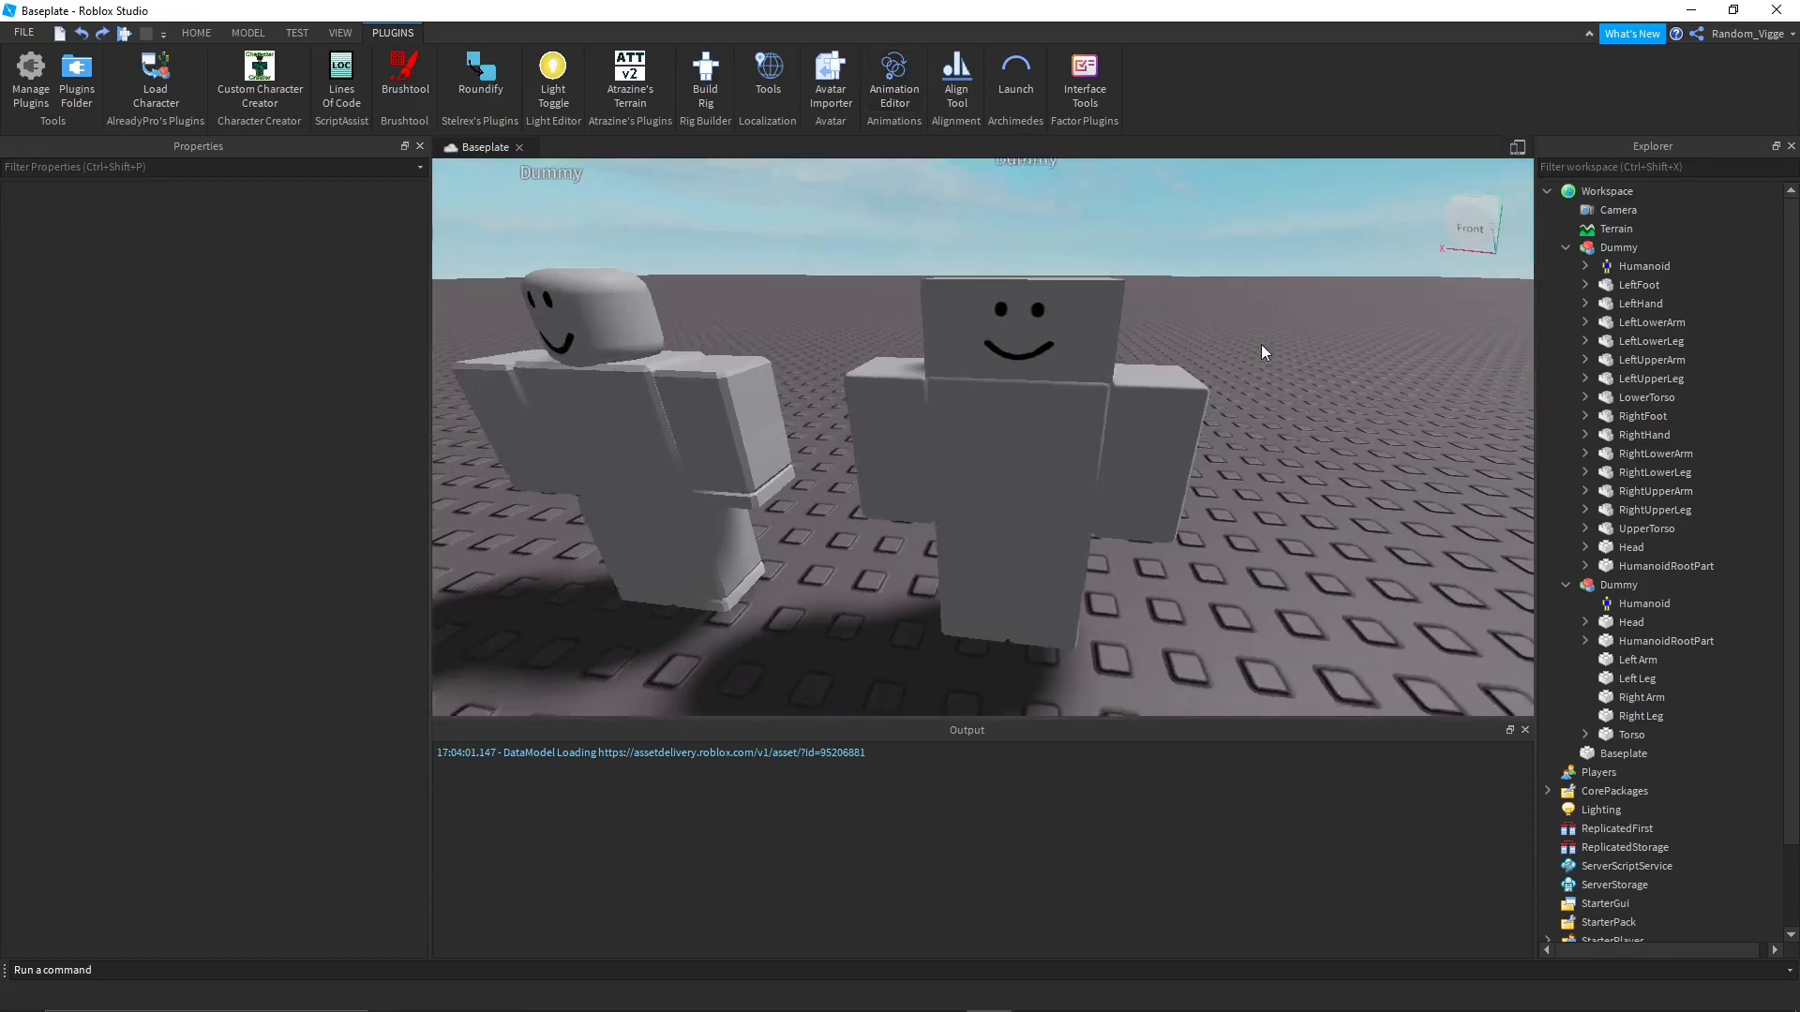
# Open the Animation Editor with the R6 dummy as the rig and close the Output window.
pyautogui.click(910, 70)
pyautogui.scroll(-5, 1150, 416)
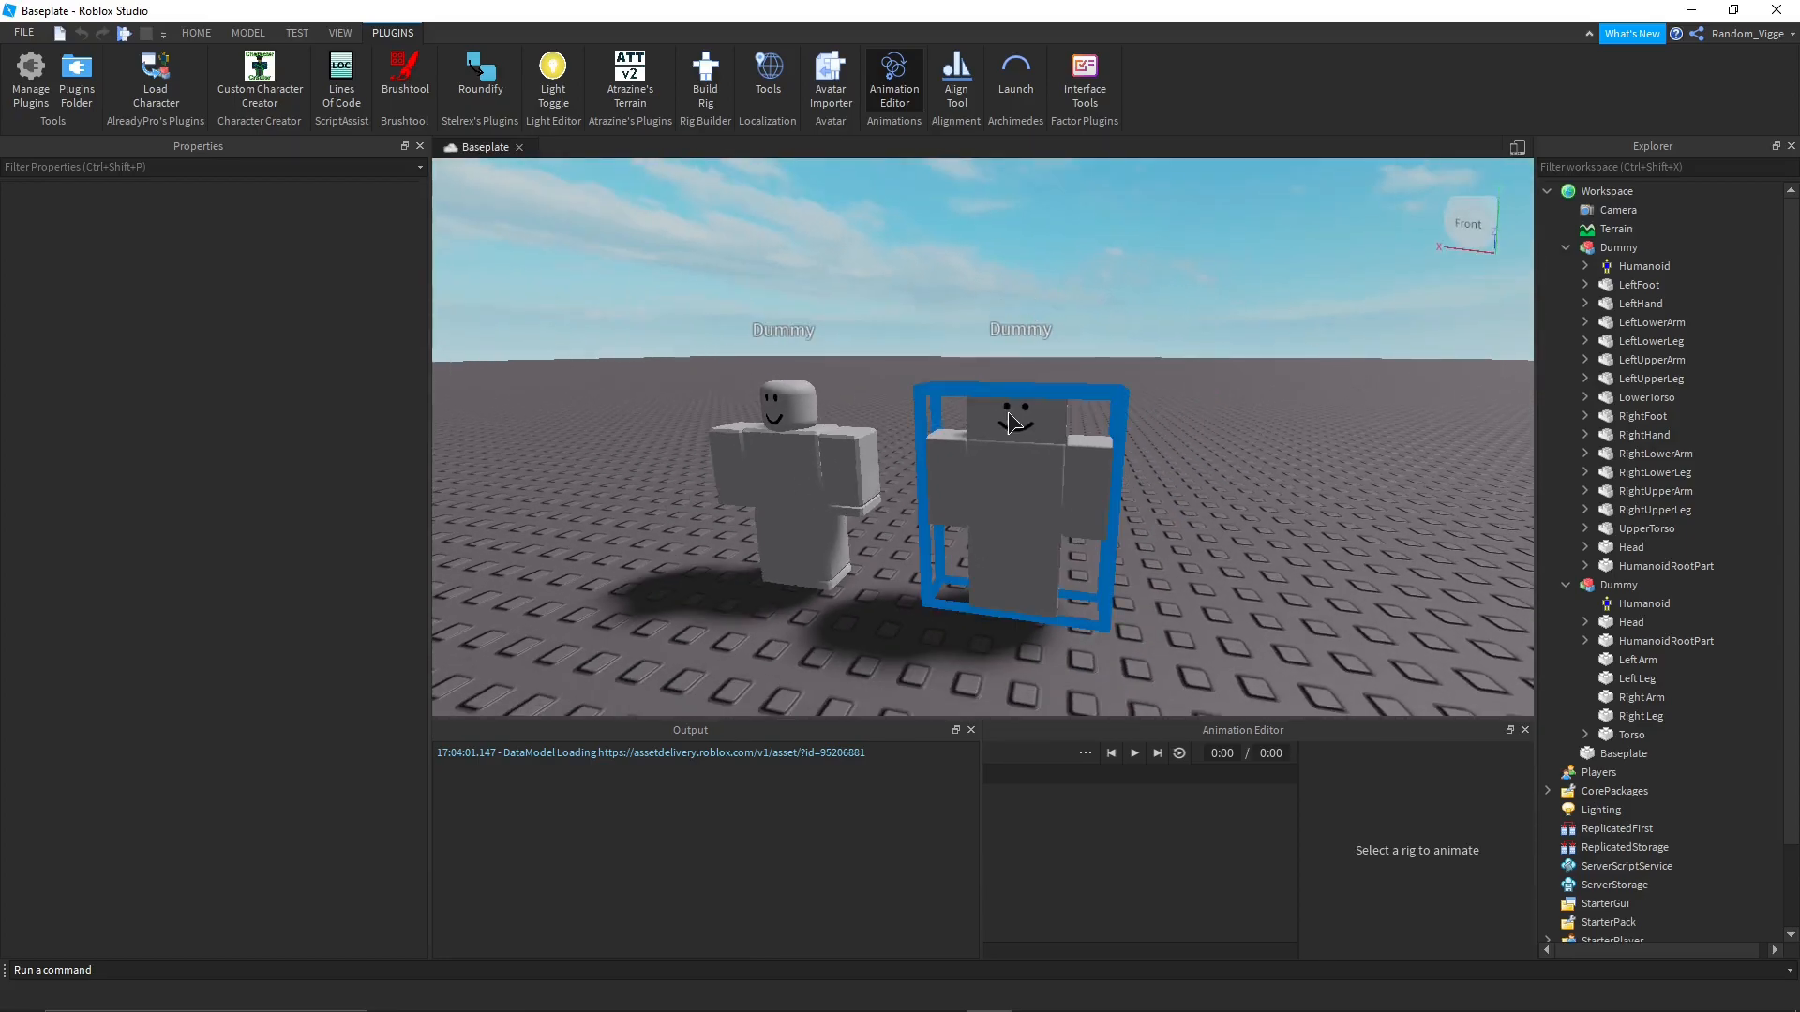
pyautogui.click(1009, 397)
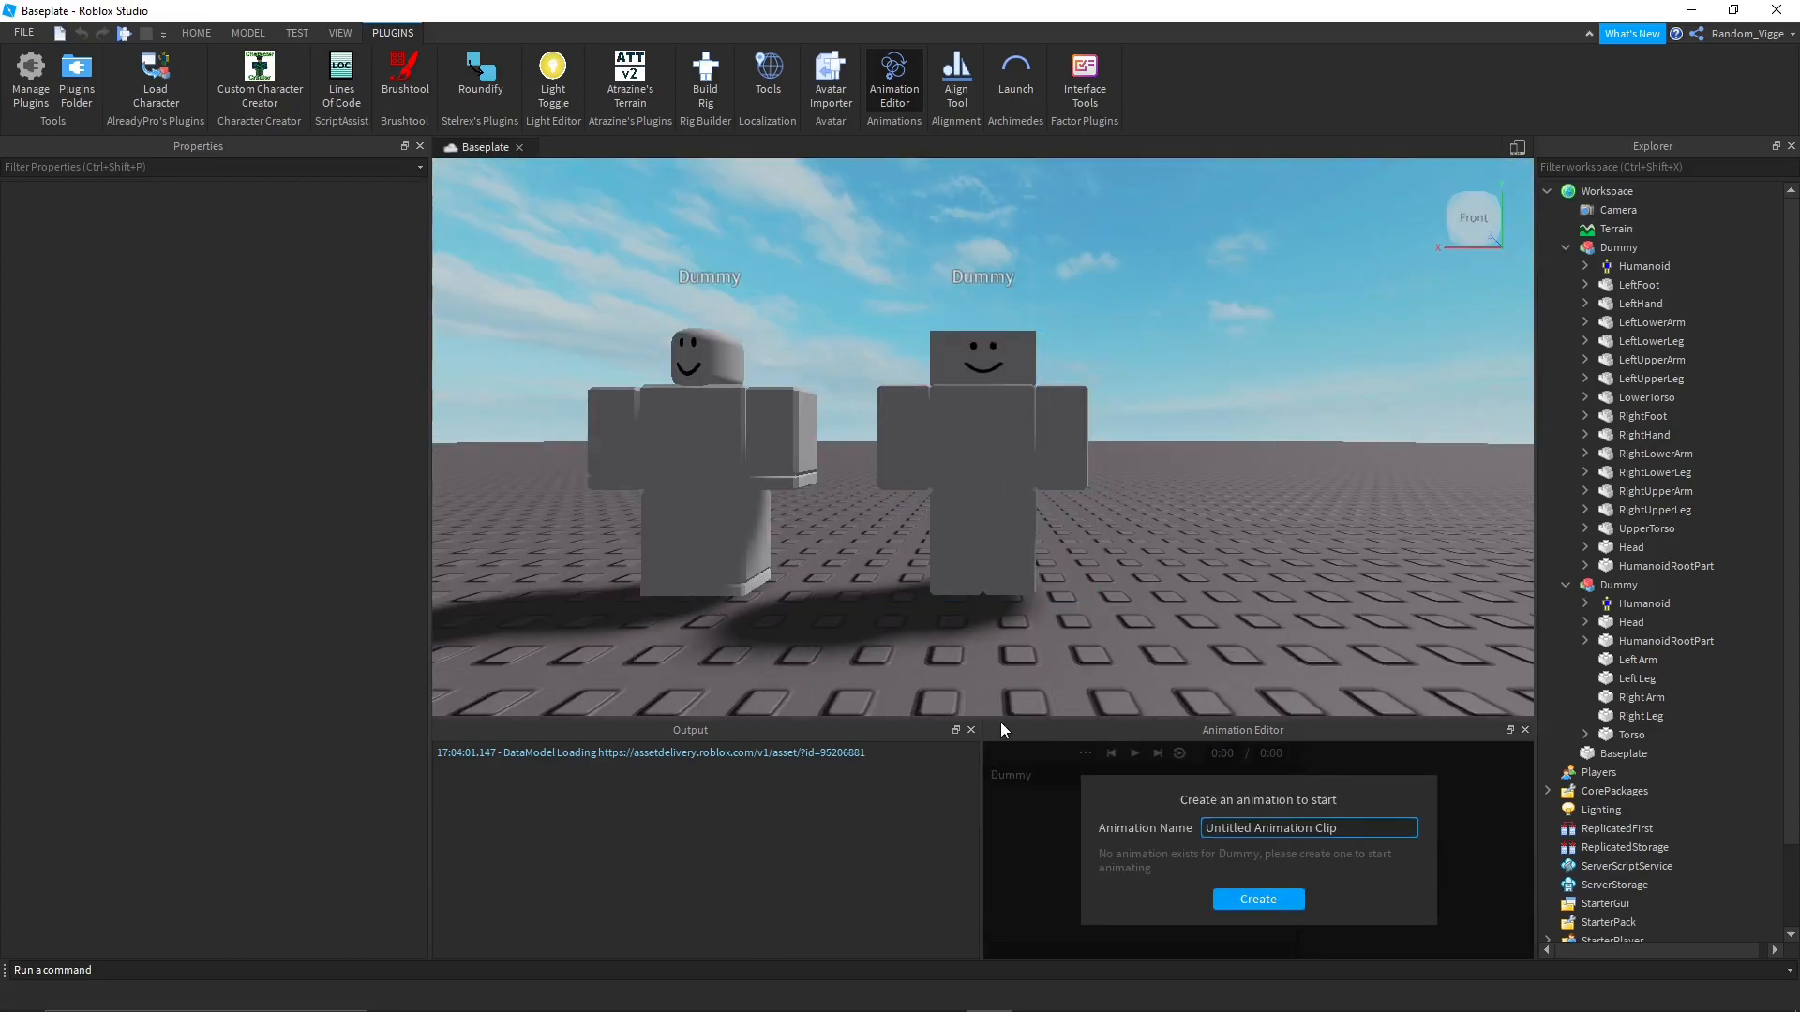
pyautogui.click(970, 731)
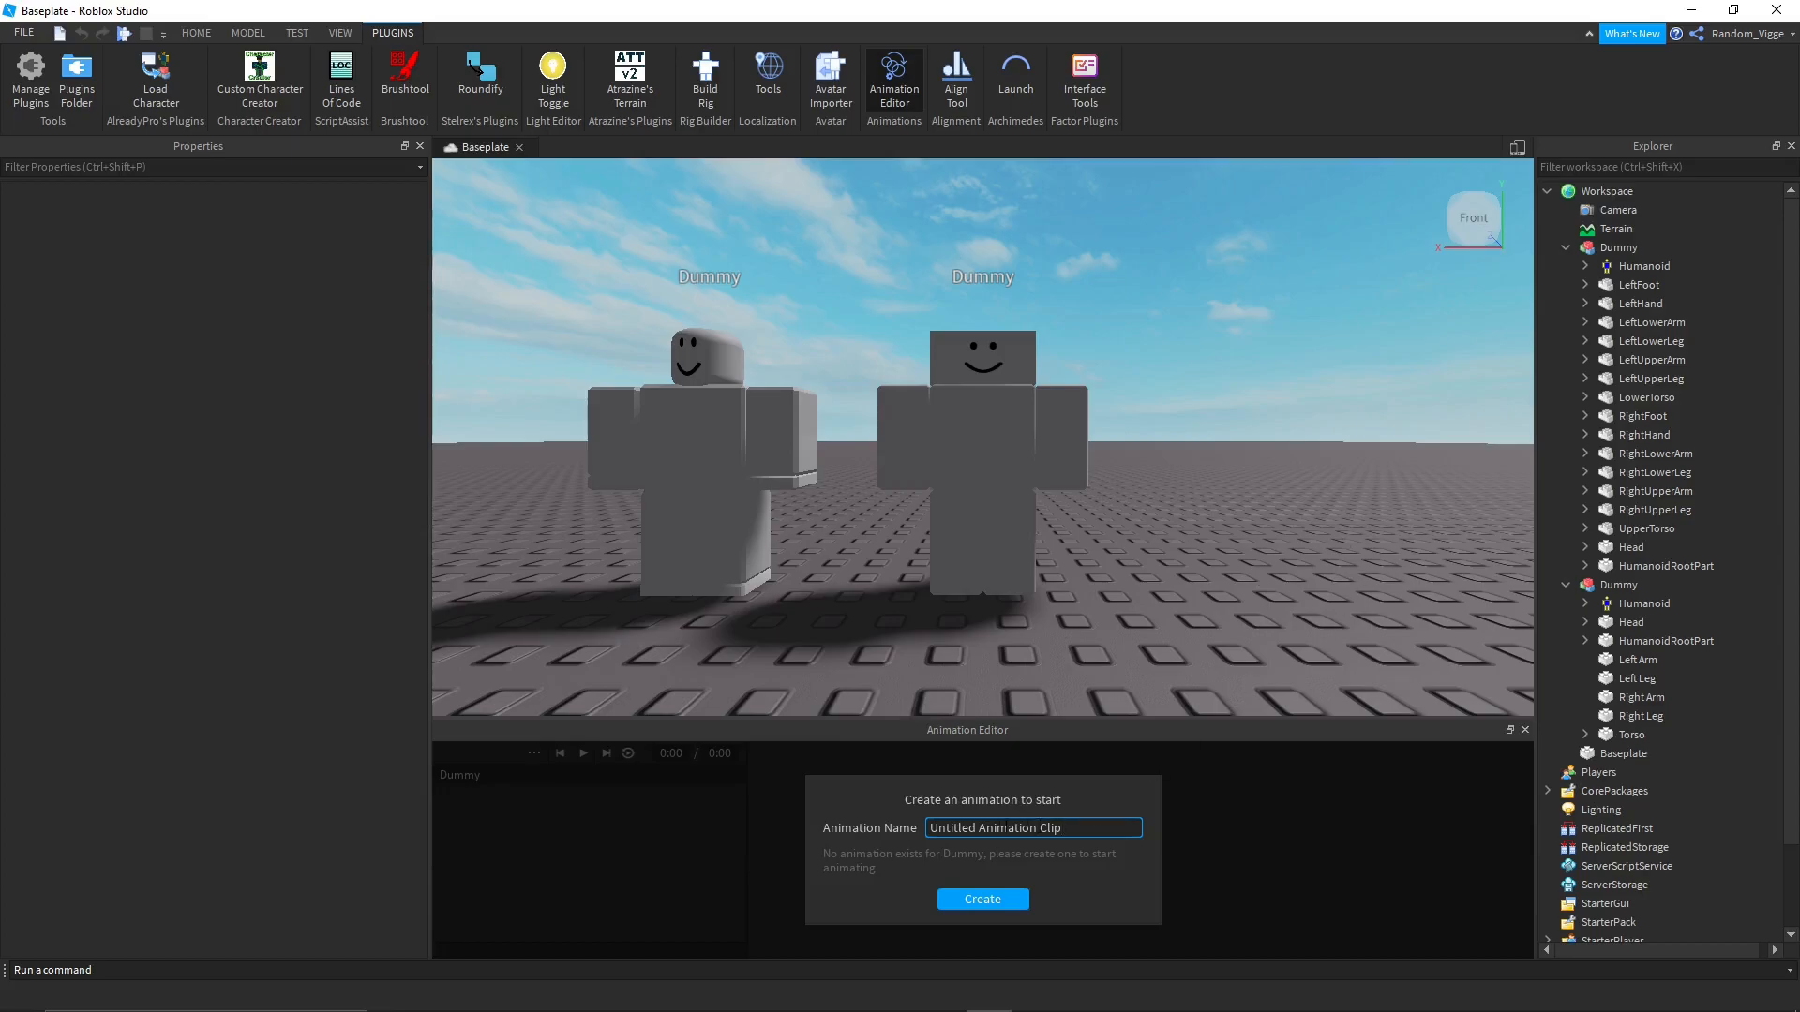
# Create an animation named Animation Test for the R6 dummy.
pyautogui.moveTo(1064, 829); pyautogui.dragTo(844, 829)
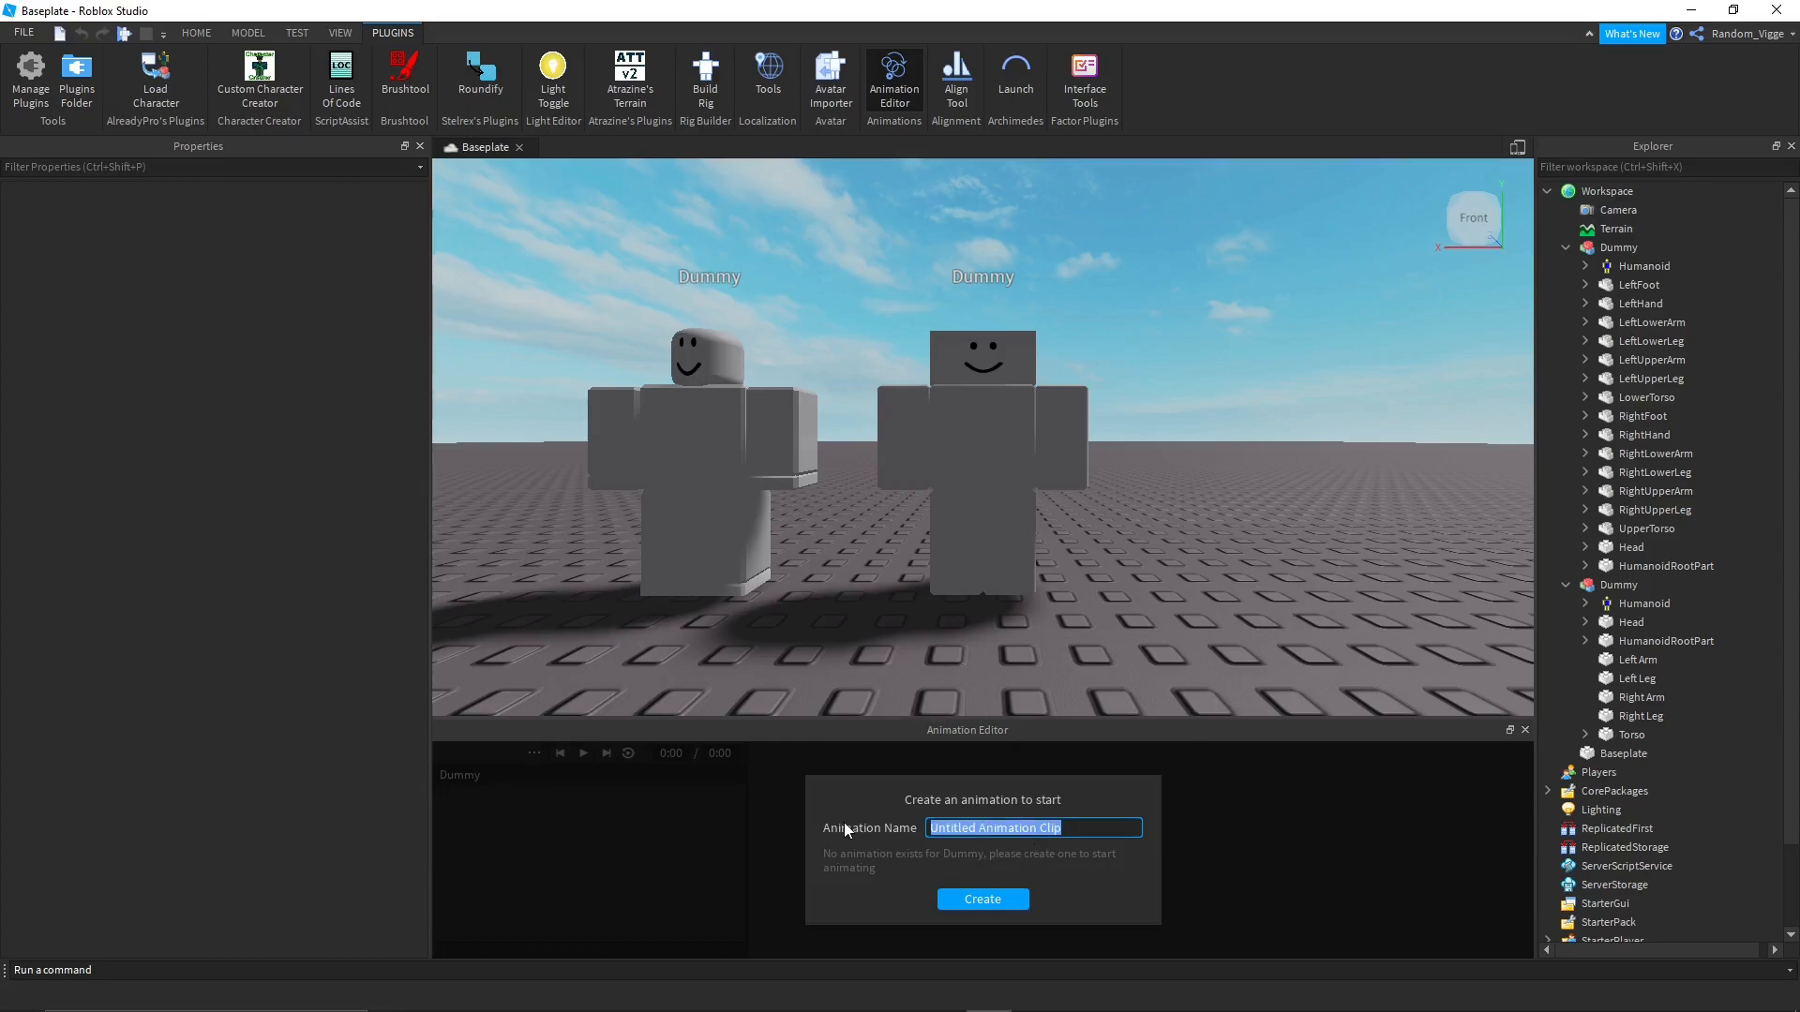
pyautogui.press('BackSpace')
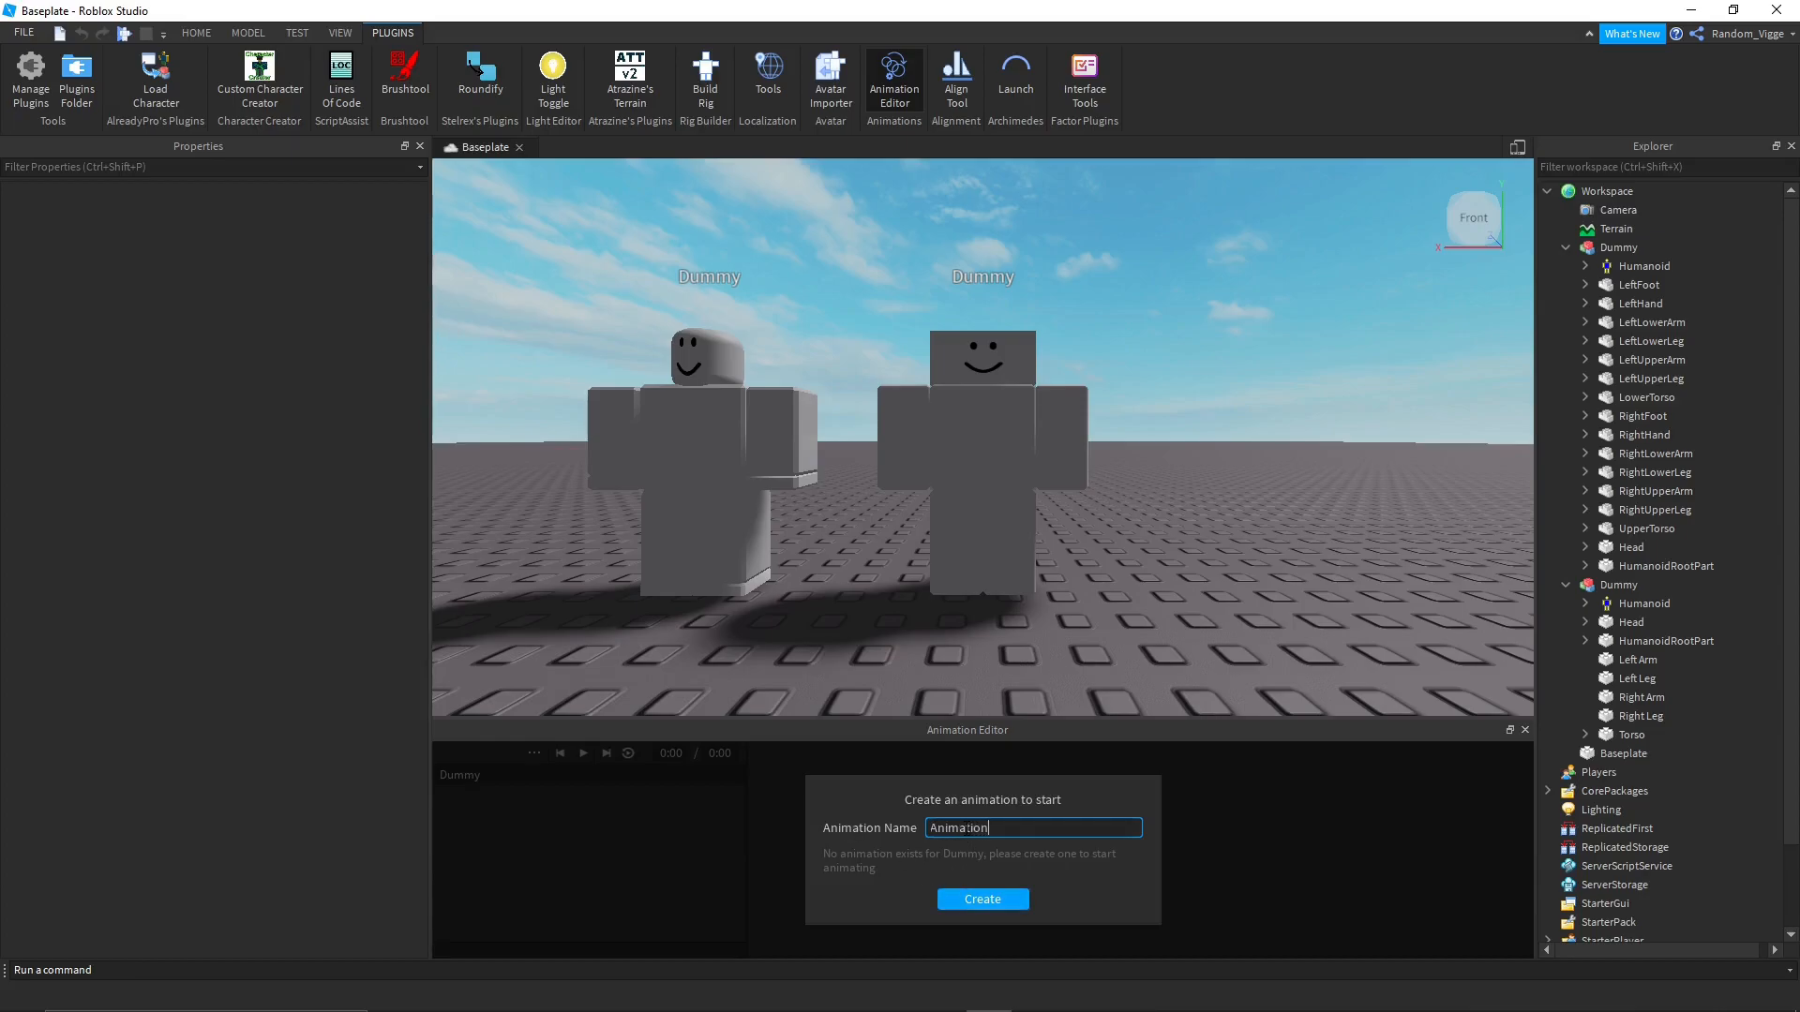
pyautogui.click(983, 899)
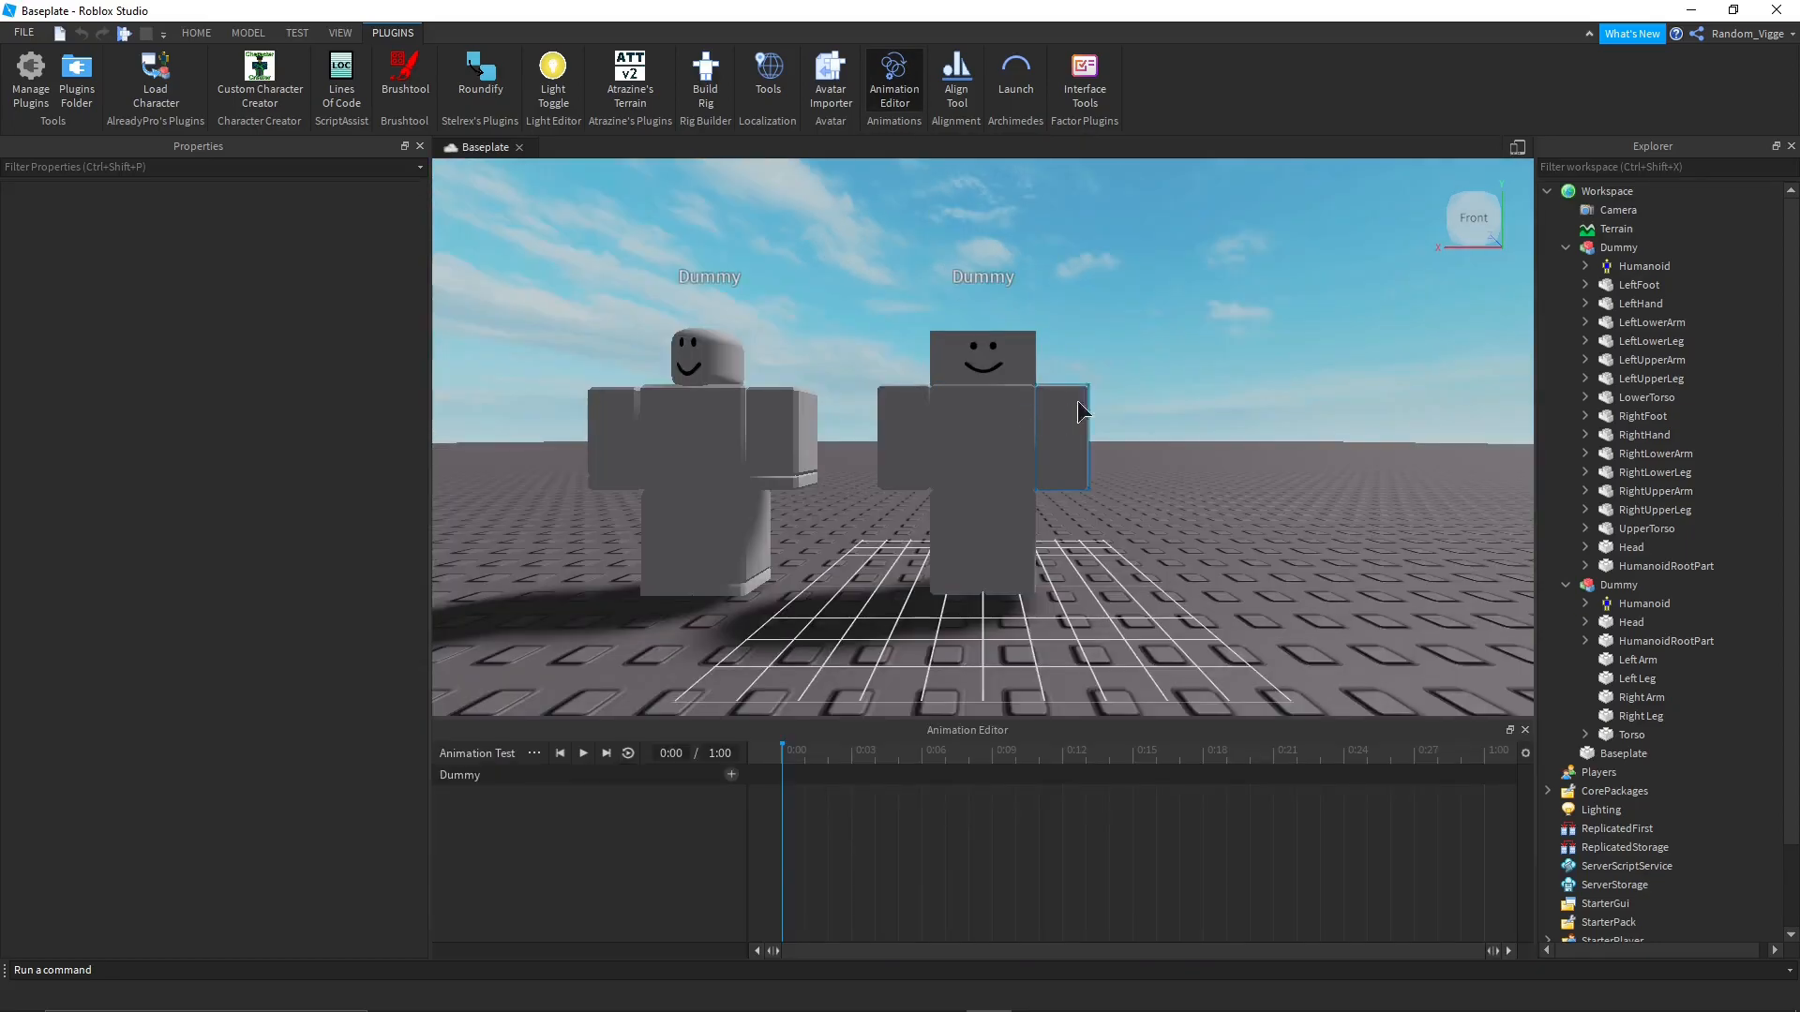
pyautogui.moveTo(1116, 420); pyautogui.dragTo(1102, 372, button='right')
pyautogui.scroll(-3, 1102, 371)
pyautogui.scroll(3, 1103, 372)
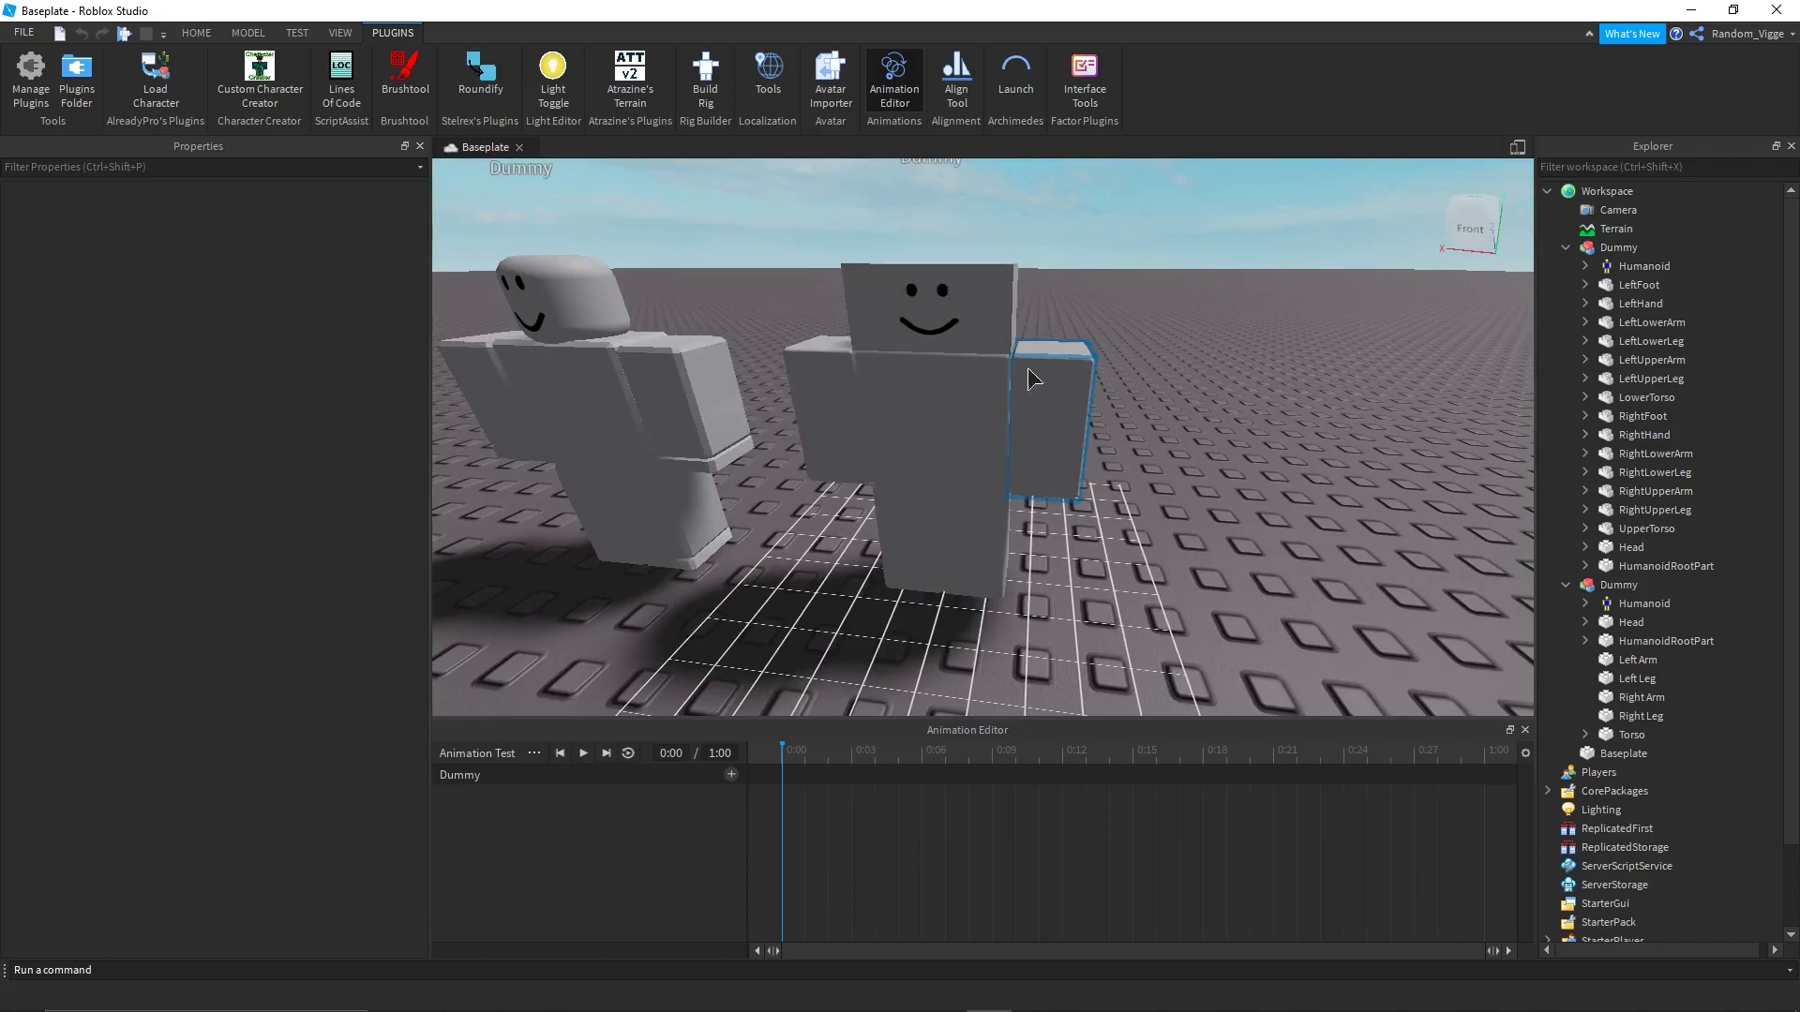
pyautogui.scroll(-2, 1022, 403)
pyautogui.scroll(-3, 1091, 360)
pyautogui.scroll(3, 1091, 366)
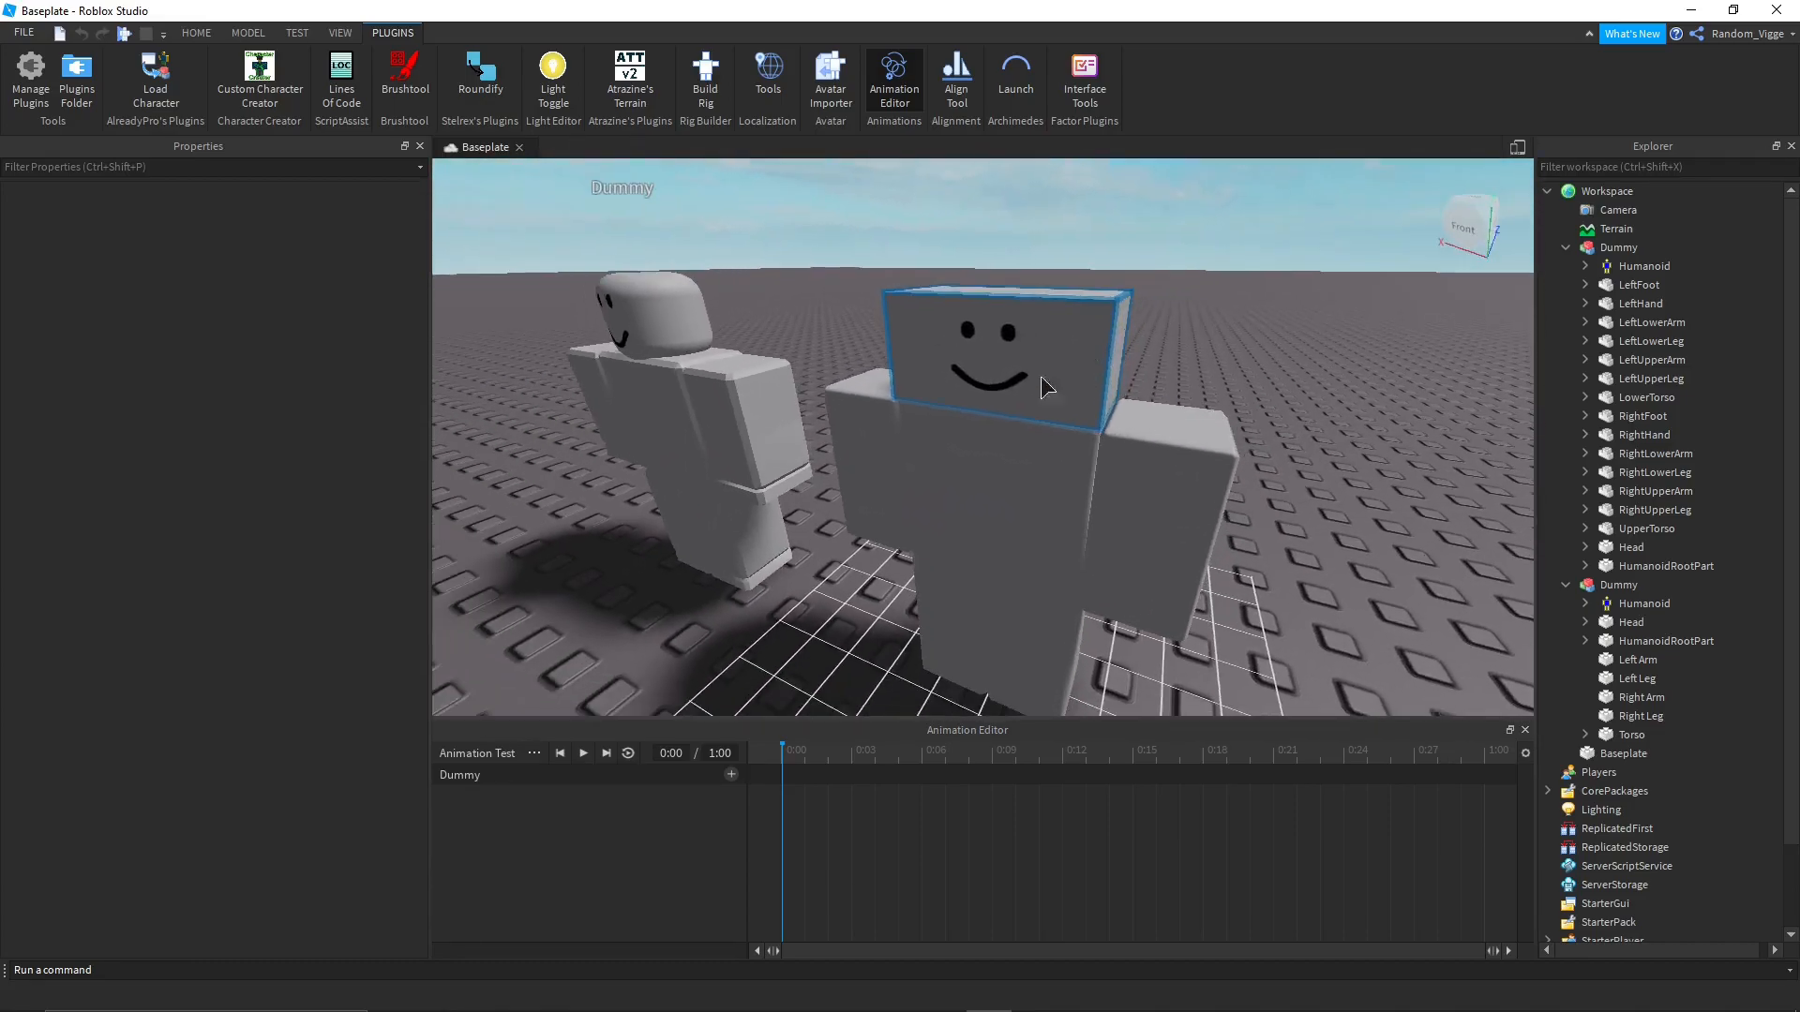
pyautogui.scroll(-3, 1073, 367)
pyautogui.moveTo(1068, 386); pyautogui.dragTo(1069, 386, button='right')
pyautogui.scroll(4, 1069, 386)
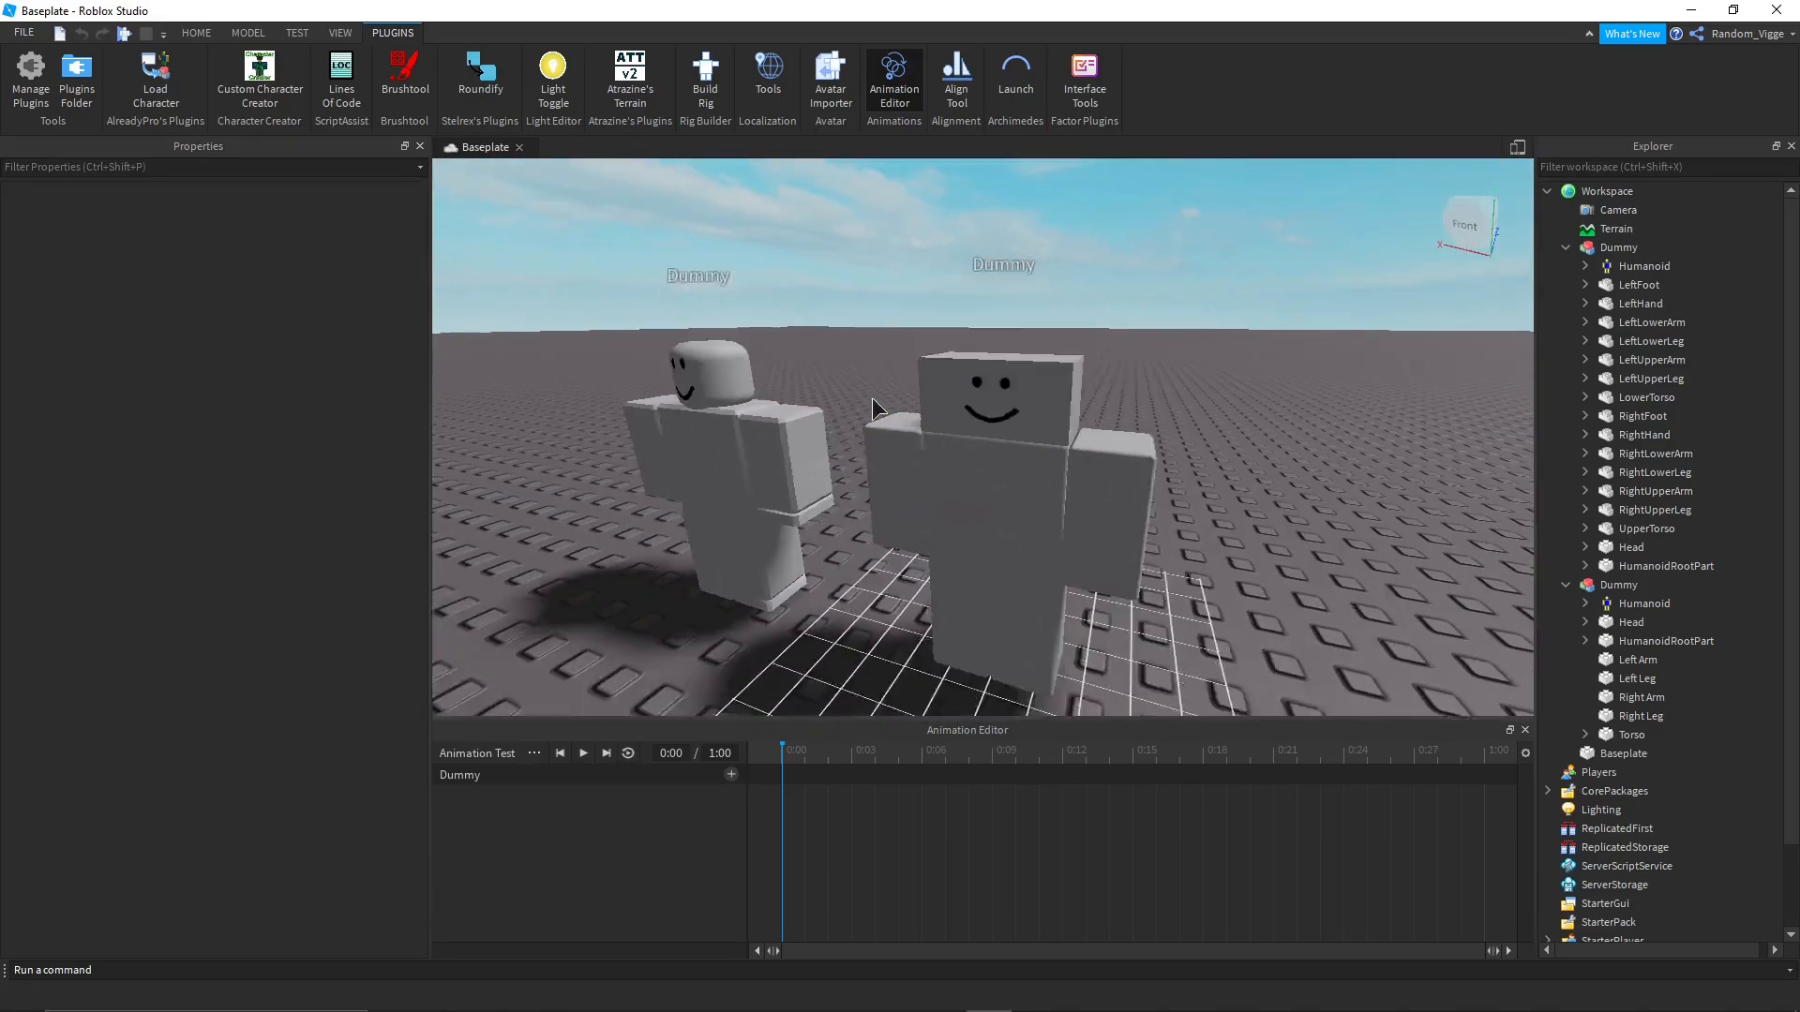
pyautogui.scroll(-3, 1032, 436)
pyautogui.scroll(1, 1035, 439)
pyautogui.scroll(3, 1167, 436)
pyautogui.moveTo(1167, 436); pyautogui.dragTo(1167, 437, button='right')
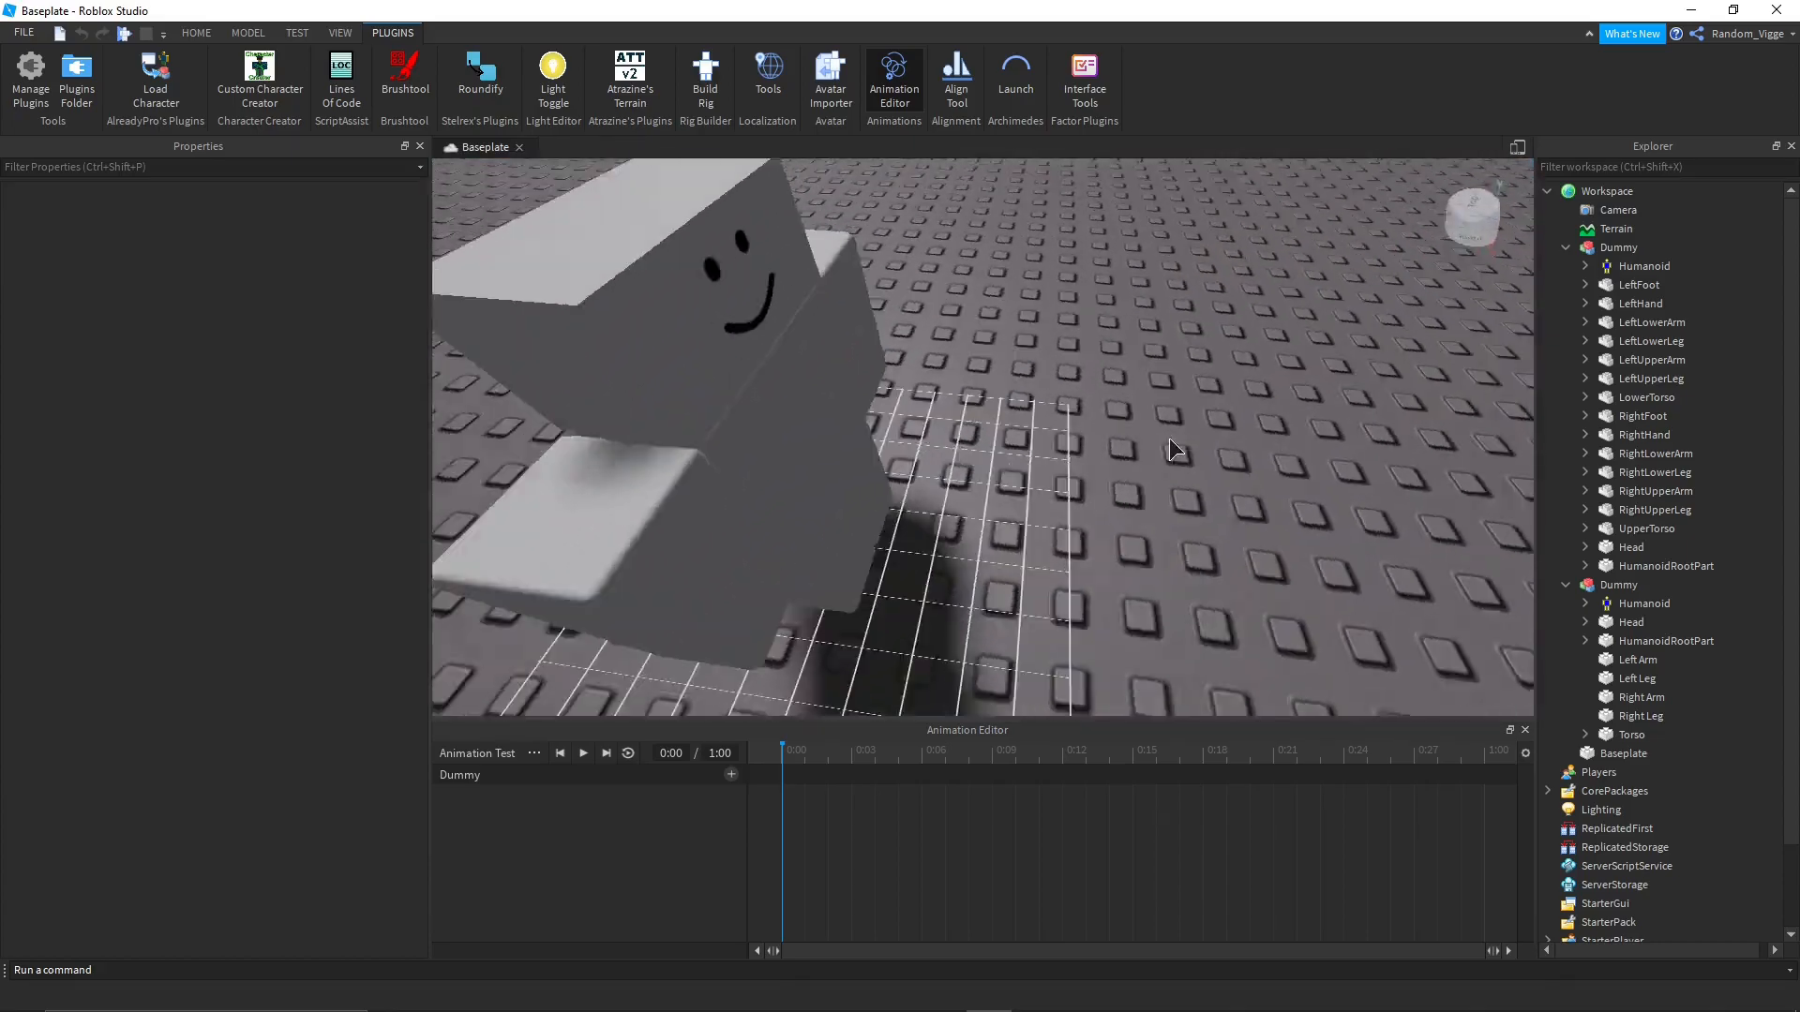
pyautogui.scroll(-3, 1259, 515)
pyautogui.scroll(3, 1031, 536)
pyautogui.scroll(-3, 976, 473)
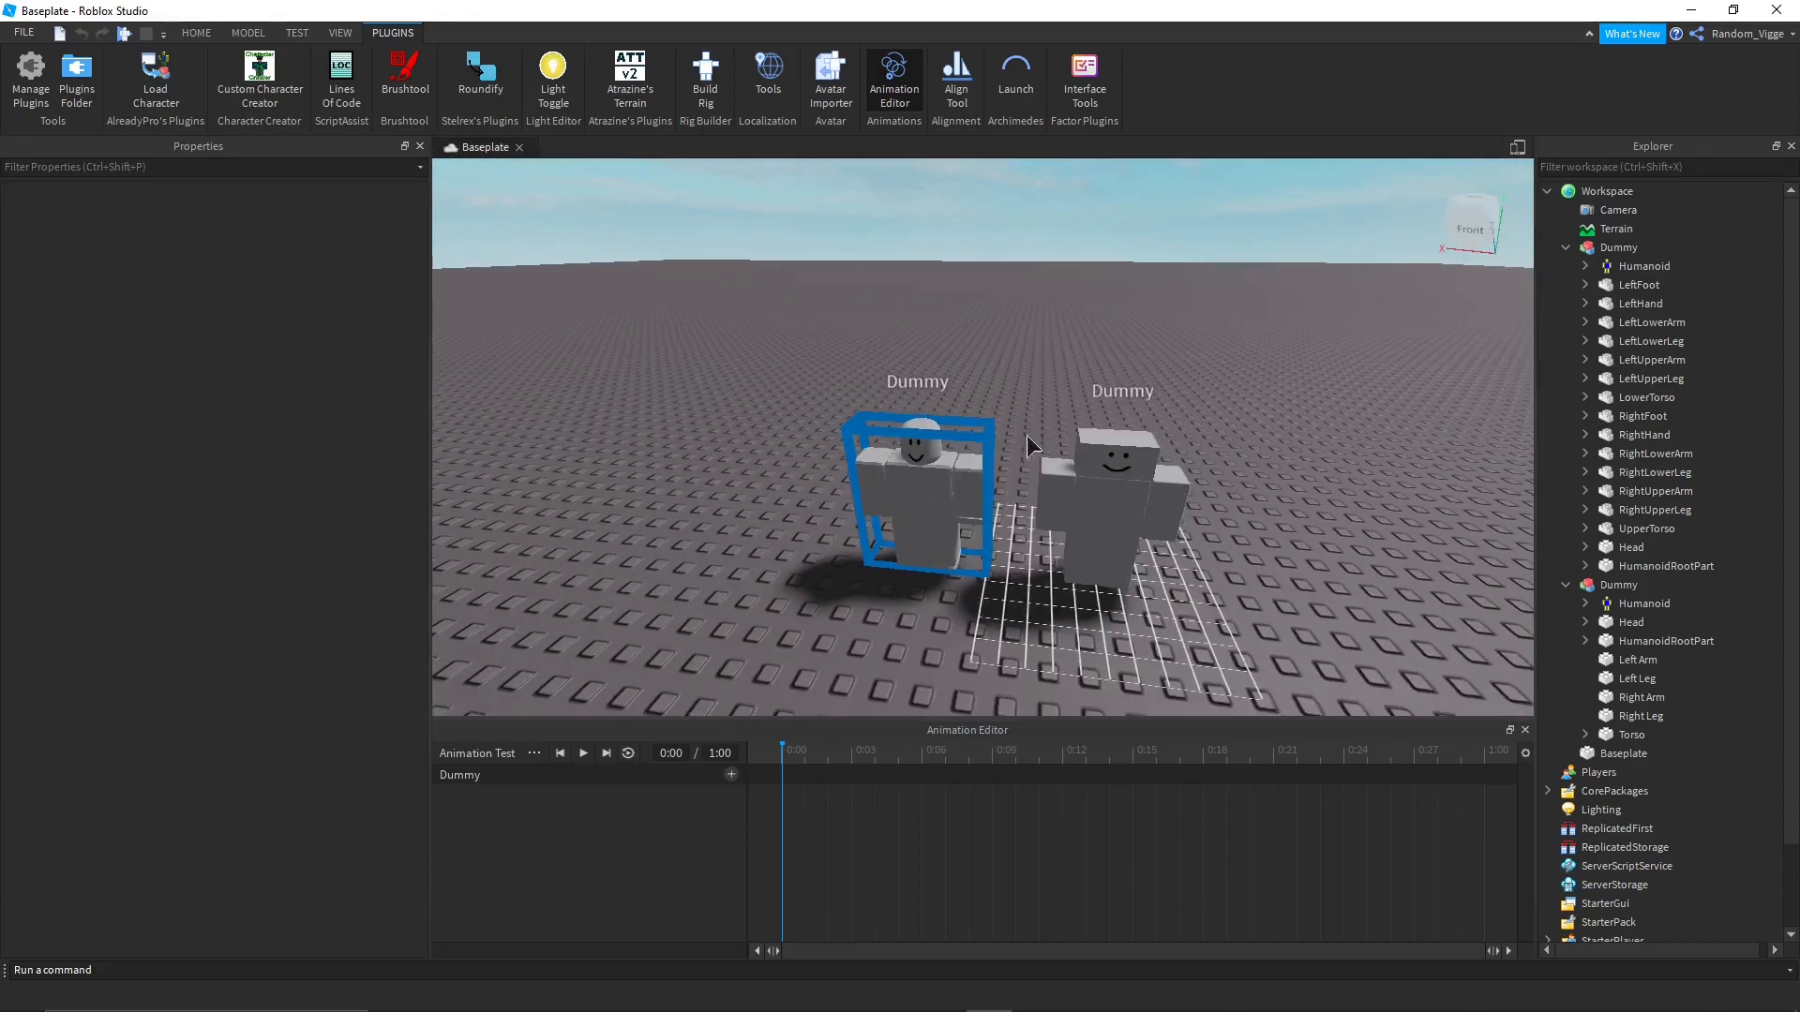
pyautogui.scroll(-1, 1029, 440)
pyautogui.scroll(3, 1029, 487)
pyautogui.scroll(-2, 830, 491)
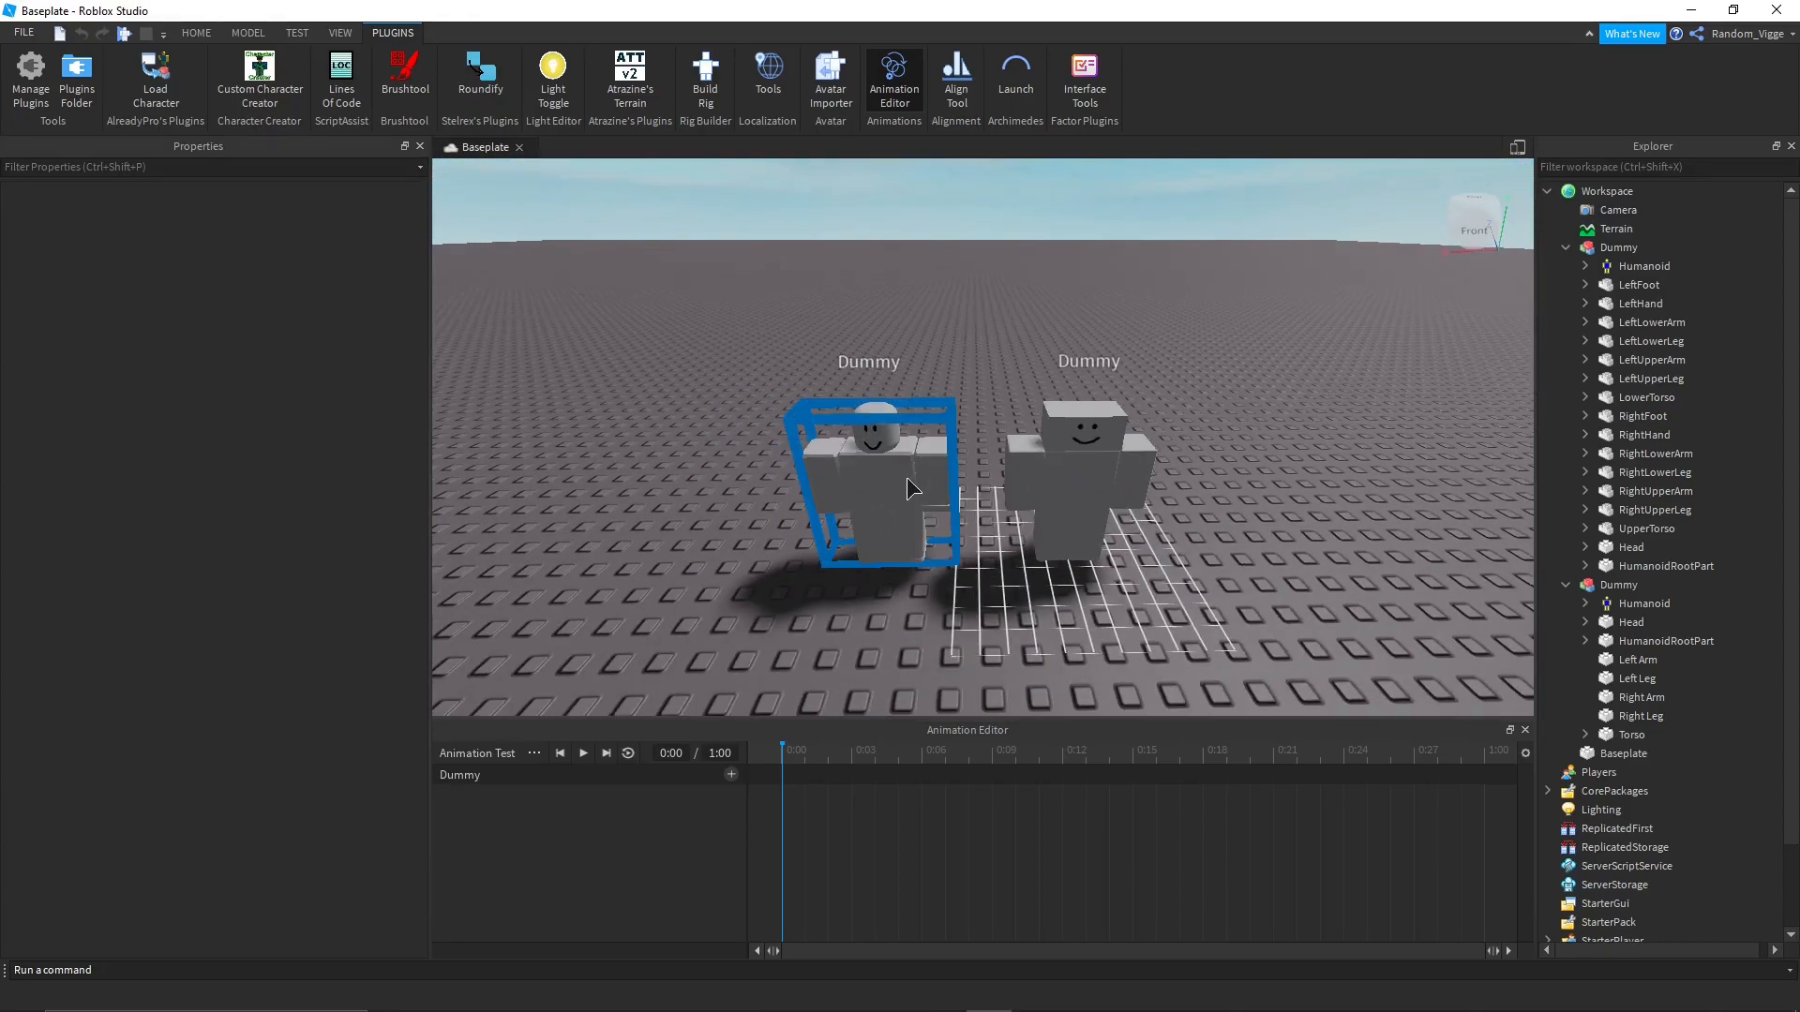
# Switch the Animation Editor to the R15 dummy and back to the R6 dummy.
pyautogui.click(907, 476)
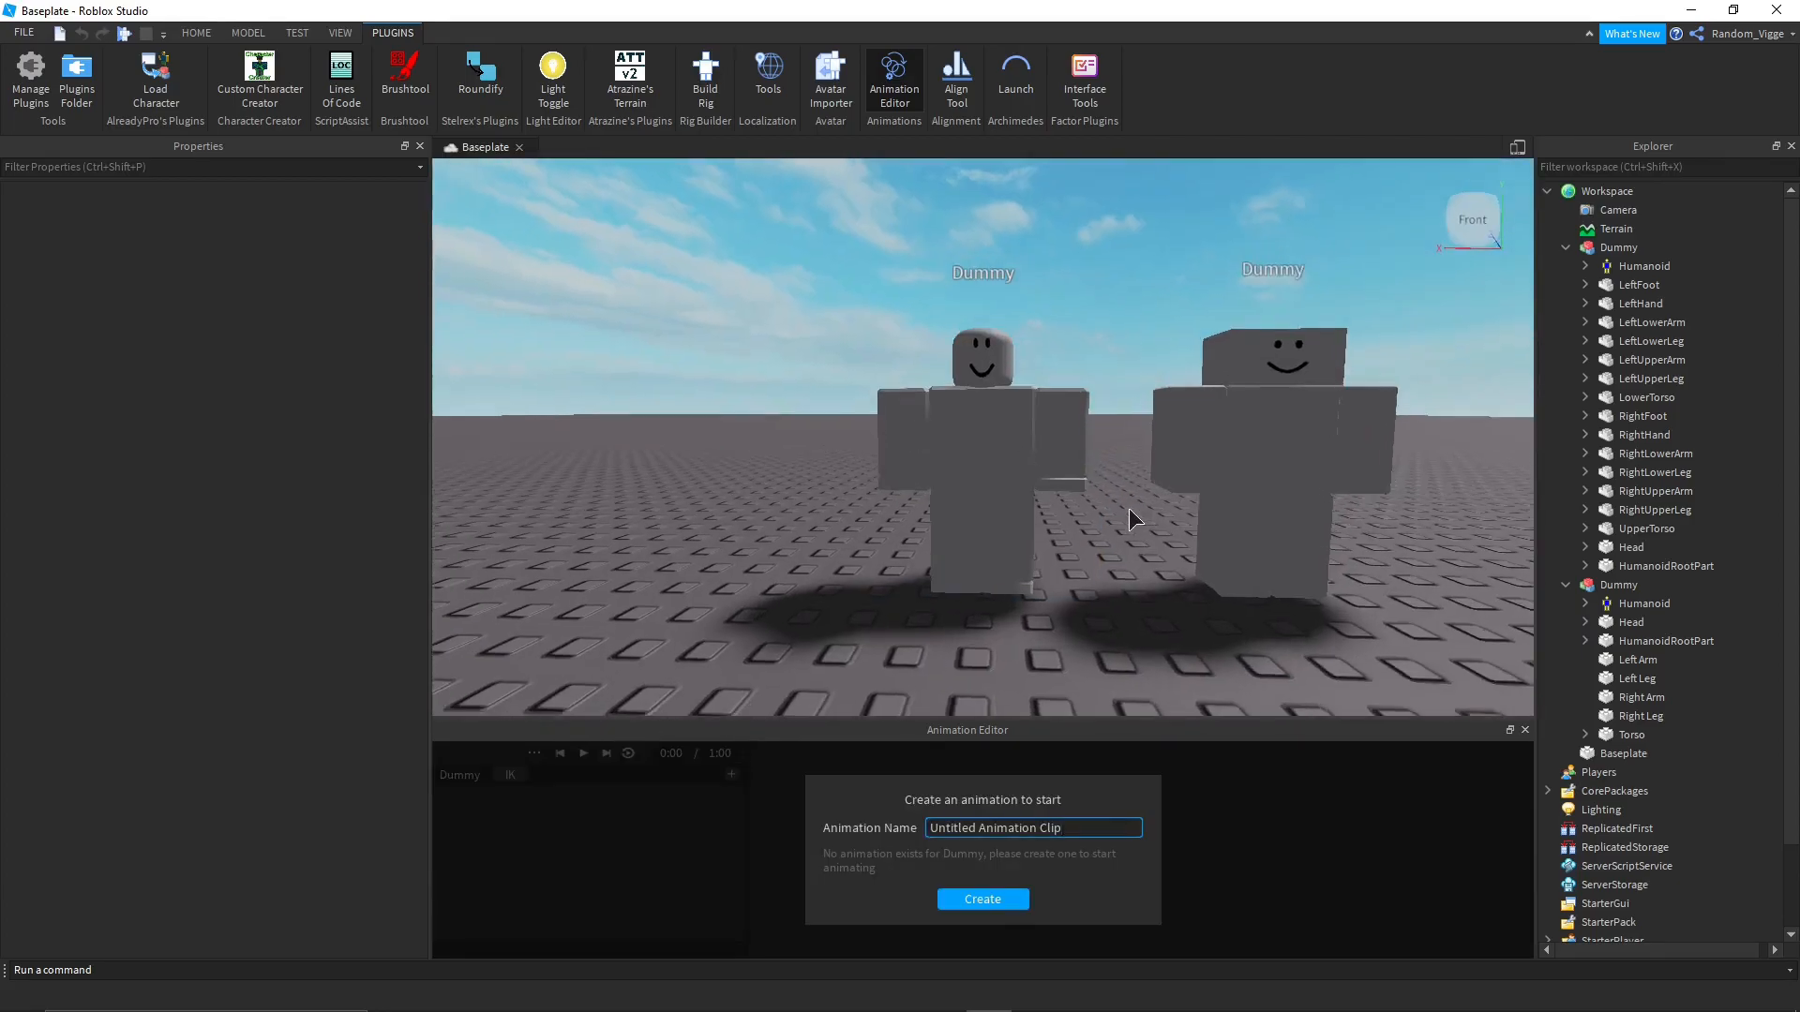
pyautogui.moveTo(1129, 508); pyautogui.dragTo(1128, 508, button='right')
pyautogui.click(1271, 434)
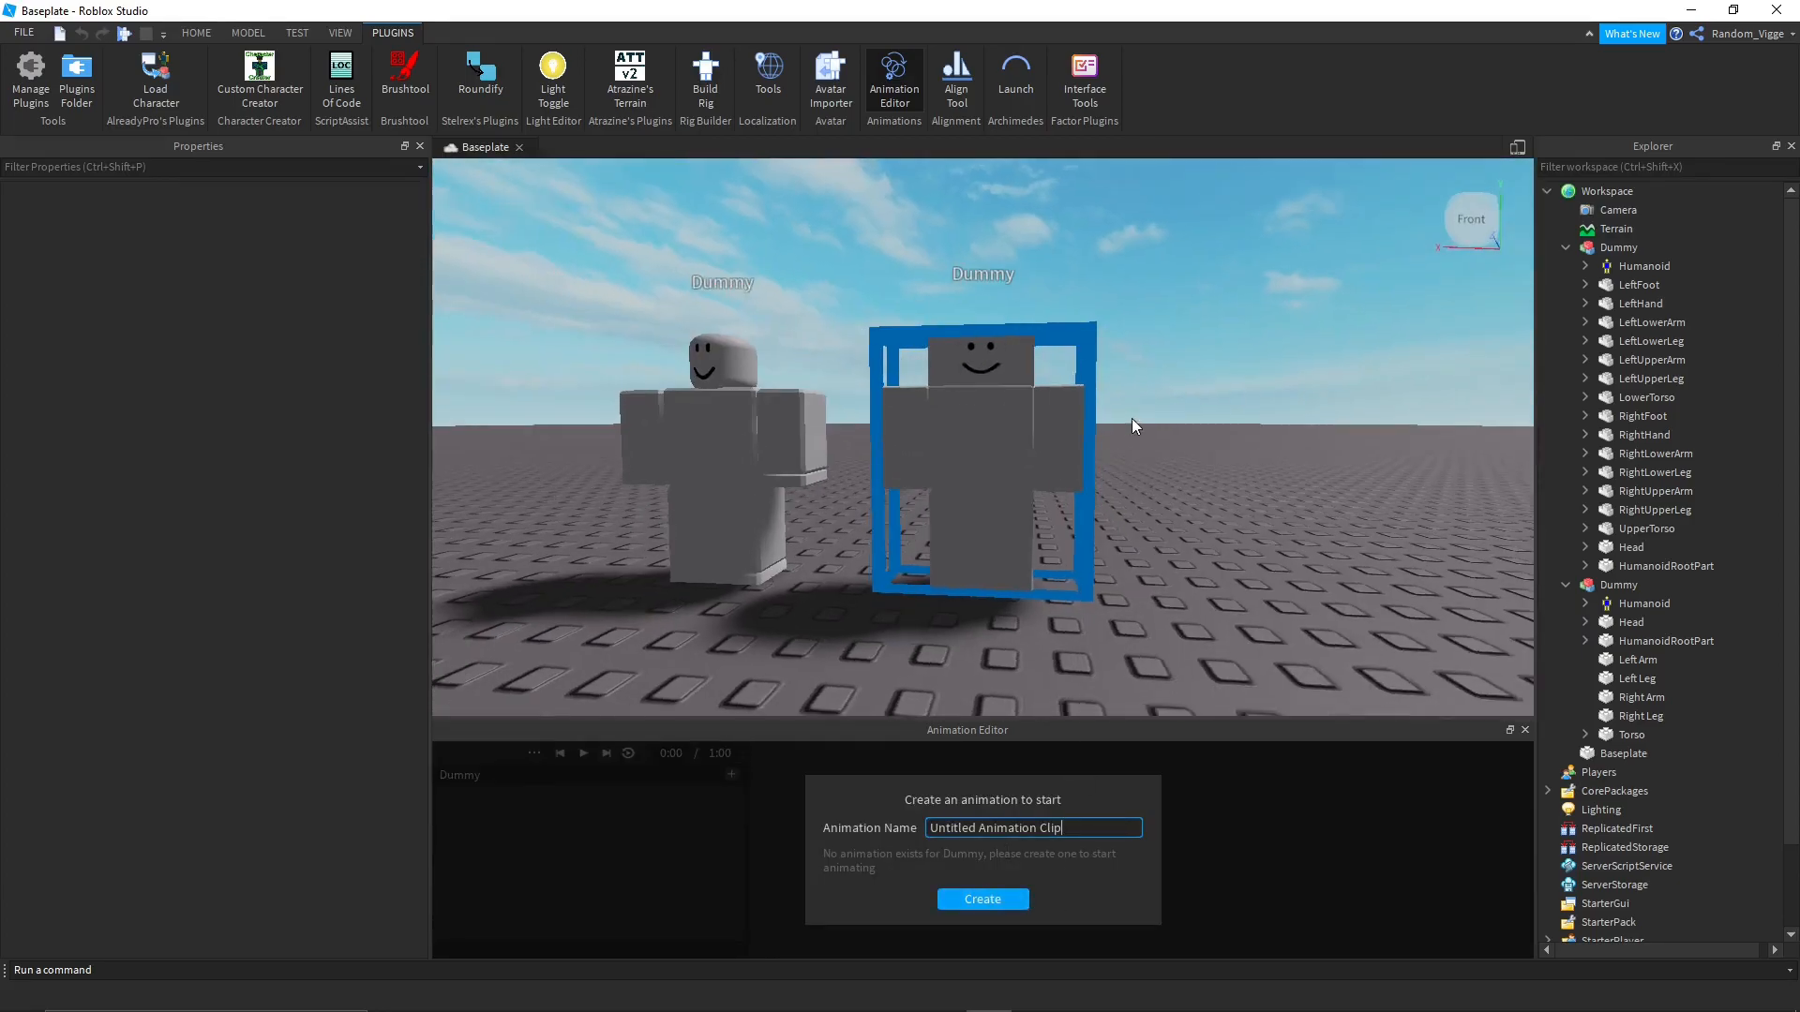
pyautogui.moveTo(1131, 418); pyautogui.dragTo(1130, 419, button='right')
# Name the R6 dummy's new animation clip Animation Test and create it.
pyautogui.moveTo(1063, 825); pyautogui.dragTo(735, 737)
pyautogui.press('BackSpace')
pyautogui.write('Animation Text')
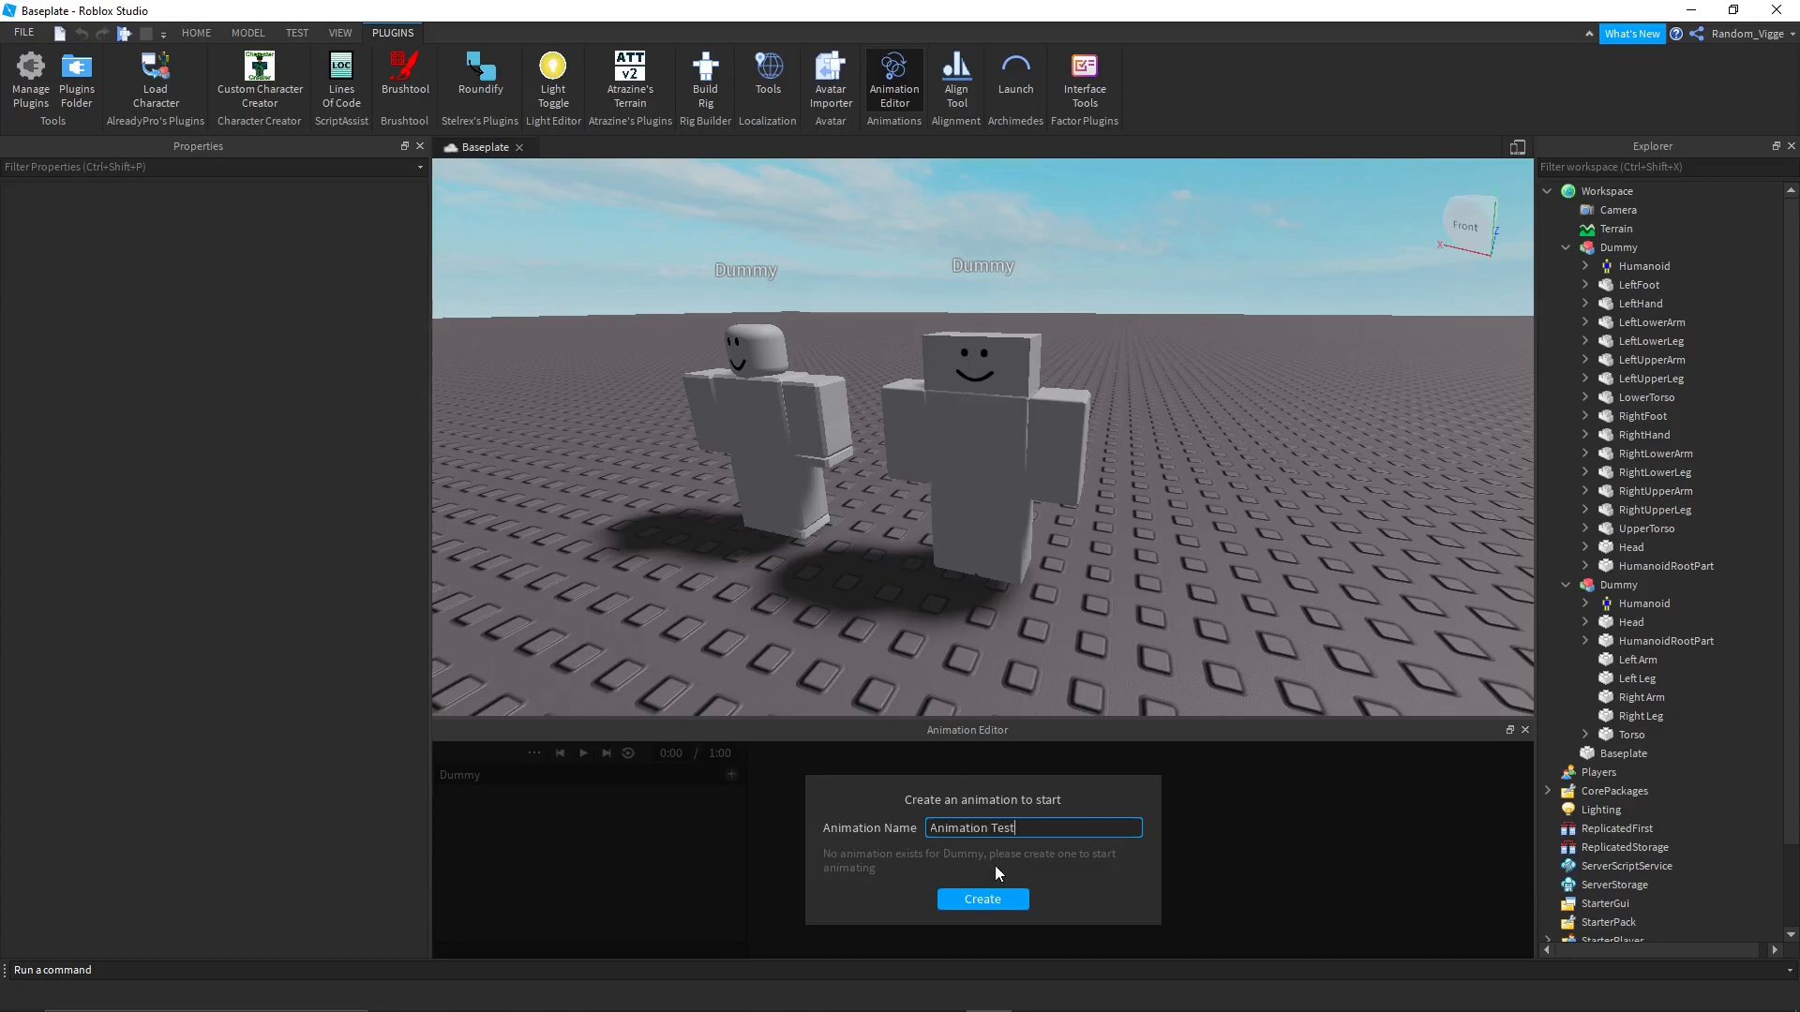
pyautogui.click(975, 897)
# Try to rotate the R6 dummy's left arm at frame 0:00.
pyautogui.click(1072, 420)
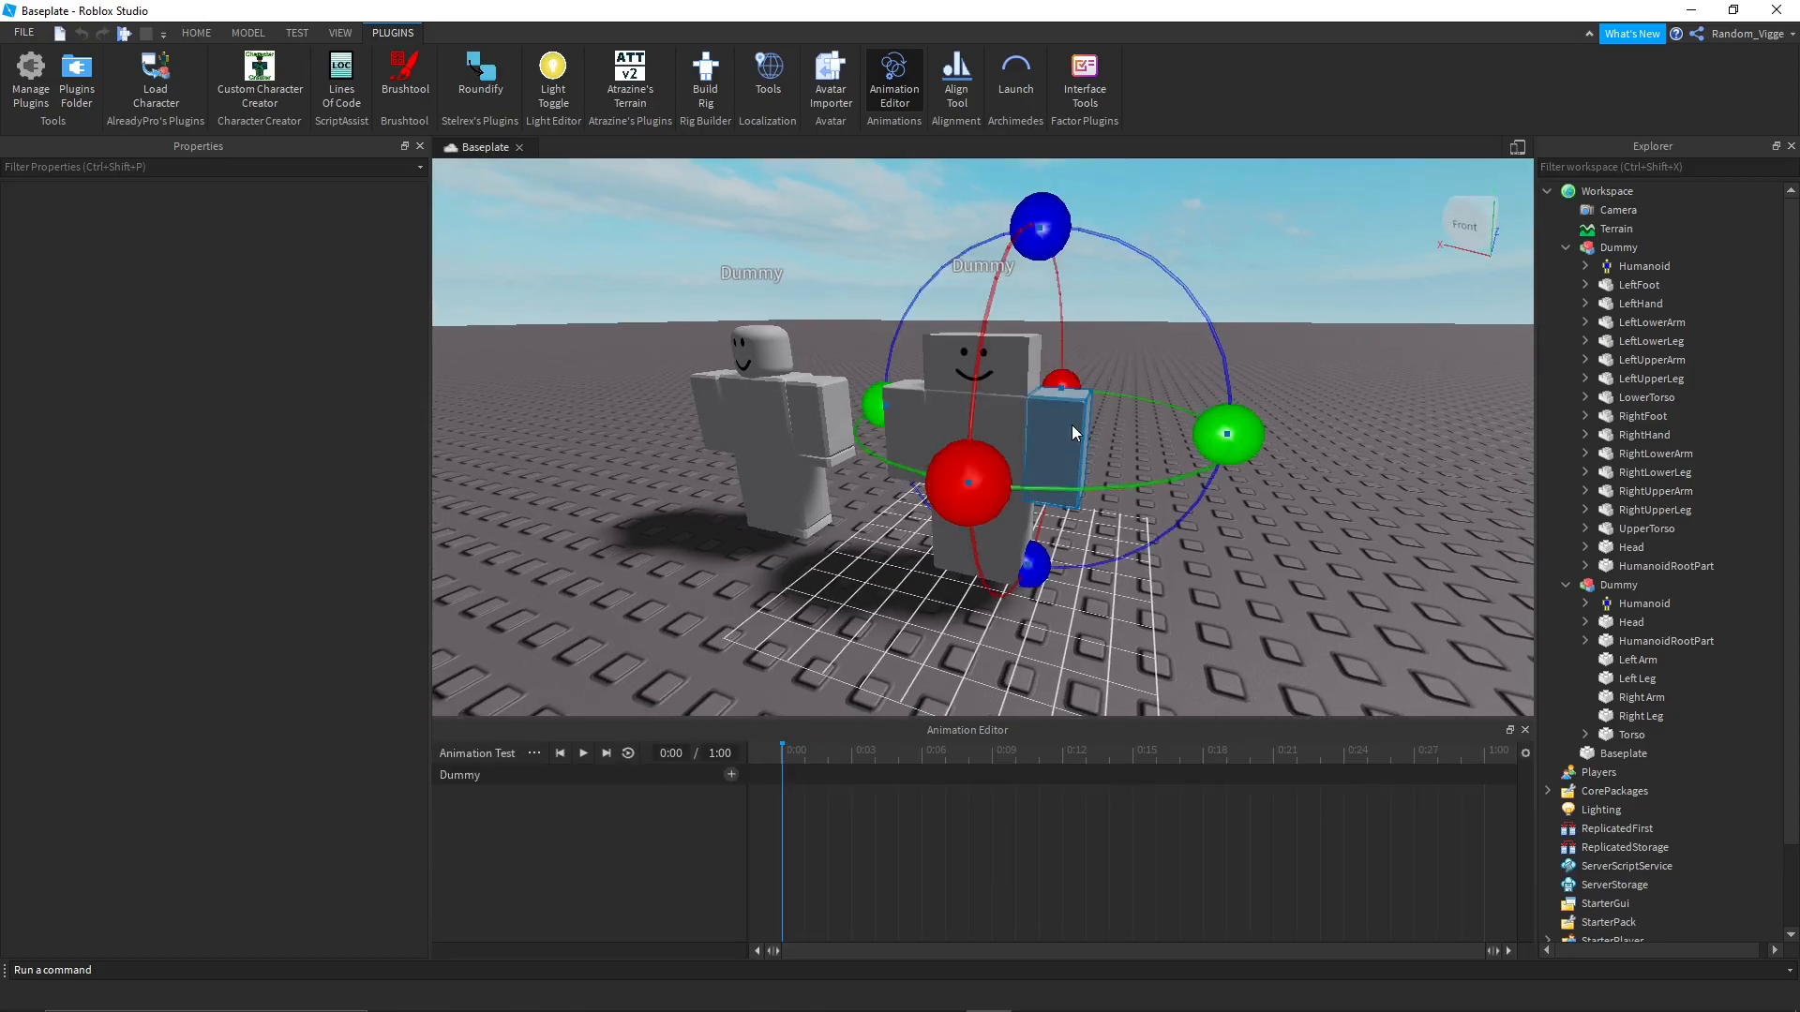
pyautogui.press('f')
pyautogui.moveTo(1065, 431); pyautogui.dragTo(829, 413, button='right')
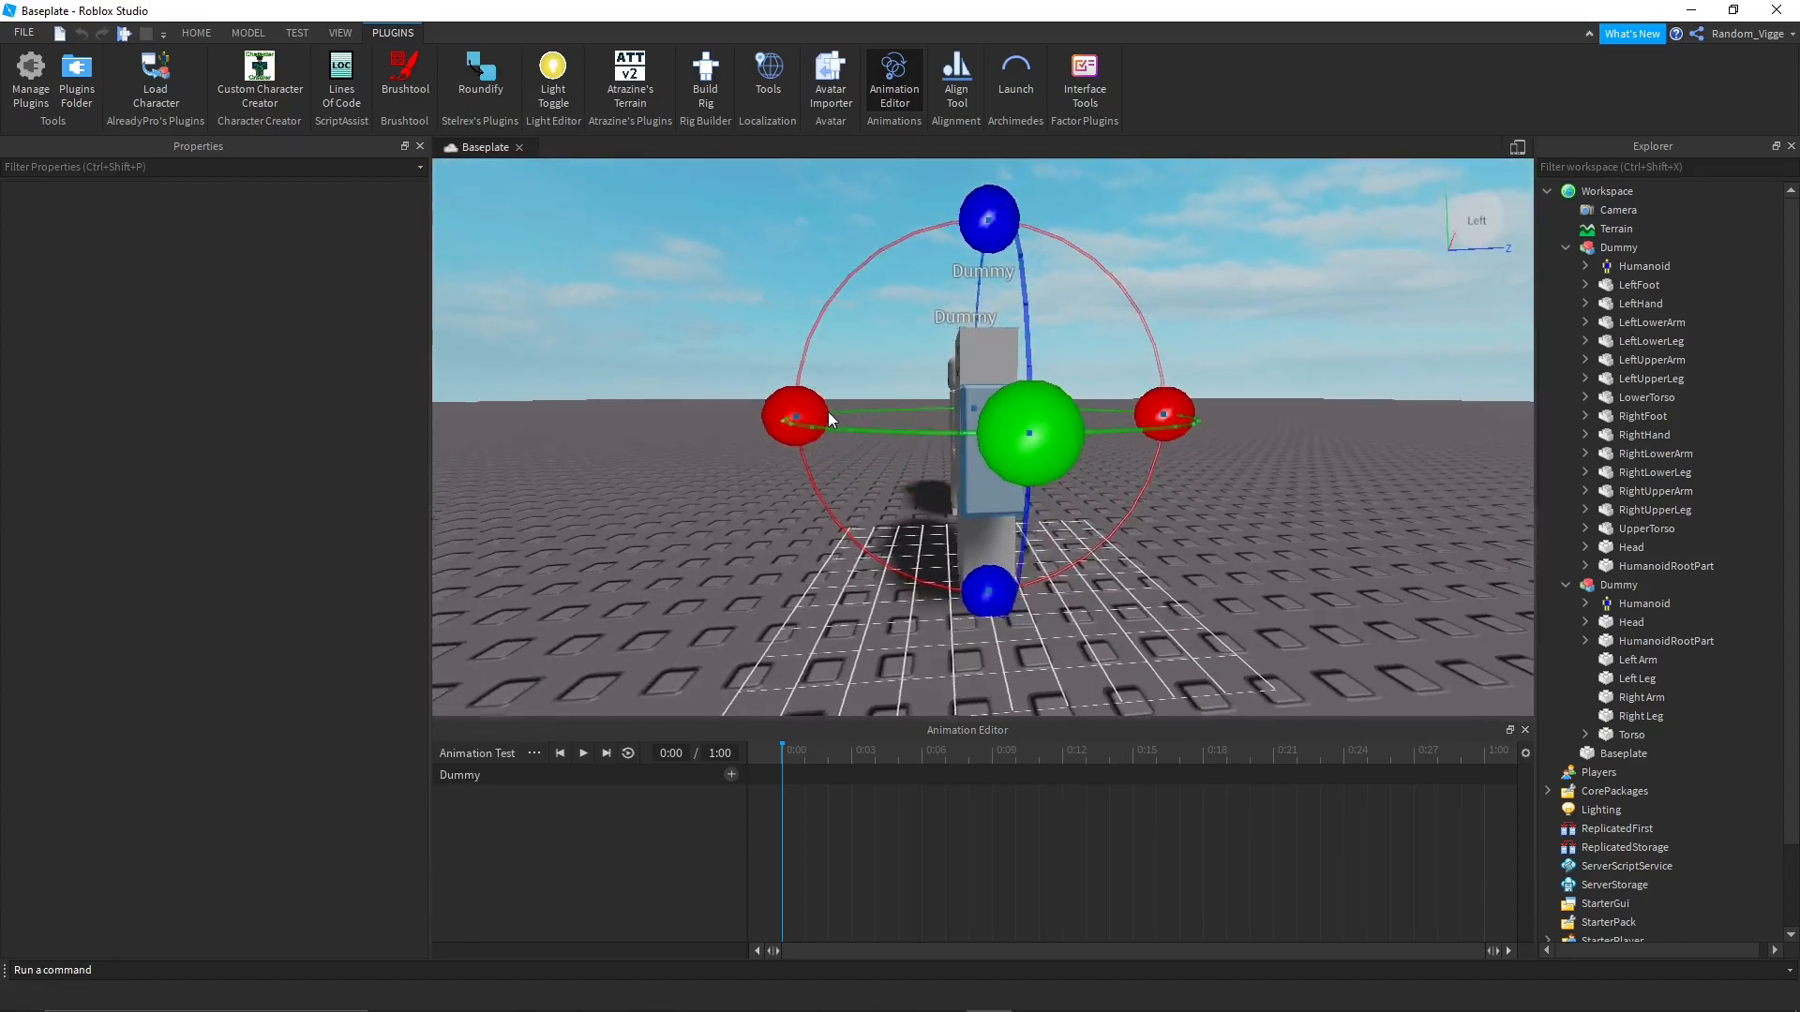
pyautogui.moveTo(829, 413); pyautogui.dragTo(768, 398)
pyautogui.moveTo(768, 398); pyautogui.dragTo(884, 514, button='right')
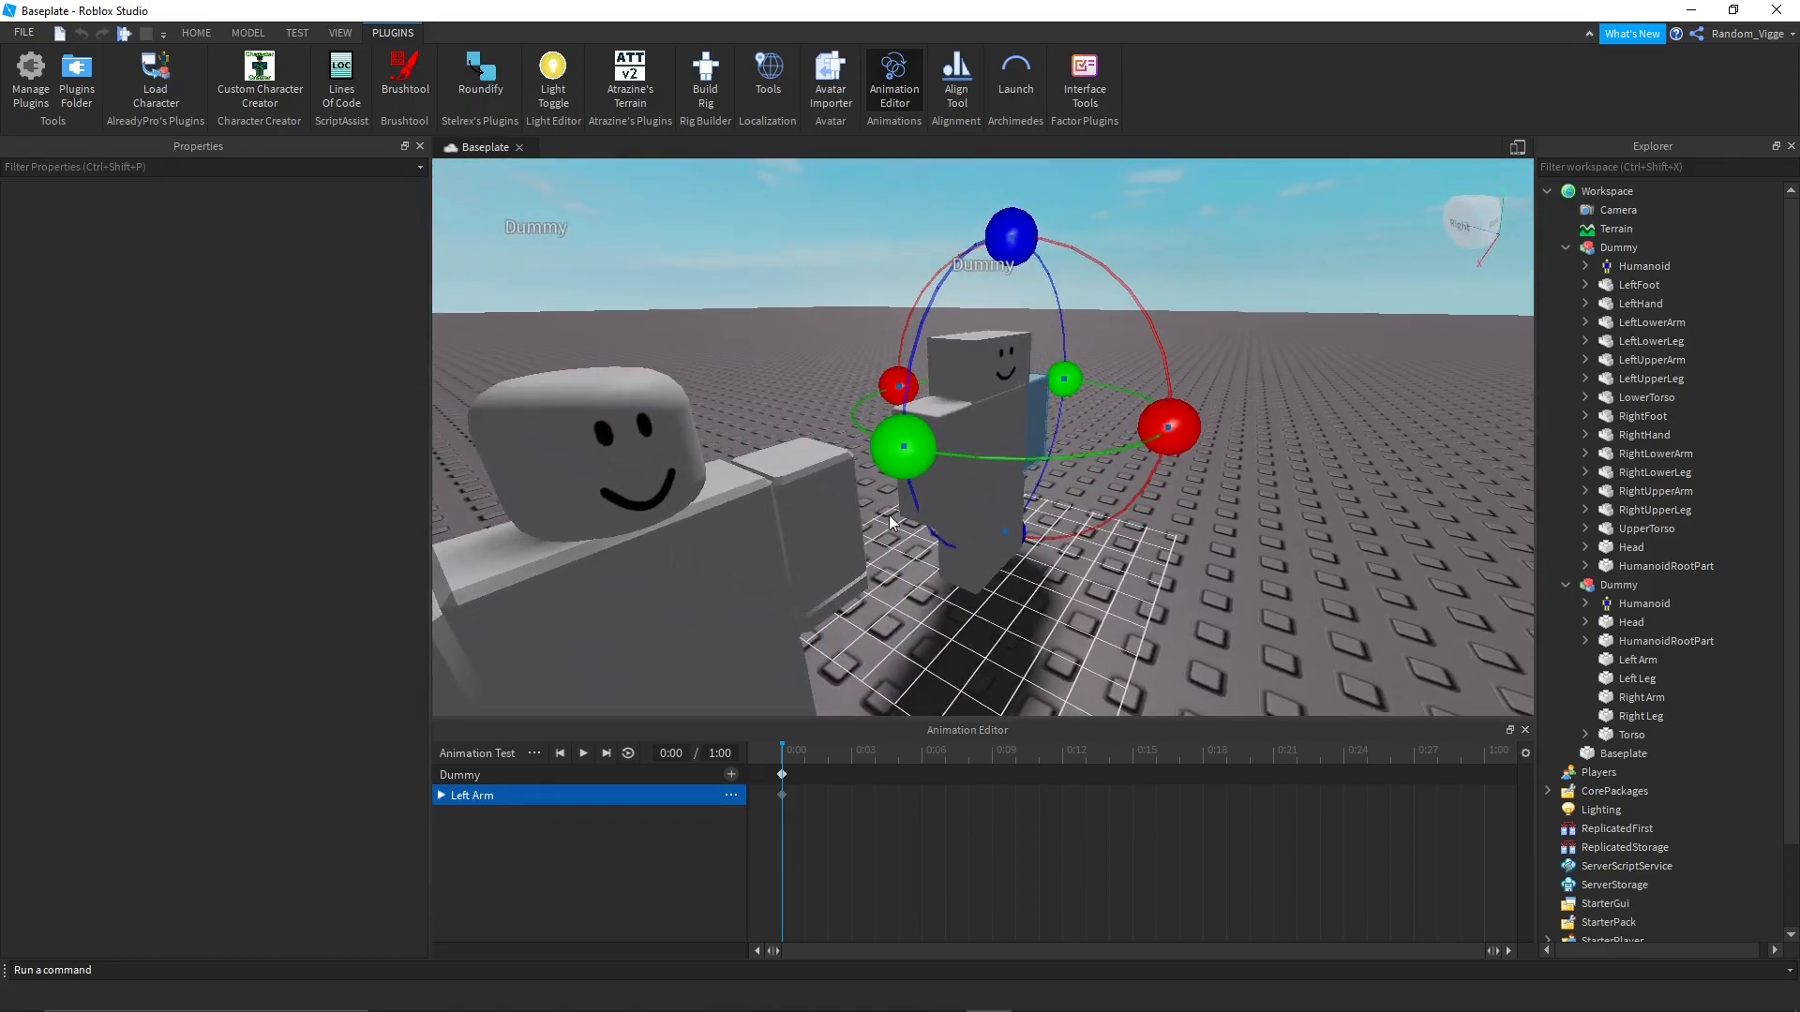
pyautogui.moveTo(1086, 392); pyautogui.dragTo(853, 513, button='right')
pyautogui.moveTo(855, 514); pyautogui.dragTo(761, 394)
# Rotate the R6 dummy's left arm forward to horizontal at 0:09 and play the movement back.
pyautogui.click(1038, 436)
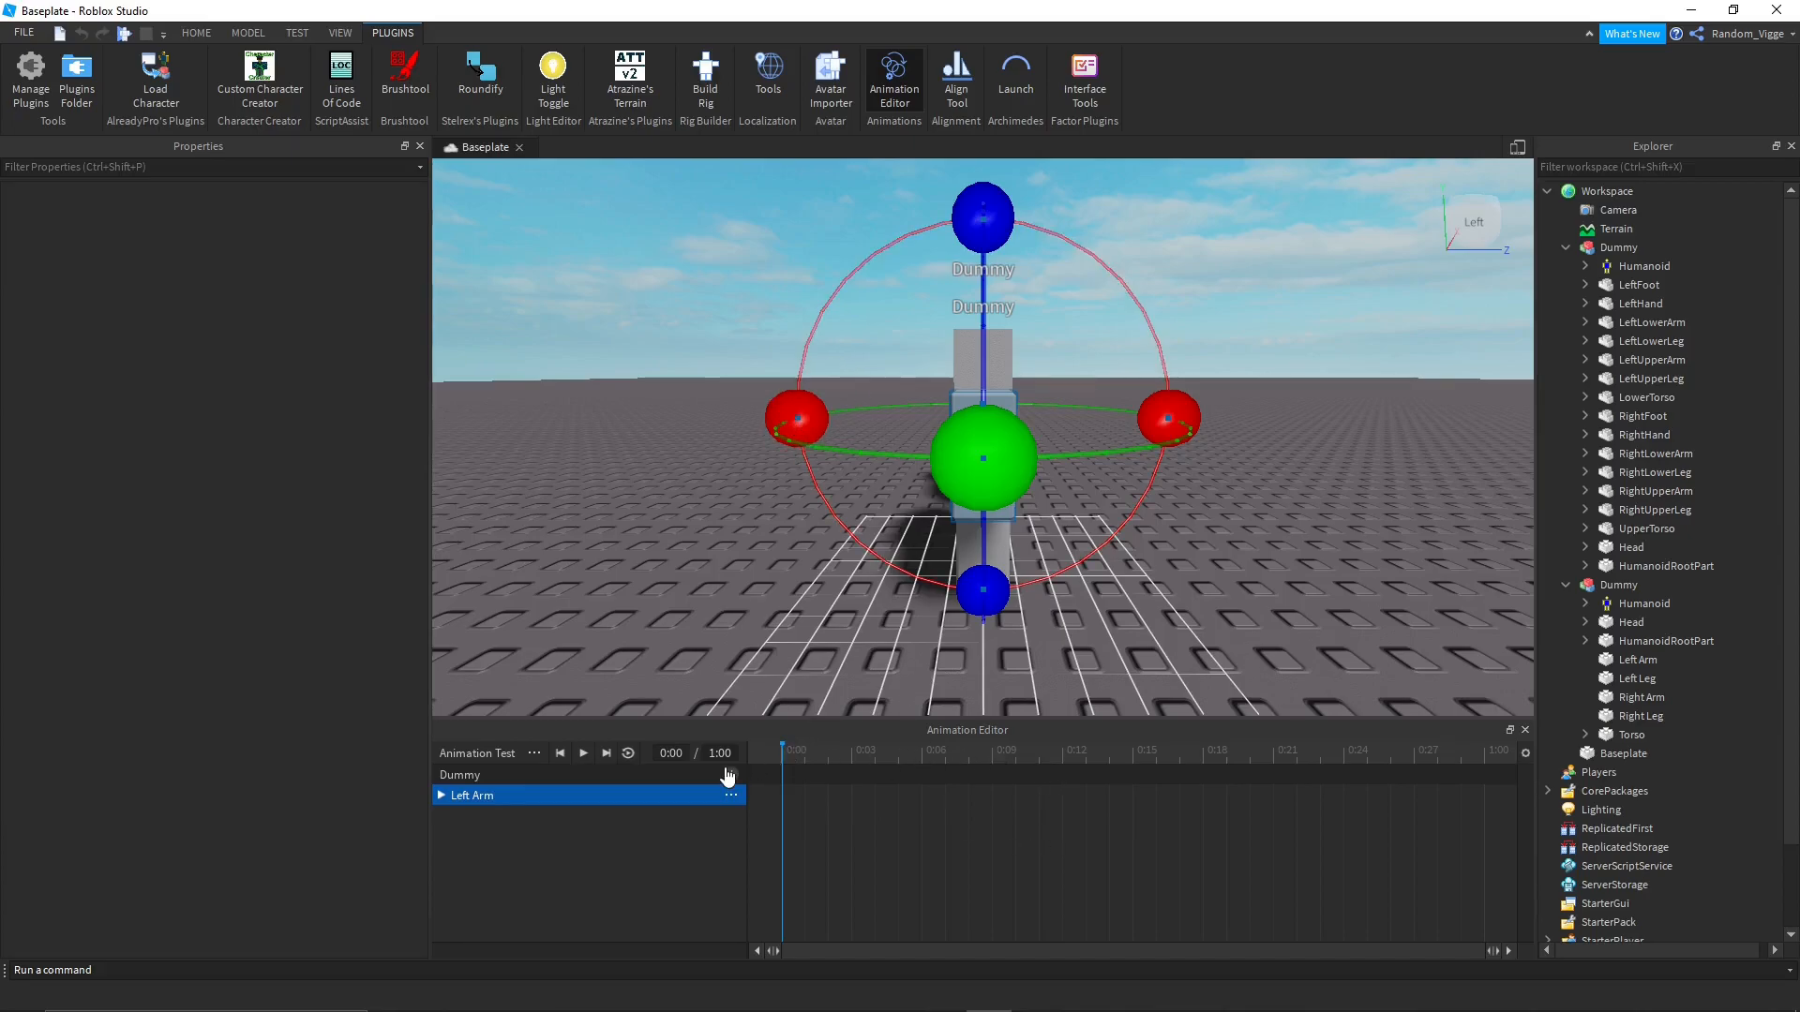
pyautogui.click(994, 751)
pyautogui.moveTo(791, 431); pyautogui.dragTo(983, 300)
pyautogui.moveTo(828, 752); pyautogui.dragTo(782, 750)
pyautogui.moveTo(781, 565); pyautogui.dragTo(782, 565, button='right')
pyautogui.press('space')
# Rotate the R6 dummy's right arm forward at 0:09 to match the left arm.
pyautogui.click(992, 752)
pyautogui.moveTo(918, 424); pyautogui.dragTo(919, 423, button='right')
pyautogui.click(961, 415)
pyautogui.moveTo(1132, 437); pyautogui.dragTo(1133, 437, button='right')
pyautogui.moveTo(1193, 435); pyautogui.dragTo(967, 328)
pyautogui.click(1206, 364)
pyautogui.moveTo(1207, 364); pyautogui.dragTo(1207, 363, button='right')
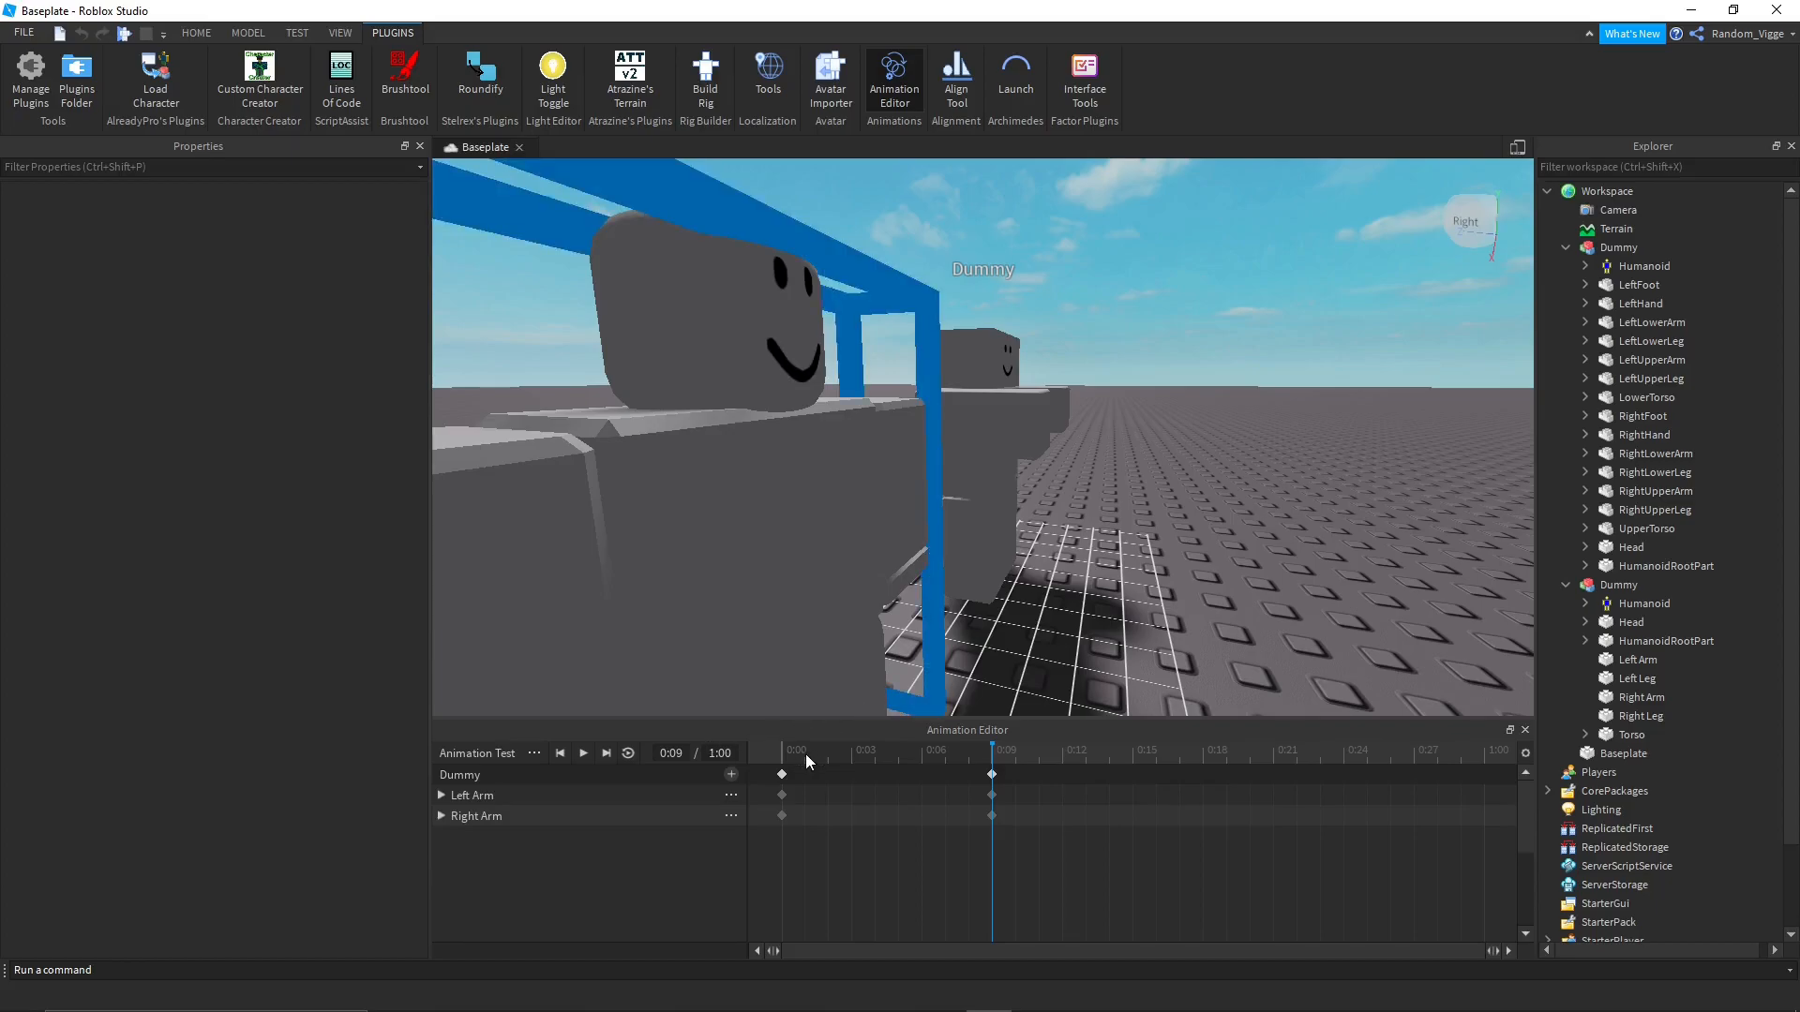
# Delete the keyframe at 0:00 for both arms.
pyautogui.click(779, 761)
pyautogui.click(782, 774)
pyautogui.moveTo(1018, 431); pyautogui.dragTo(1058, 427, button='right')
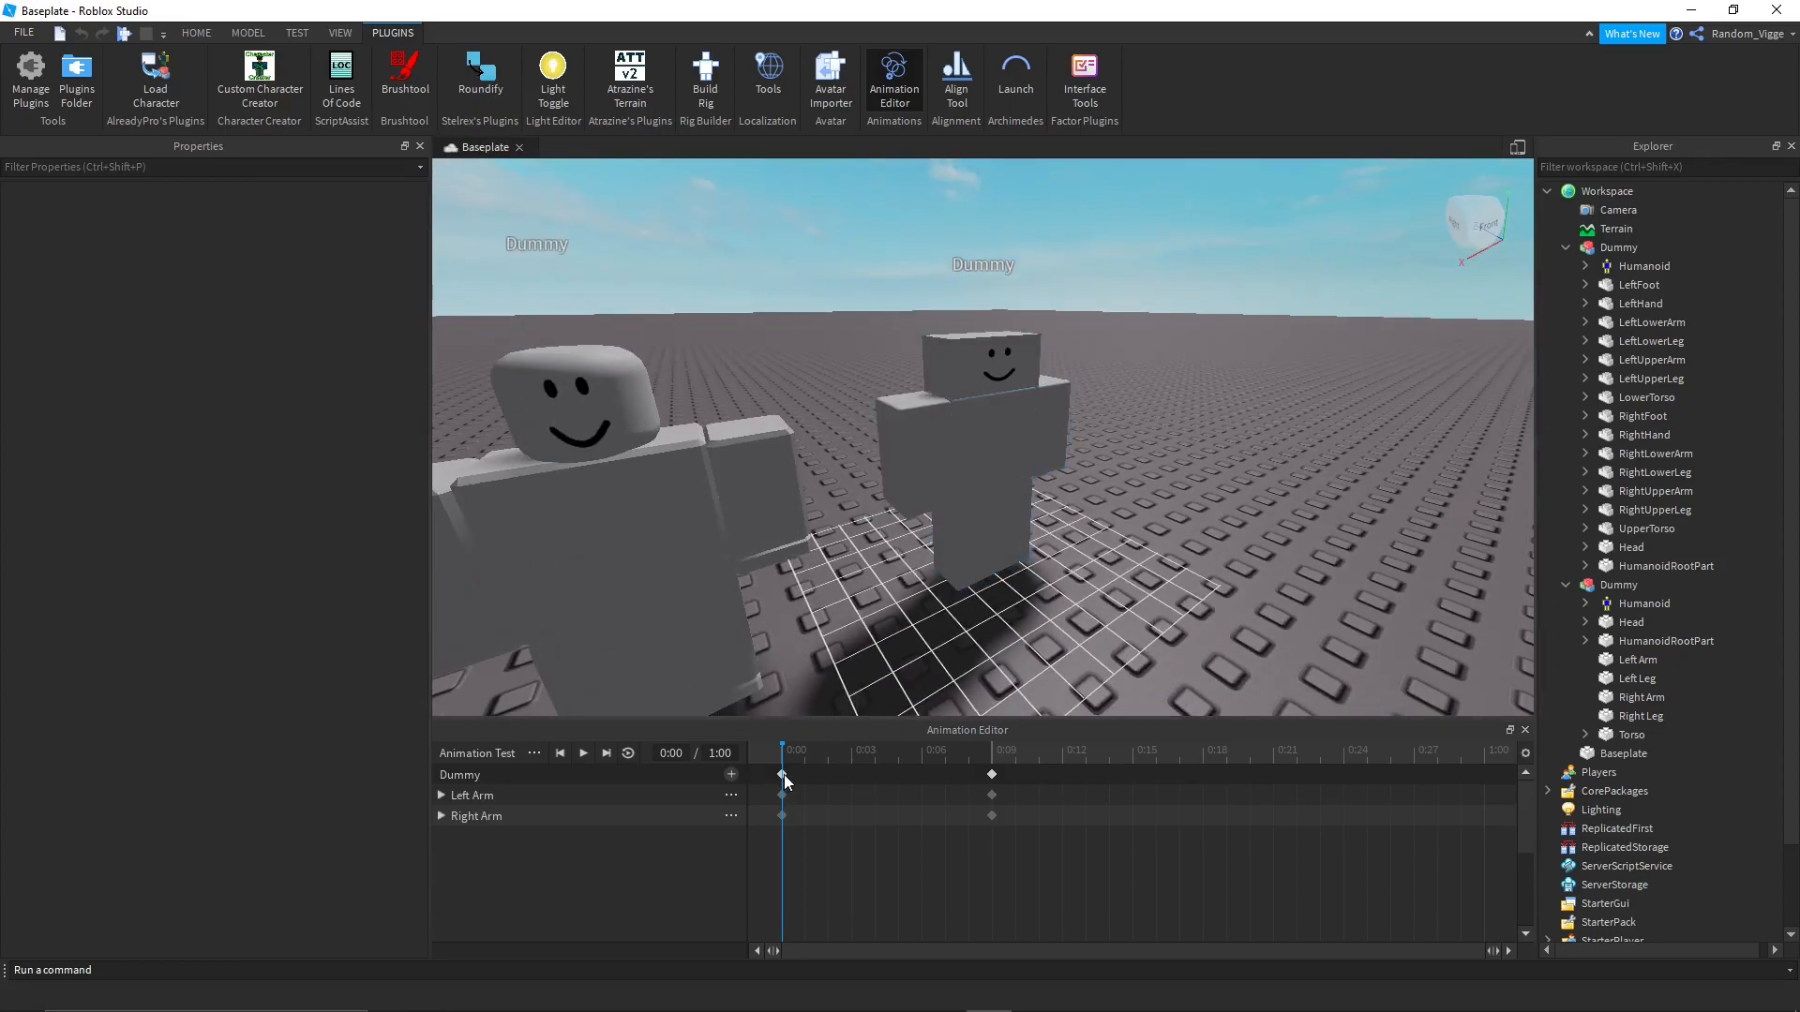
pyautogui.press('Delete')
# Rotate the R6 dummy's left arm back down to its side at 0:00.
pyautogui.moveTo(1094, 509); pyautogui.dragTo(945, 519, button='right')
pyautogui.press('w')
pyautogui.press('s')
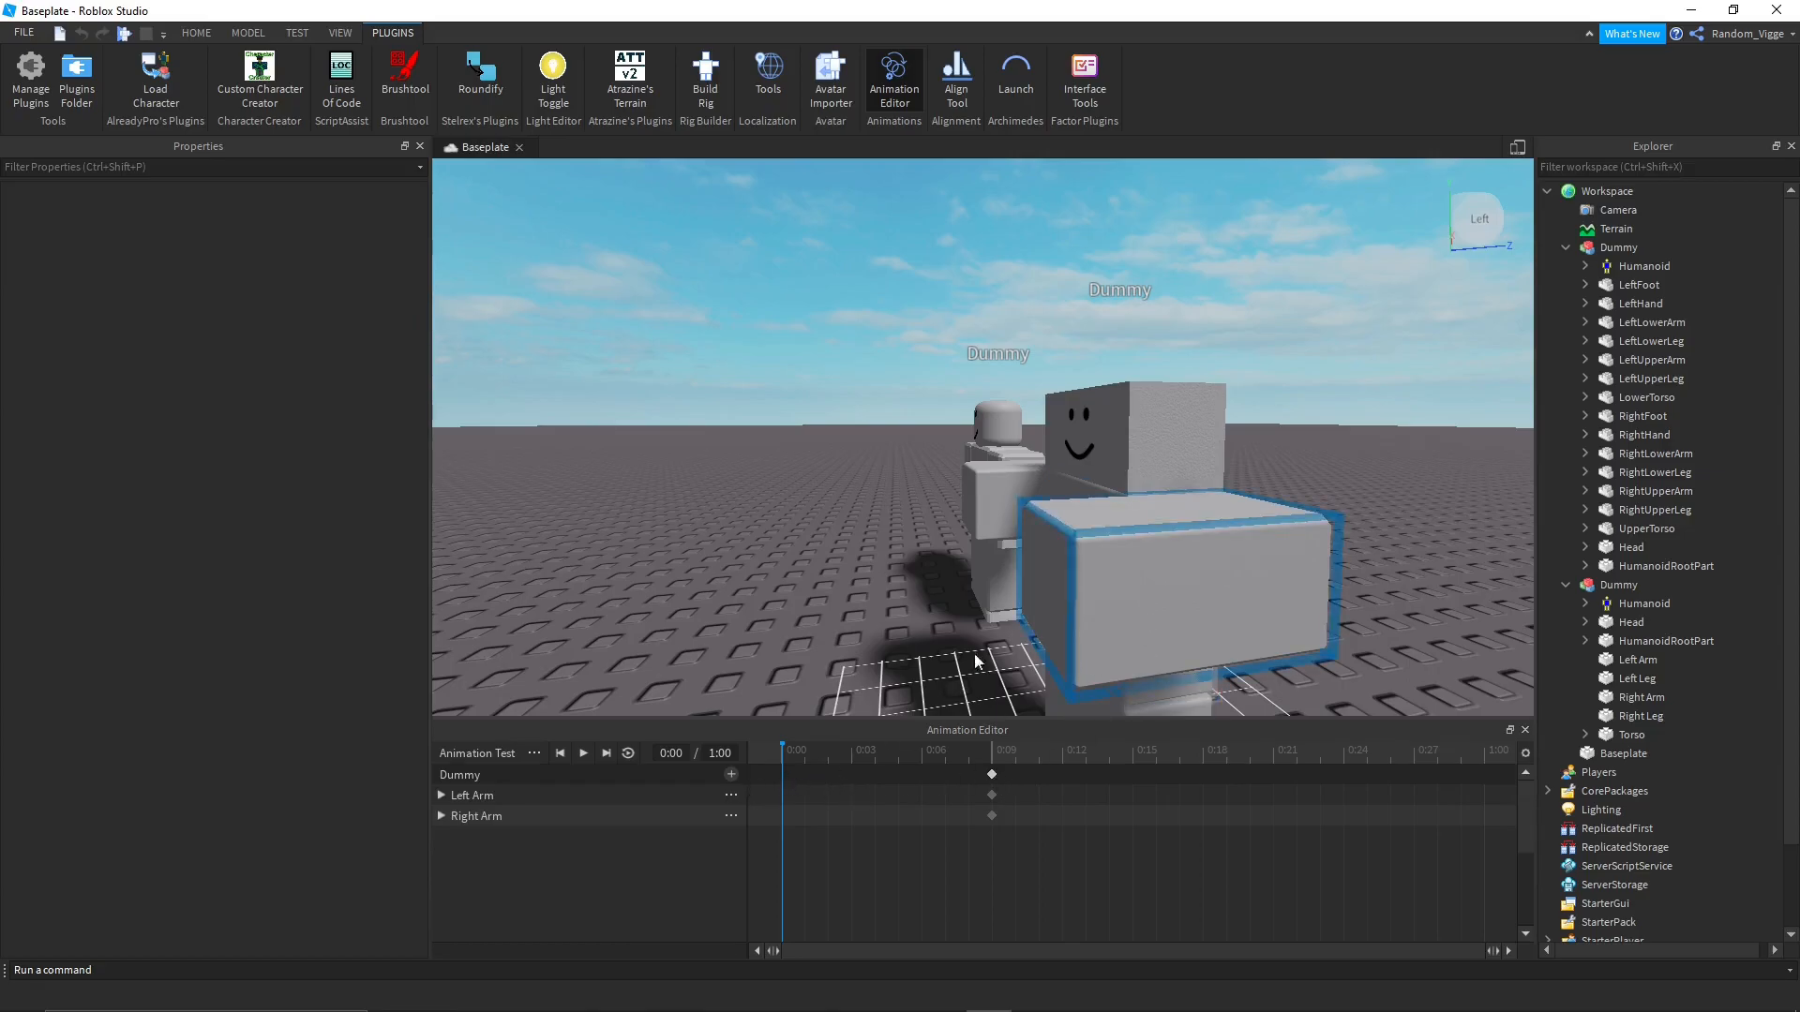
pyautogui.moveTo(907, 572); pyautogui.dragTo(851, 566, button='right')
pyautogui.press('s')
pyautogui.moveTo(998, 620); pyautogui.dragTo(998, 622, button='right')
pyautogui.press('s')
pyautogui.click(1097, 515)
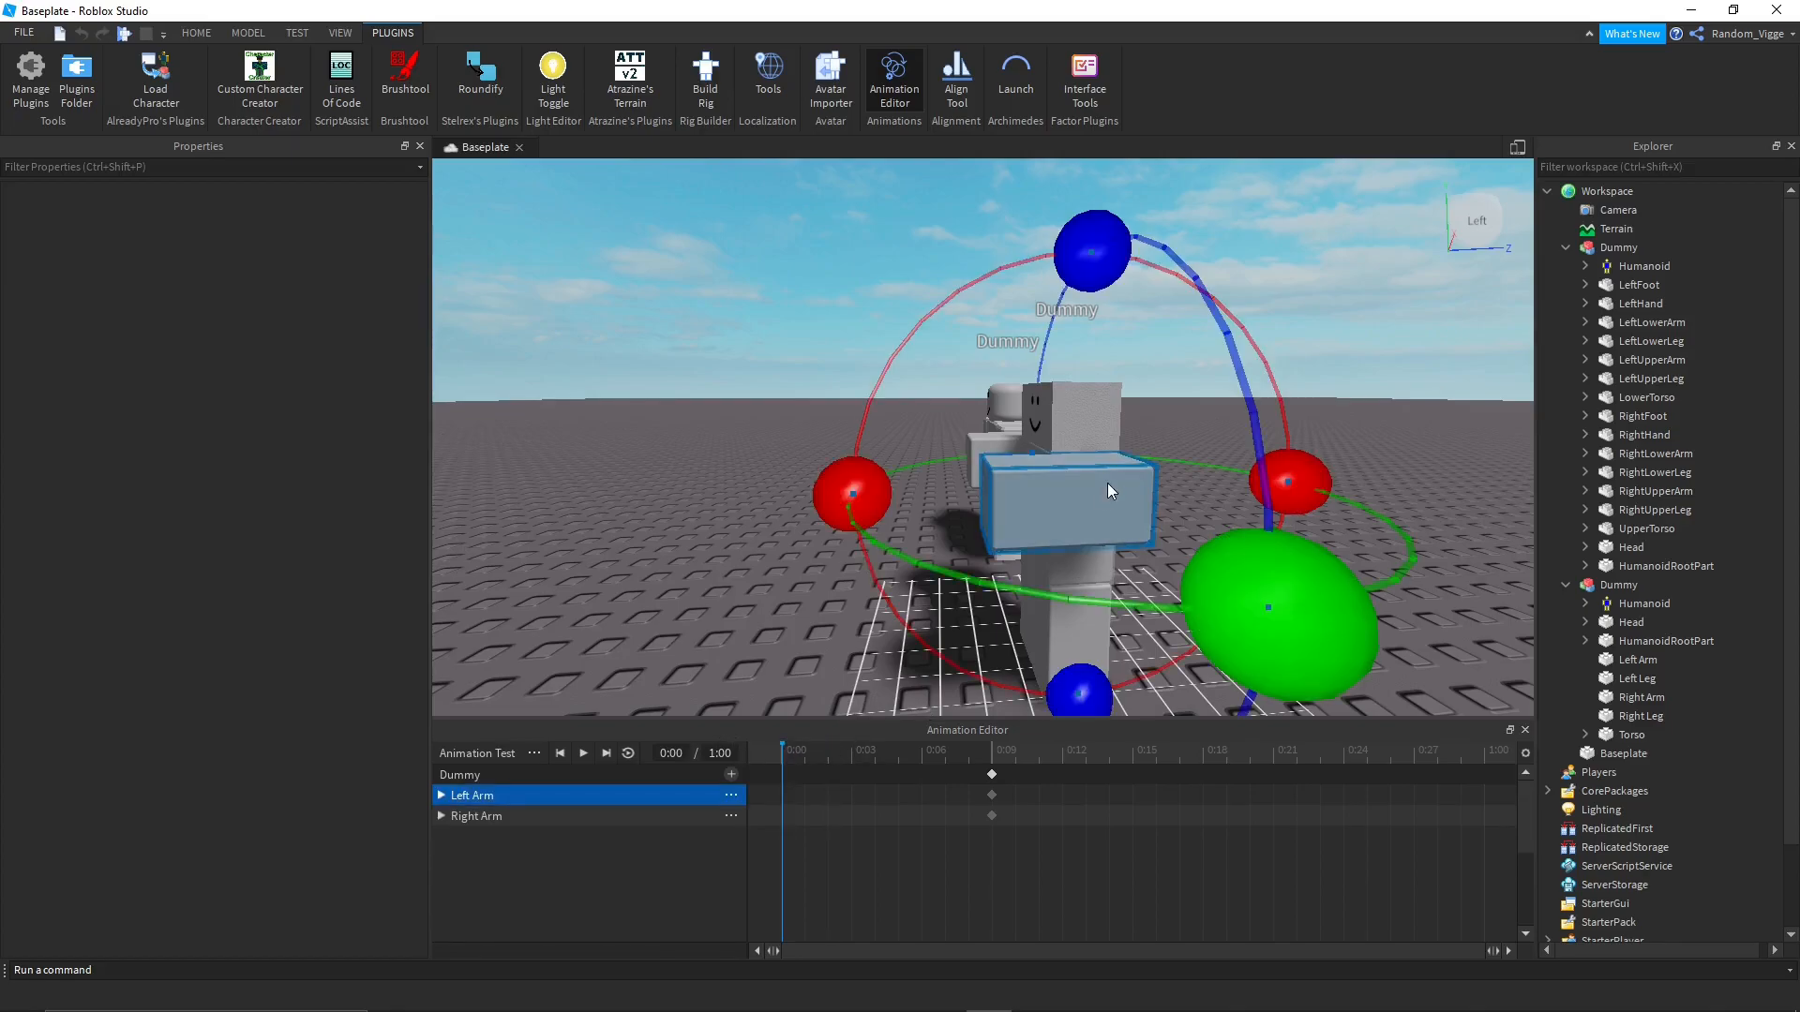
pyautogui.moveTo(890, 520); pyautogui.dragTo(813, 587)
pyautogui.moveTo(765, 553); pyautogui.dragTo(765, 553, button='right')
# Rotate the R6 dummy's right arm back down to its side at 0:00.
pyautogui.press('a')
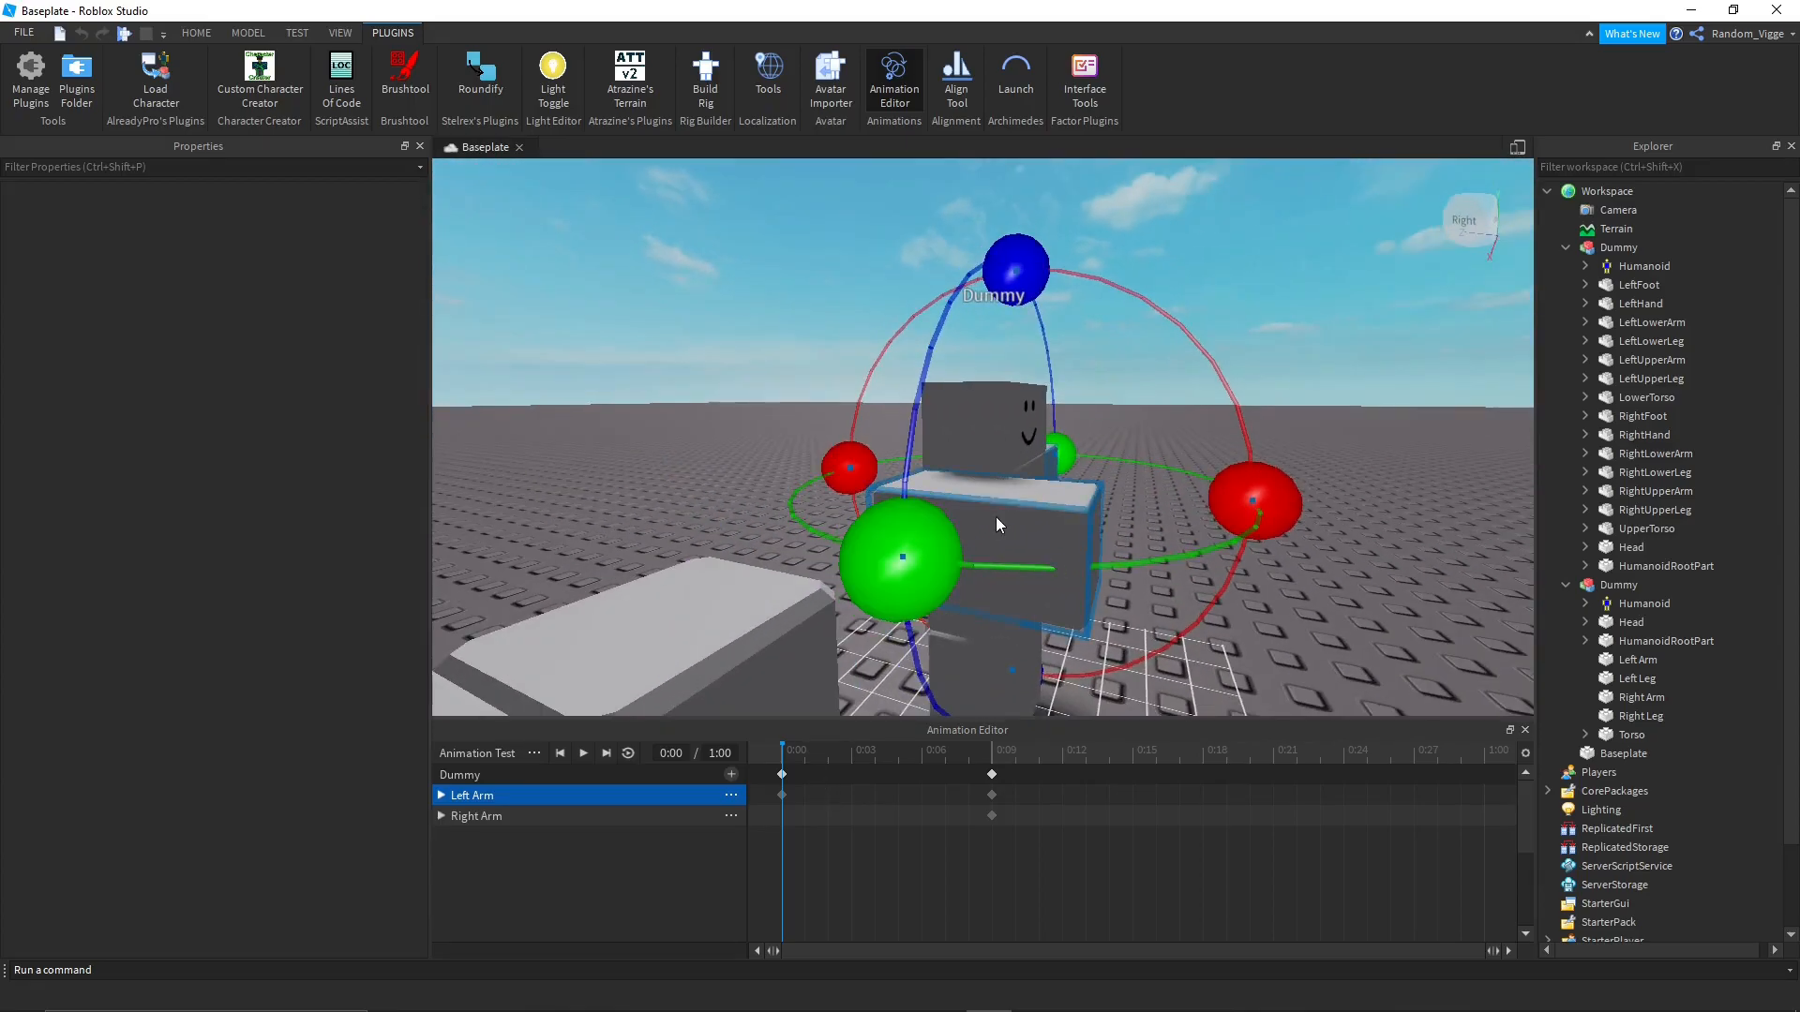
pyautogui.click(990, 517)
pyautogui.scroll(-5, 1022, 501)
pyautogui.moveTo(1104, 492); pyautogui.dragTo(972, 614)
pyautogui.moveTo(1105, 499); pyautogui.dragTo(1108, 444)
# Scrub through the arm movement and play it on loop, examining it from the front and side.
pyautogui.press('d')
pyautogui.moveTo(1172, 447); pyautogui.dragTo(1172, 447, button='right')
pyautogui.press('s')
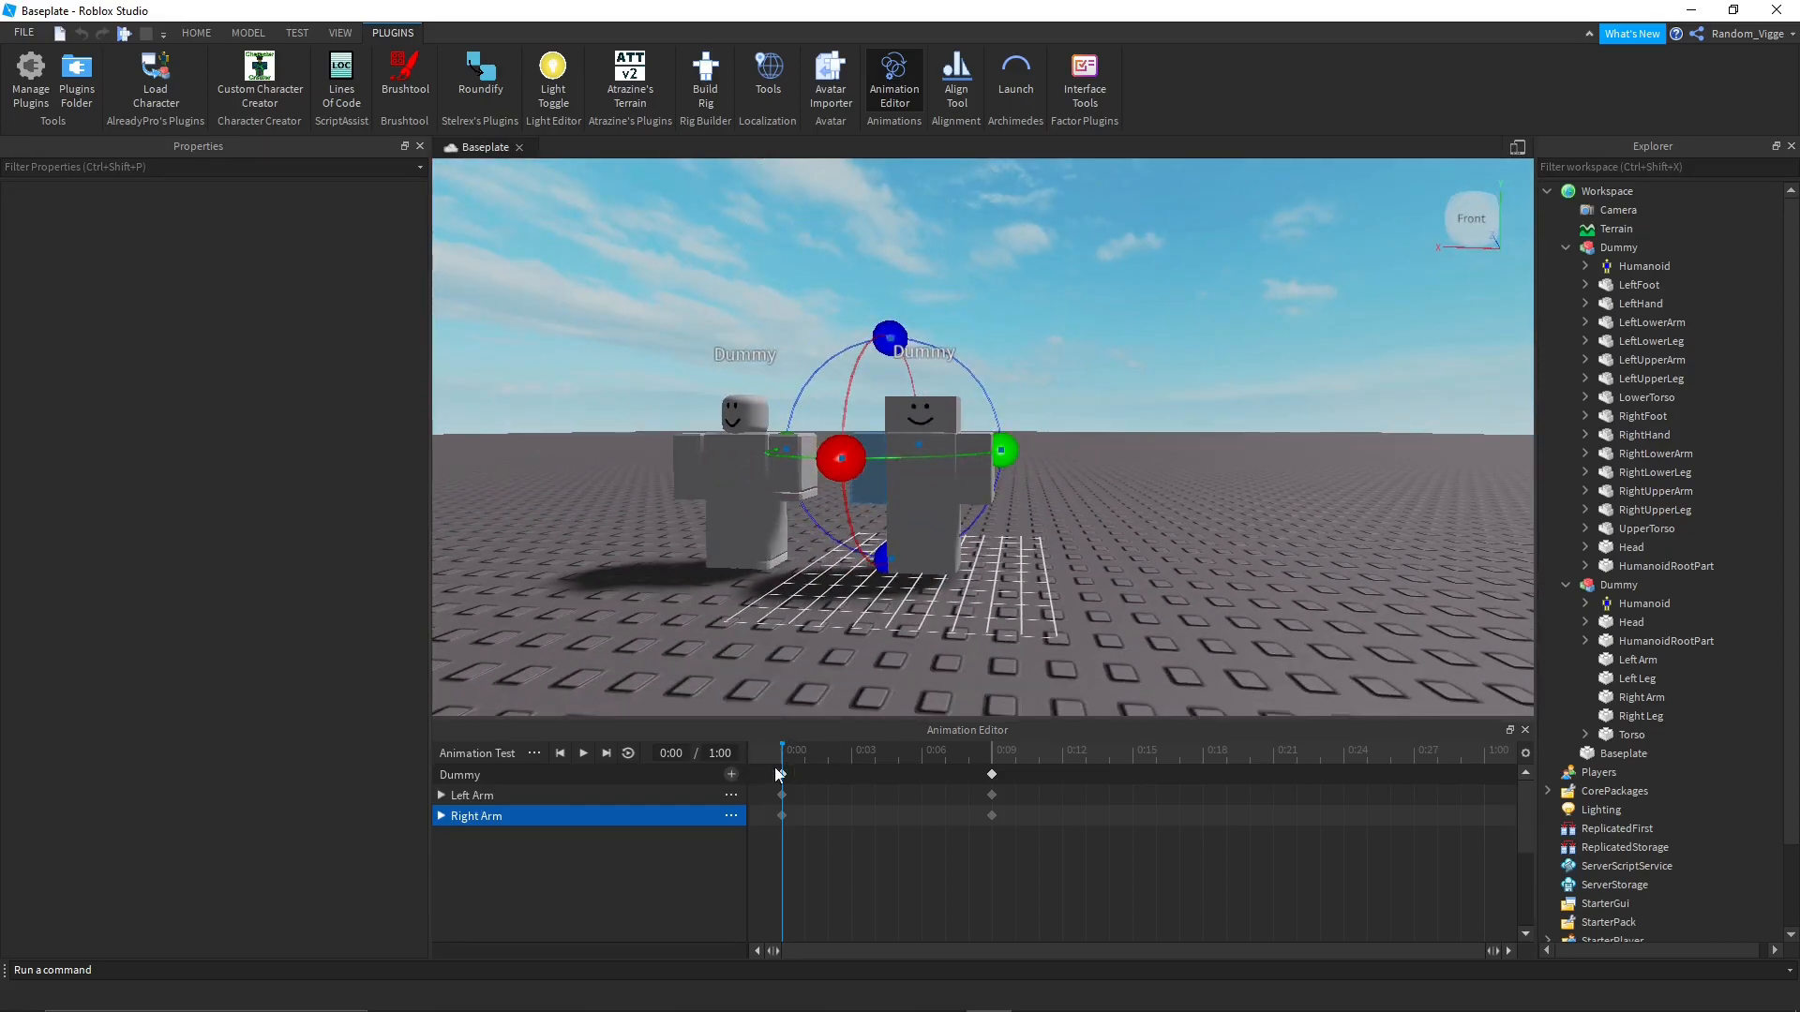
pyautogui.press('w')
pyautogui.moveTo(1194, 518); pyautogui.dragTo(1194, 517, button='right')
pyautogui.press('s')
pyautogui.click(1308, 420)
pyautogui.moveTo(785, 760)
pyautogui.mouseDown()
pyautogui.moveTo(803, 753)
pyautogui.moveTo(765, 757)
pyautogui.mouseUp()
pyautogui.press('s')
pyautogui.press('space')
pyautogui.press('d')
pyautogui.press('w')
pyautogui.moveTo(1200, 457); pyautogui.dragTo(1198, 469, button='right')
pyautogui.press('s')
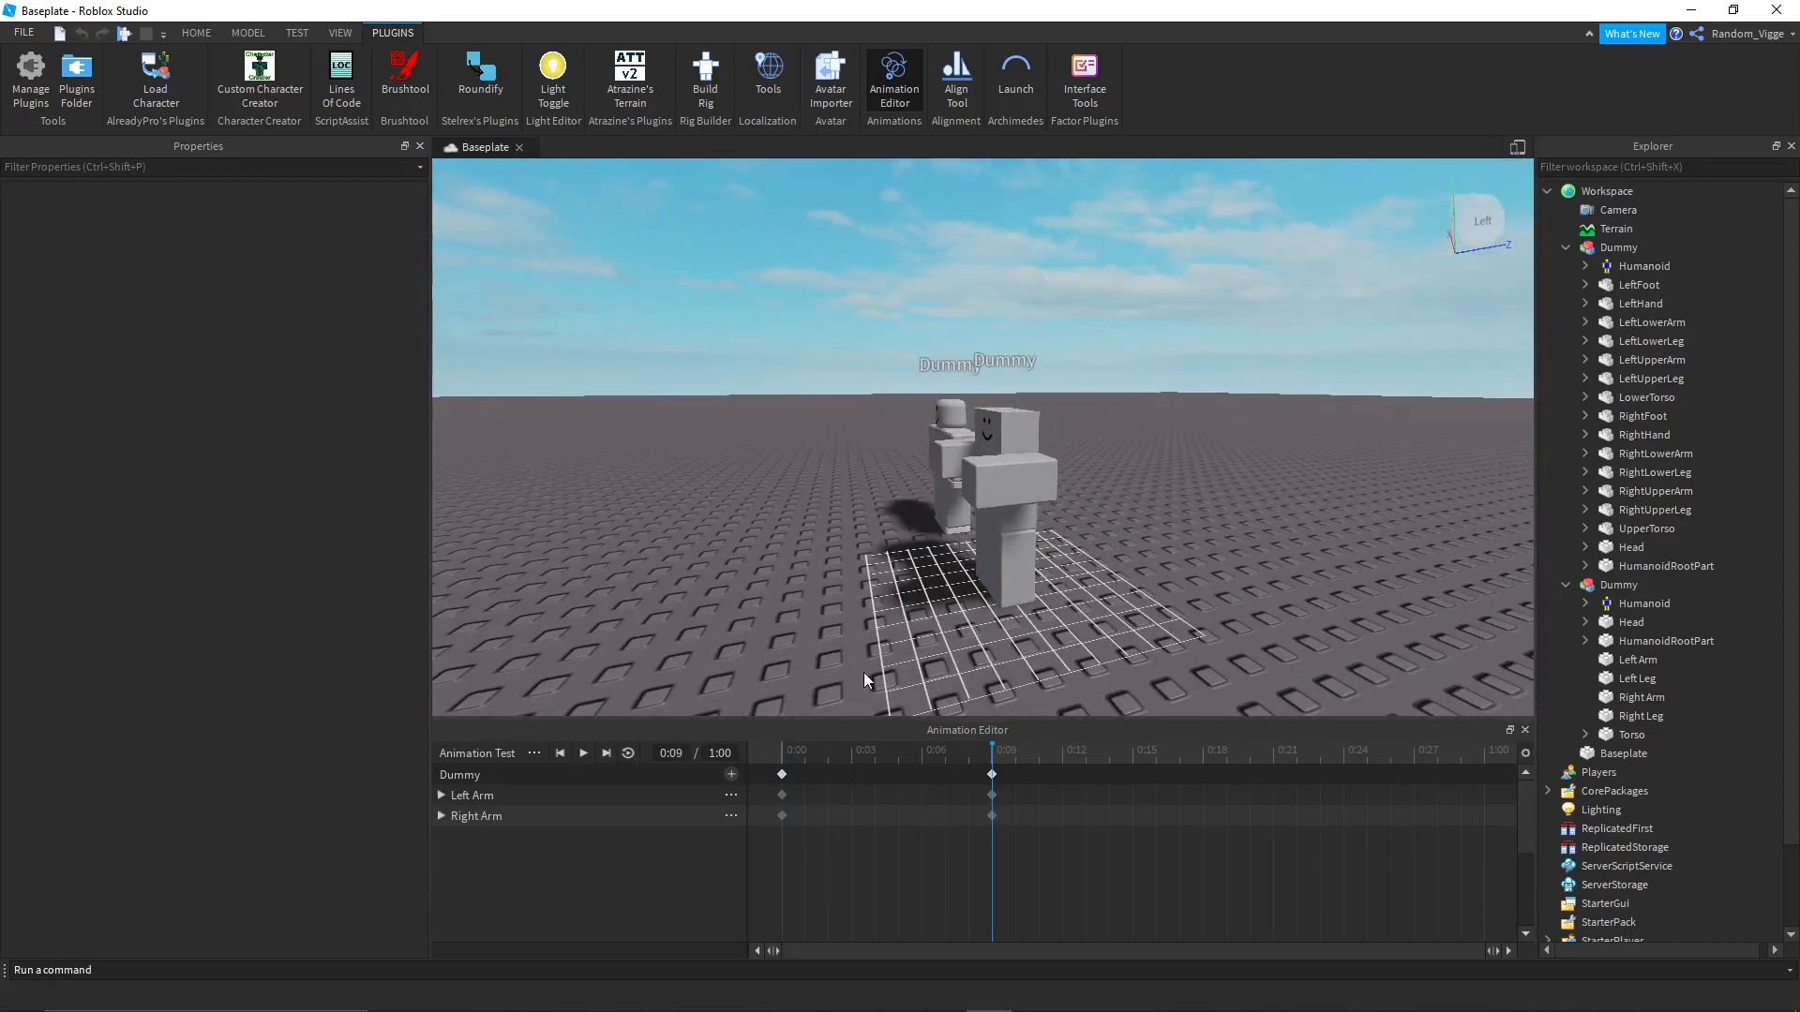
pyautogui.press('space')
pyautogui.scroll(5, 983, 581)
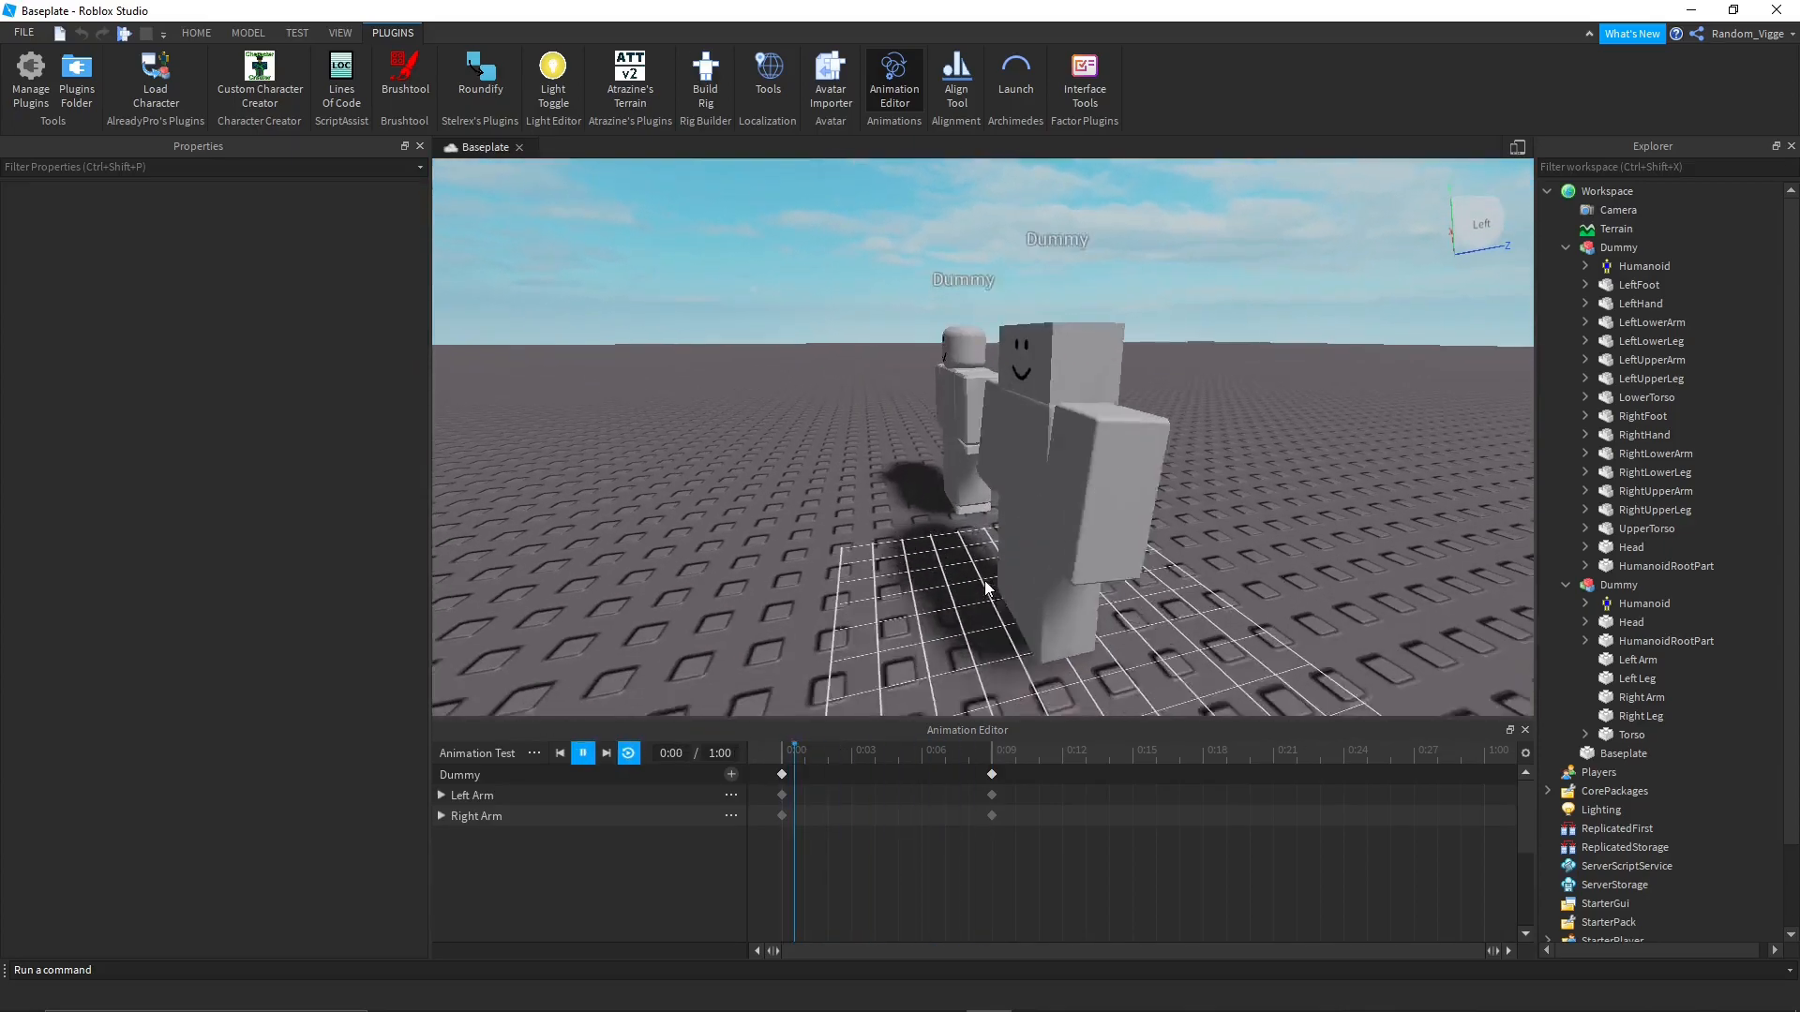
pyautogui.scroll(-10, 983, 581)
# Copy the keyframe at 0:00 and paste it at the end of the timeline, at 1:00.
pyautogui.click(850, 755)
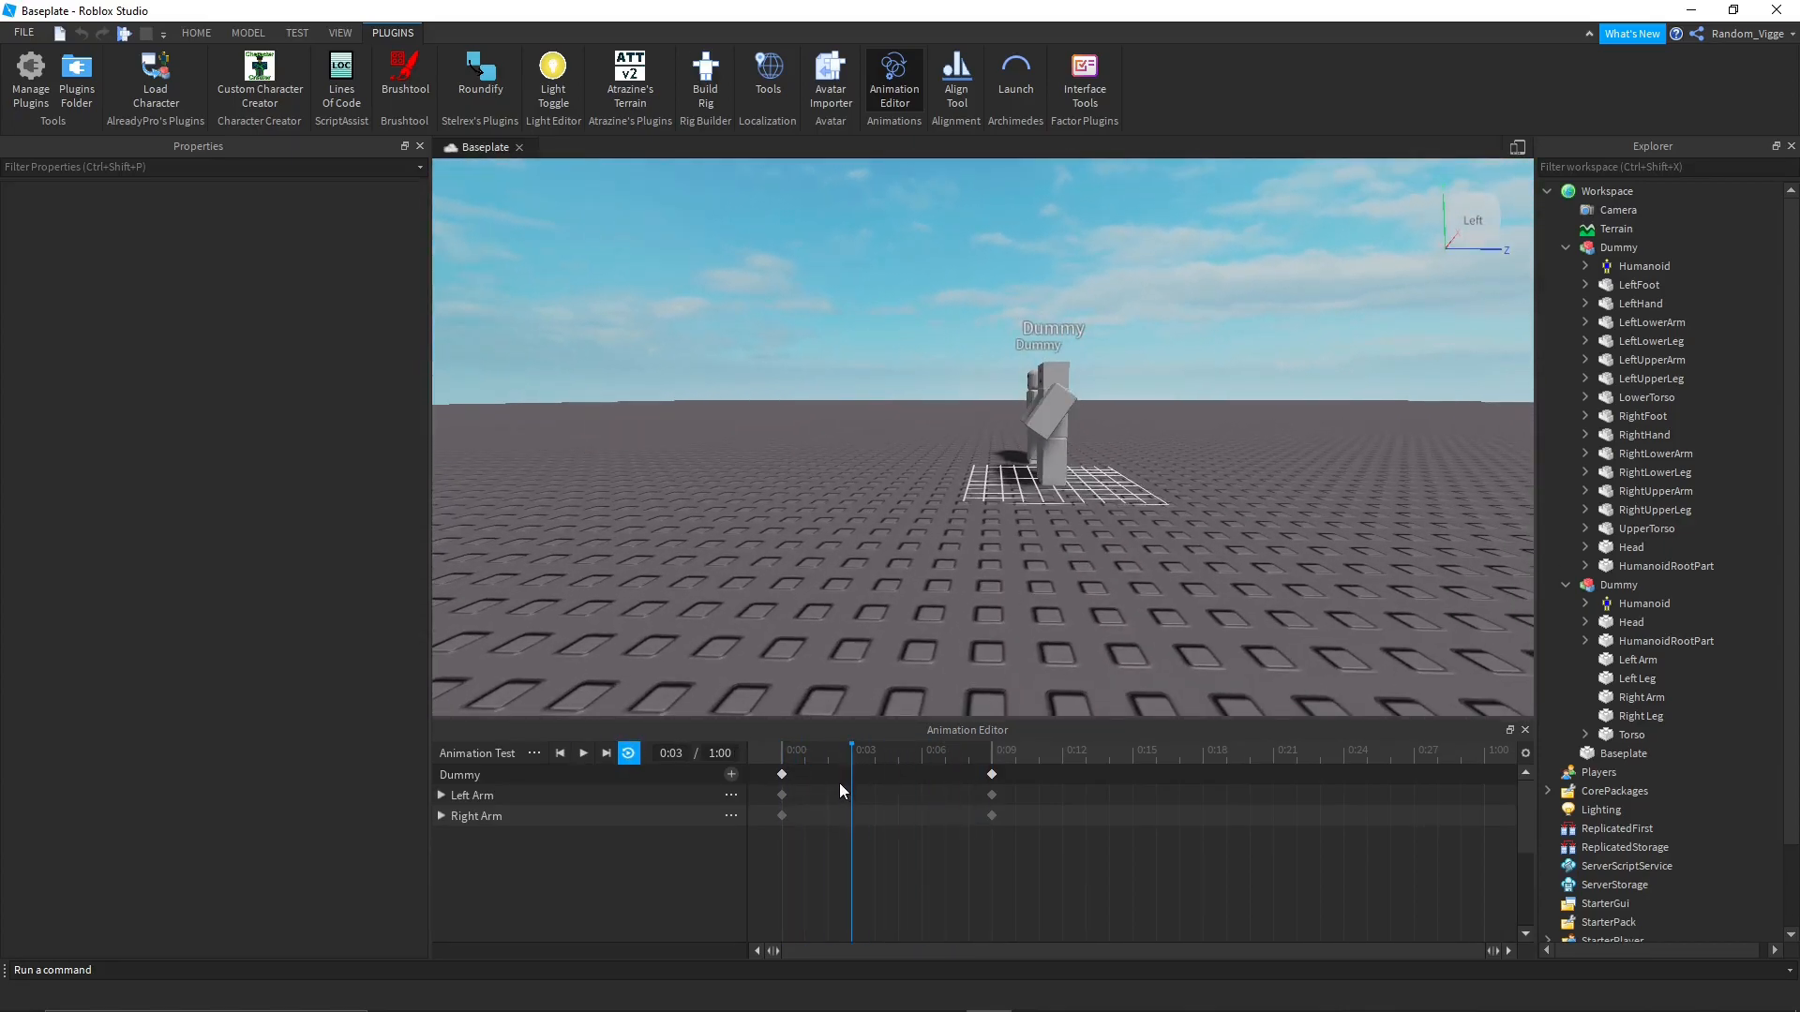
pyautogui.click(782, 774)
pyautogui.rightClick(783, 774)
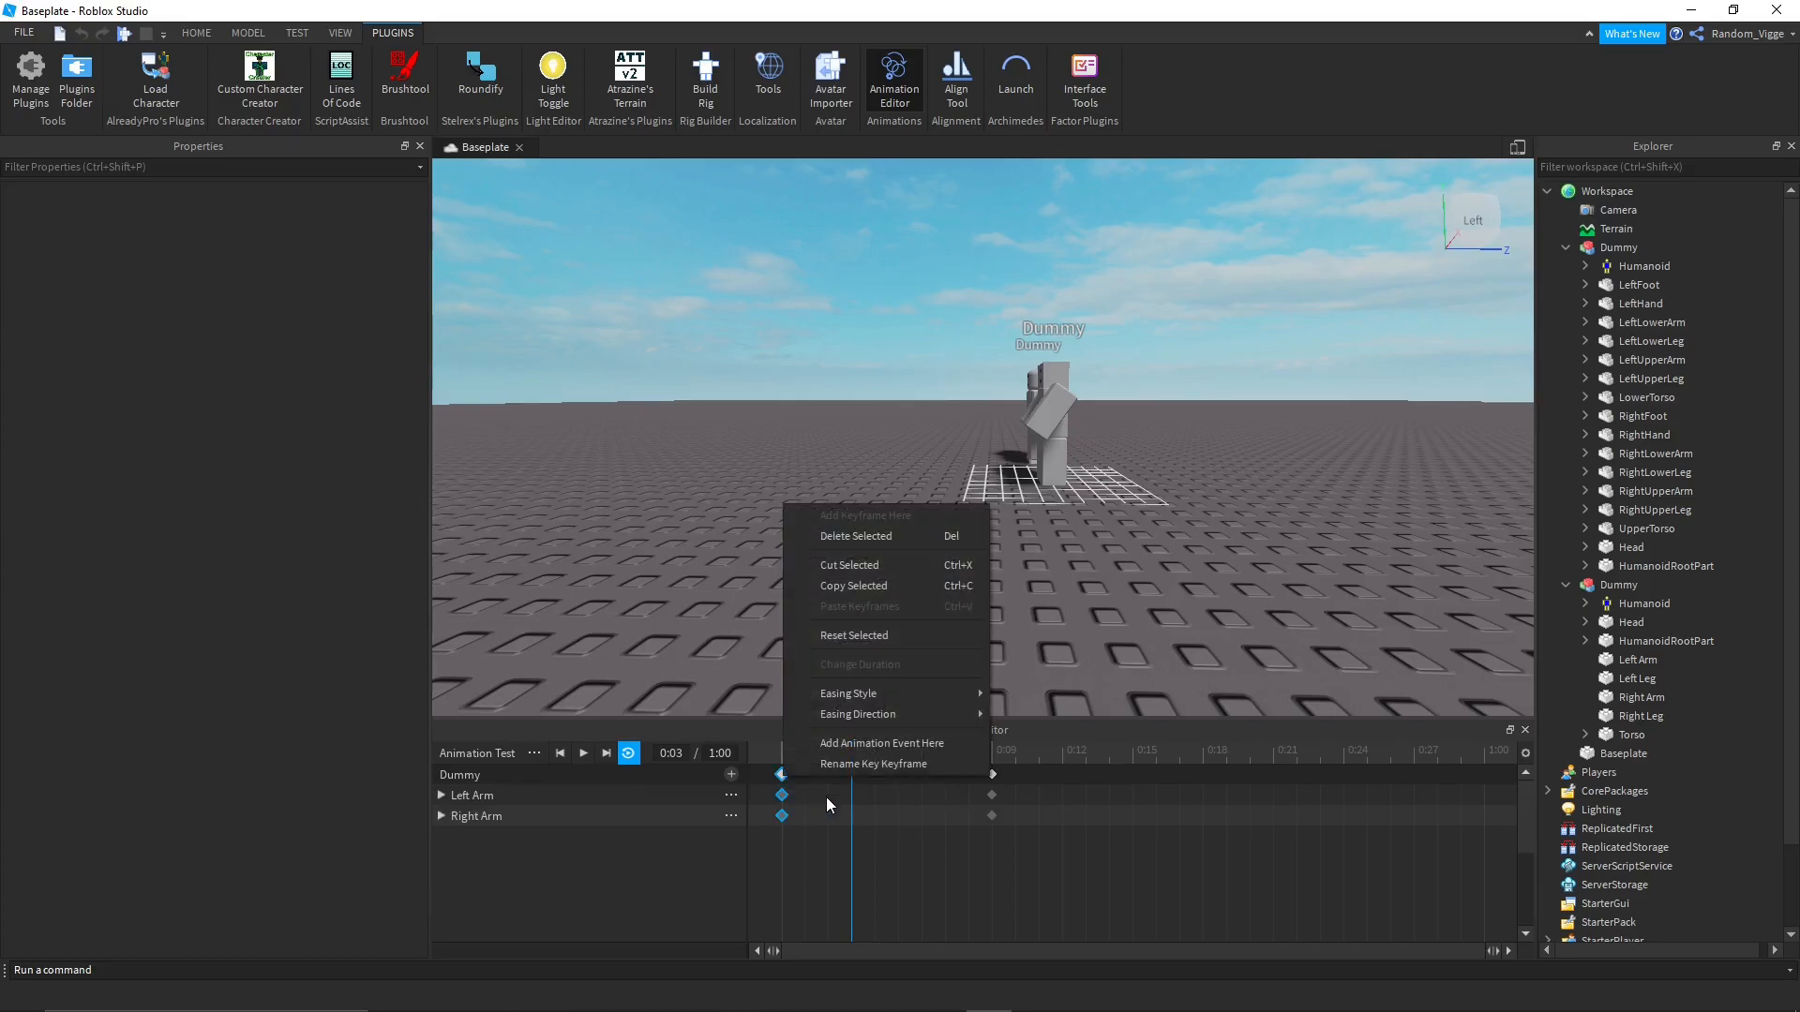
pyautogui.click(866, 586)
pyautogui.rightClick(1487, 772)
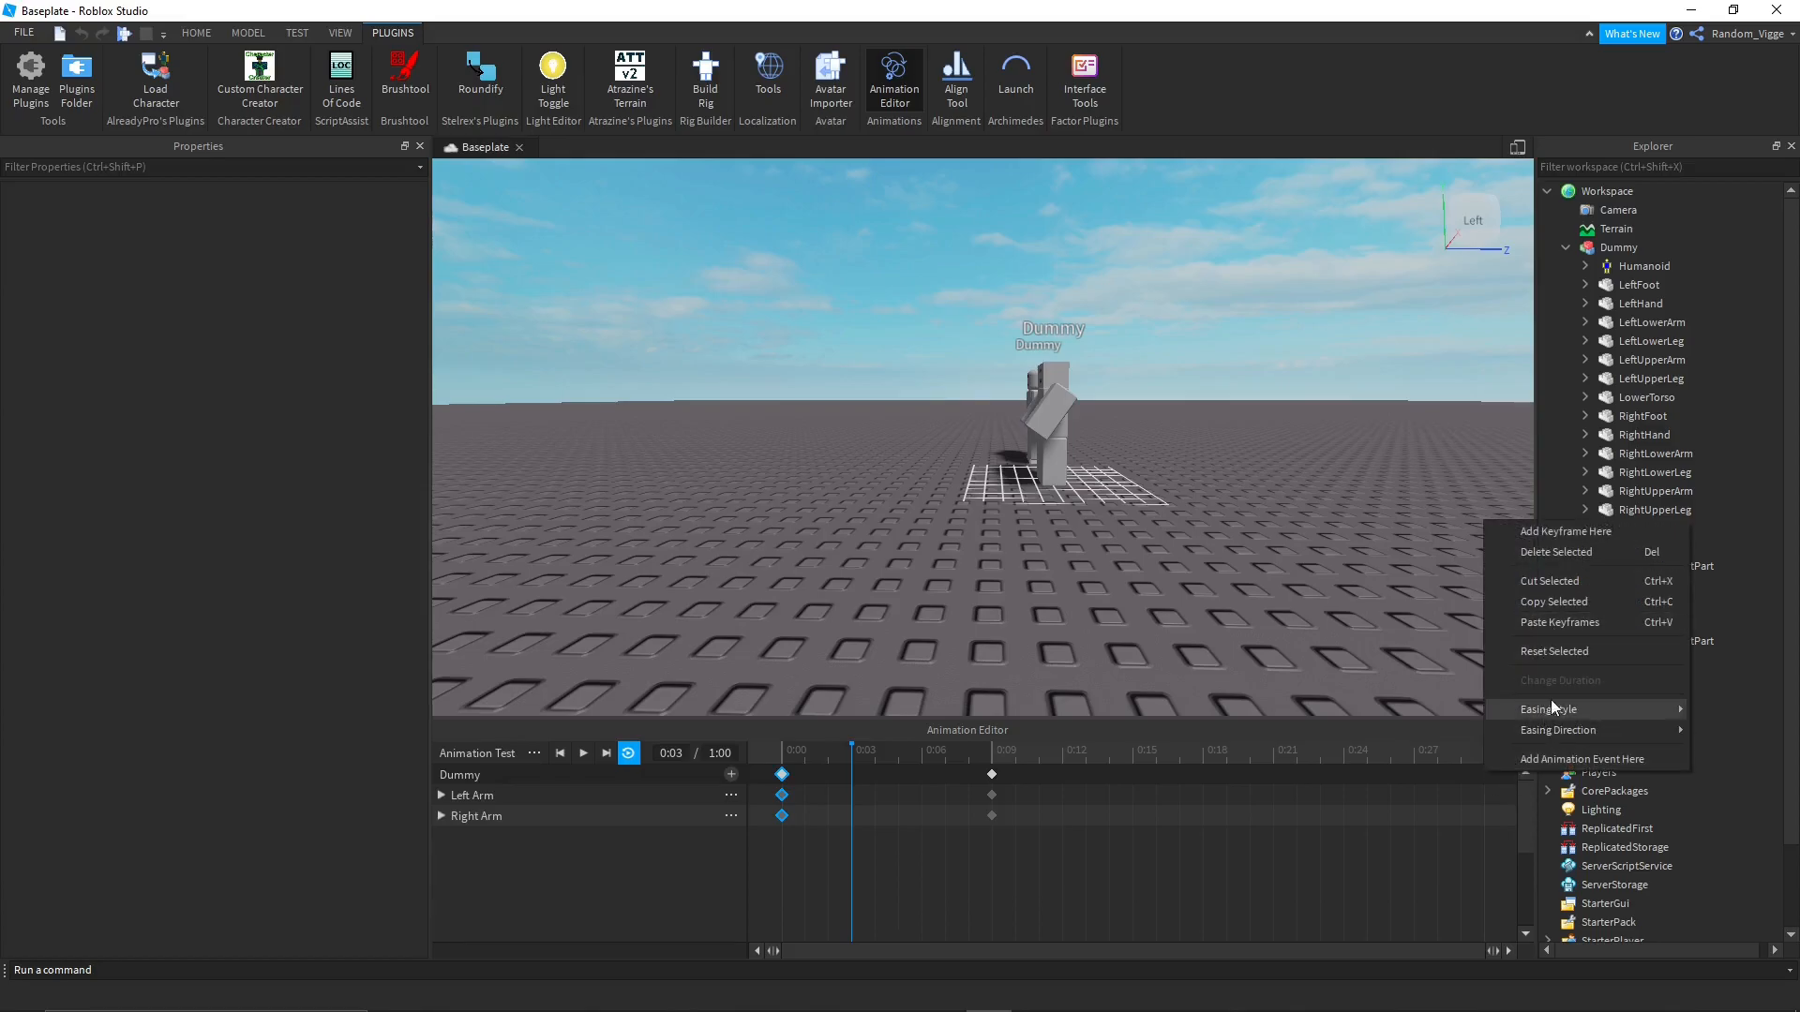
pyautogui.click(1581, 617)
# Play the extended arm animation and scrub through it to 1:00.
pyautogui.press('space')
pyautogui.scroll(5, 973, 604)
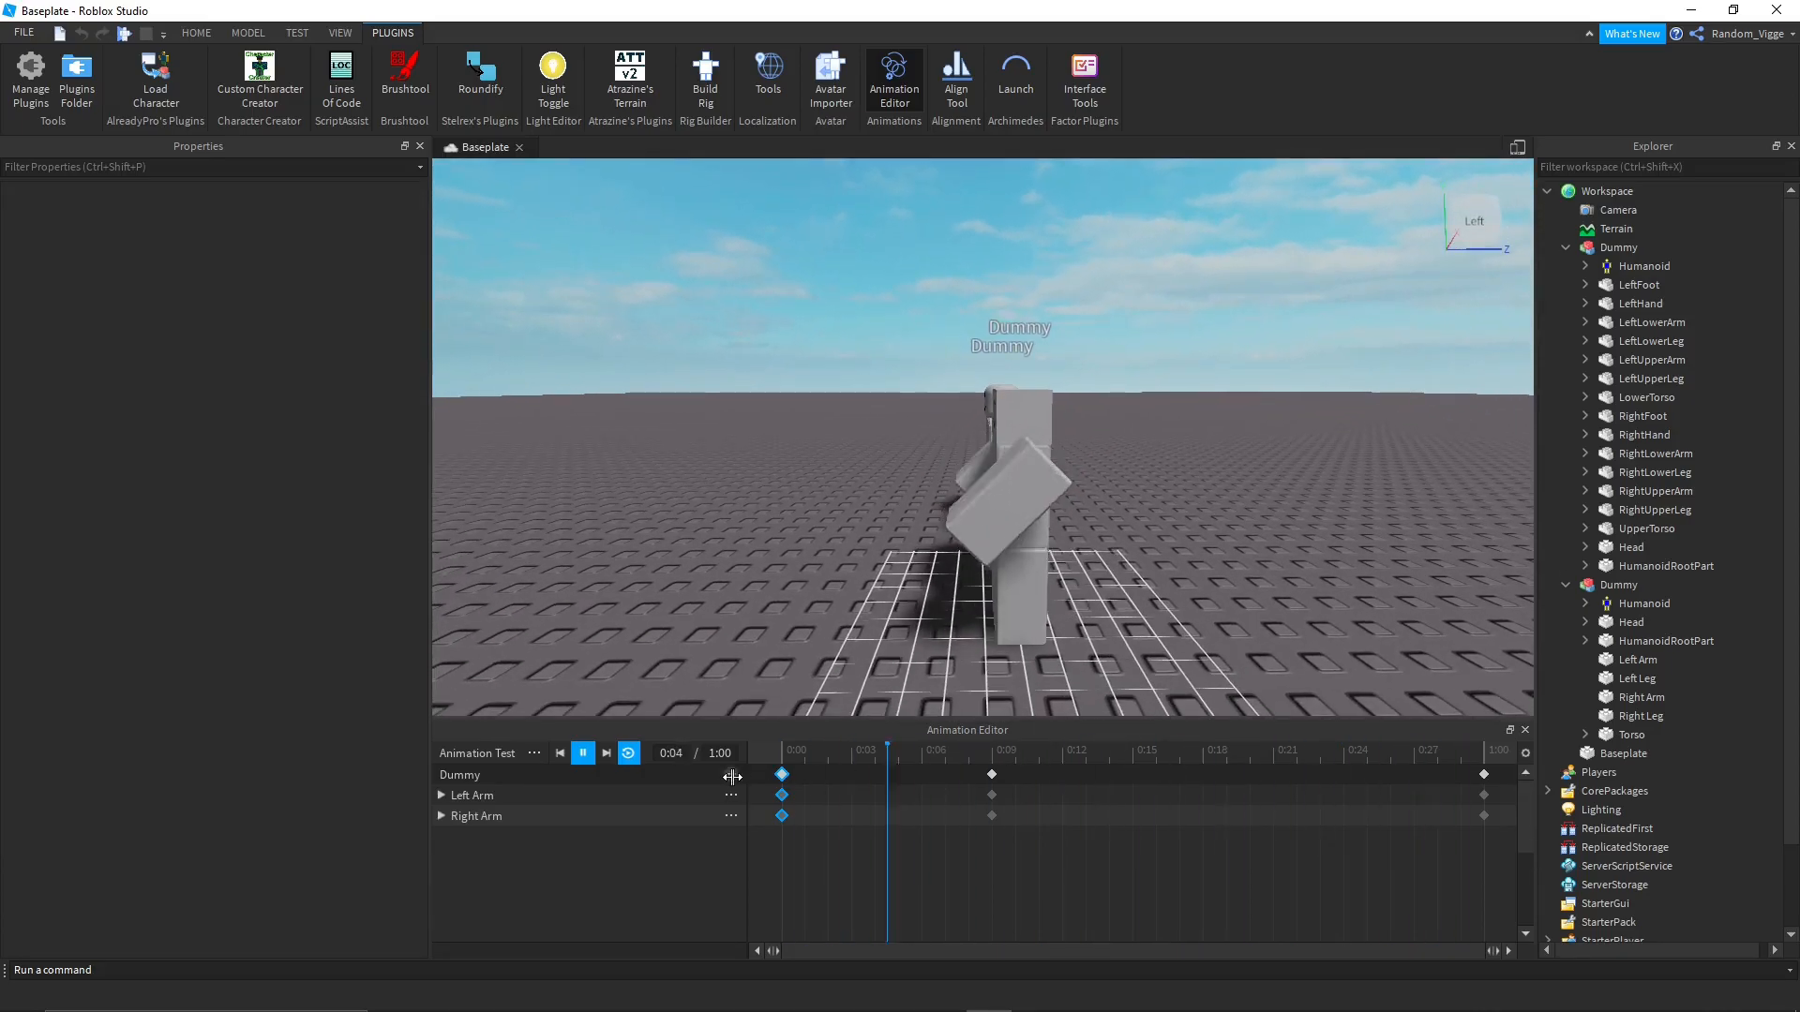
pyautogui.press('space')
pyautogui.moveTo(992, 761); pyautogui.dragTo(1296, 757)
# Copy the raised-arm keyframe at 0:09 and paste it at 0:24.
pyautogui.click(992, 774)
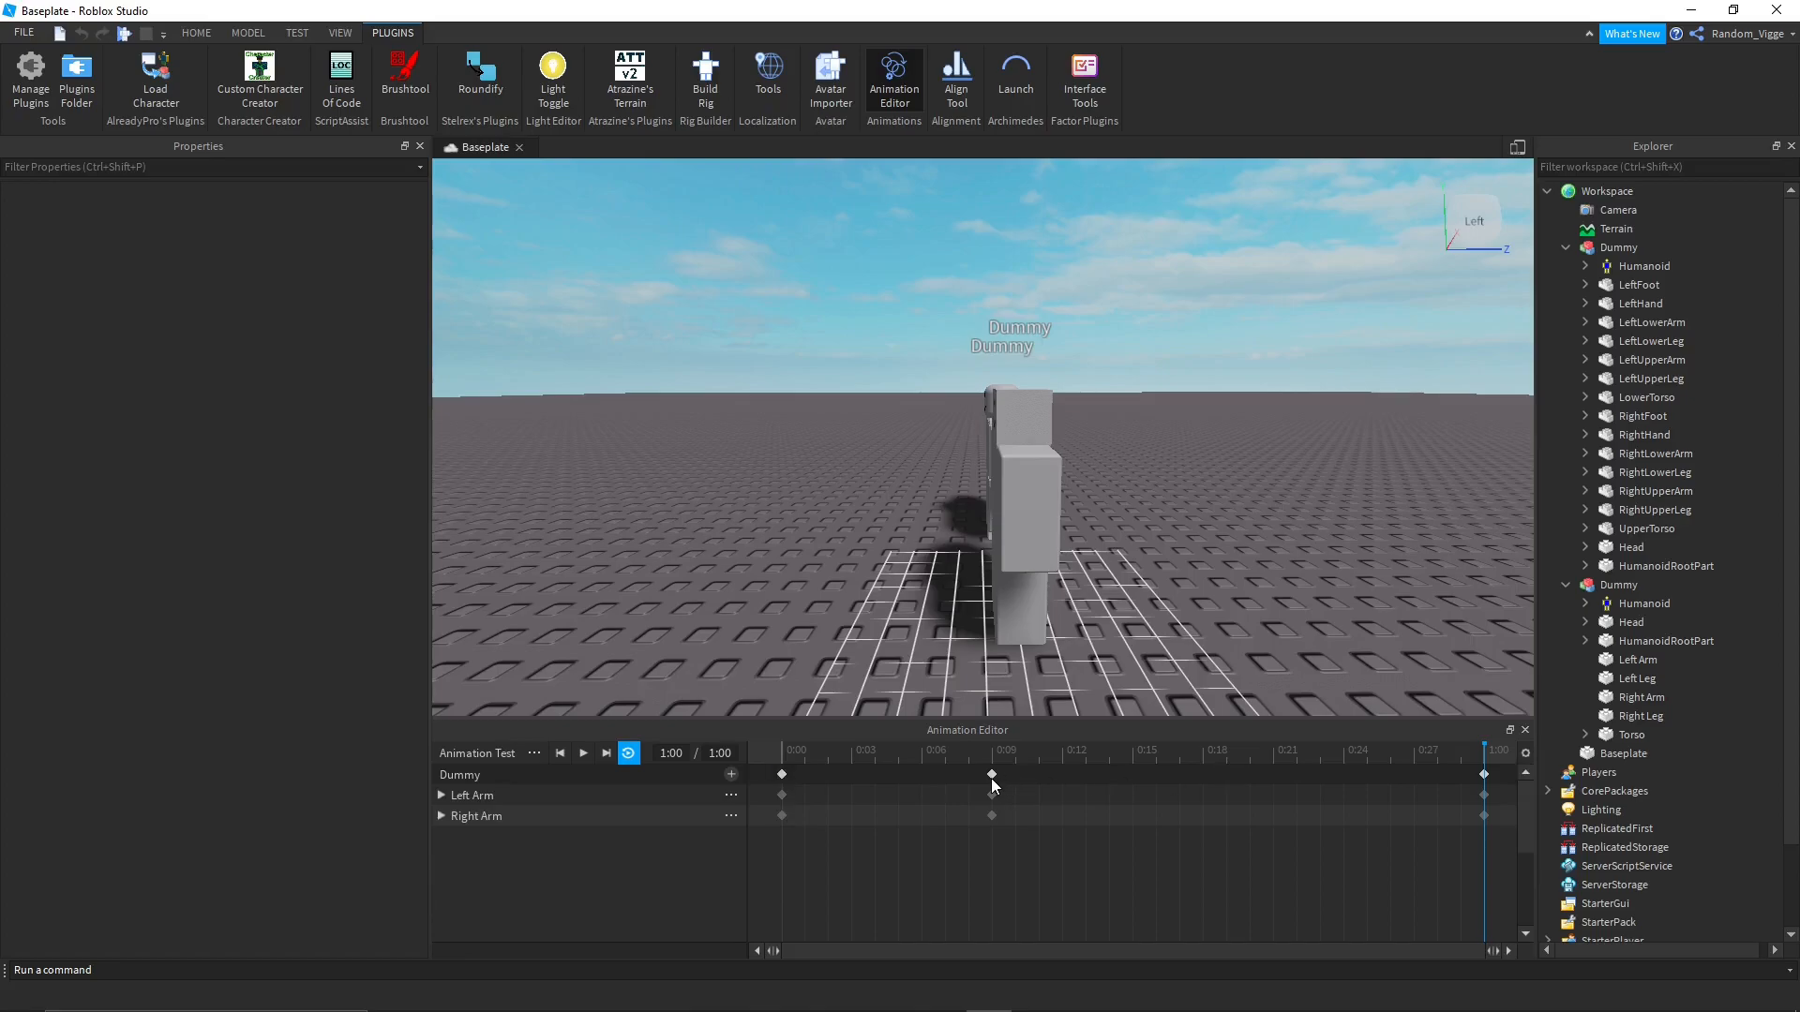
pyautogui.rightClick(992, 776)
pyautogui.click(1078, 588)
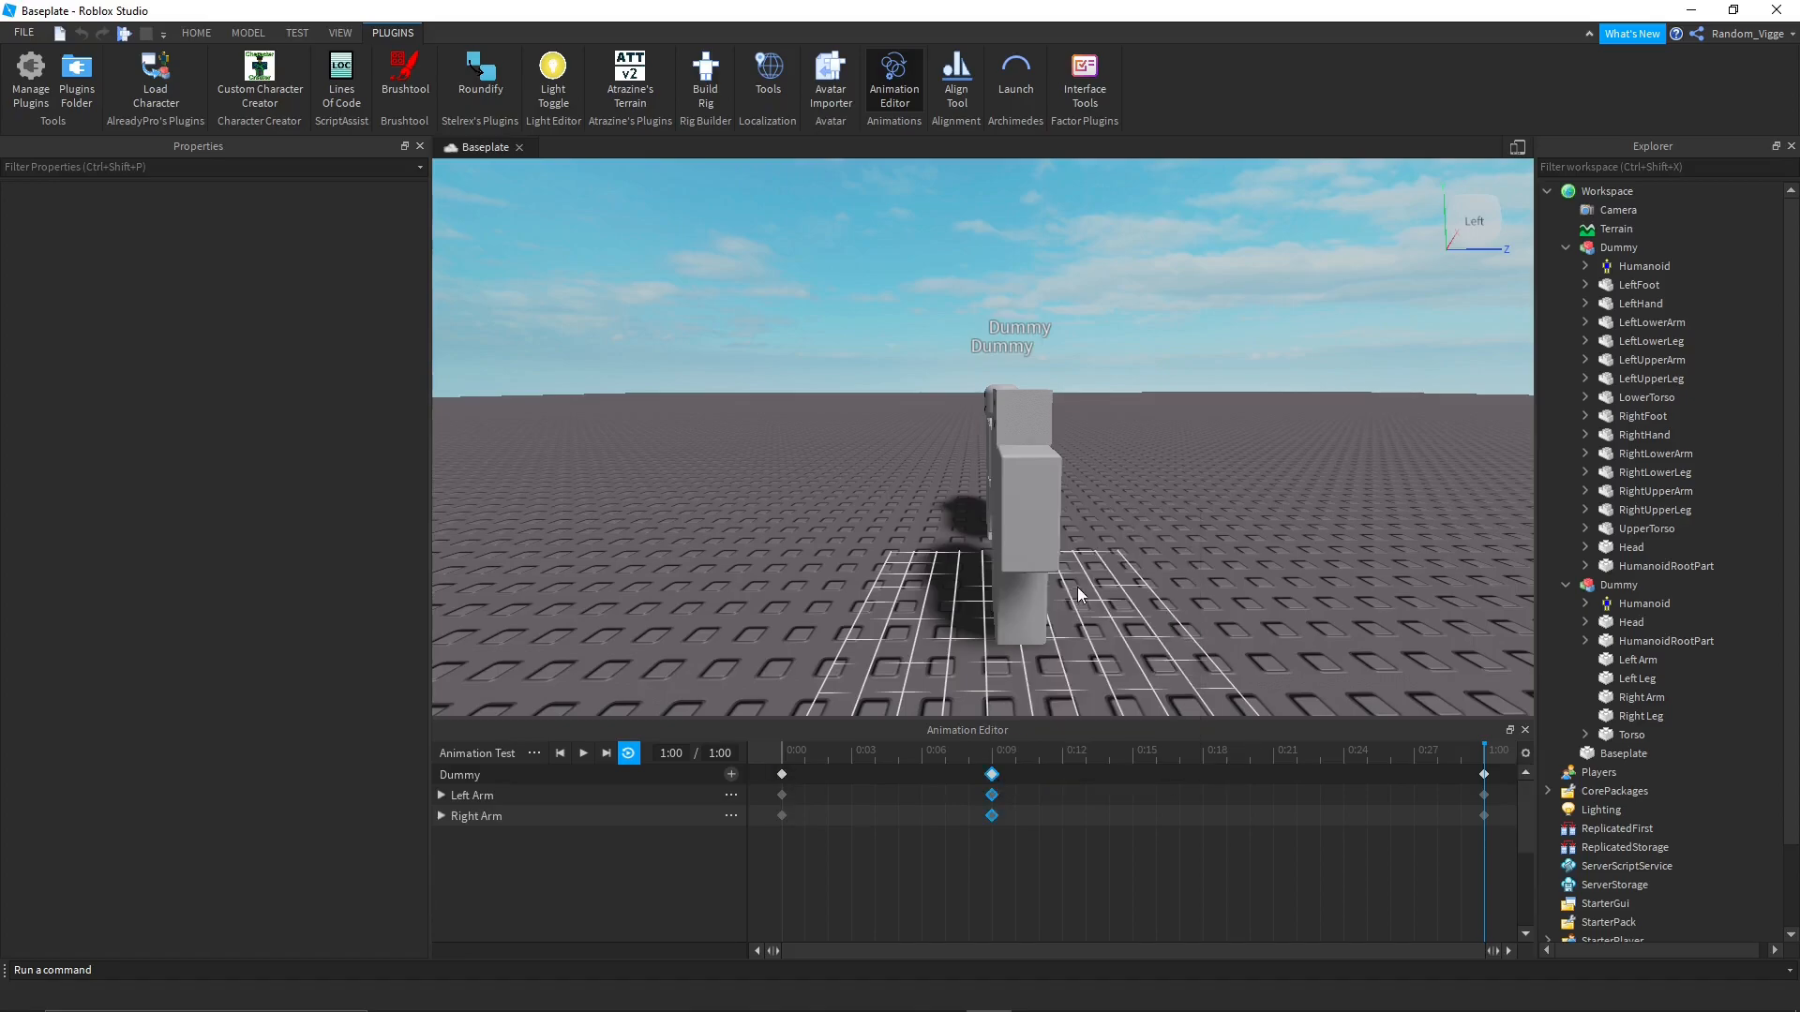
pyautogui.rightClick(1348, 773)
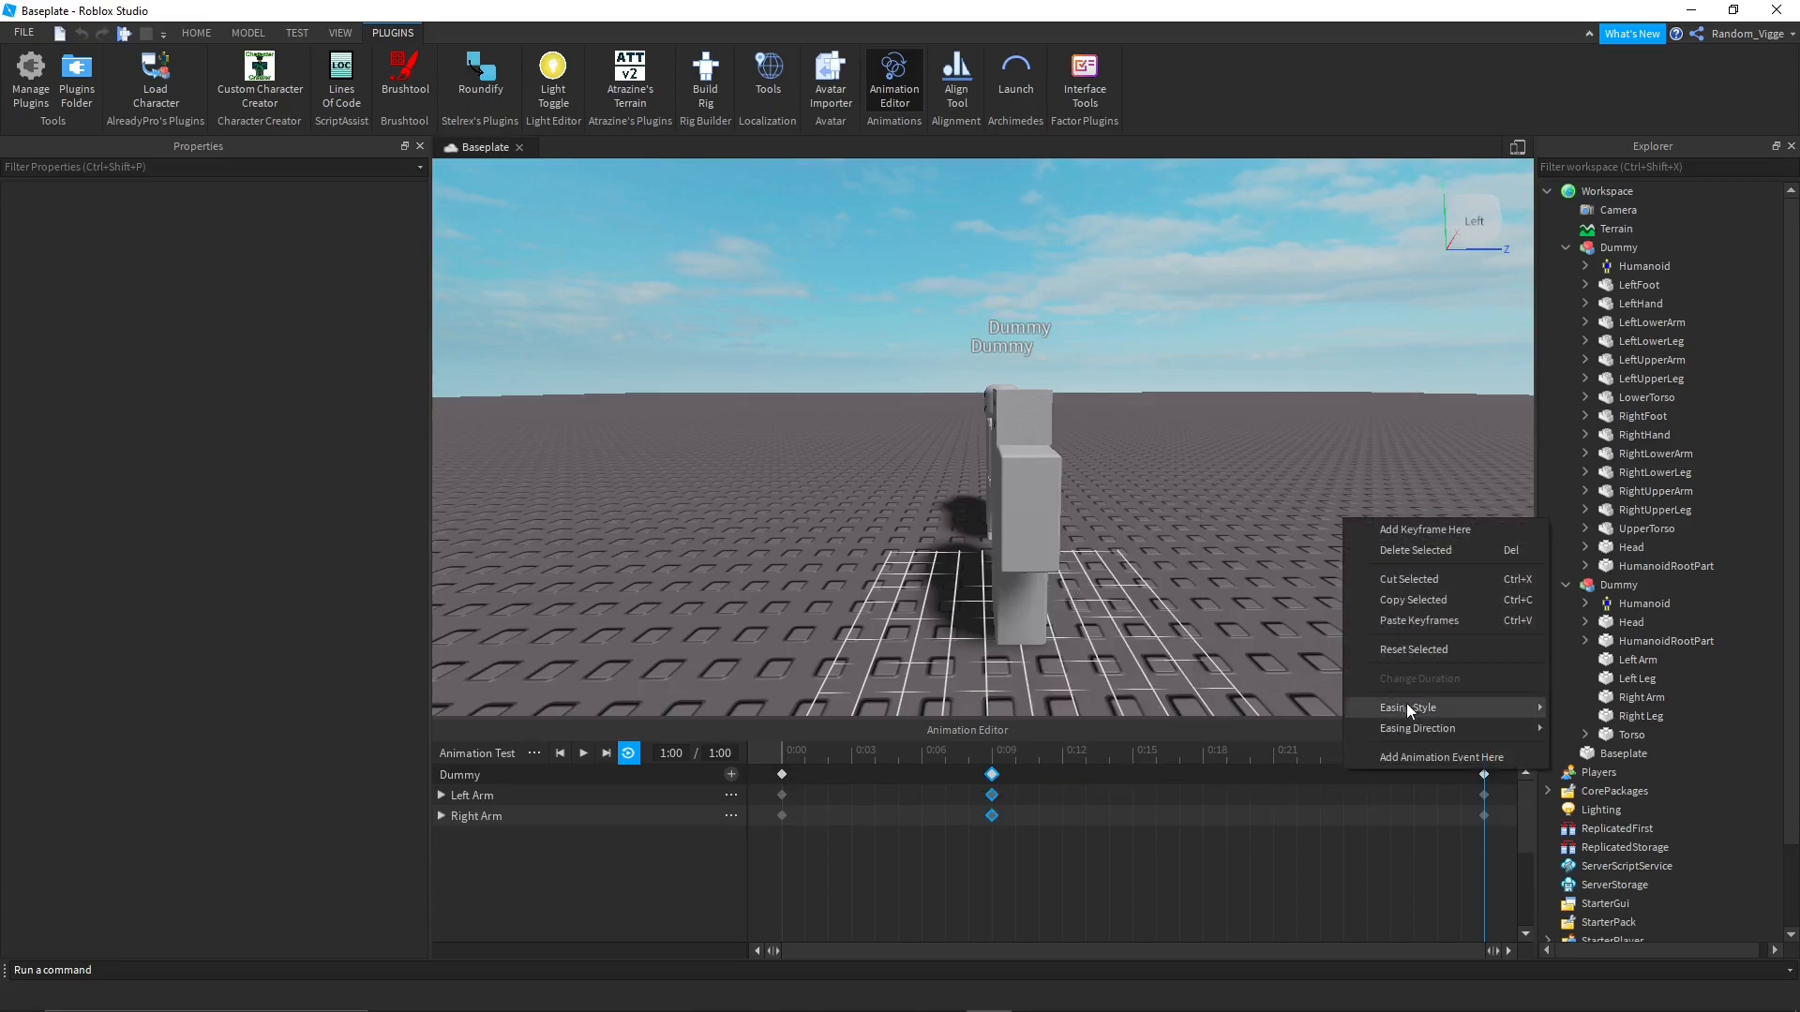
pyautogui.click(1414, 618)
# Scrub between the two raised-arm keyframes and play the animation to check the hold.
pyautogui.moveTo(1272, 751); pyautogui.dragTo(995, 777)
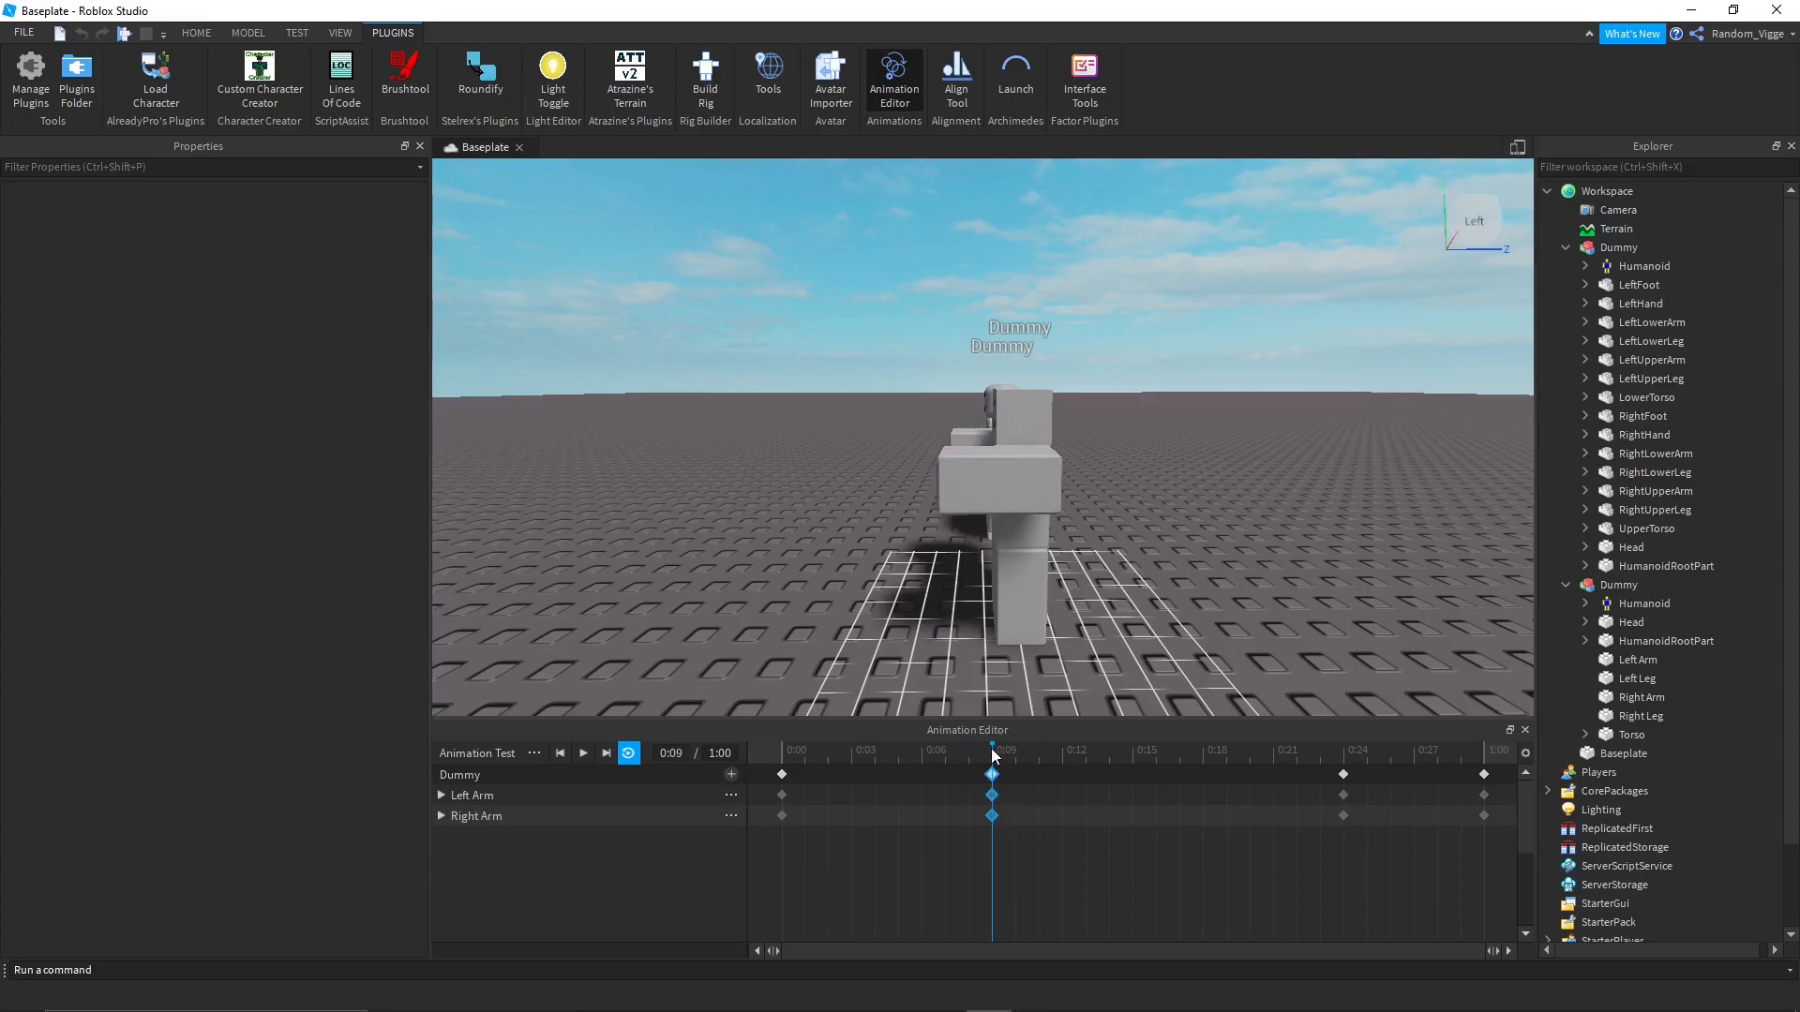
pyautogui.click(1320, 746)
pyautogui.moveTo(1320, 745); pyautogui.dragTo(986, 767)
pyautogui.press('space')
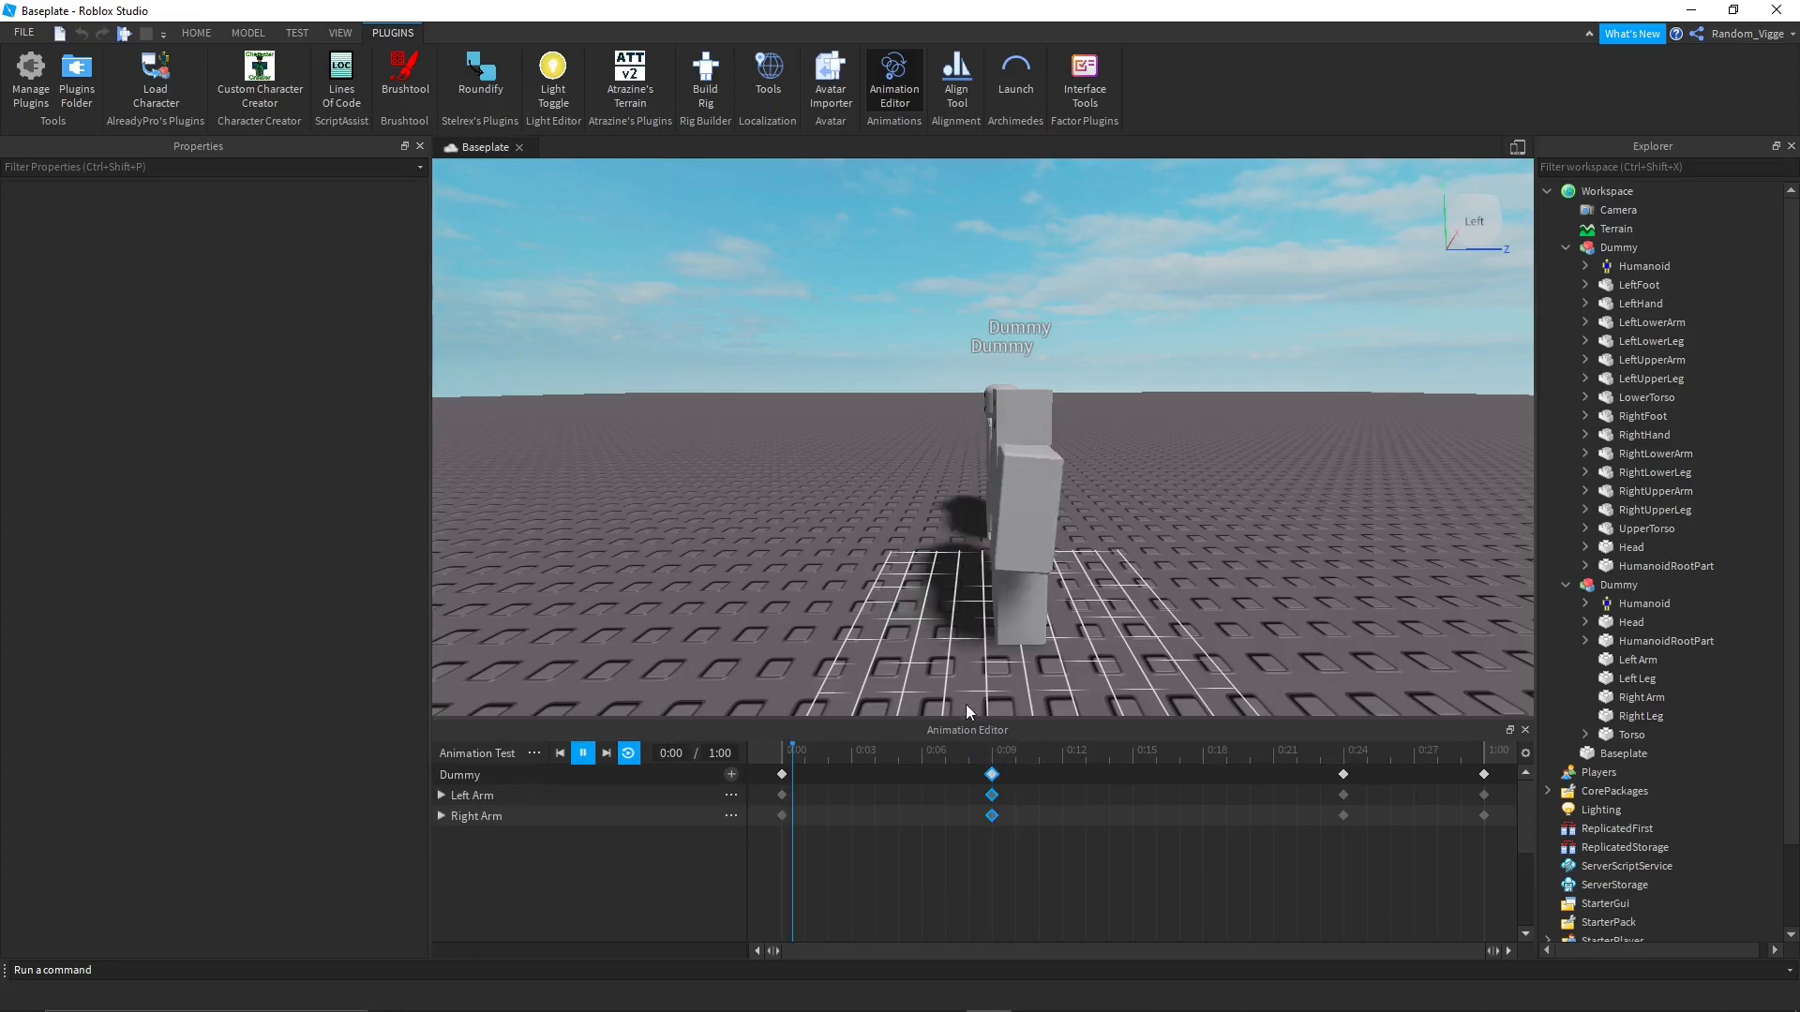
pyautogui.moveTo(992, 523); pyautogui.dragTo(992, 523, button='right')
pyautogui.press('space')
# Move the second raised-arm keyframe to 0:21 and play the animation back.
pyautogui.moveTo(1343, 775); pyautogui.dragTo(1284, 772)
pyautogui.press('space')
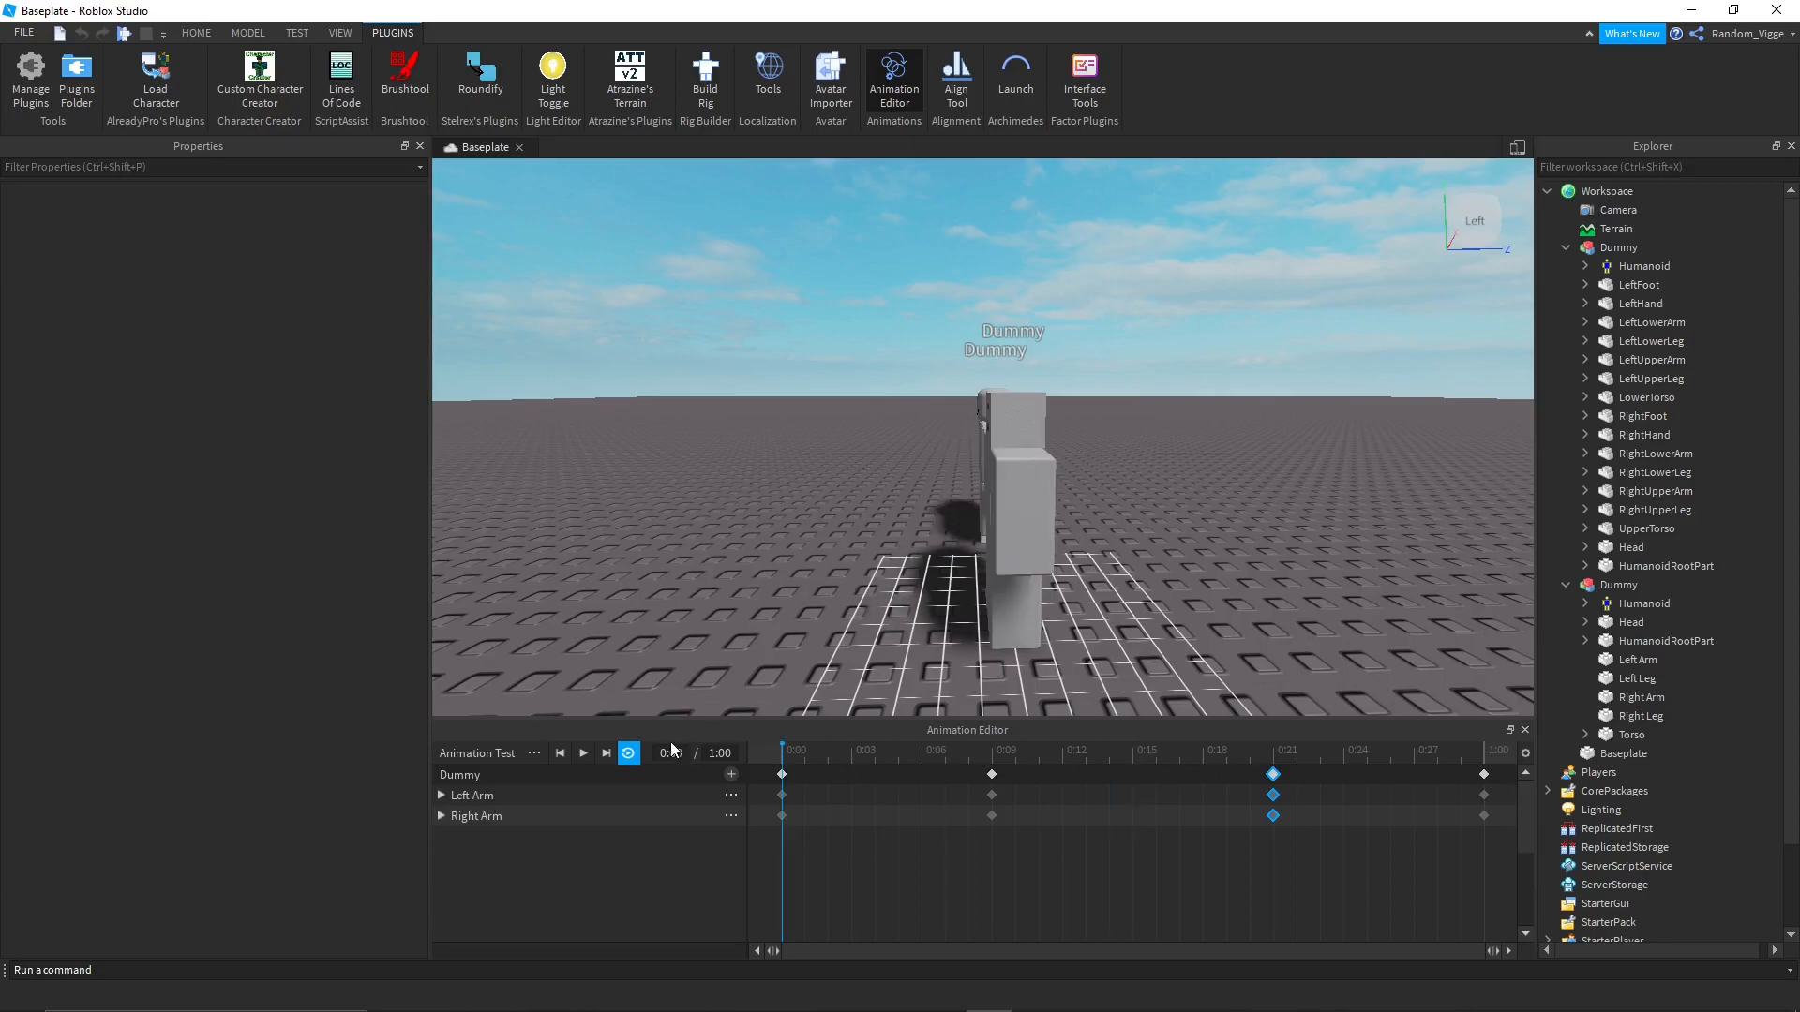
pyautogui.moveTo(998, 621); pyautogui.dragTo(998, 616, button='right')
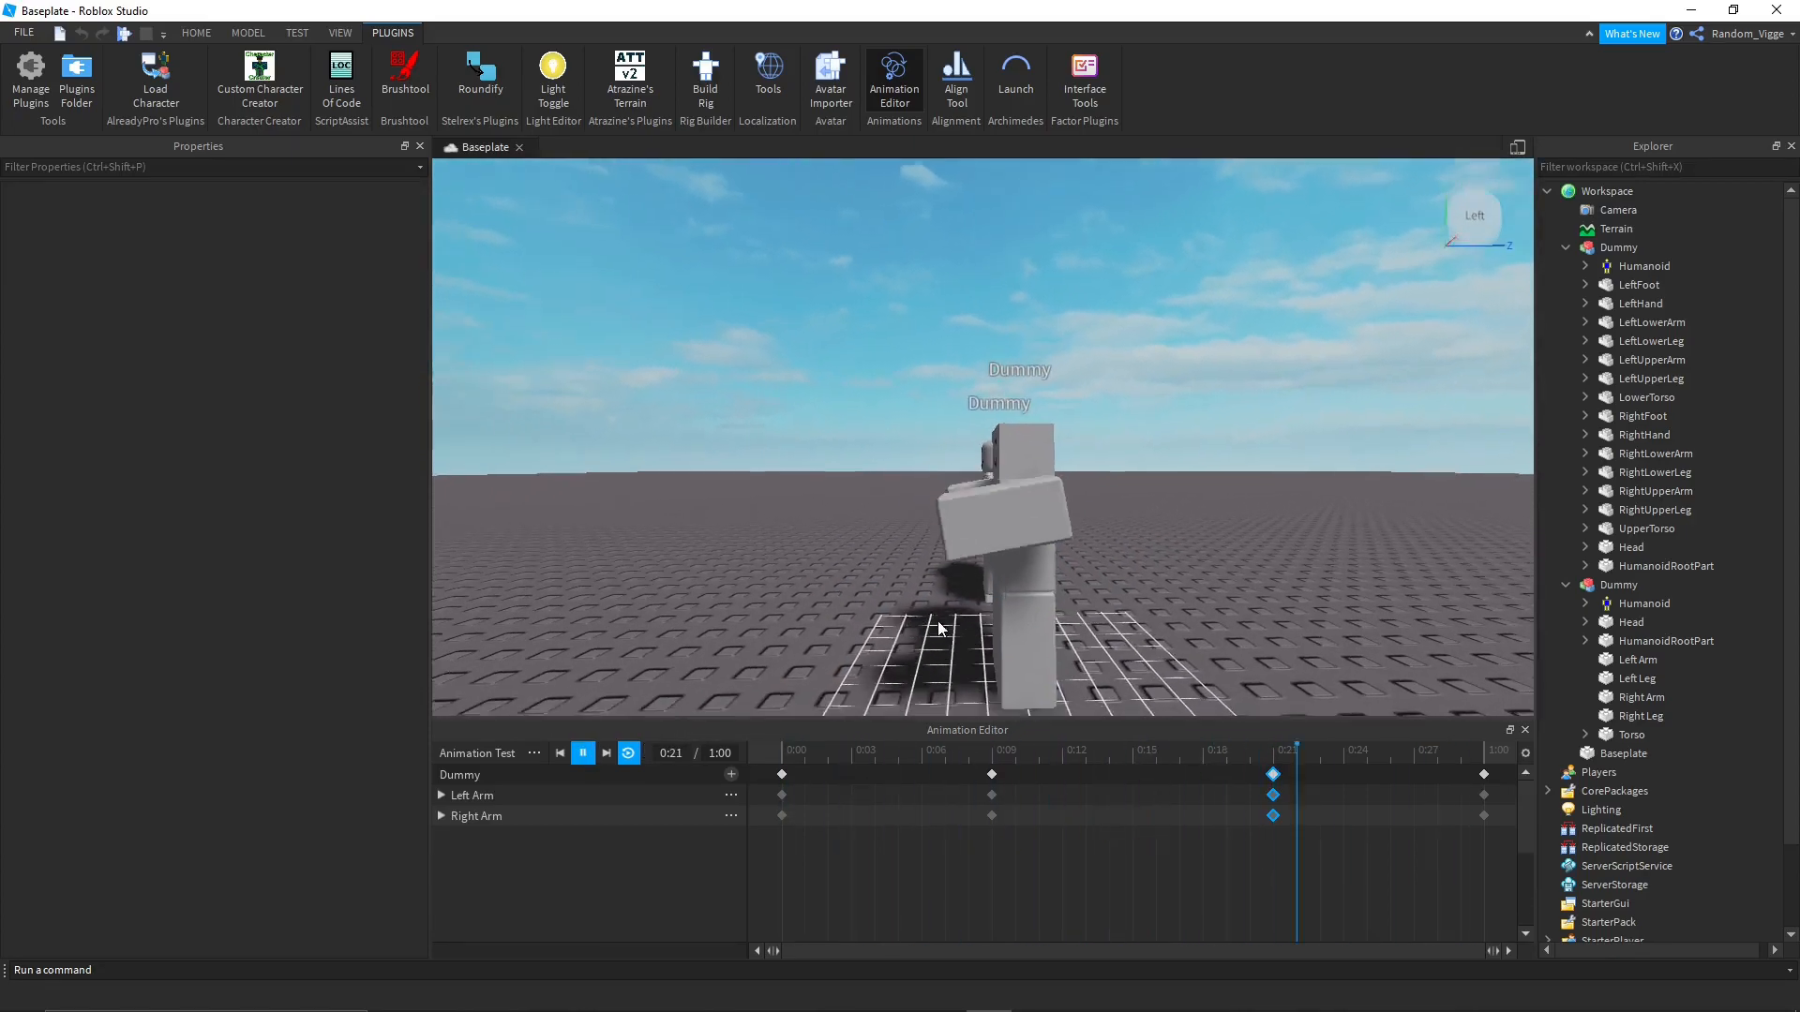
pyautogui.press('space')
pyautogui.moveTo(877, 534); pyautogui.dragTo(876, 534, button='right')
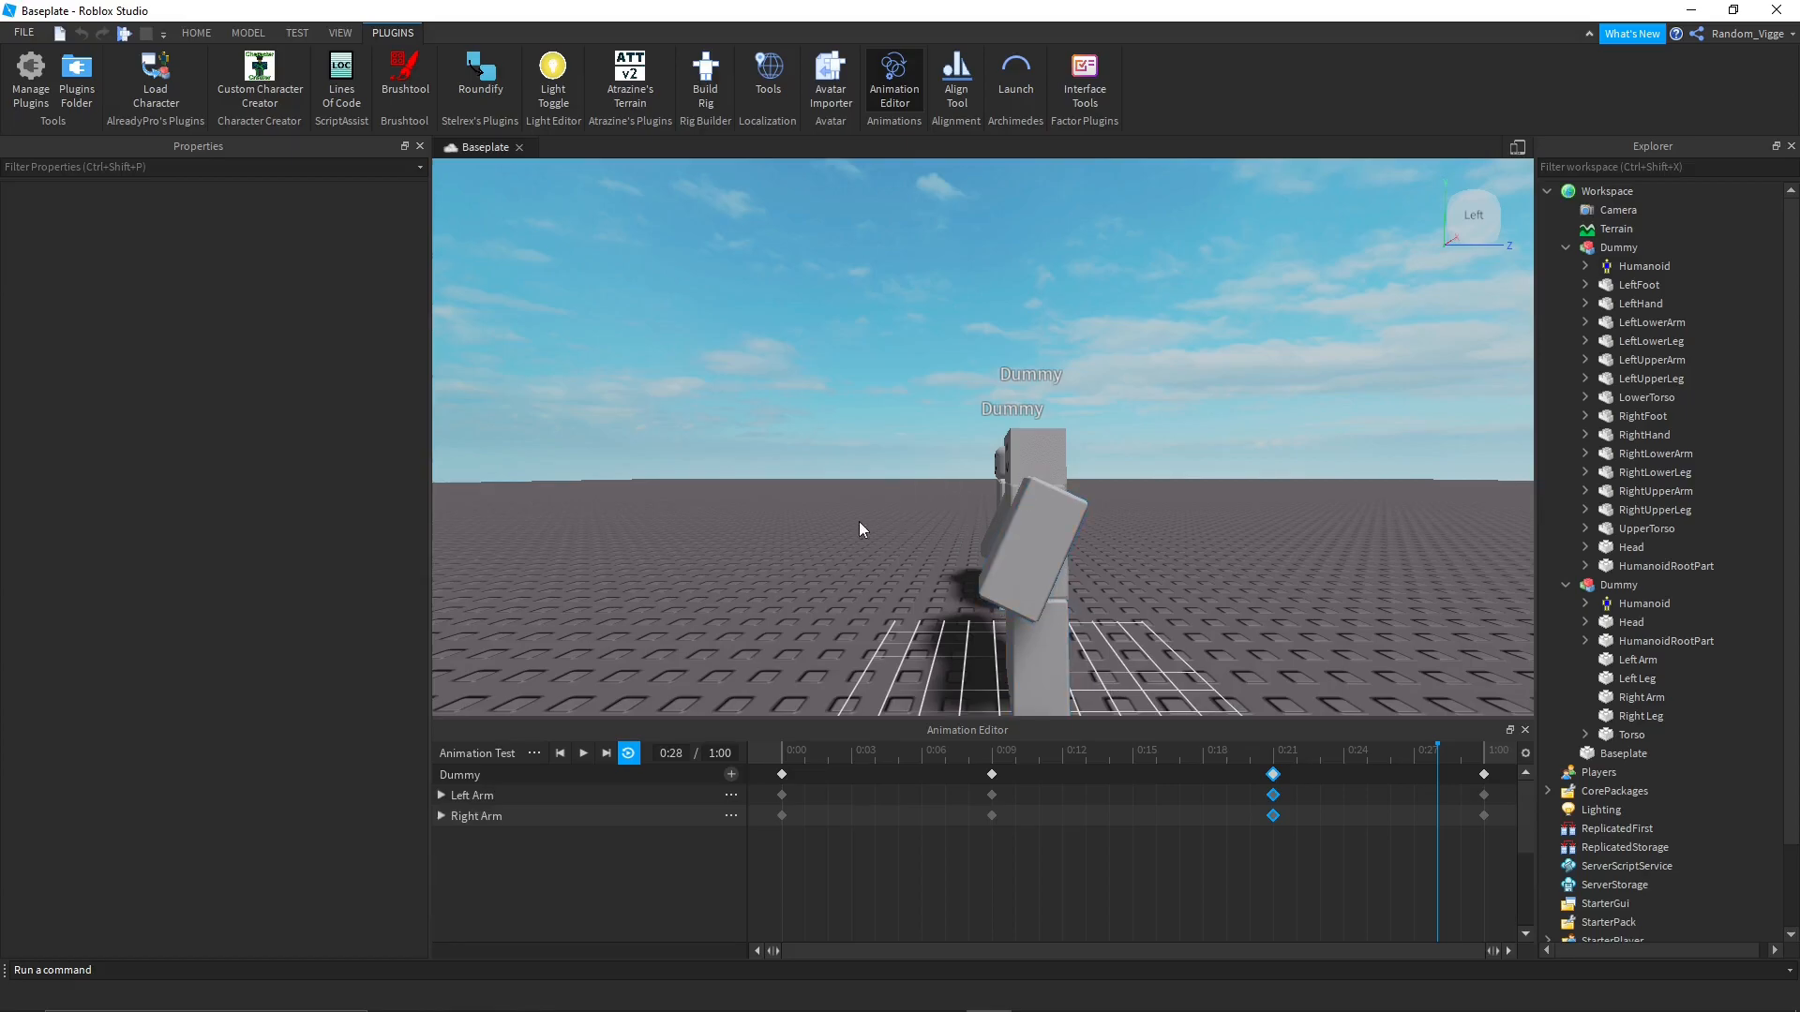
# Set the animation's priority to Action.
pyautogui.click(534, 754)
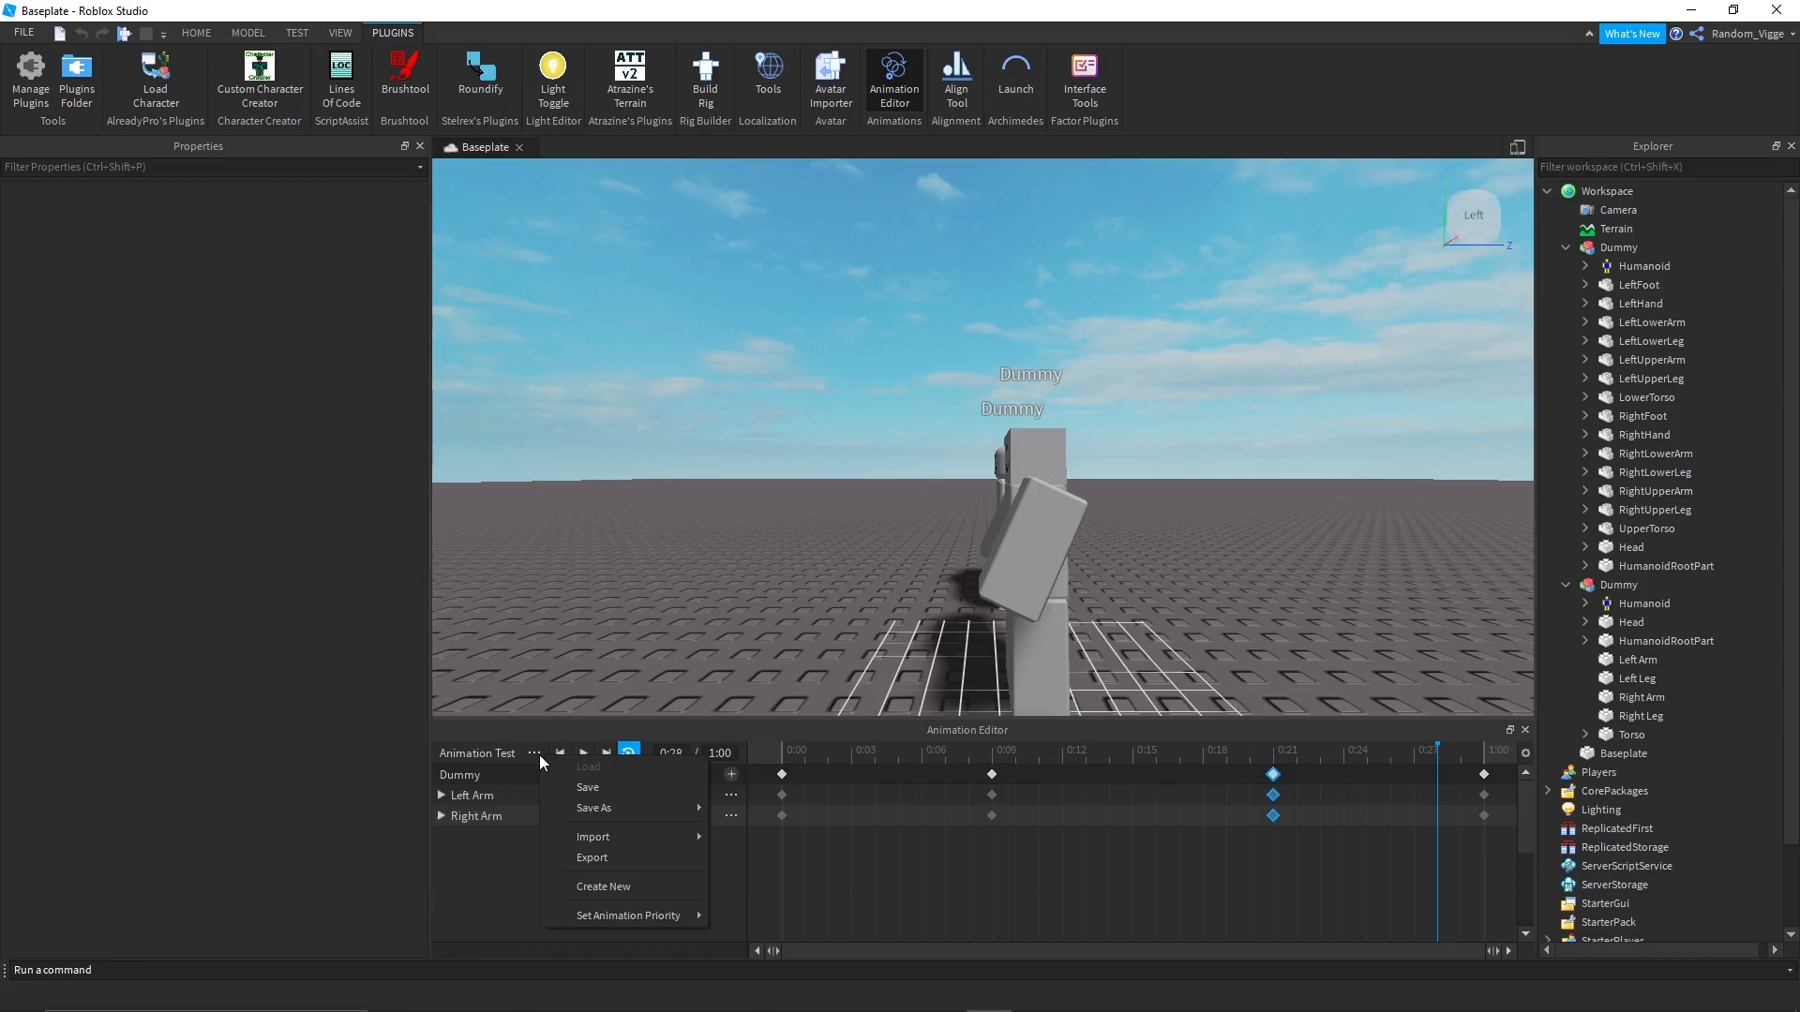
pyautogui.moveTo(620, 840)
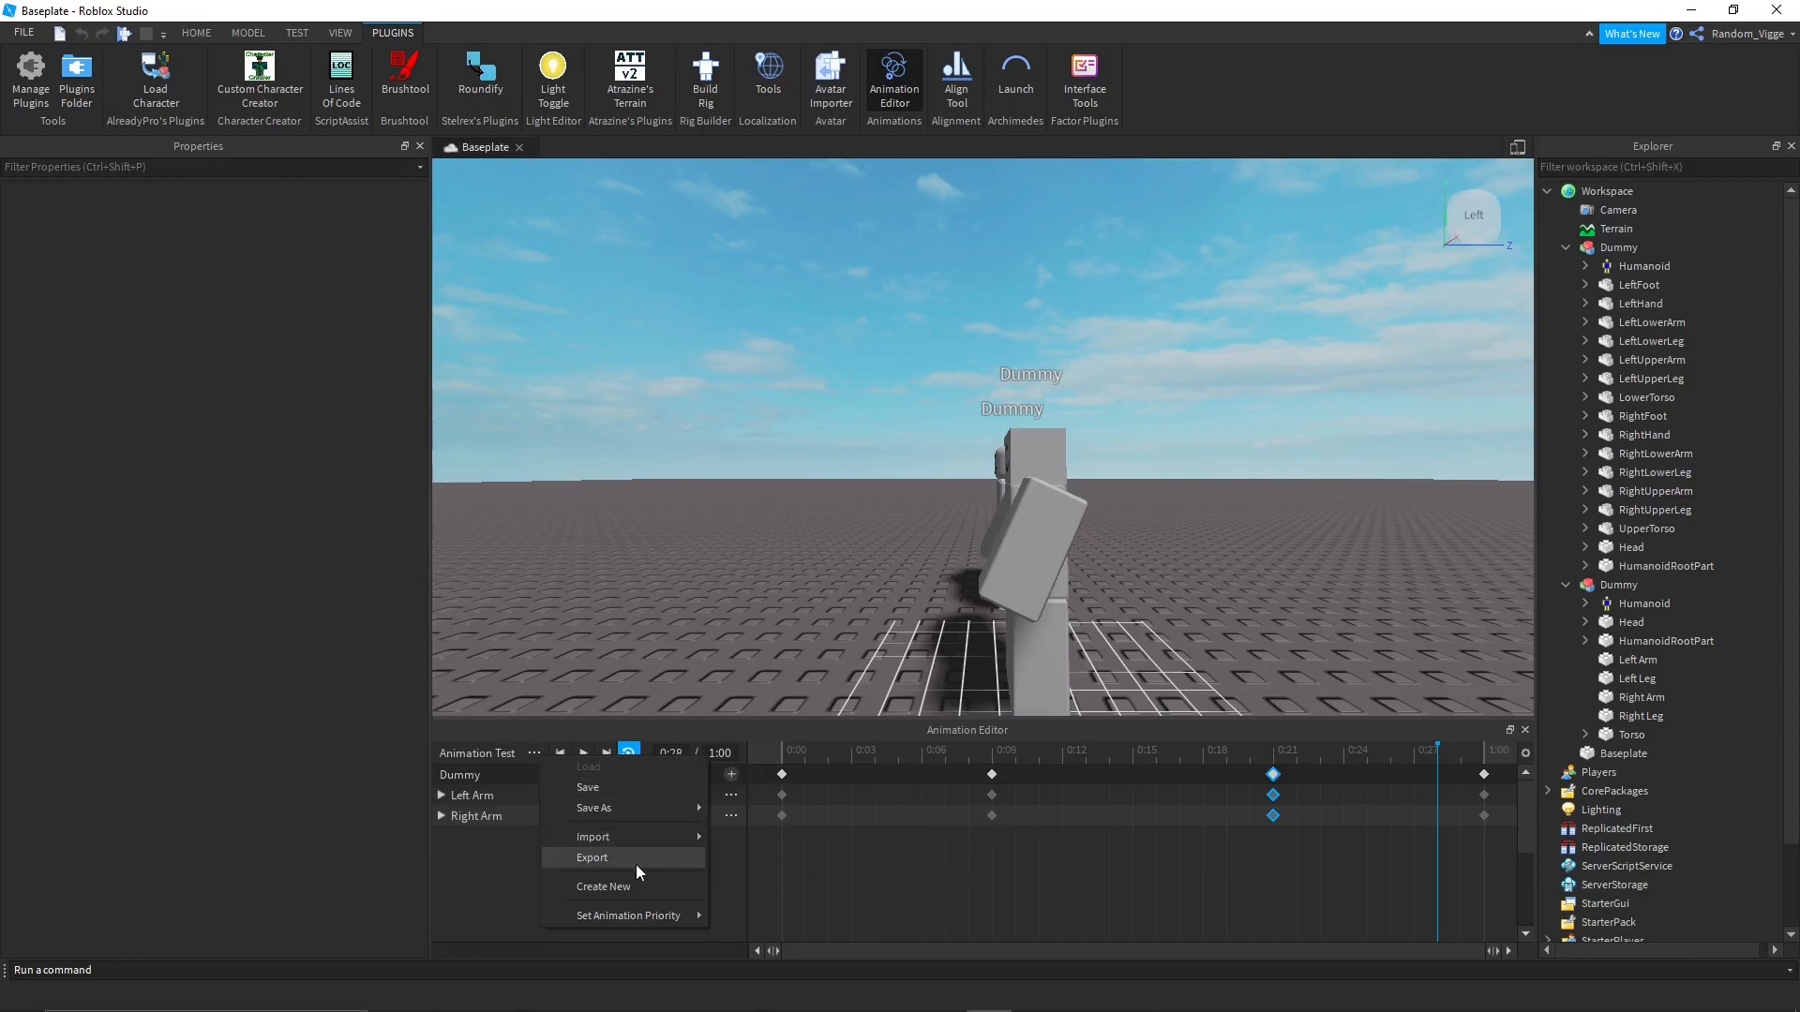
pyautogui.moveTo(660, 920)
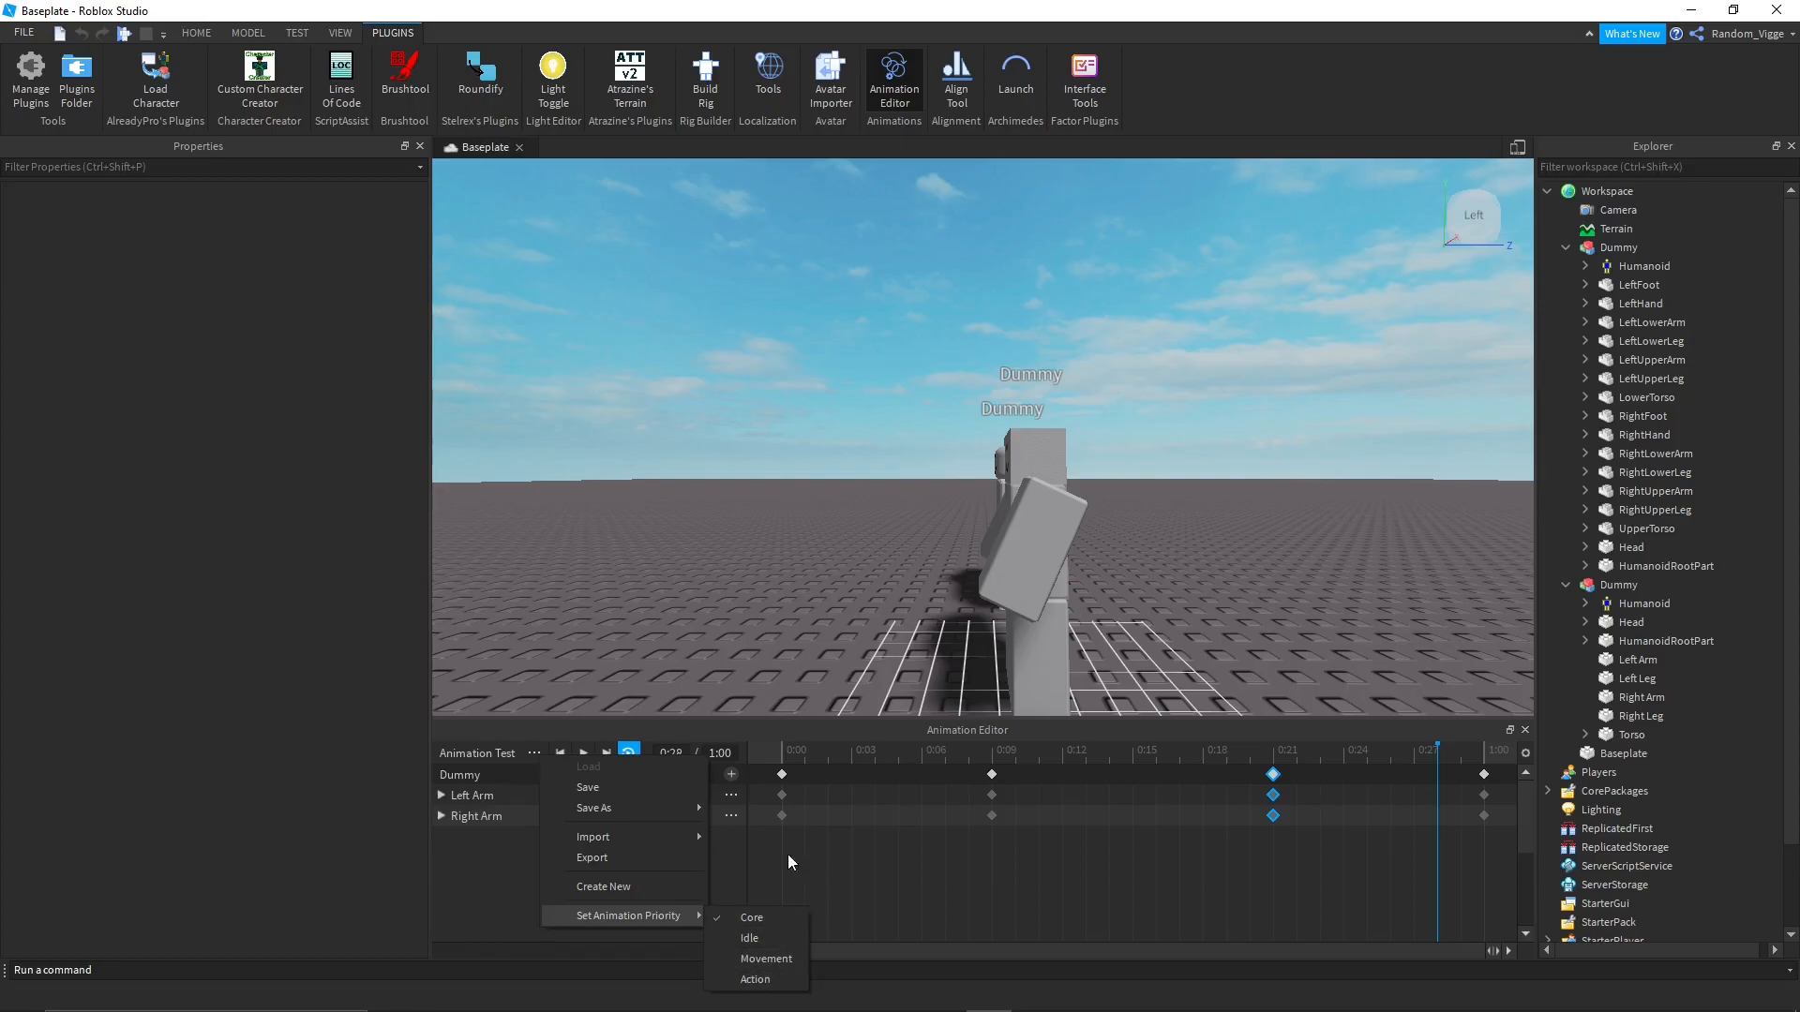
pyautogui.click(754, 980)
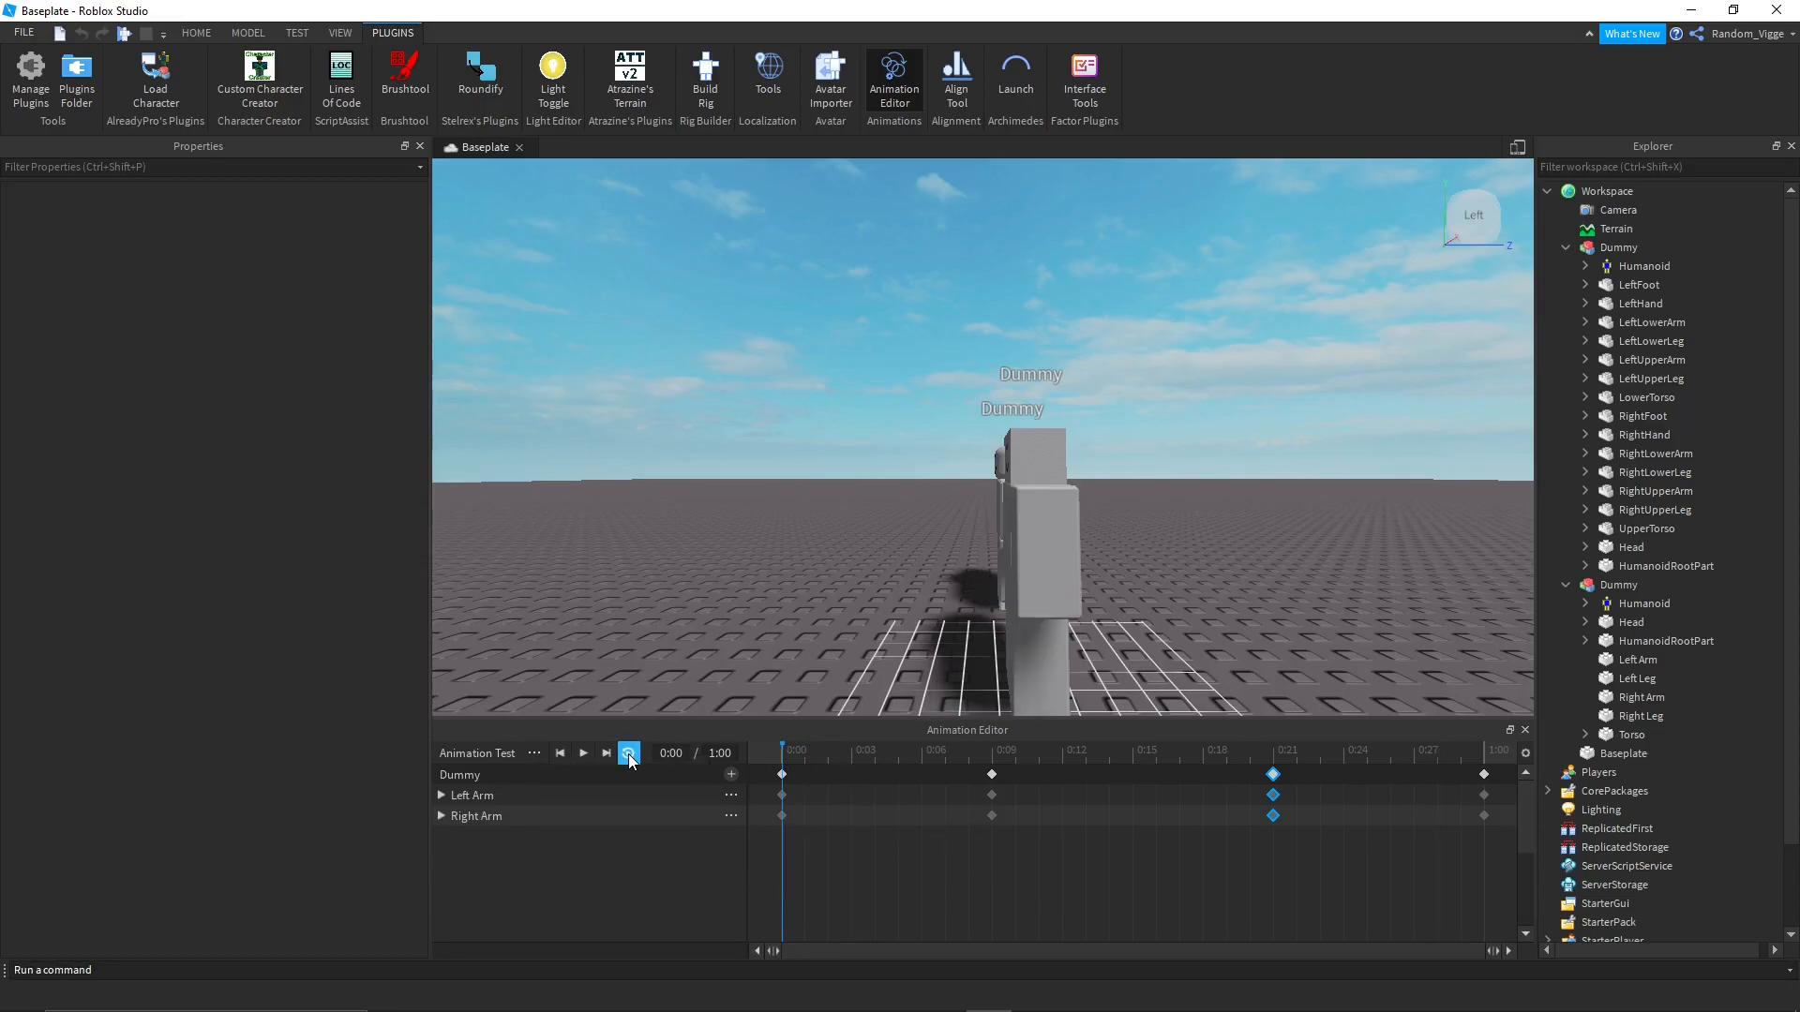
# Compare playback with looping on and off, leaving looping on and pausing the animation.
pyautogui.press('space')
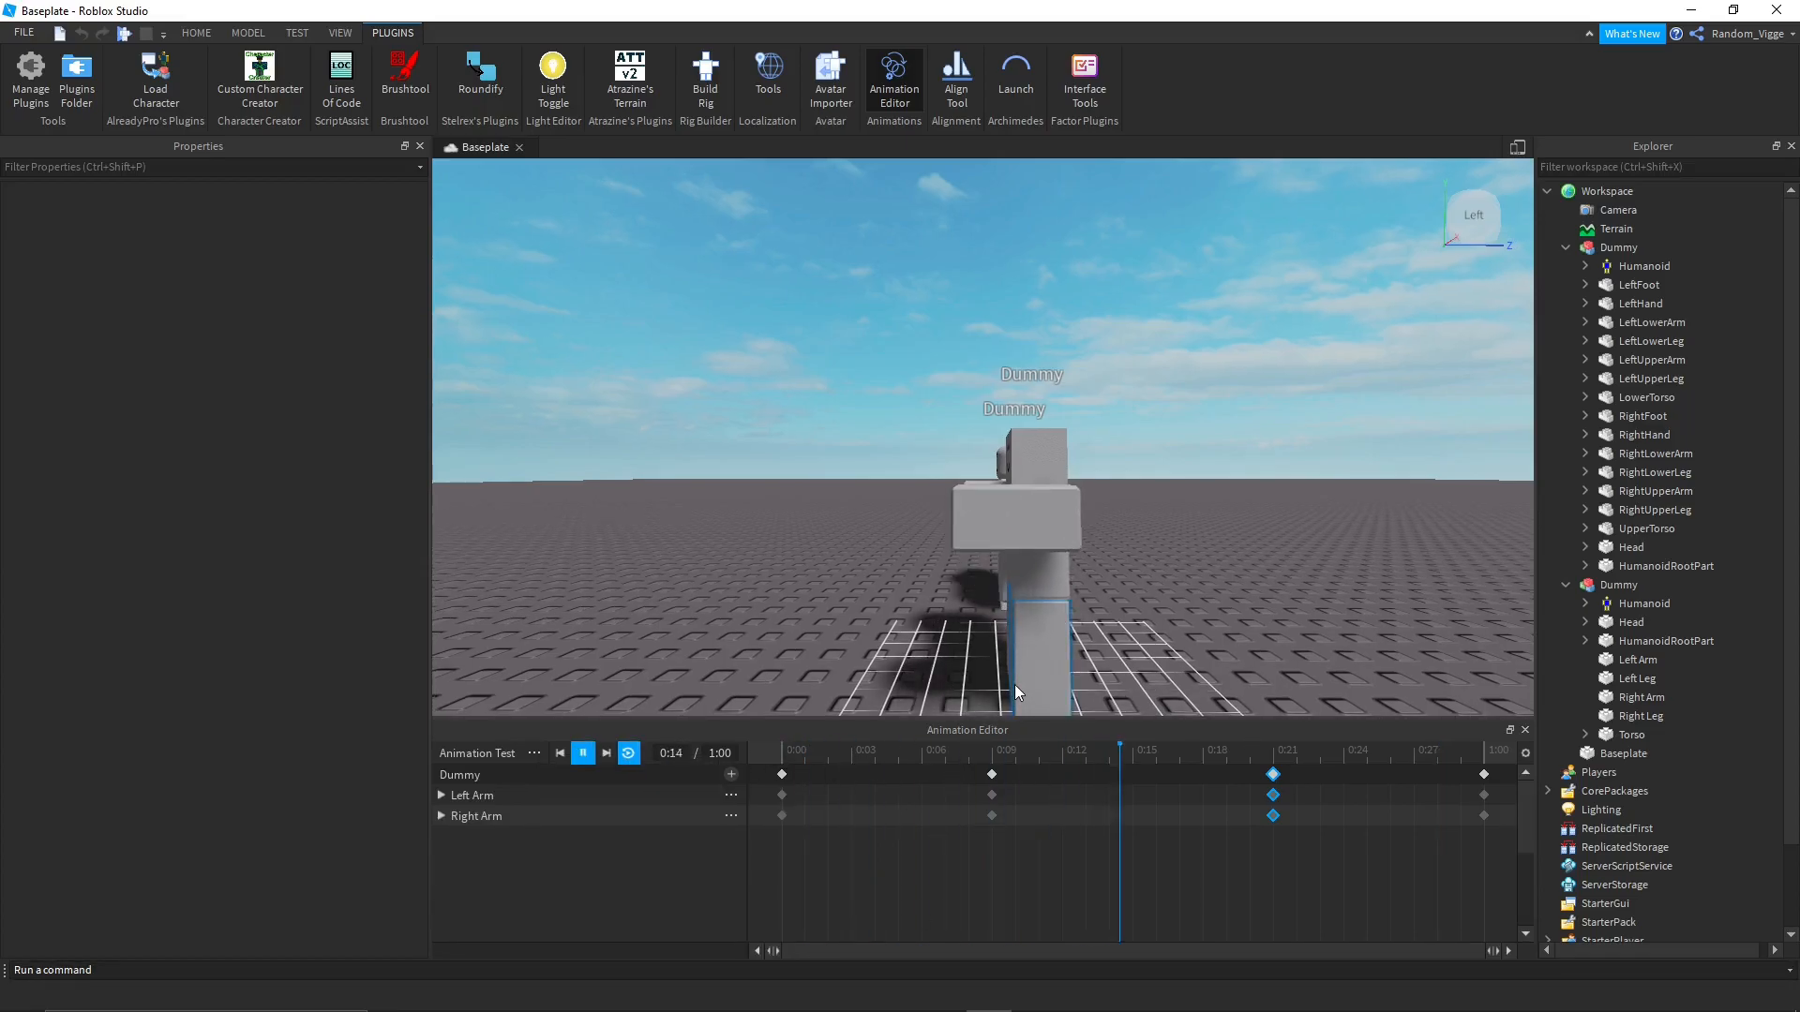
pyautogui.rightClick(1011, 689)
pyautogui.click(629, 756)
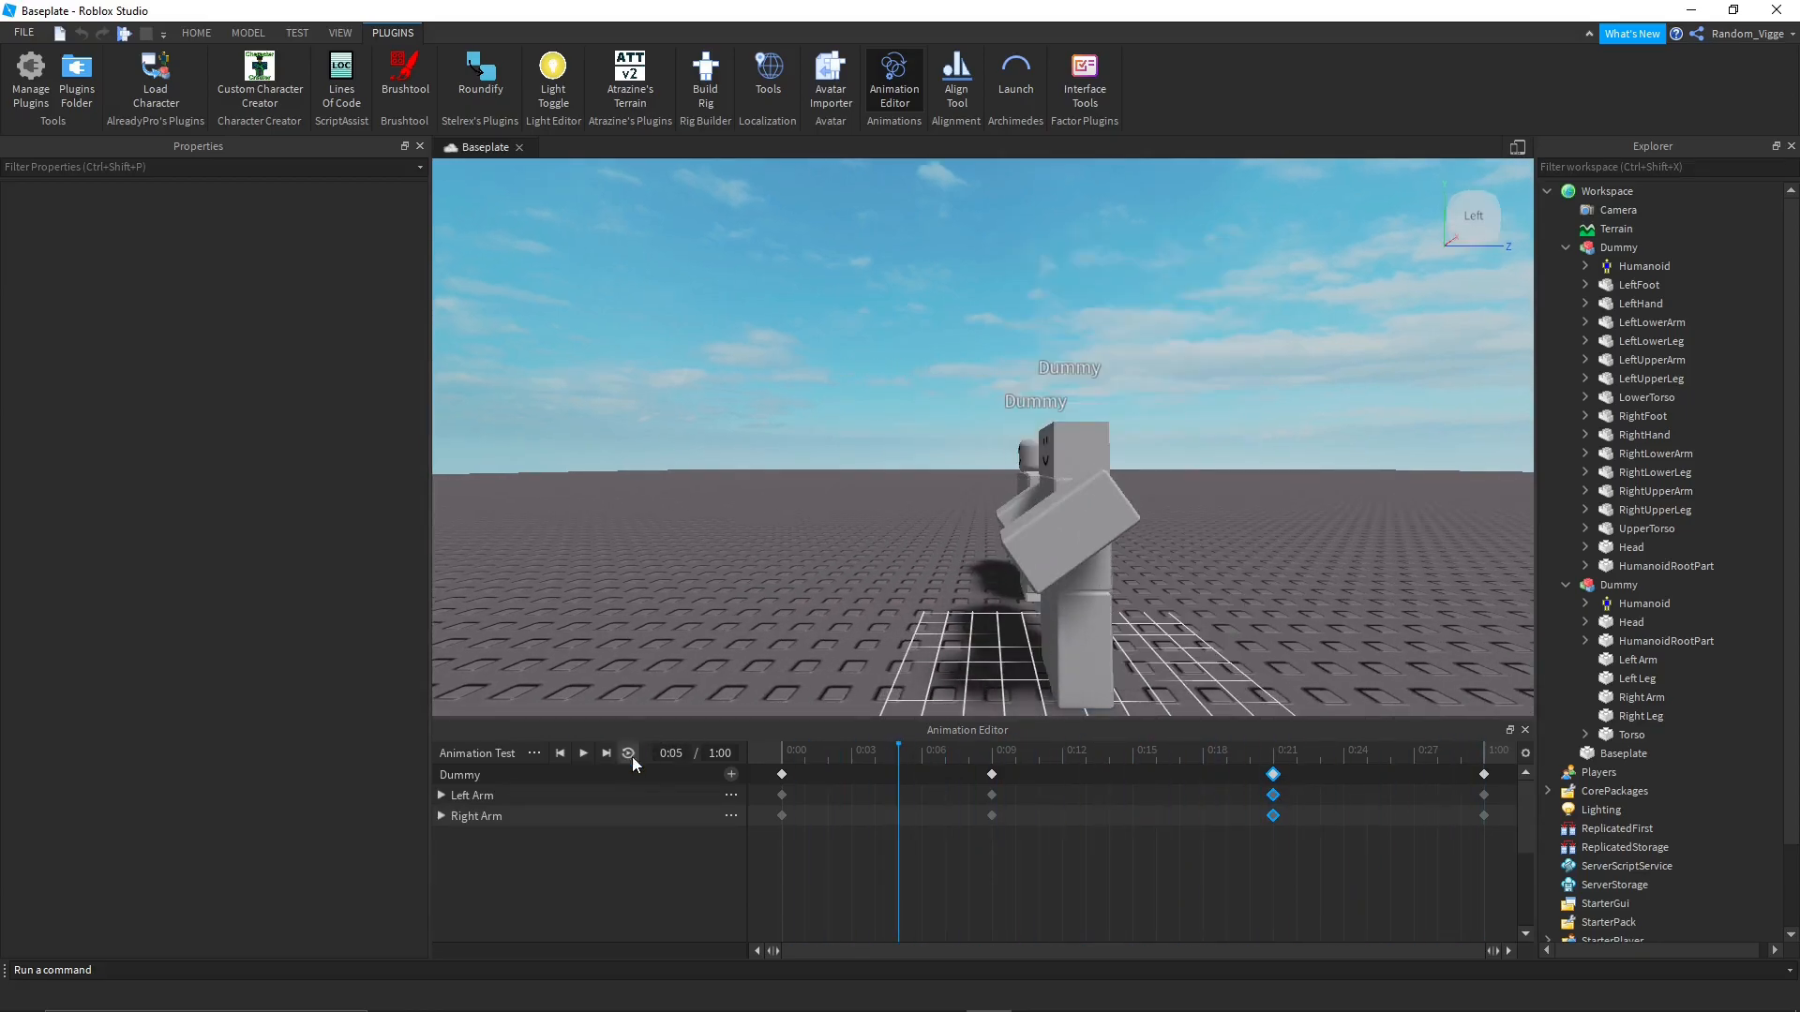
pyautogui.press('space')
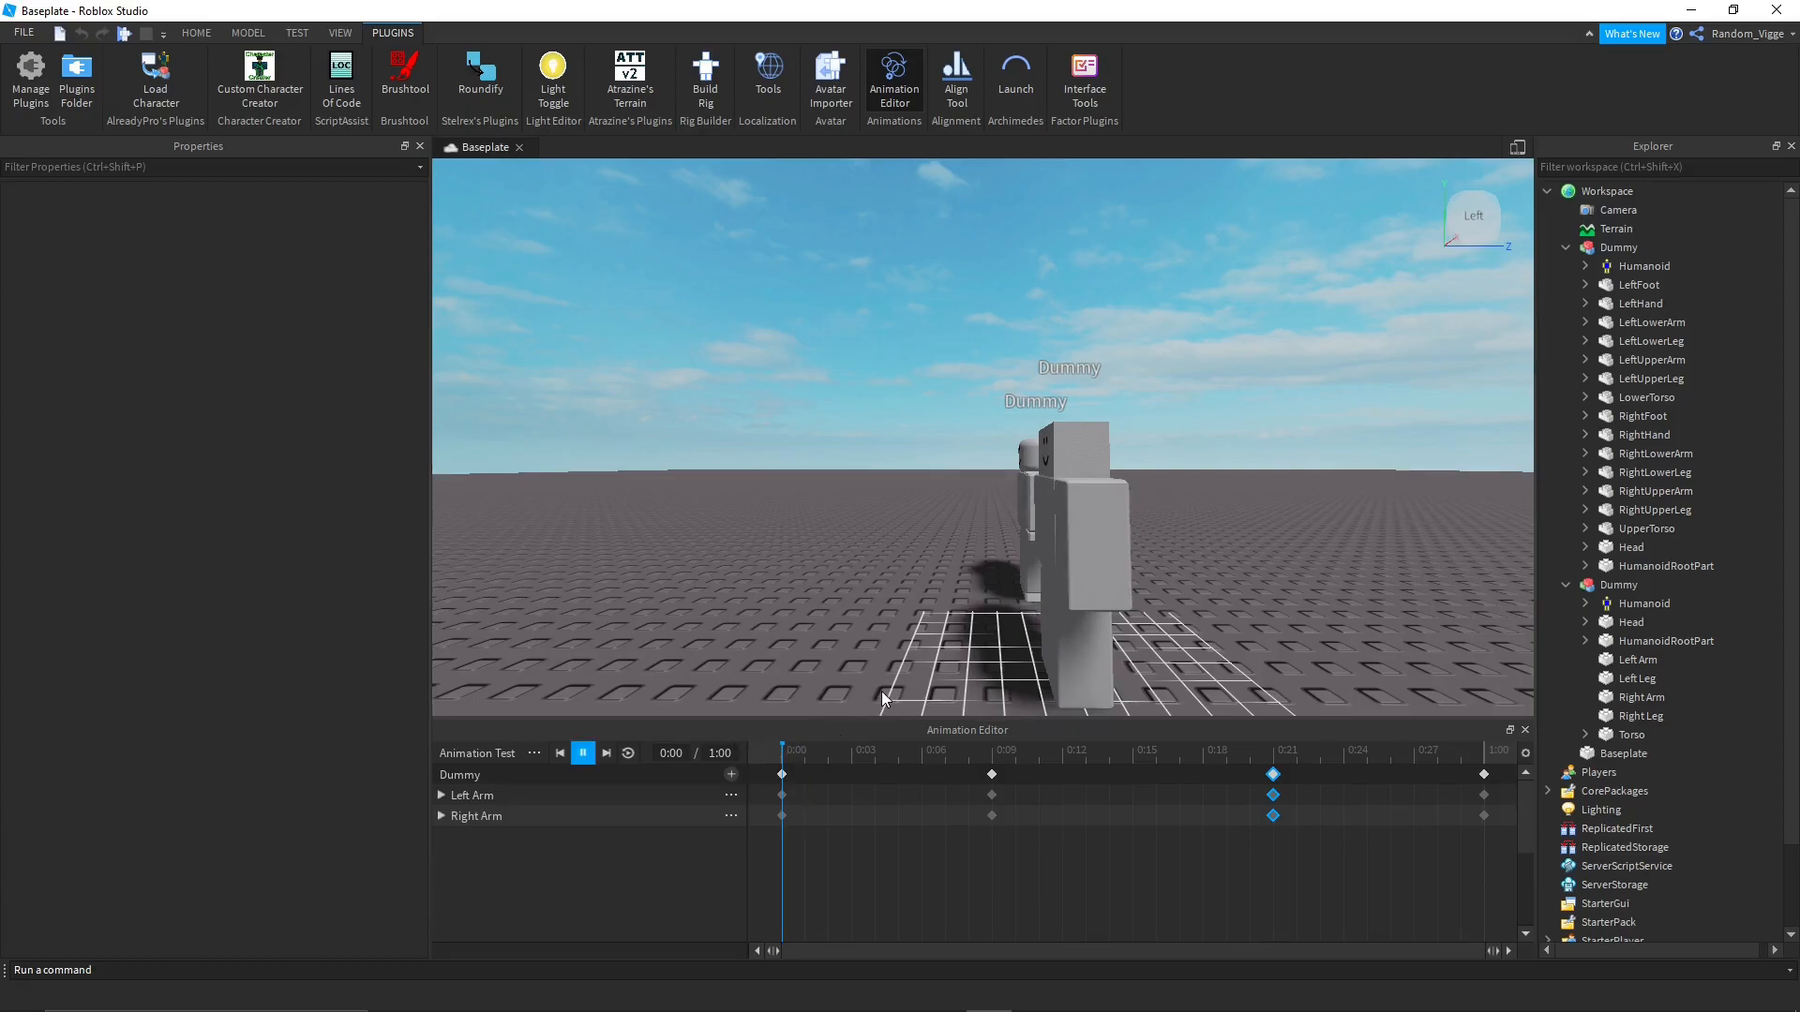
pyautogui.click(629, 754)
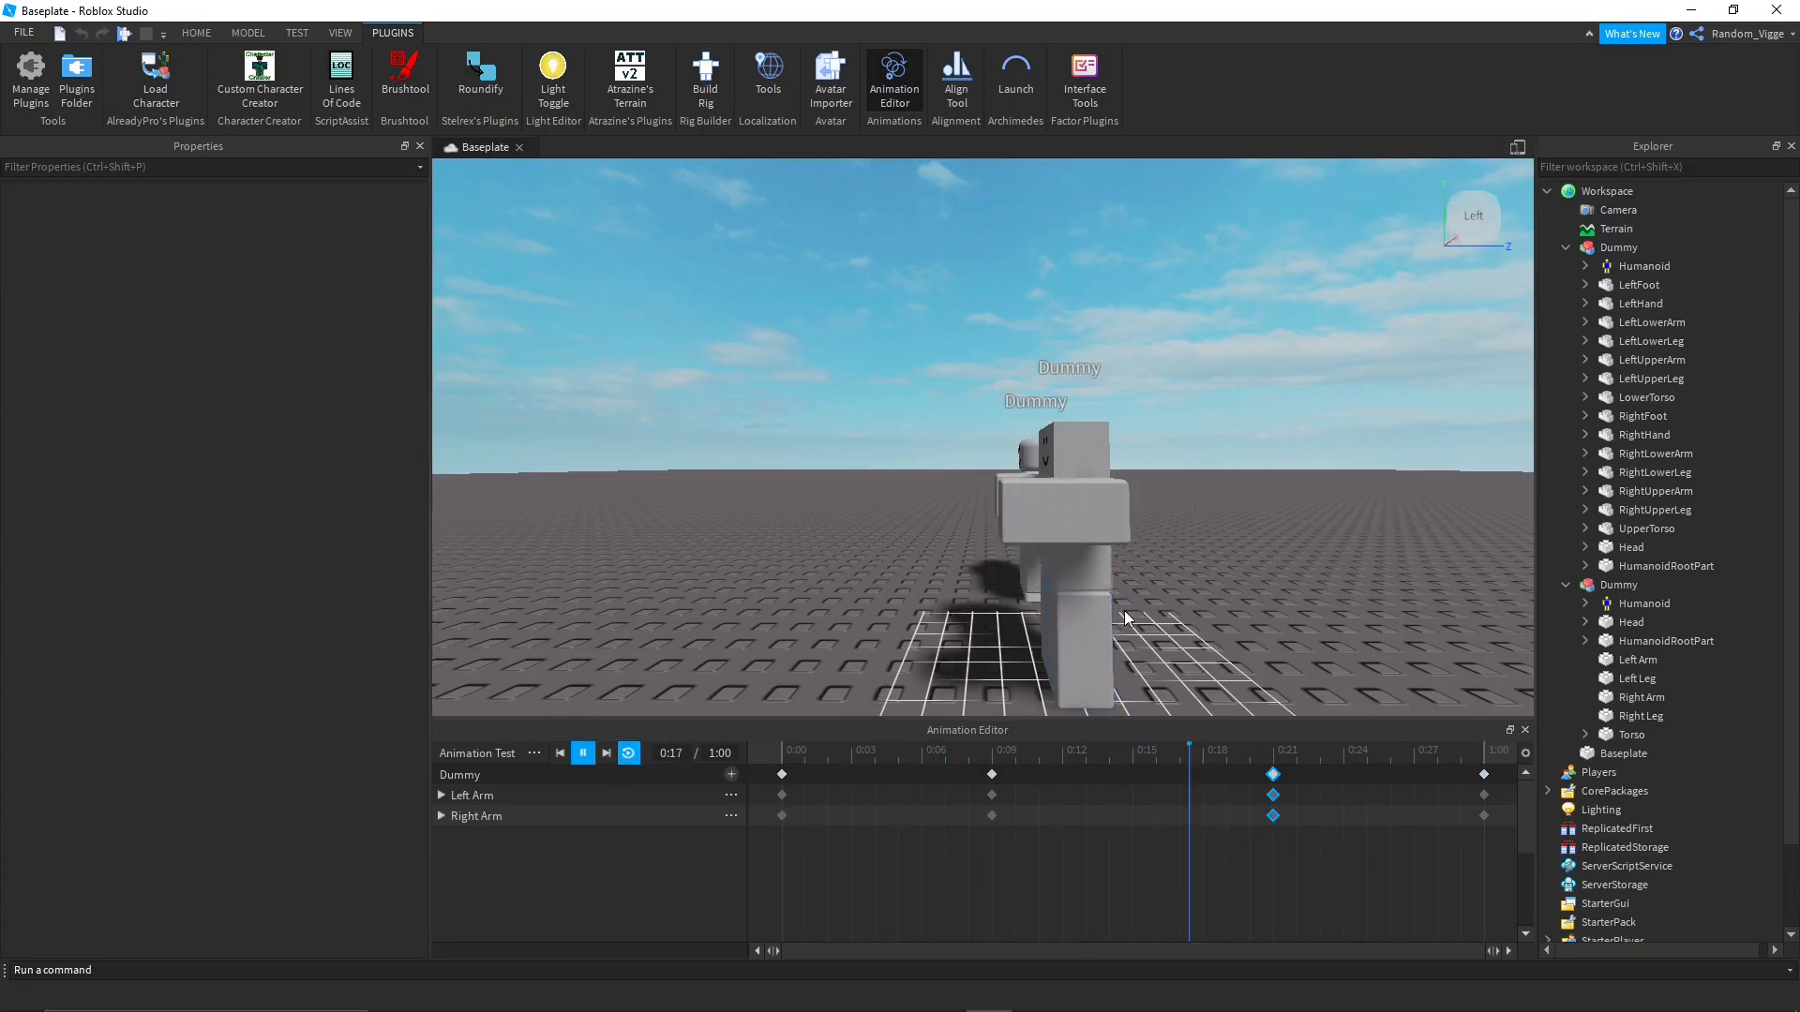
pyautogui.press('space')
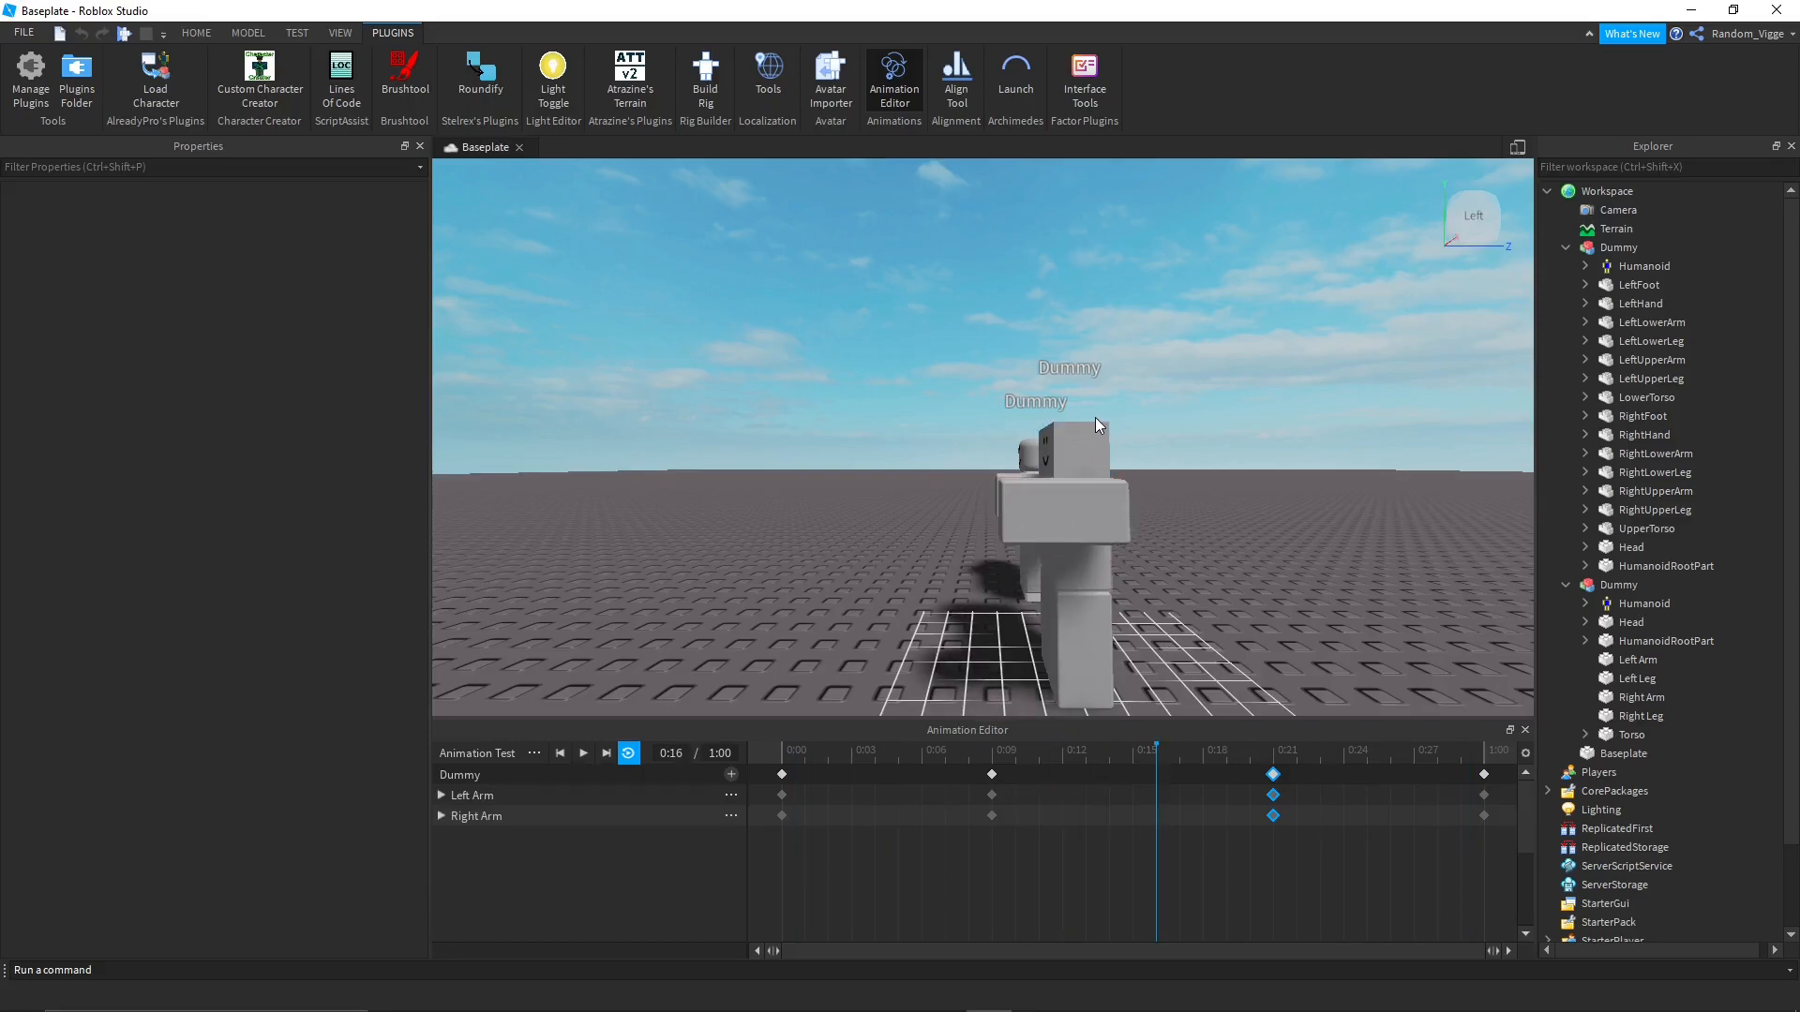
# Save the Animation Test animation on the R6 dummy.
pyautogui.click(534, 754)
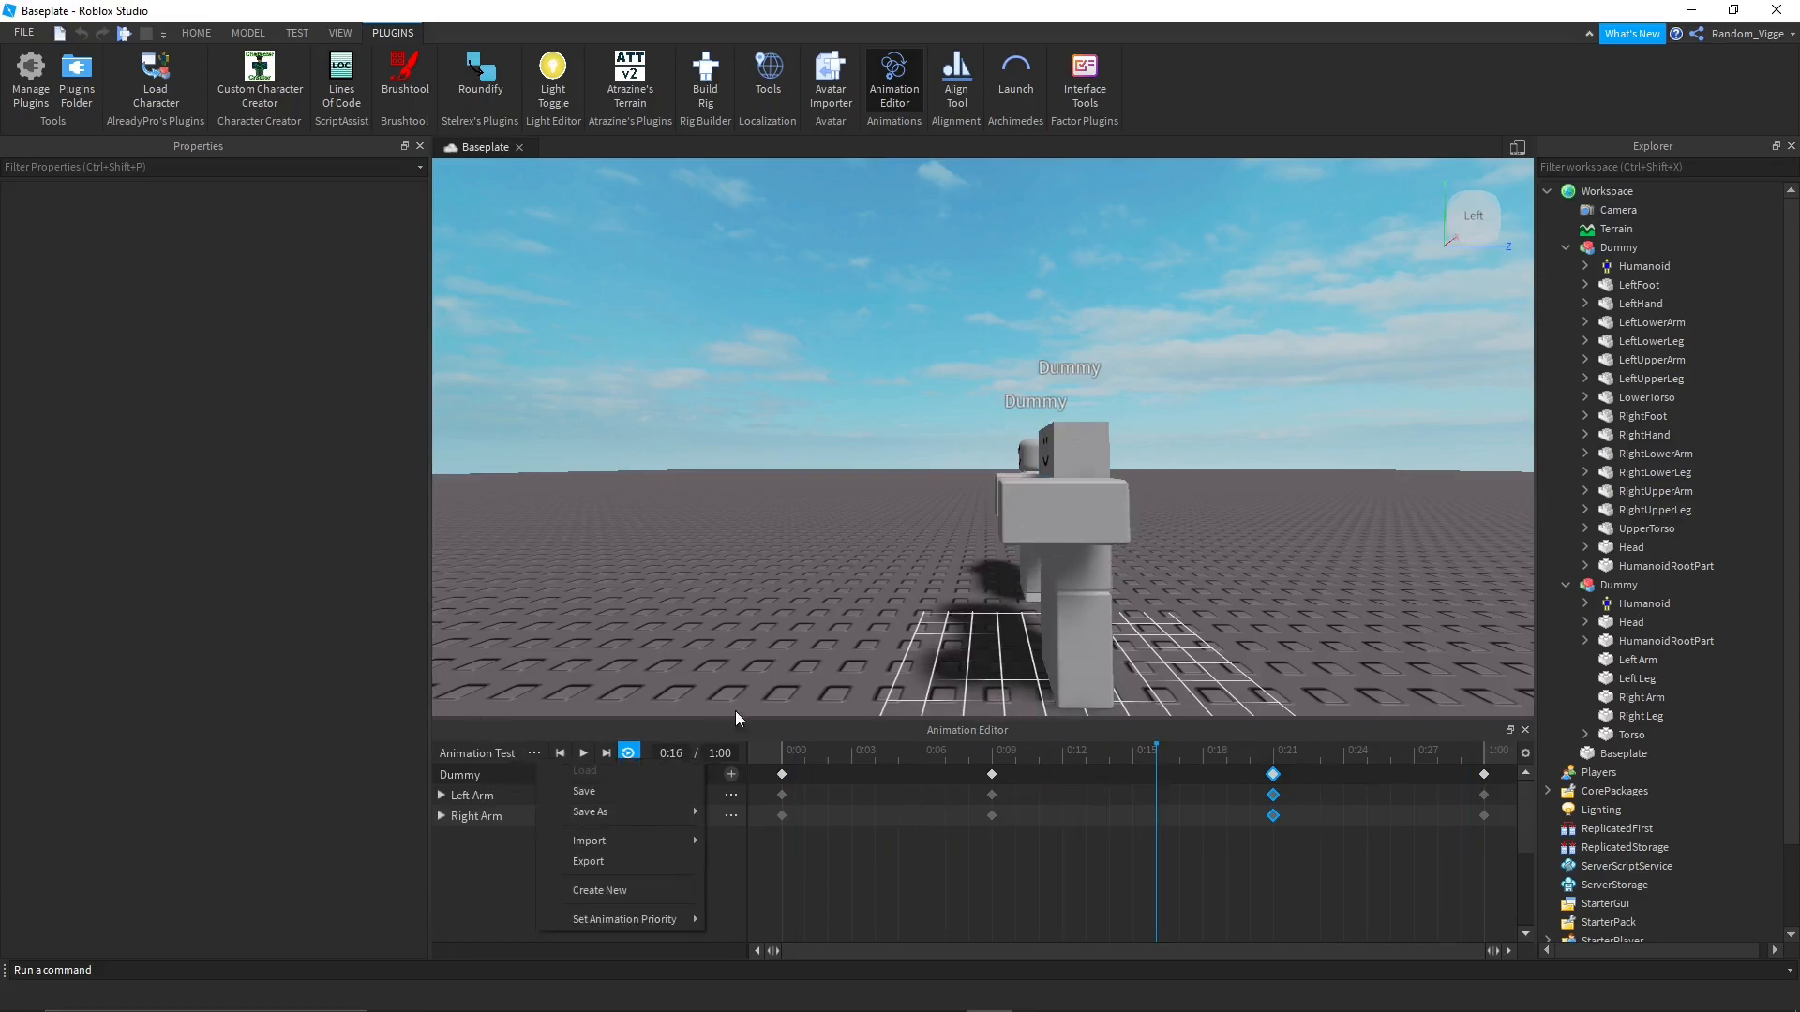
pyautogui.click(664, 790)
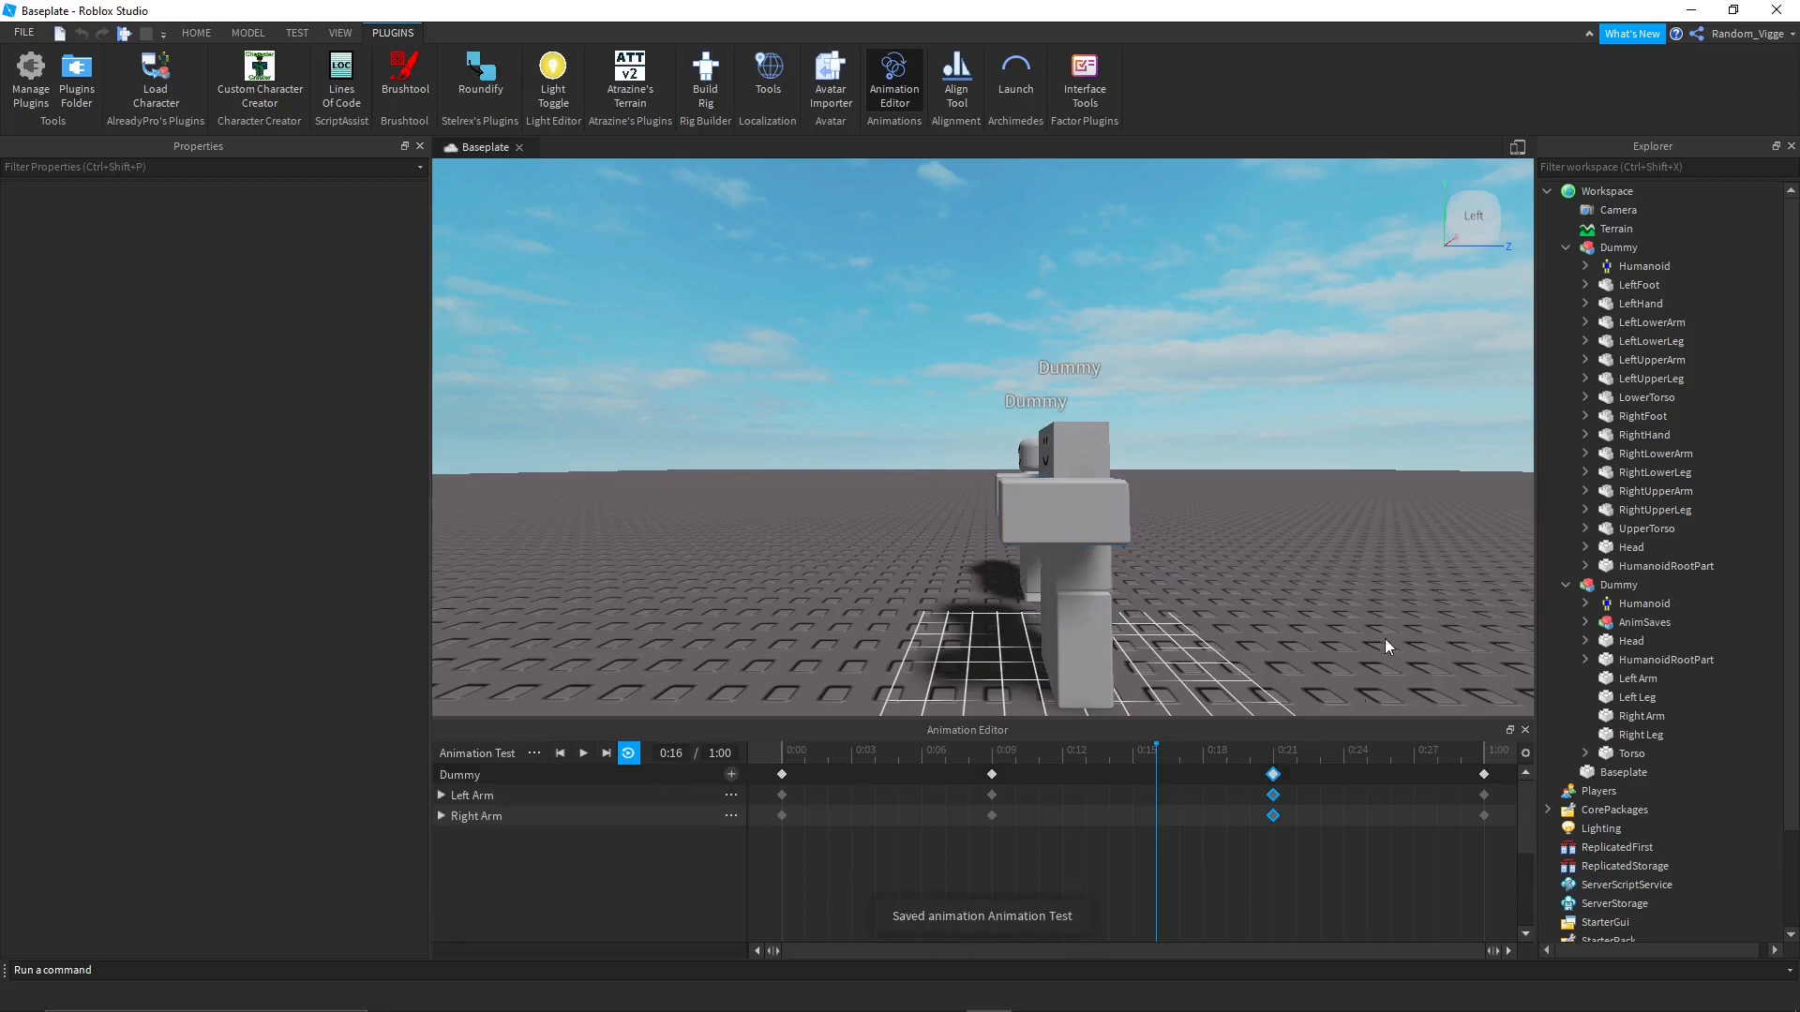
pyautogui.moveTo(825, 570); pyautogui.dragTo(791, 576, button='right')
# Export the animation to Roblox with the title Animation Test, an empty description and Me as the creator.
pyautogui.click(535, 753)
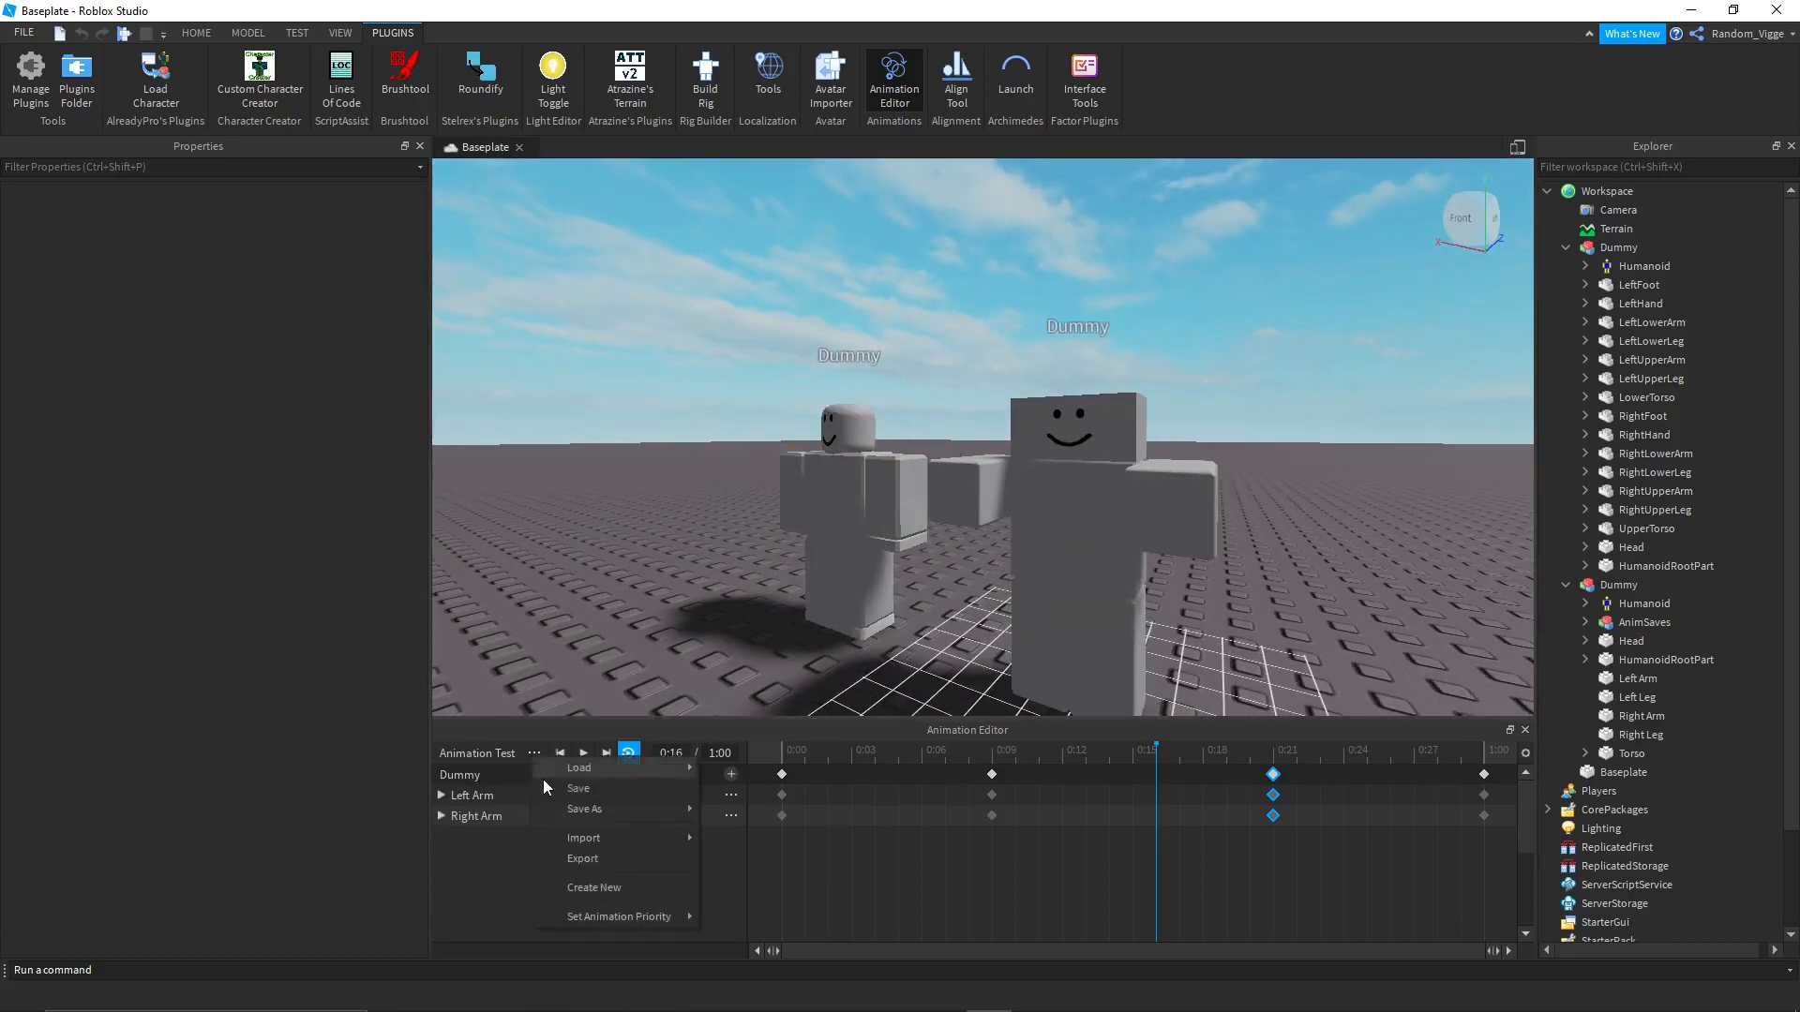
pyautogui.click(588, 857)
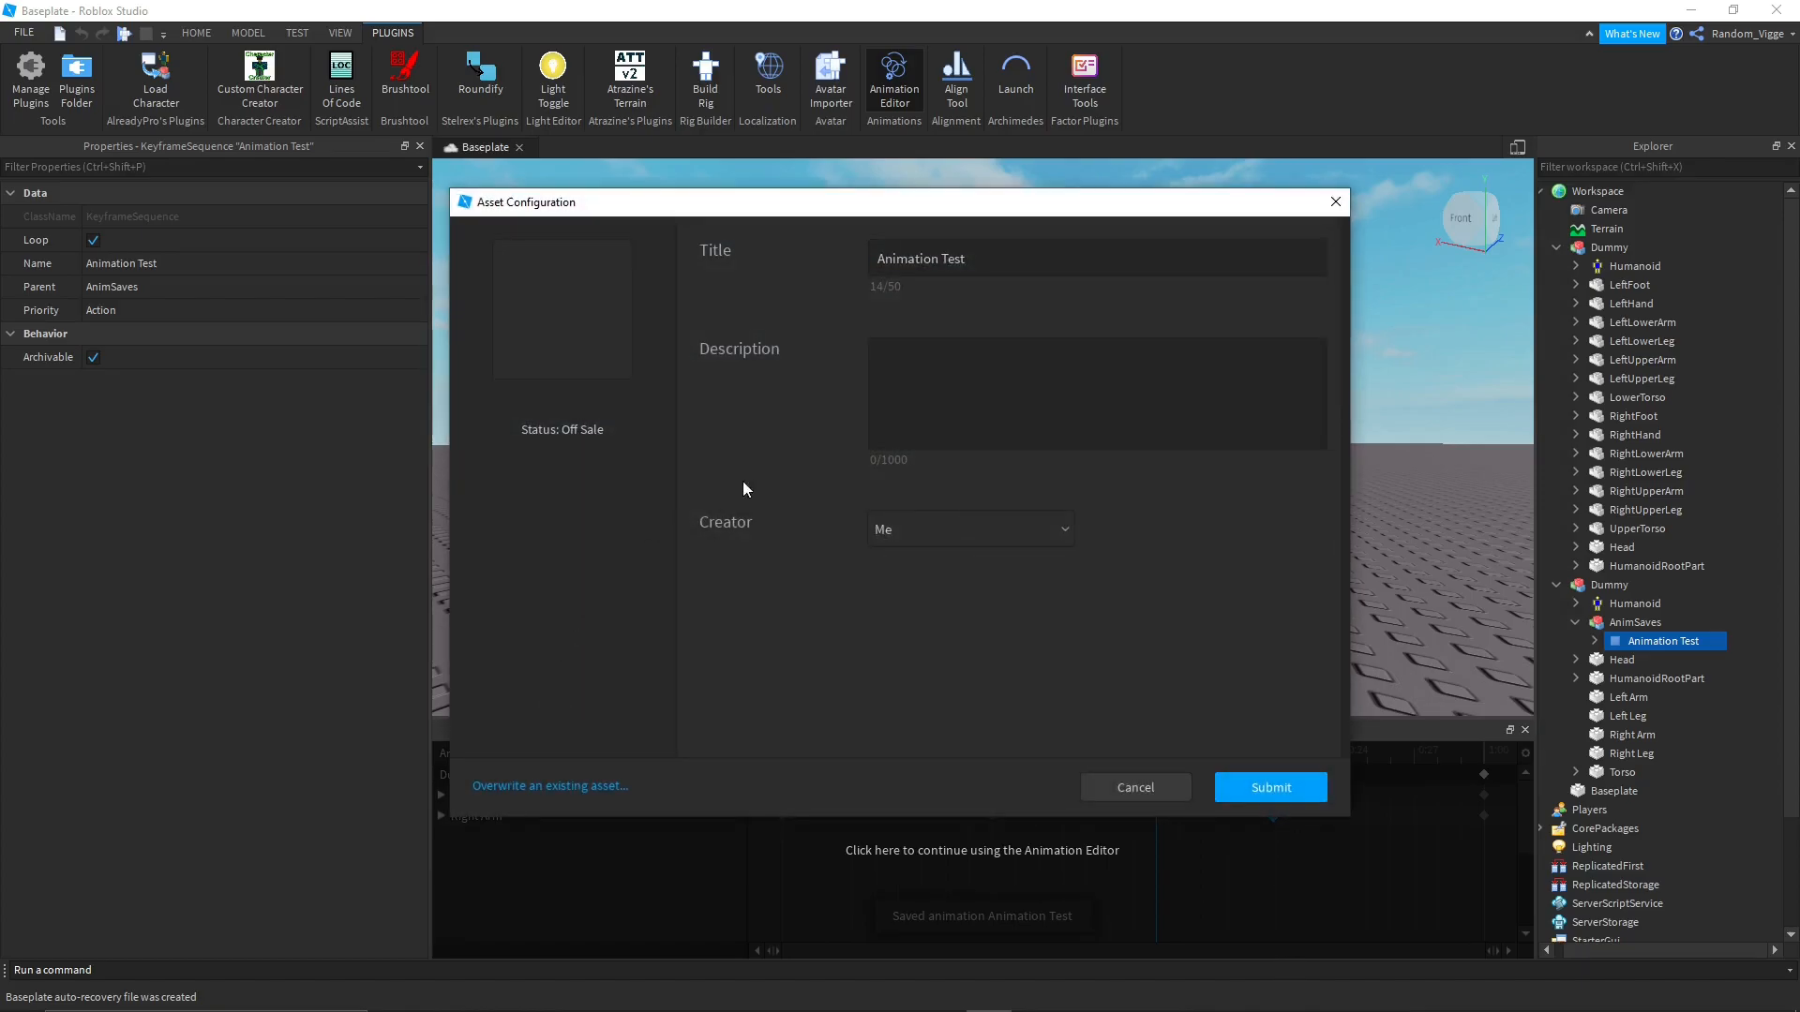
pyautogui.click(976, 343)
pyautogui.moveTo(824, 206); pyautogui.dragTo(983, 193)
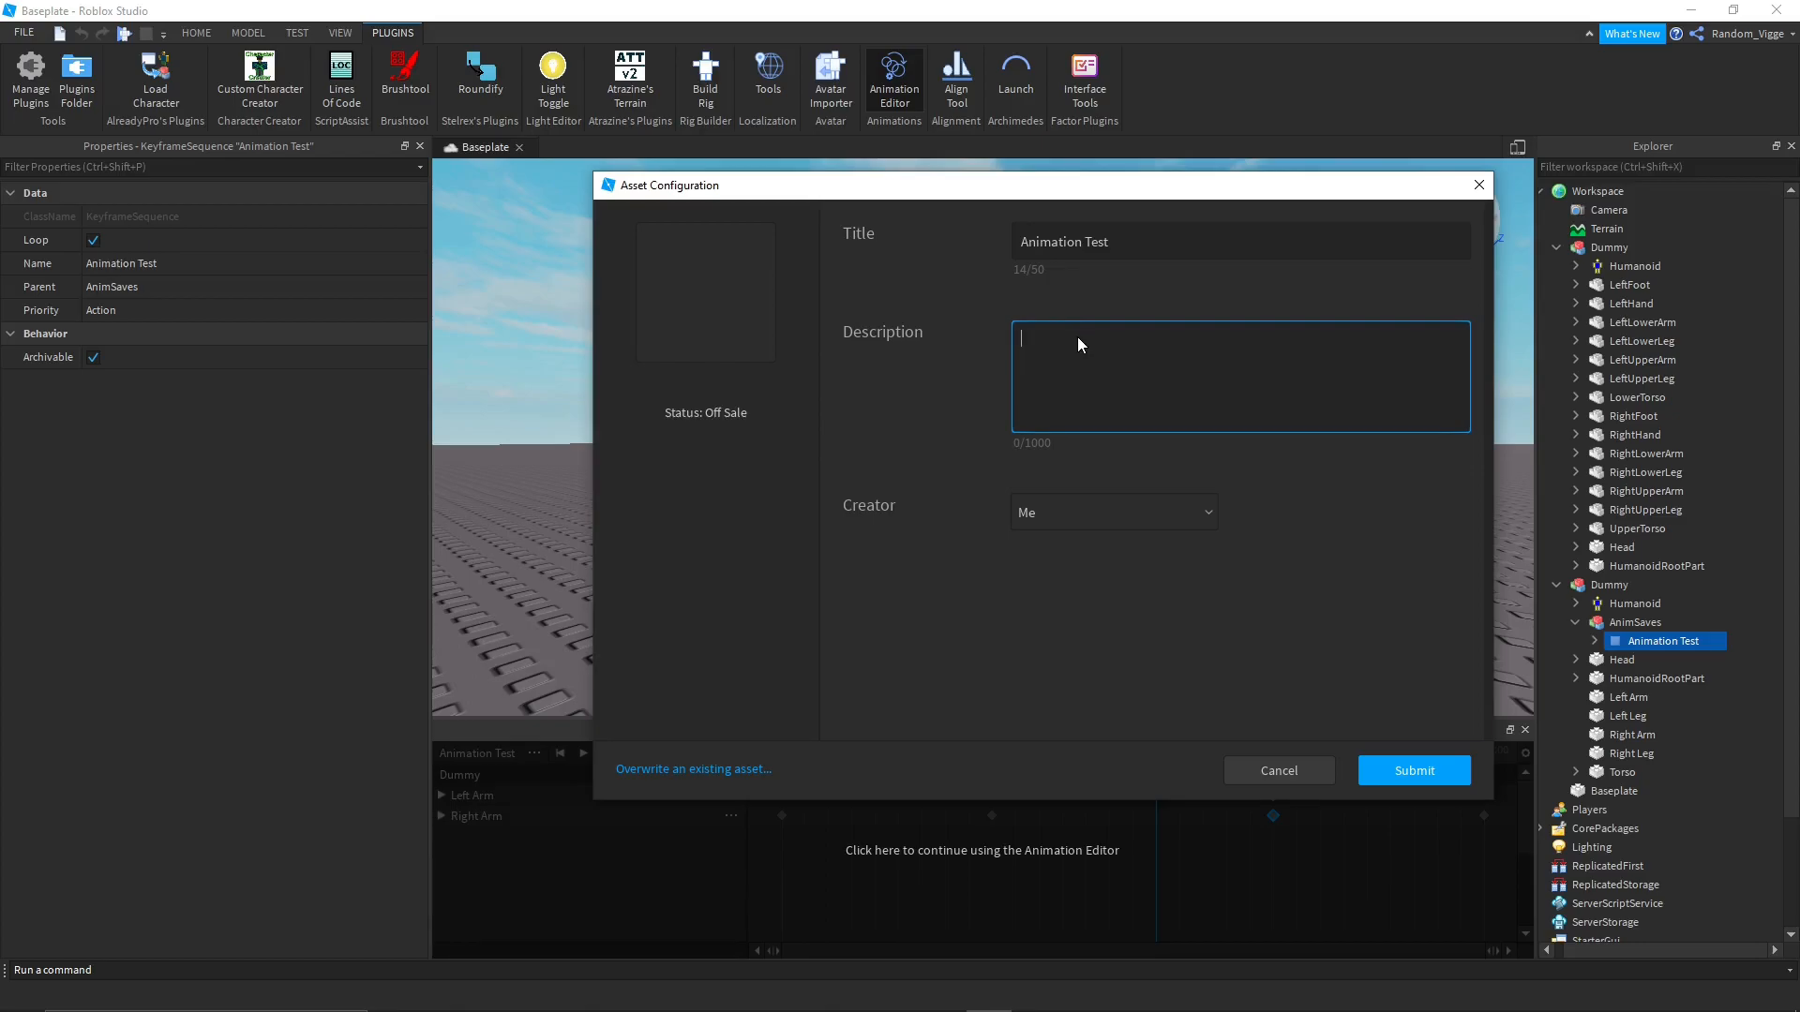
pyautogui.click(1114, 241)
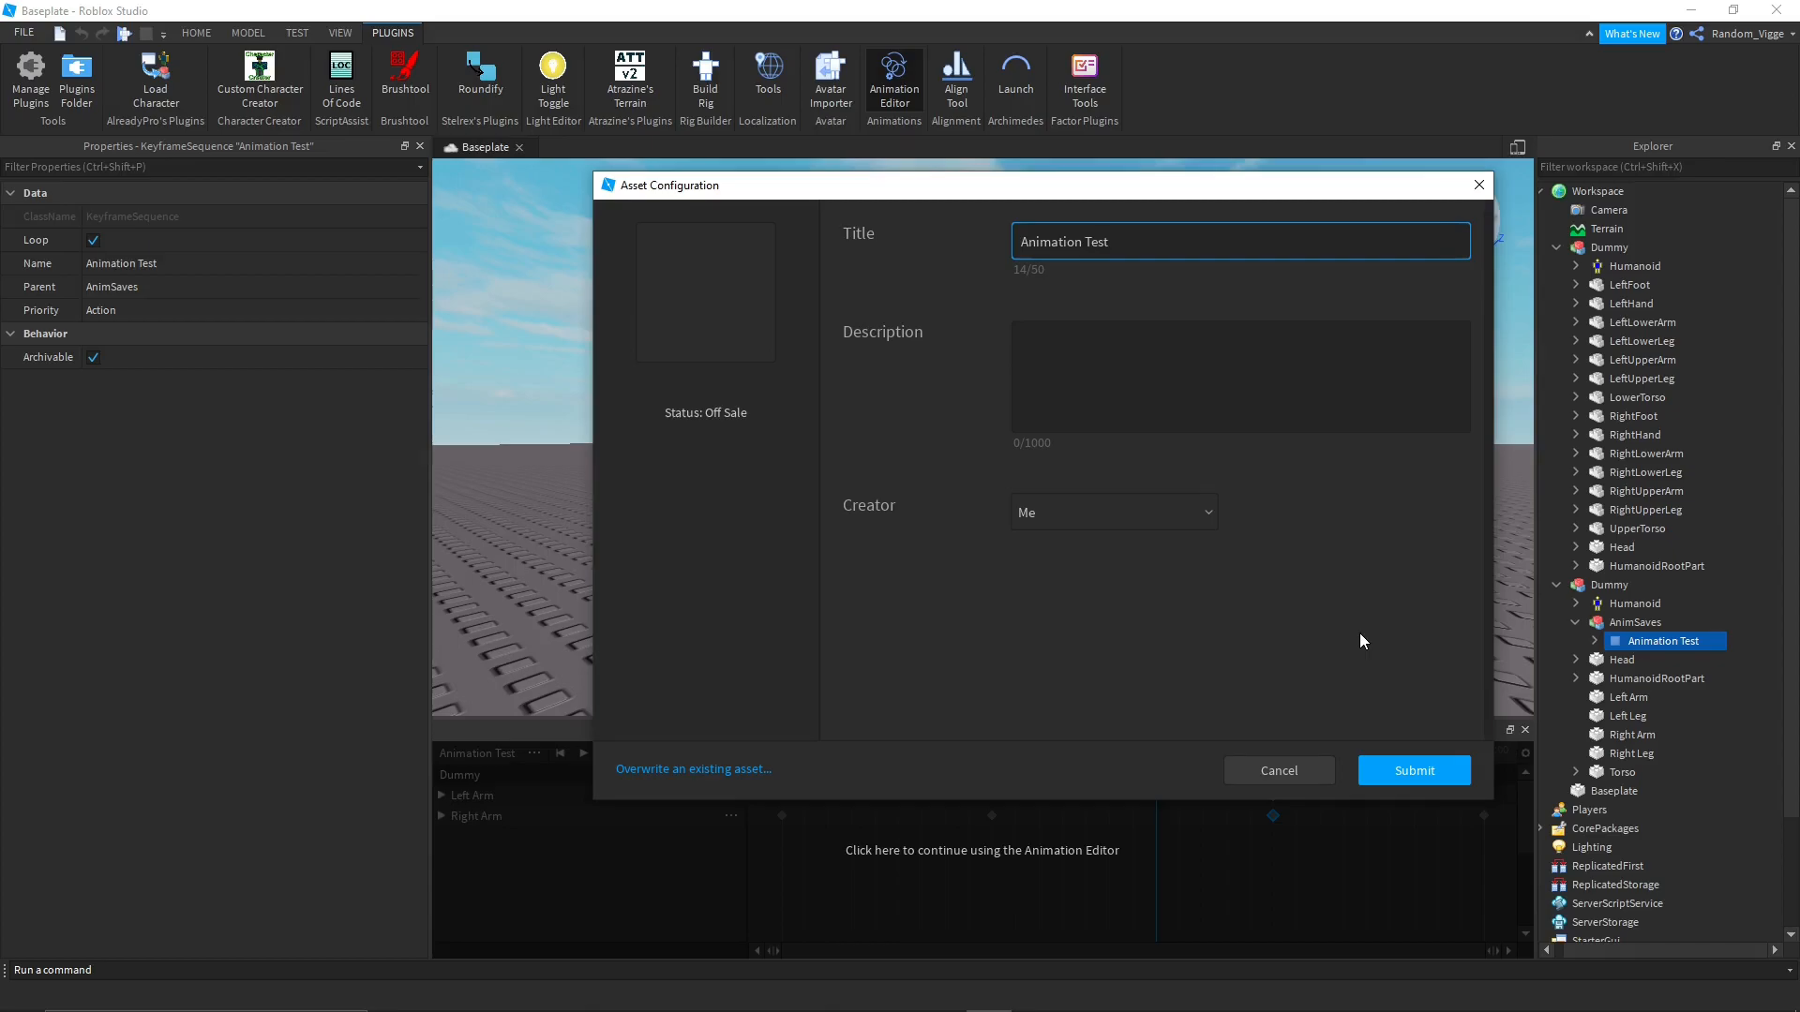
pyautogui.click(1446, 767)
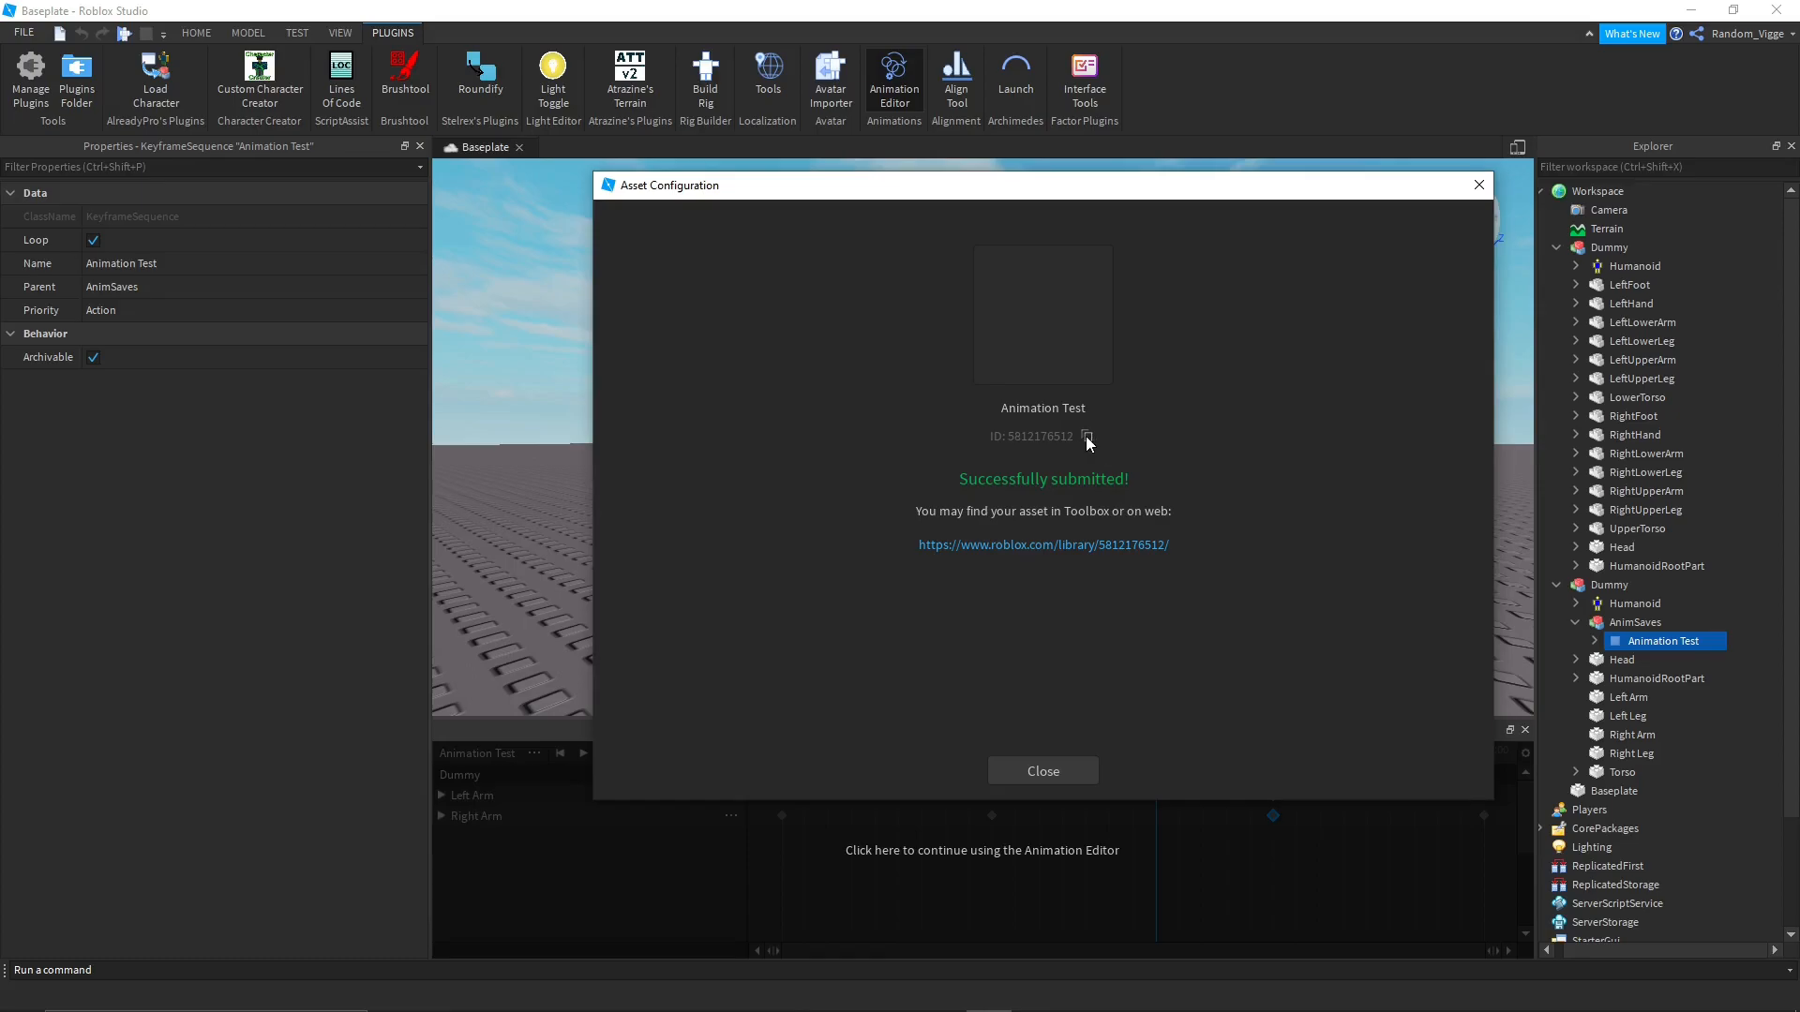
# Copy the uploaded animation's asset ID and close the asset configuration window.
pyautogui.click(1086, 436)
pyautogui.click(1057, 765)
pyautogui.scroll(-3, 1201, 501)
pyautogui.moveTo(1201, 502); pyautogui.dragTo(1197, 520, button='right')
pyautogui.scroll(2, 1197, 520)
pyautogui.scroll(-3, 1200, 525)
# Add an Animation object inside the R6 dummy model.
pyautogui.click(1575, 623)
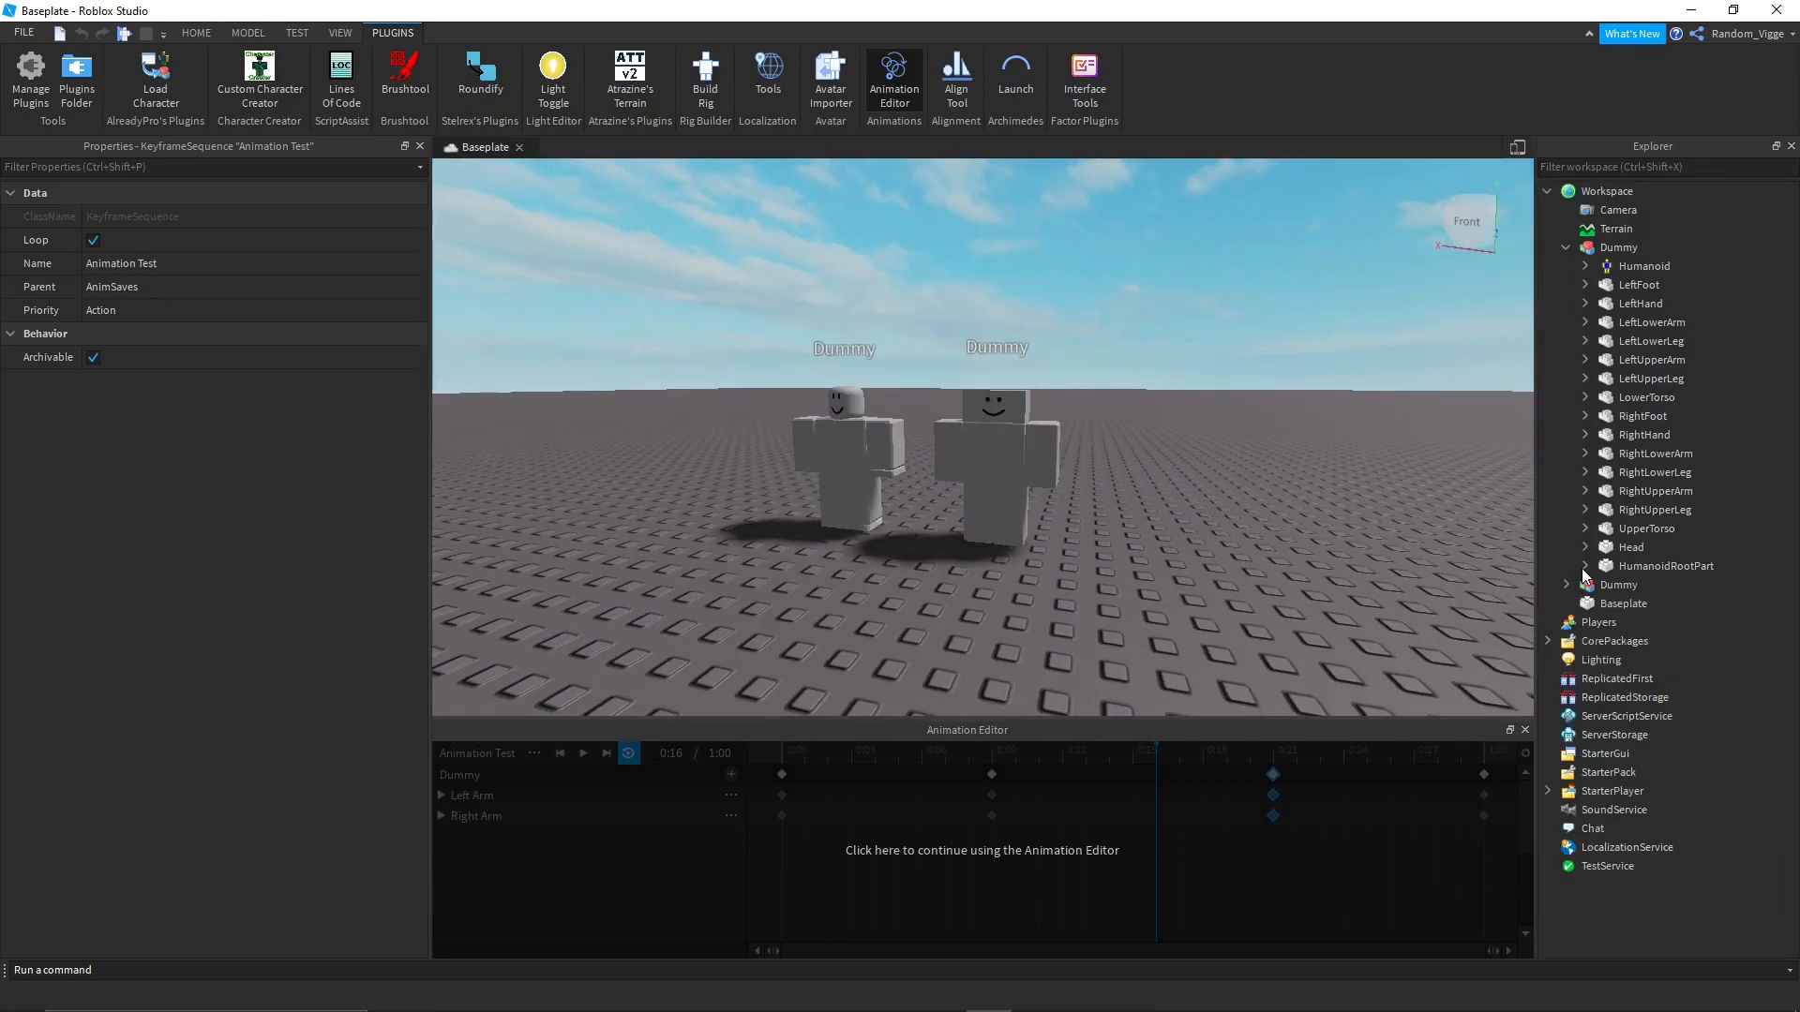
pyautogui.click(1626, 586)
pyautogui.press('f')
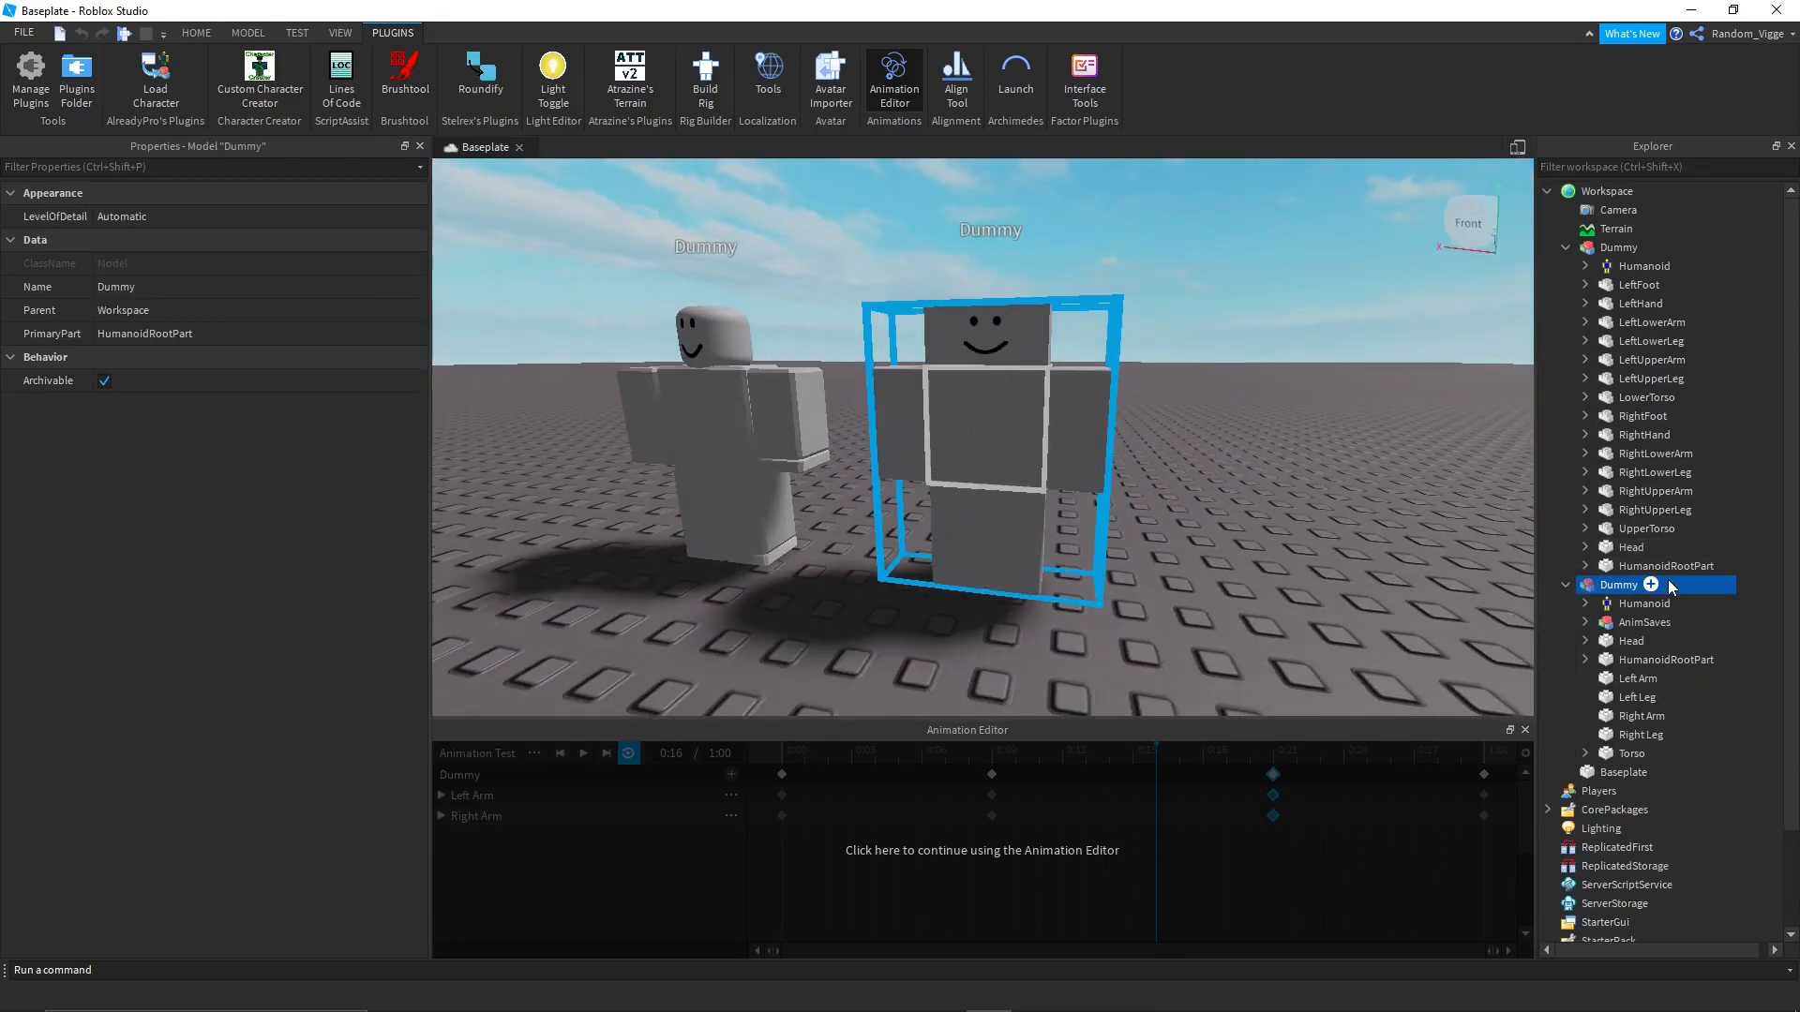
pyautogui.click(1651, 584)
pyautogui.write('an')
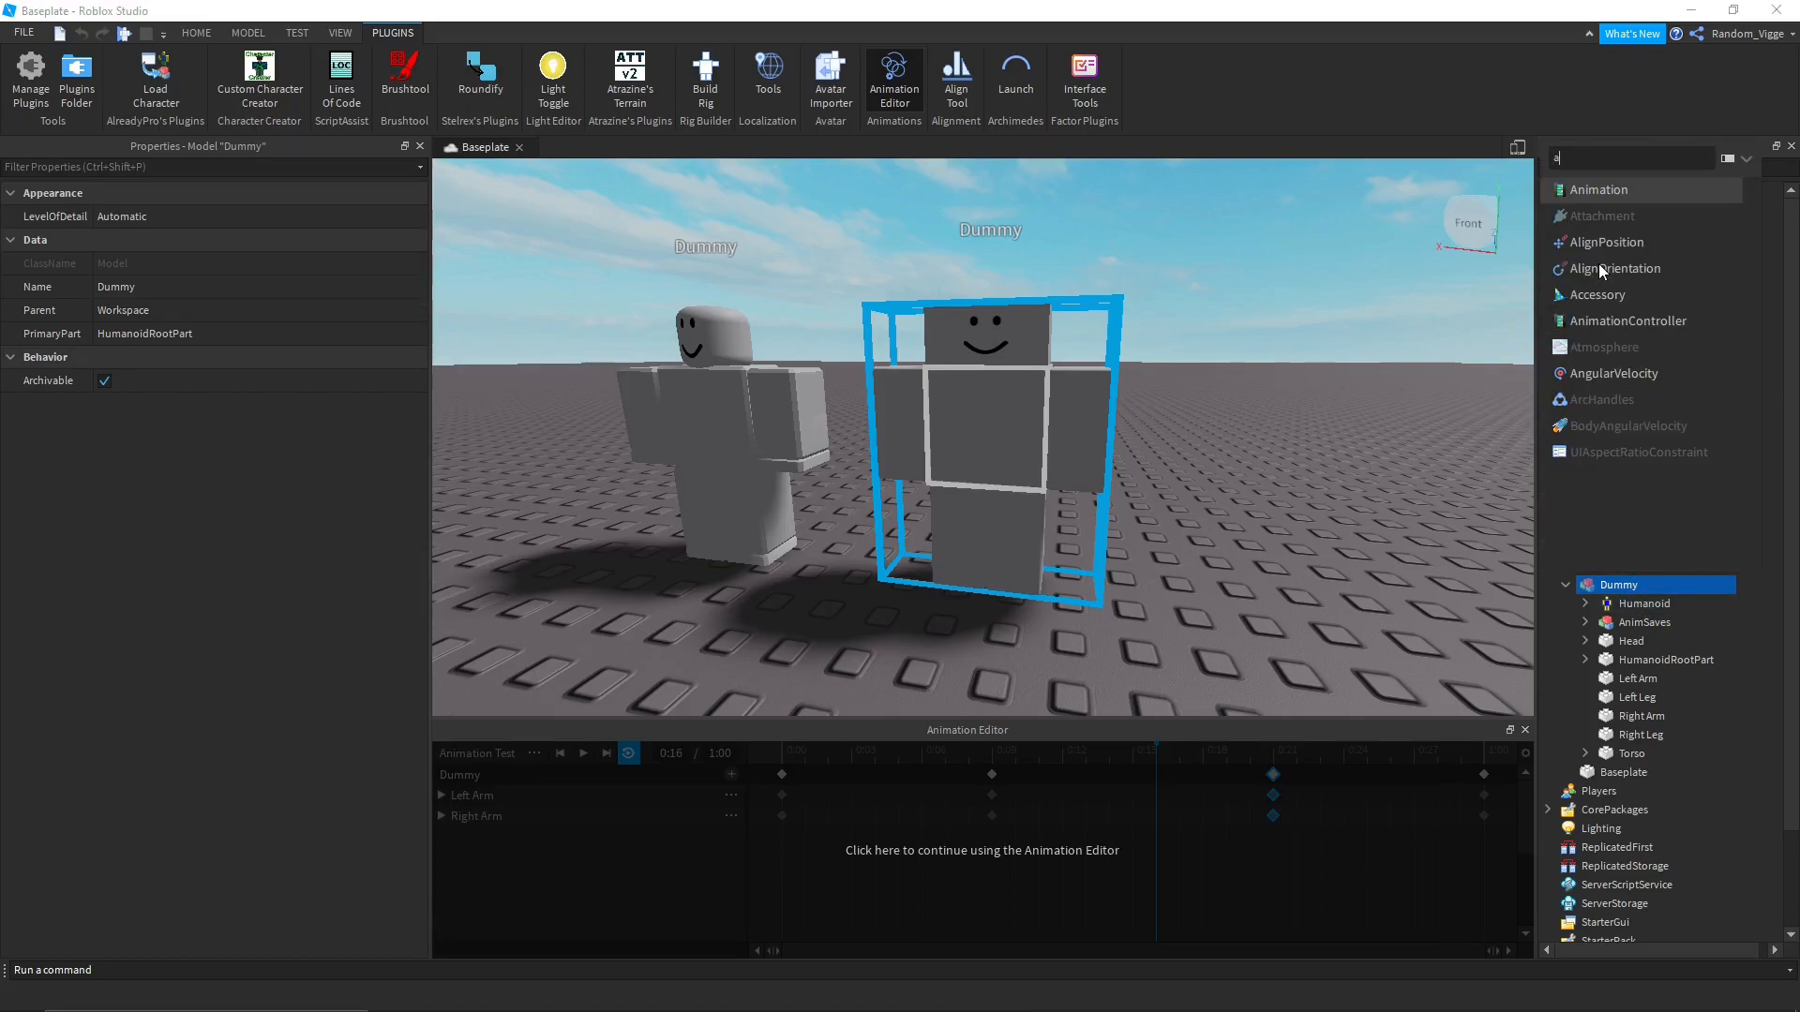
pyautogui.click(1605, 191)
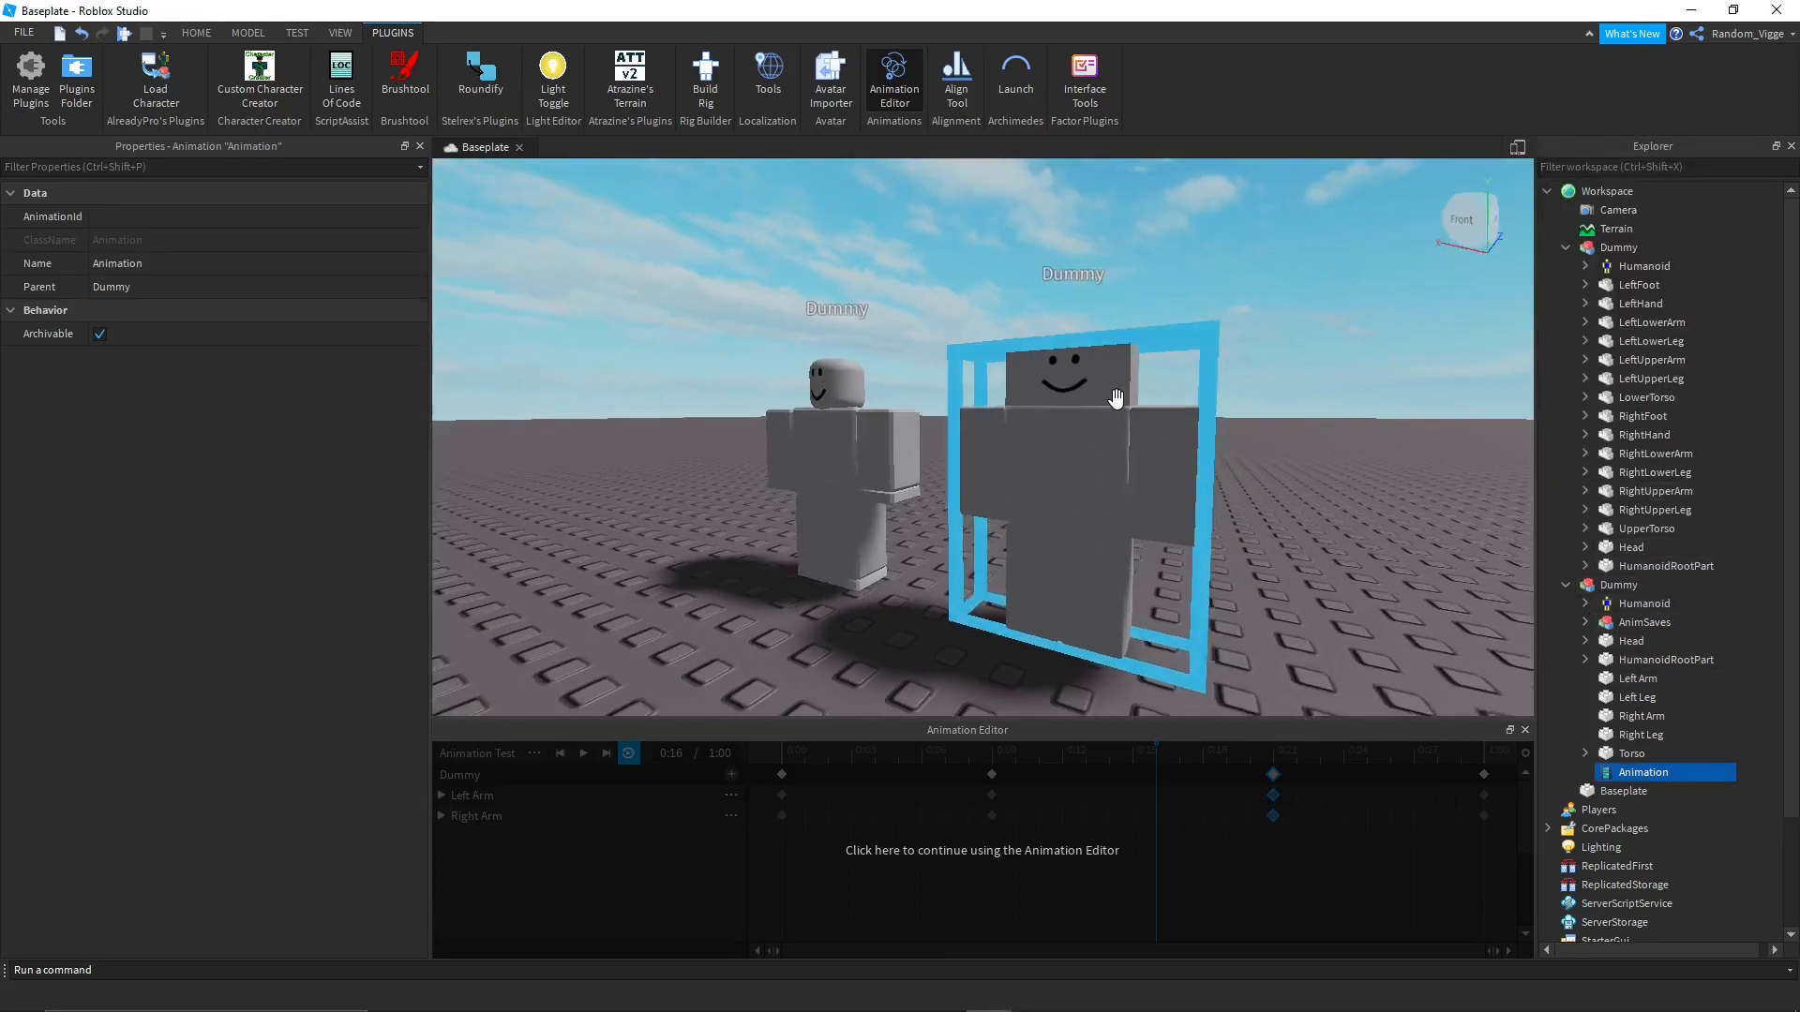
pyautogui.click(264, 214)
pyautogui.hotkey('ctrl', 'v')
pyautogui.press('Return')
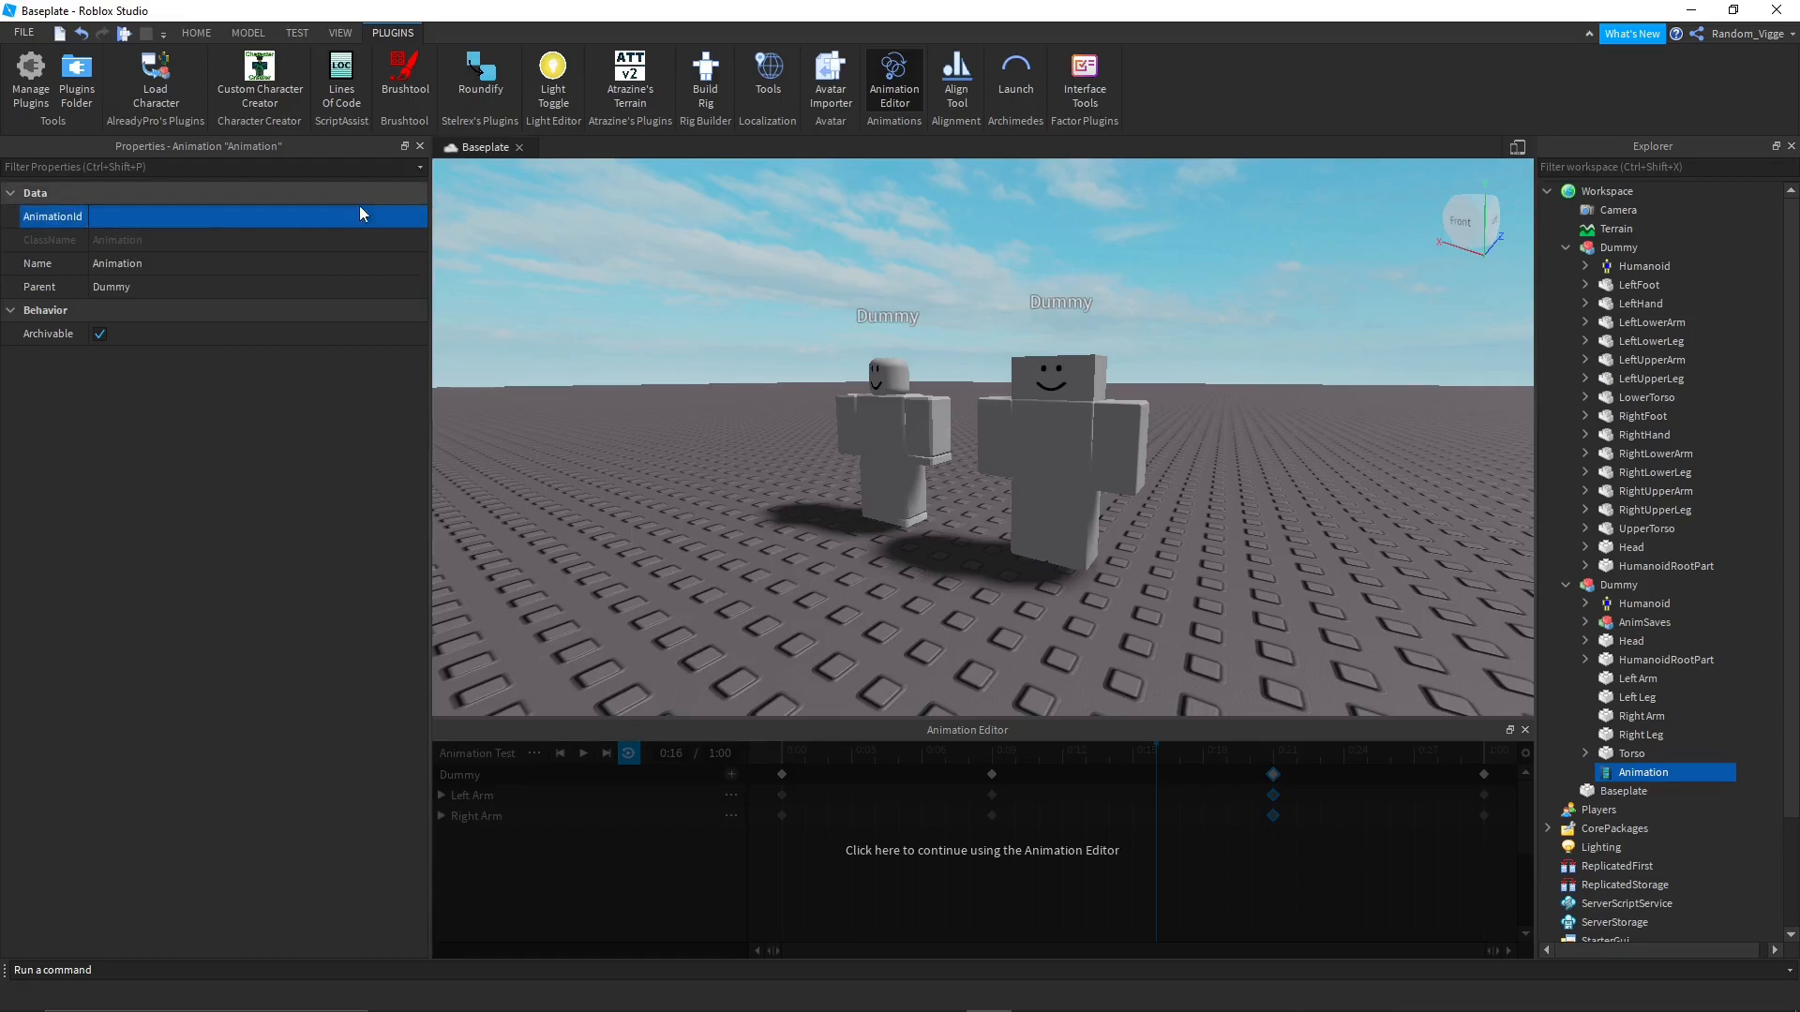
# Delete the R15 dummy from the Workspace and select the R6 dummy.
pyautogui.click(1618, 247)
pyautogui.press('Delete')
pyautogui.click(1618, 248)
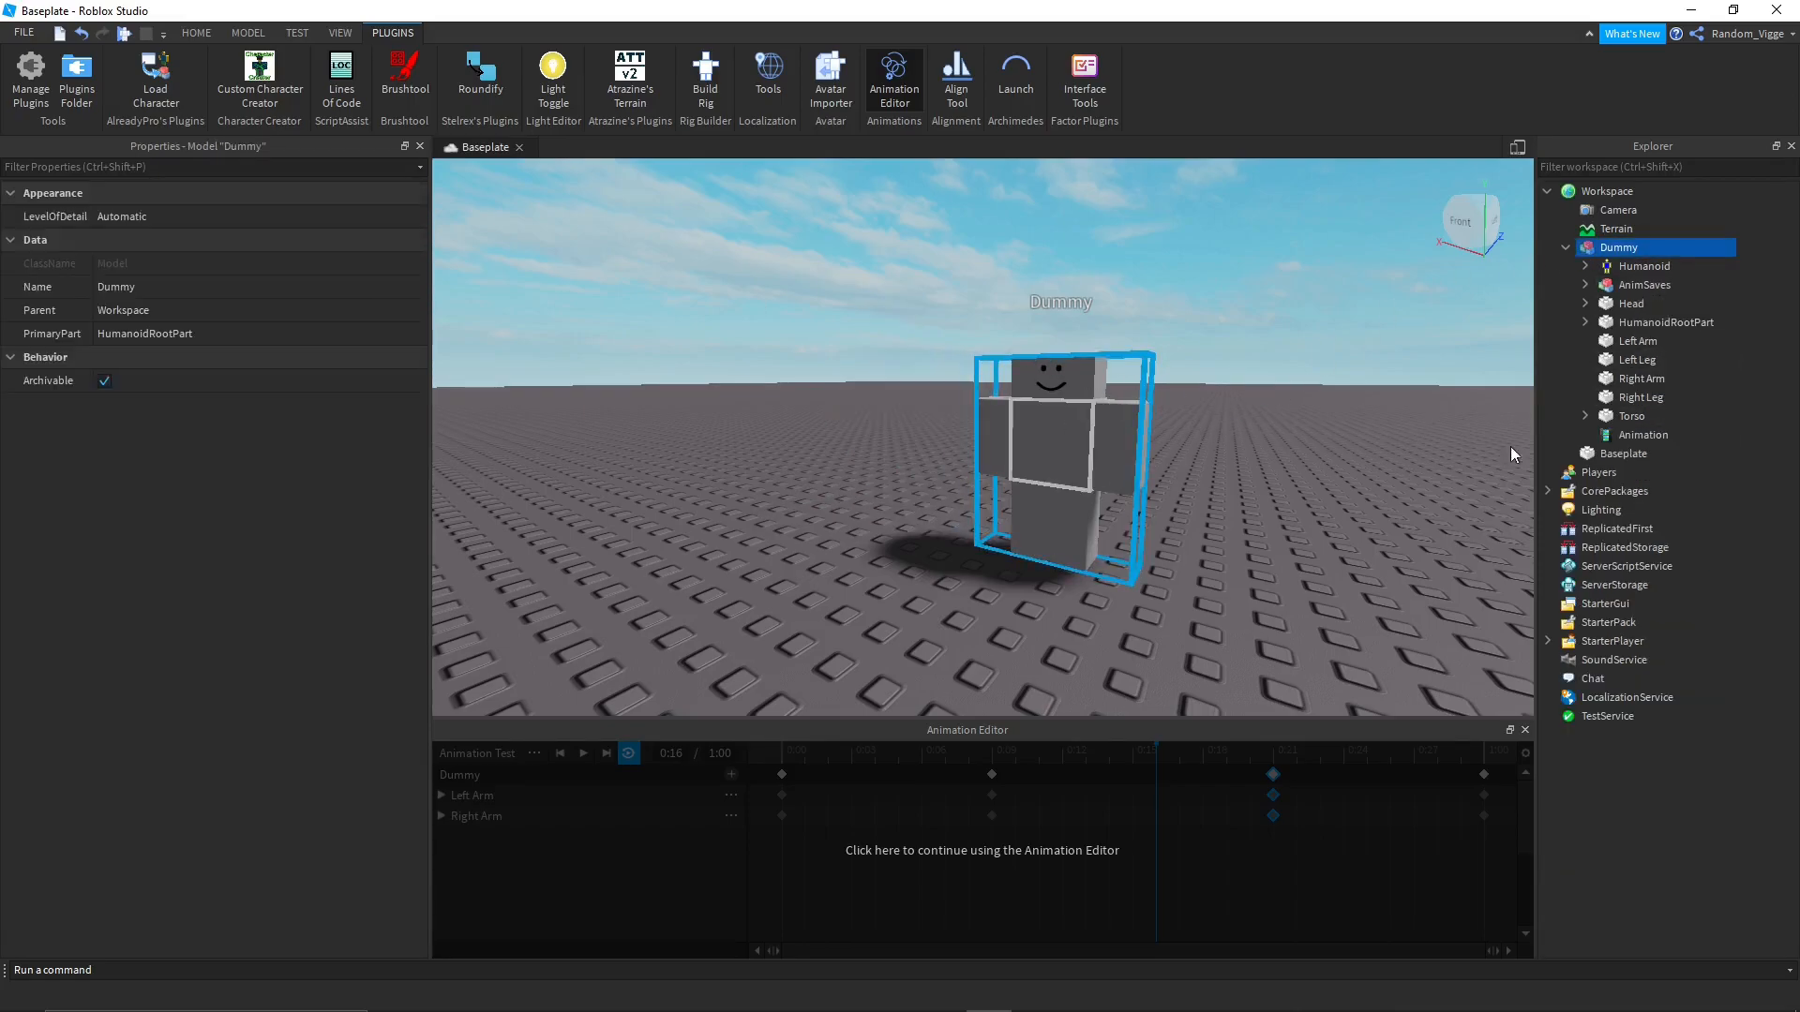
# Check the AnimationId of the Animation object inside the R6 dummy.
pyautogui.click(1615, 439)
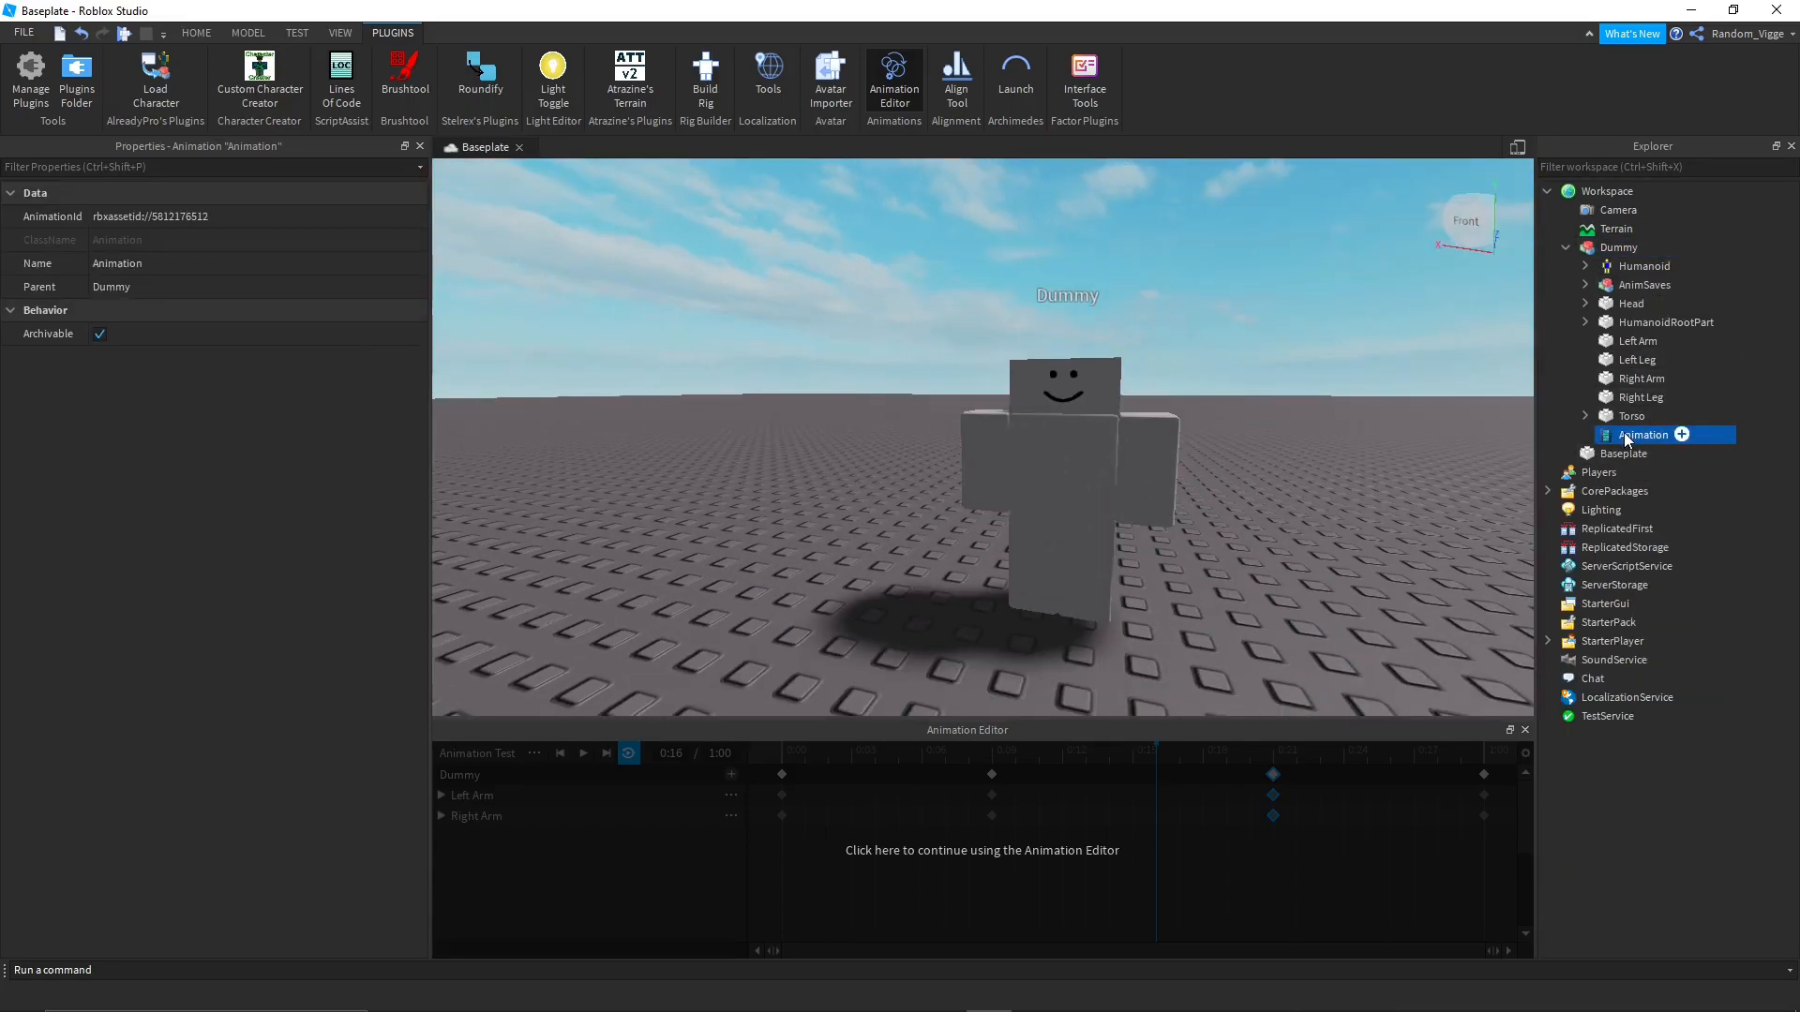
pyautogui.click(234, 216)
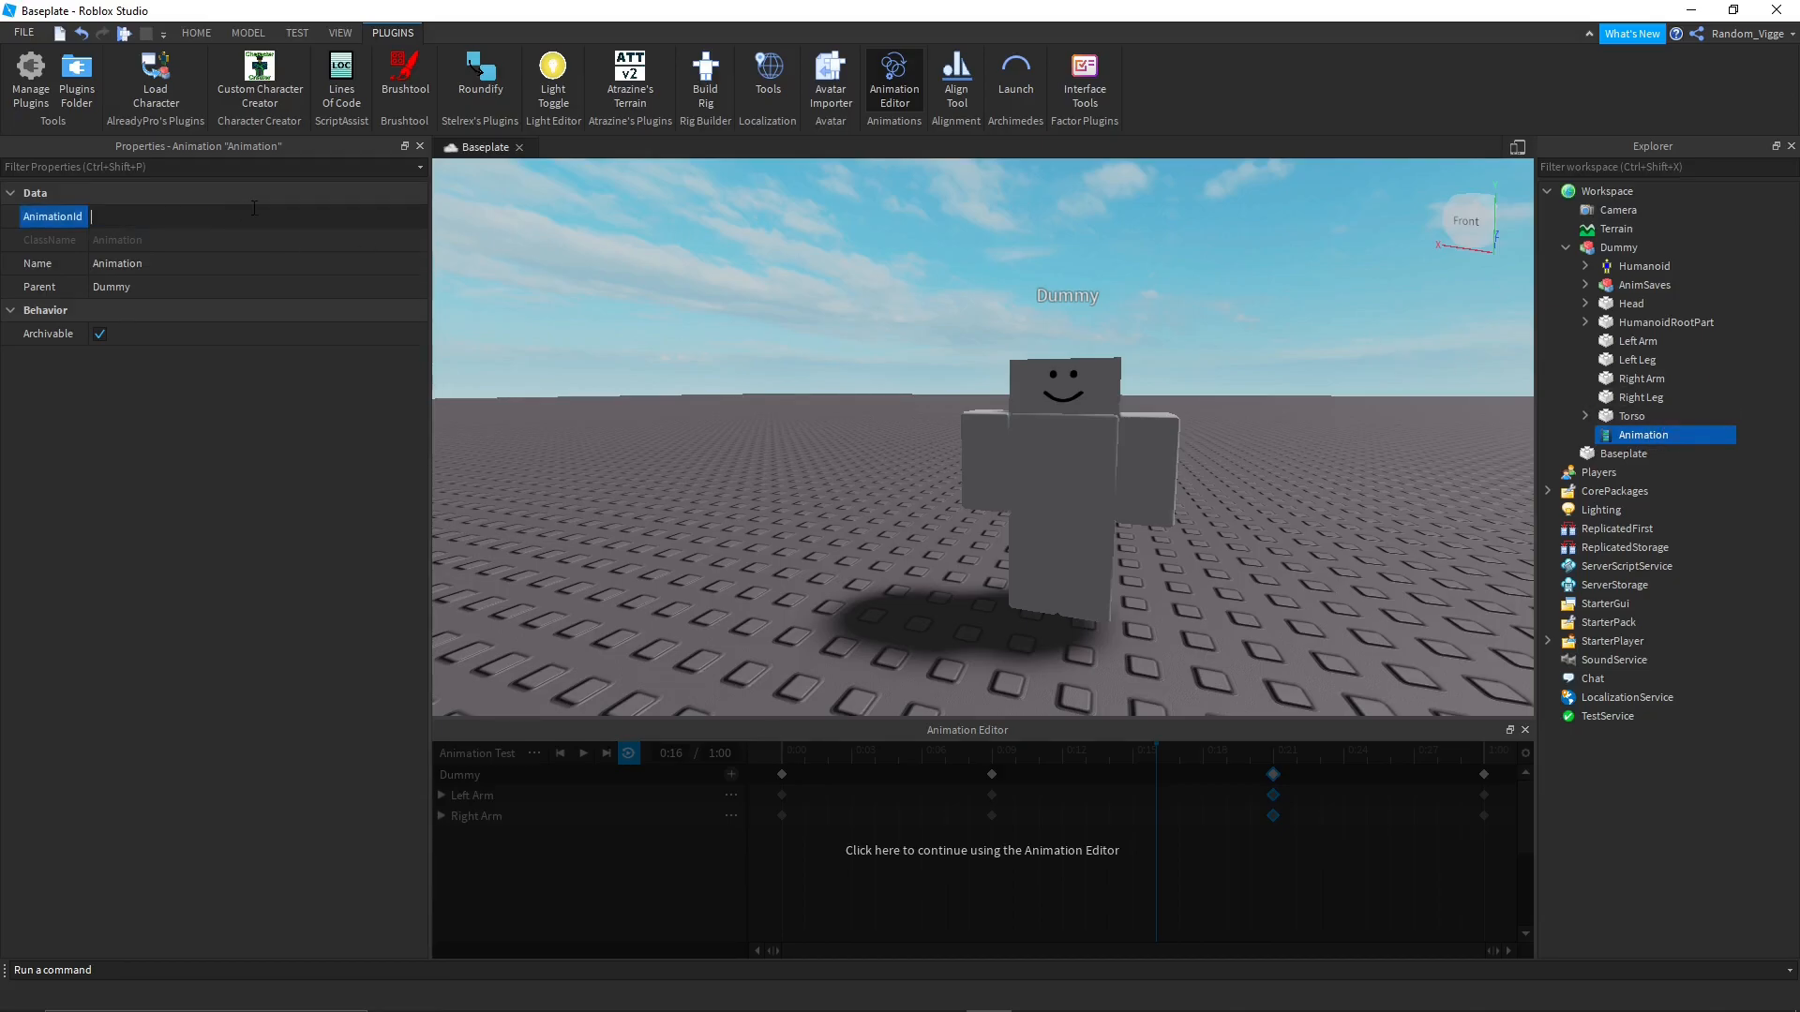
pyautogui.click(1041, 455)
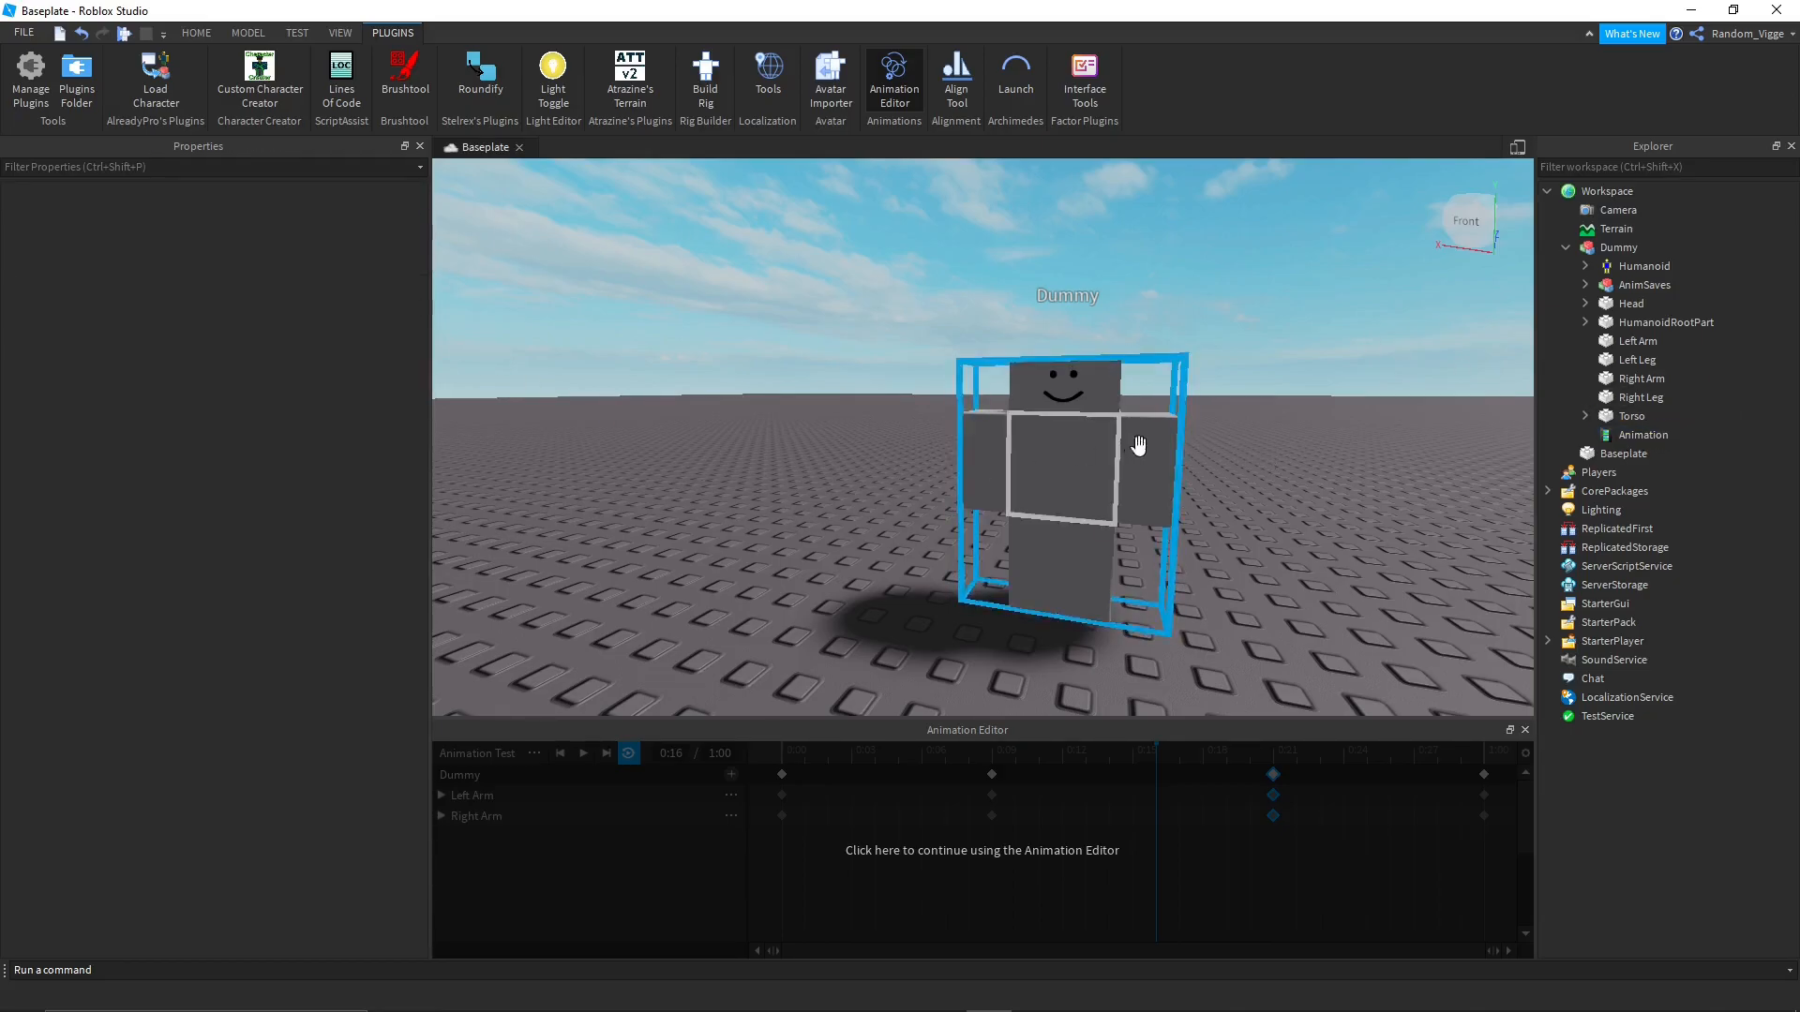
pyautogui.click(1594, 435)
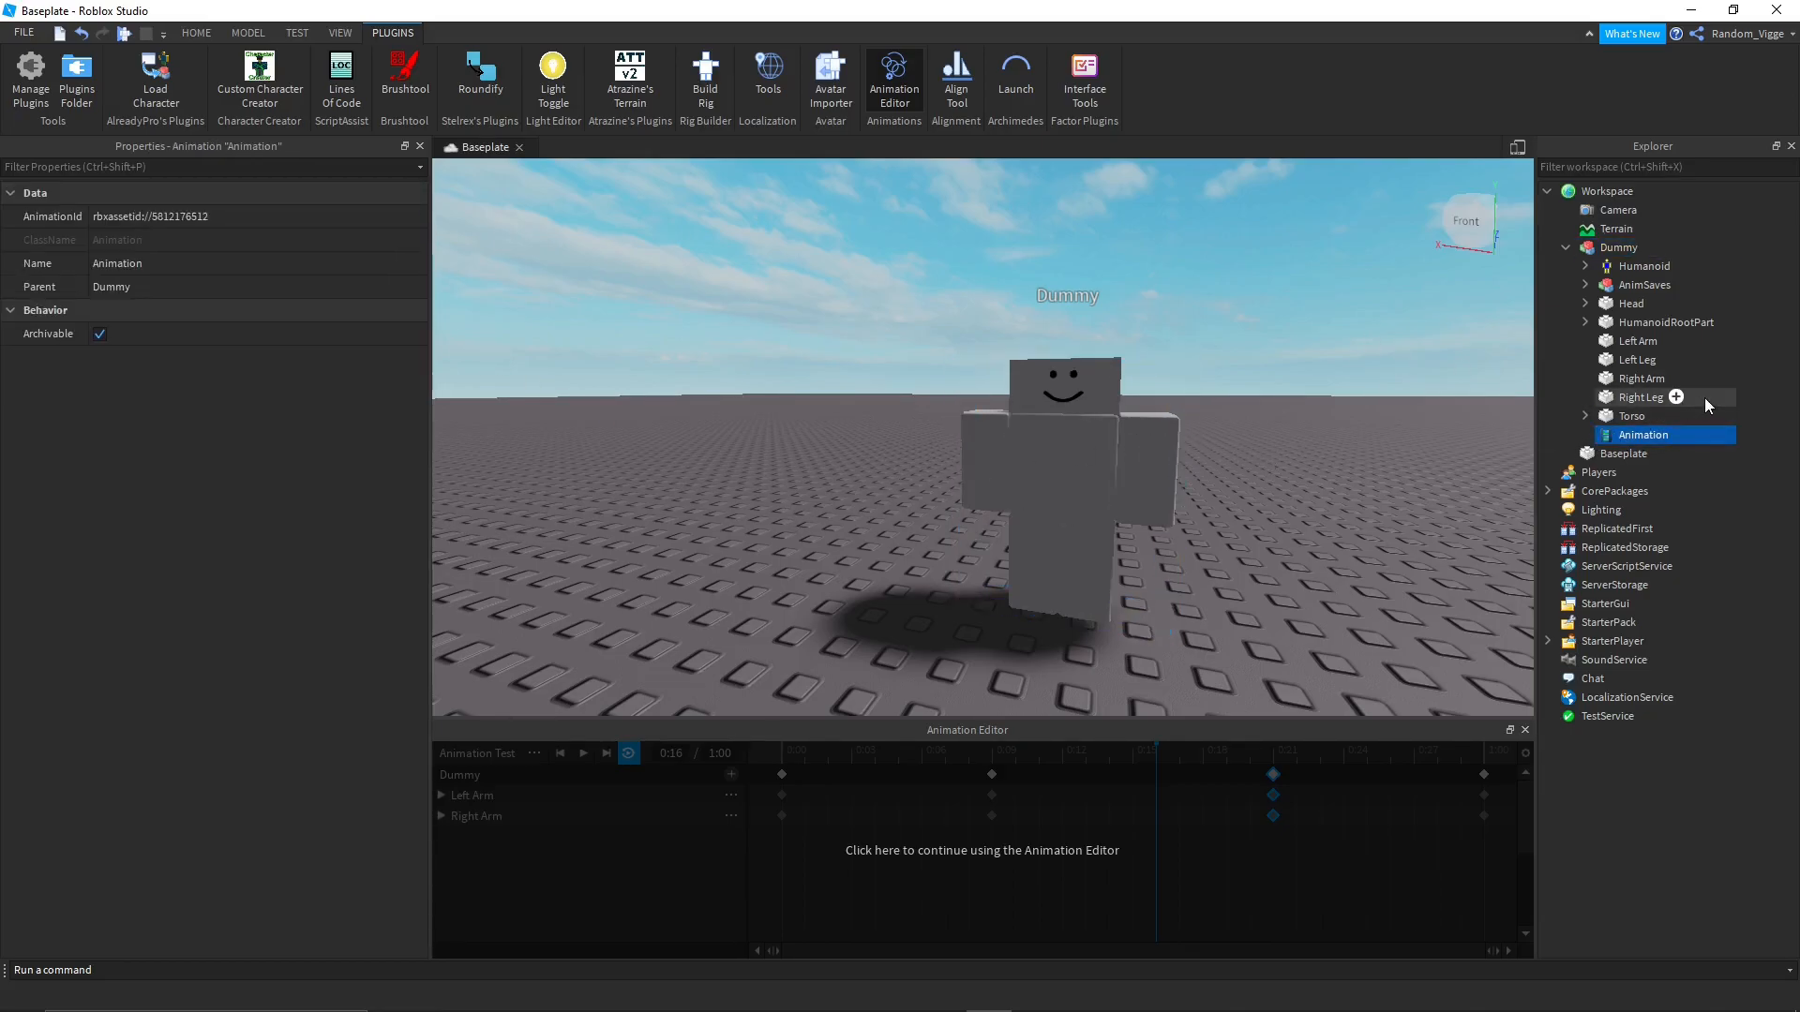
# Rename the Animation object inside the dummy to AnimationTest.
pyautogui.rightClick(1656, 439)
pyautogui.click(1620, 522)
pyautogui.press('End')
pyautogui.write('Tes')
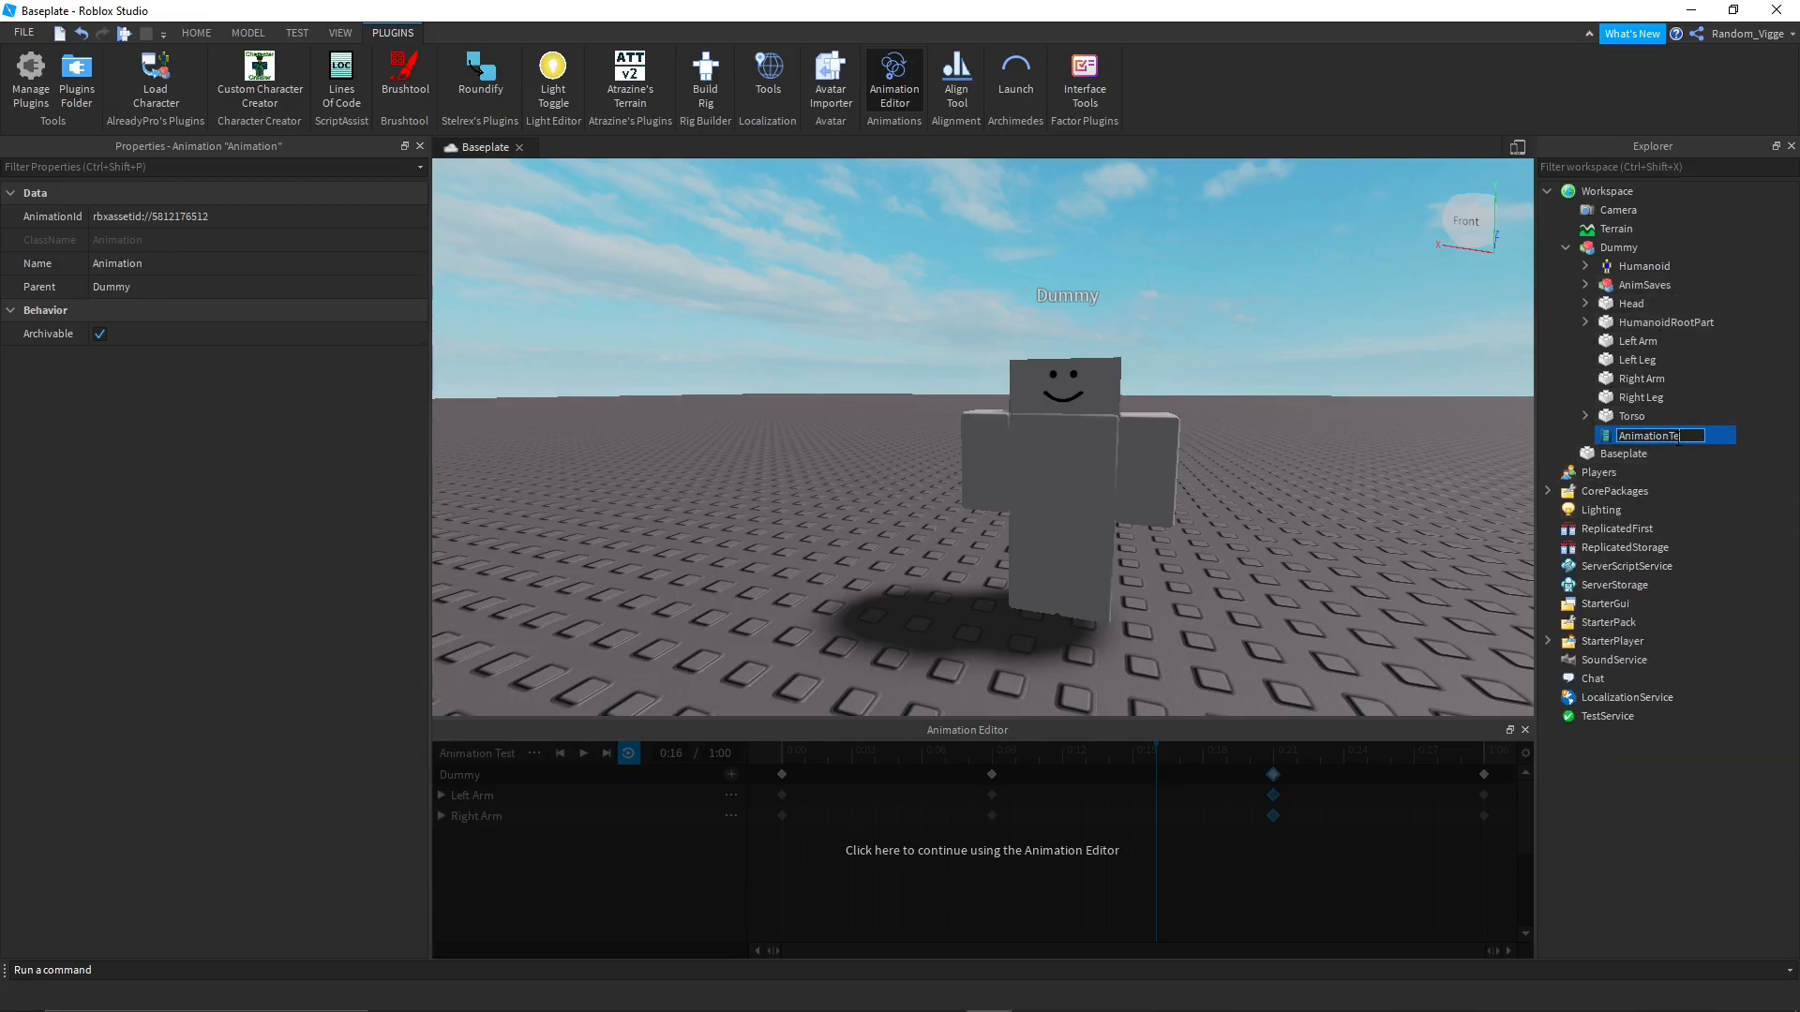
pyautogui.write('st')
pyautogui.press('Return')
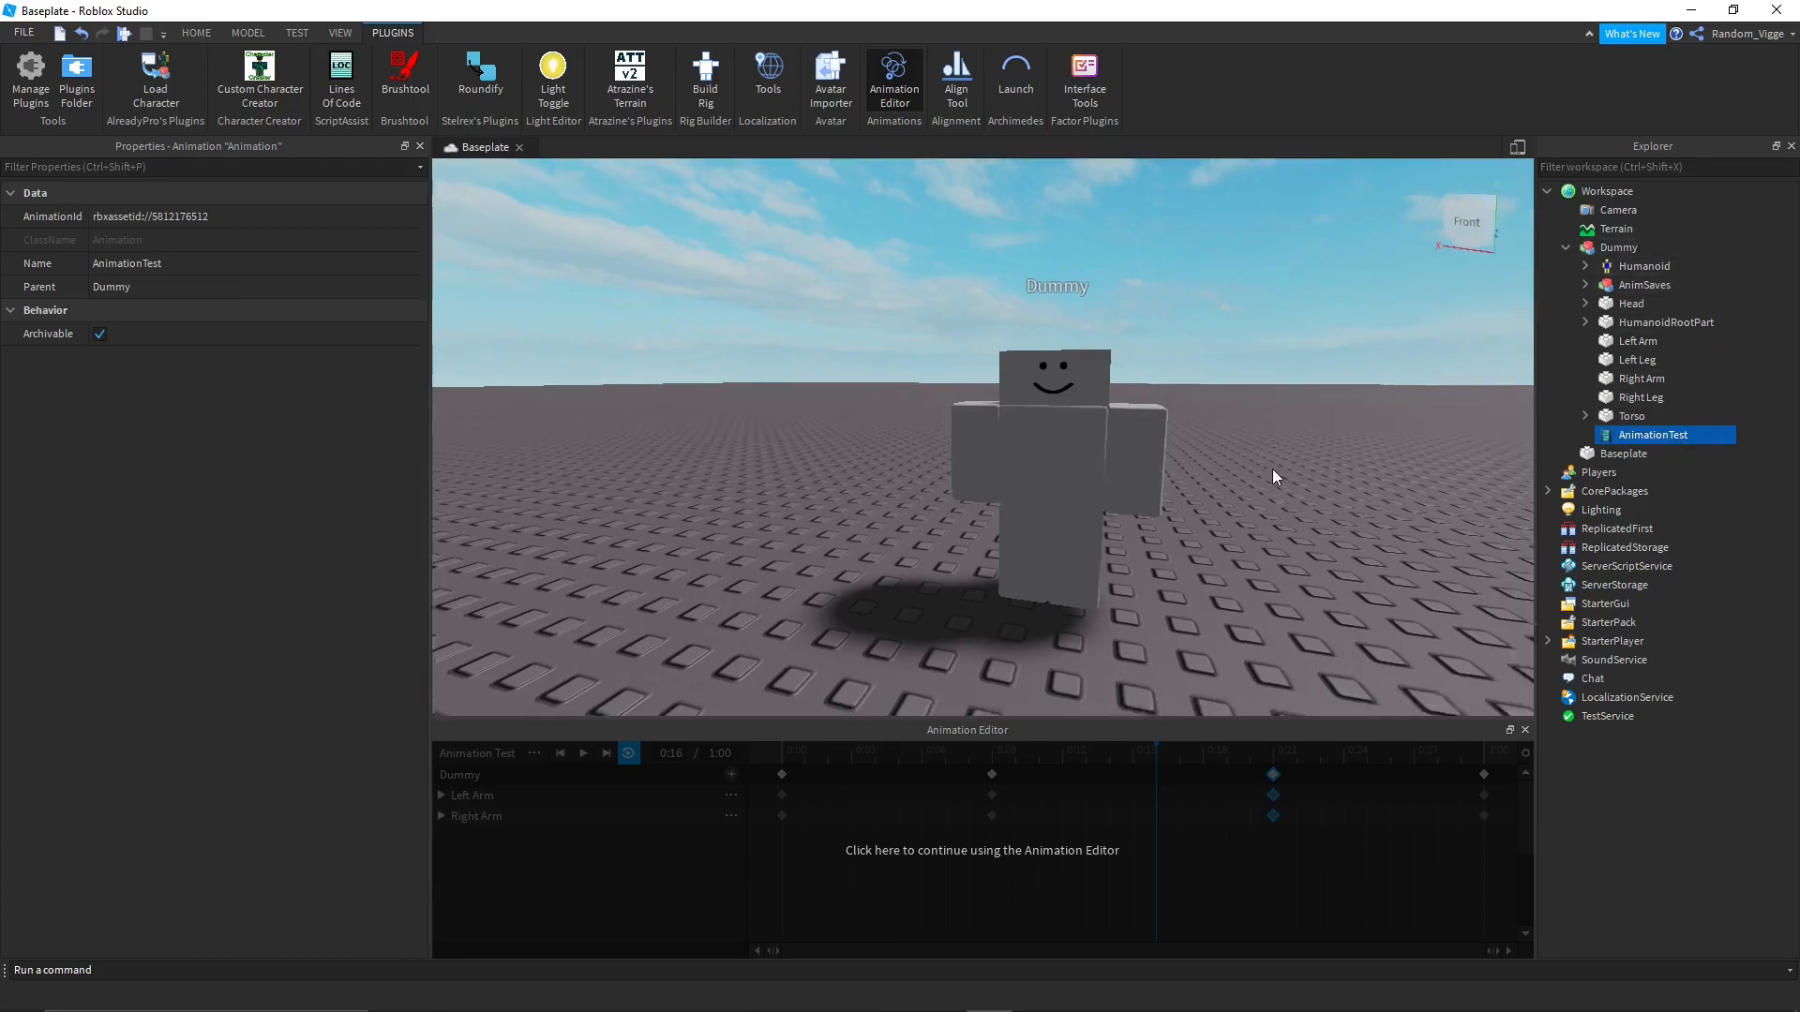
# Run the place to see how the dummy behaves without a script, and stop the test.
pyautogui.scroll(3, 1269, 467)
pyautogui.scroll(-5, 1269, 469)
pyautogui.moveTo(1391, 570); pyautogui.dragTo(1307, 488, button='right')
pyautogui.scroll(1, 1308, 487)
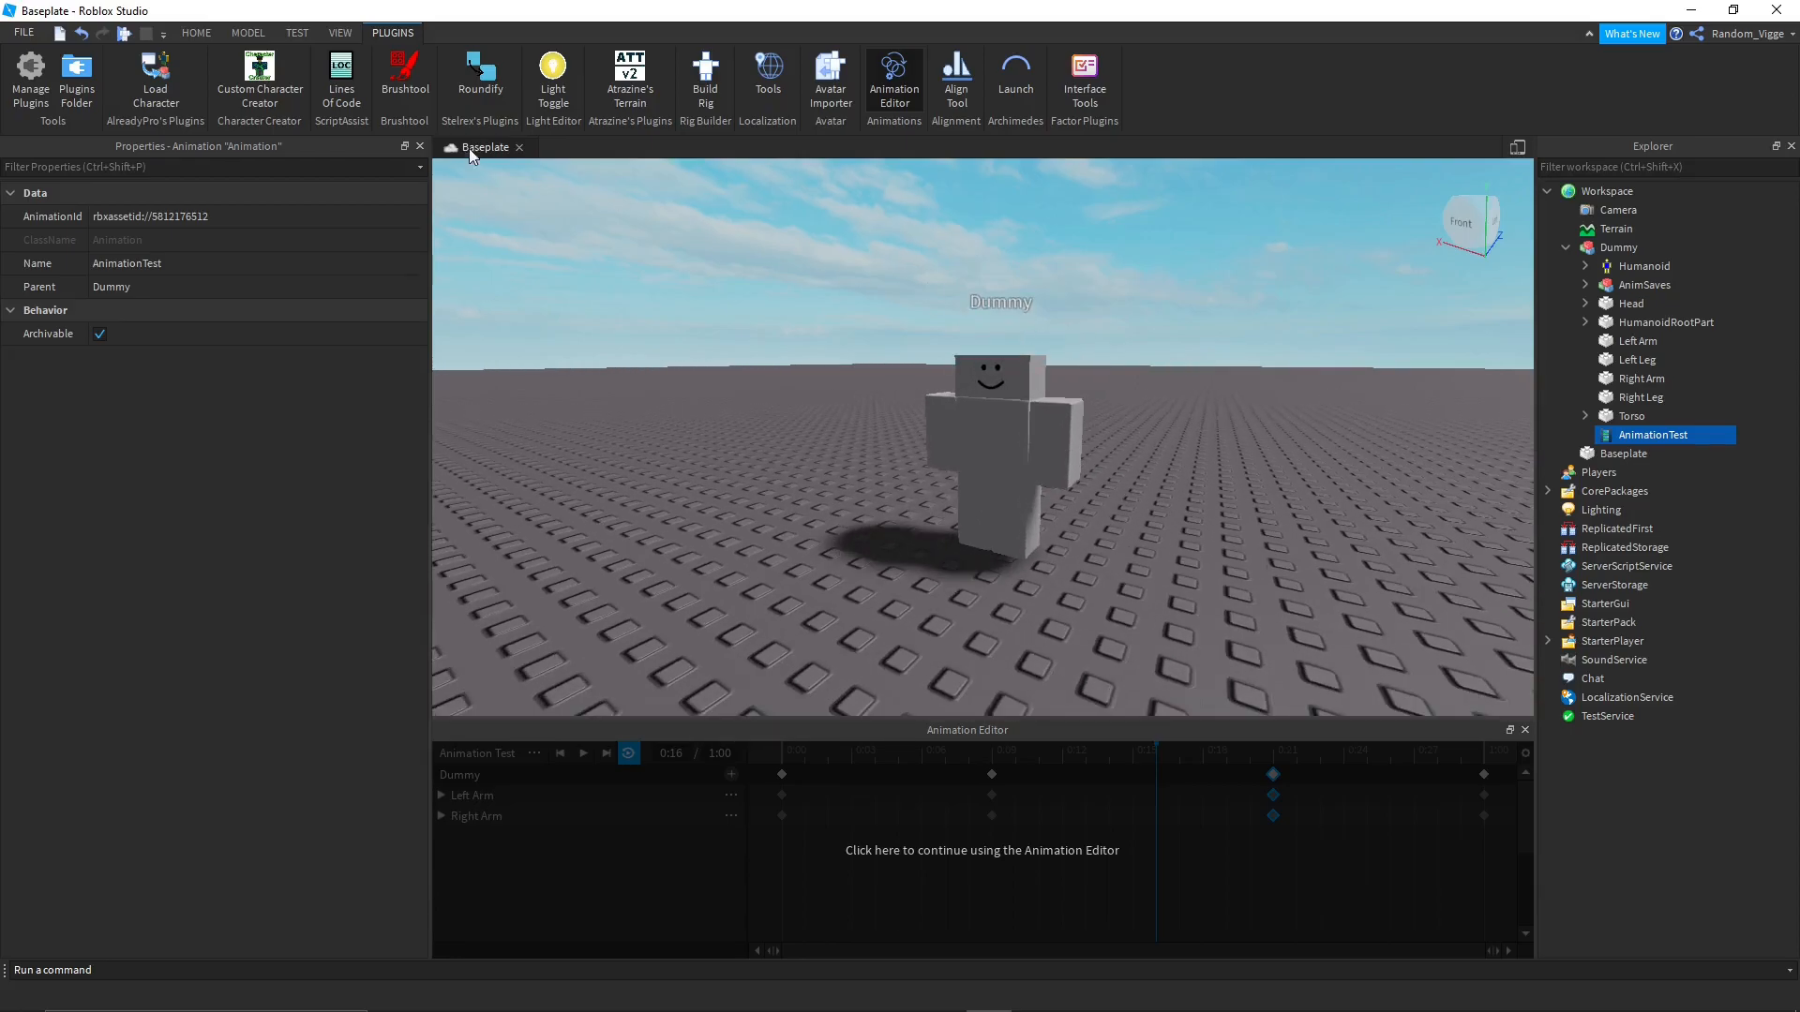
pyautogui.click(201, 34)
pyautogui.click(784, 100)
pyautogui.click(793, 162)
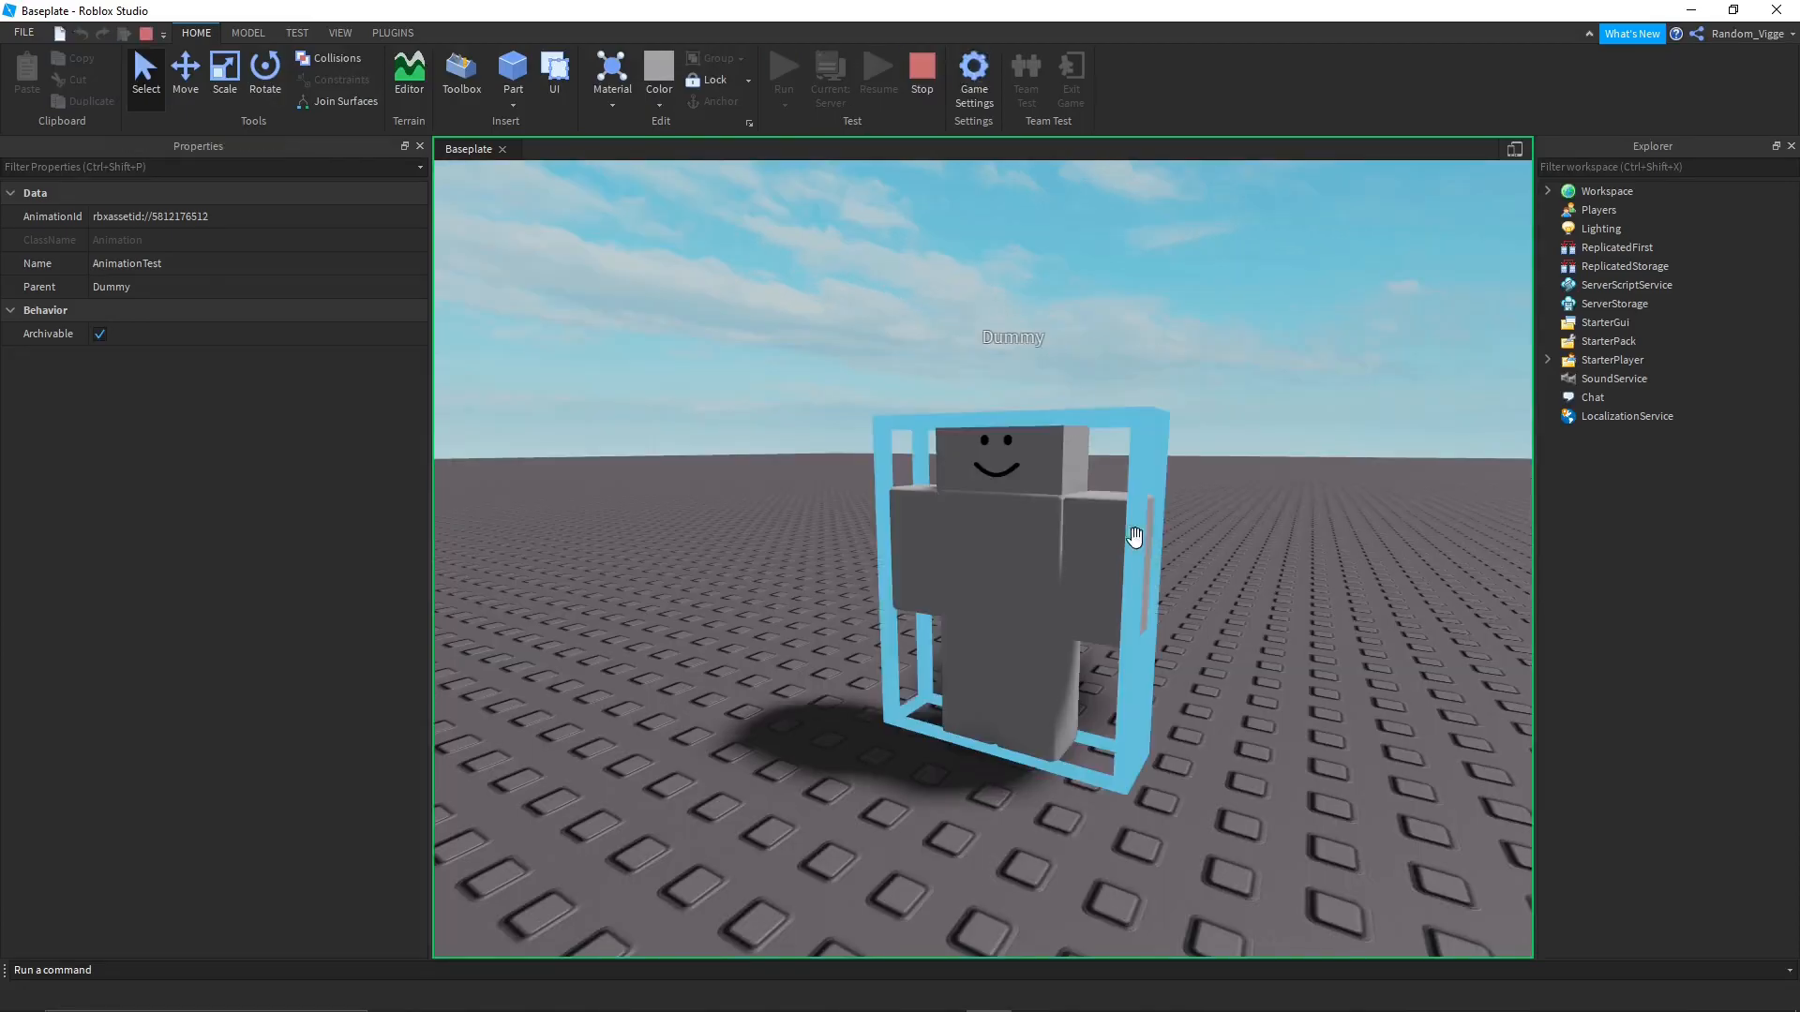
pyautogui.click(922, 72)
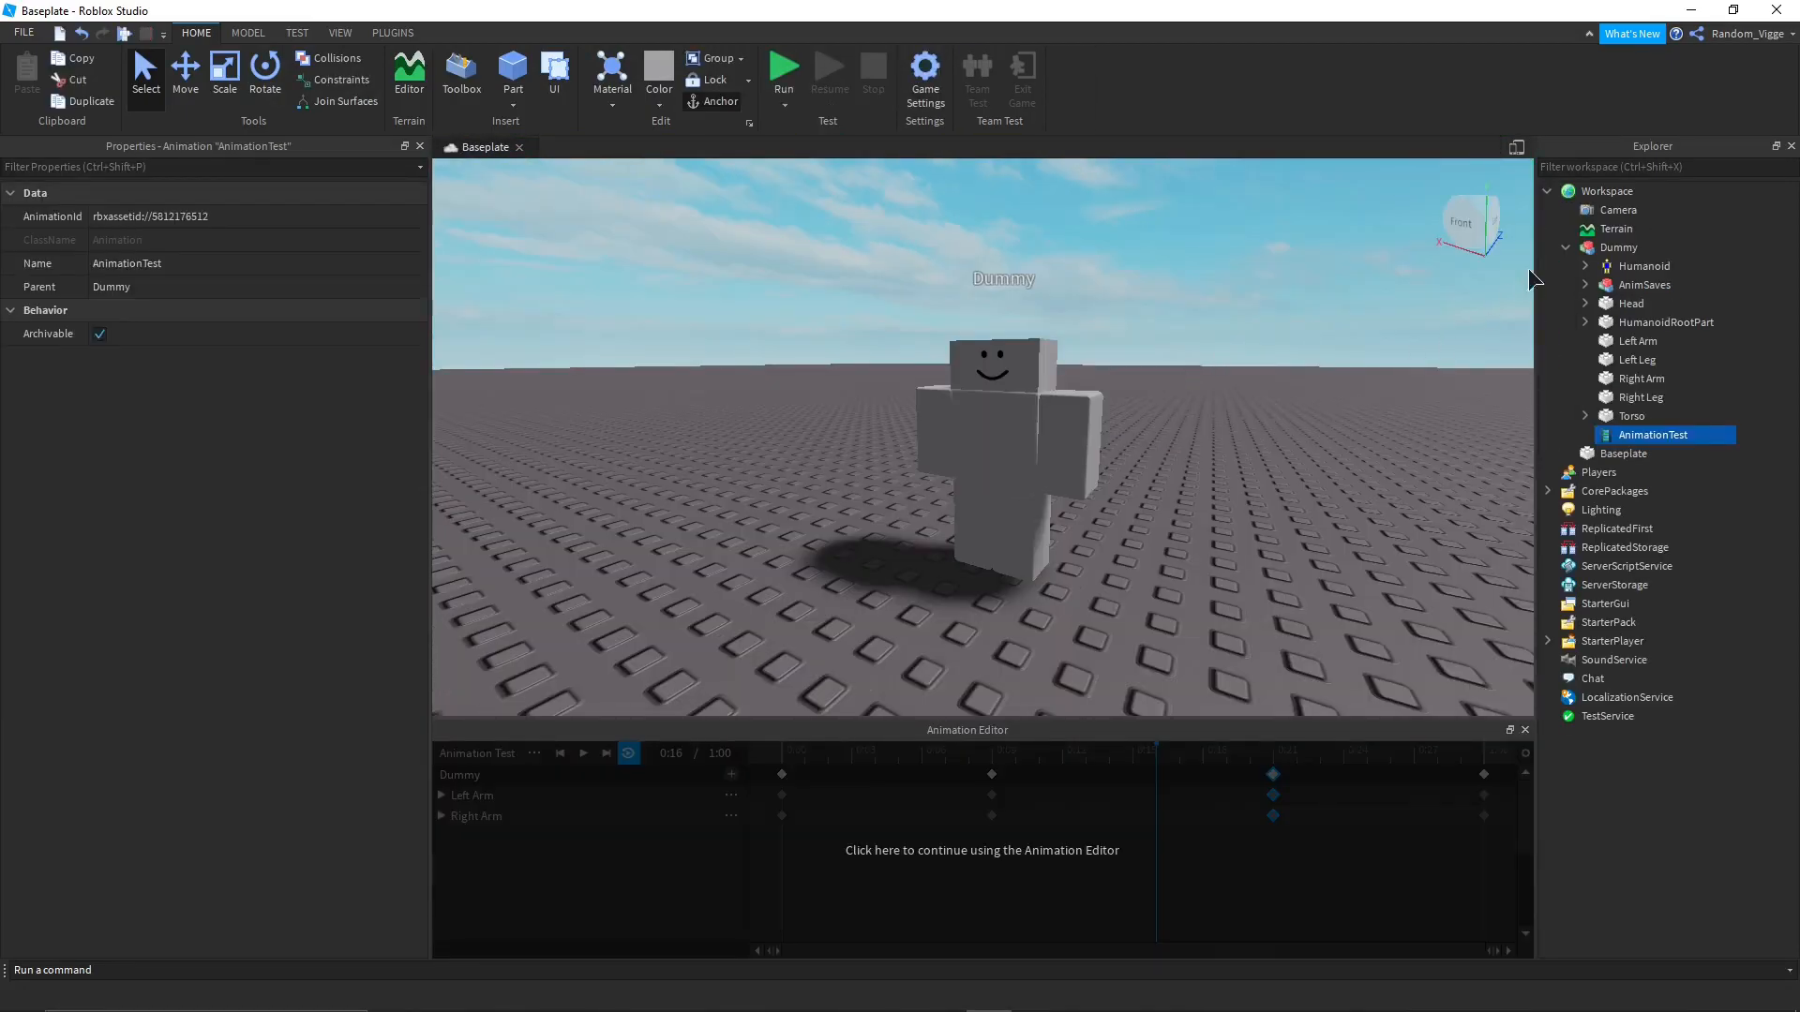
# Add a Script object inside the R6 dummy model.
pyautogui.click(1641, 248)
pyautogui.click(1650, 247)
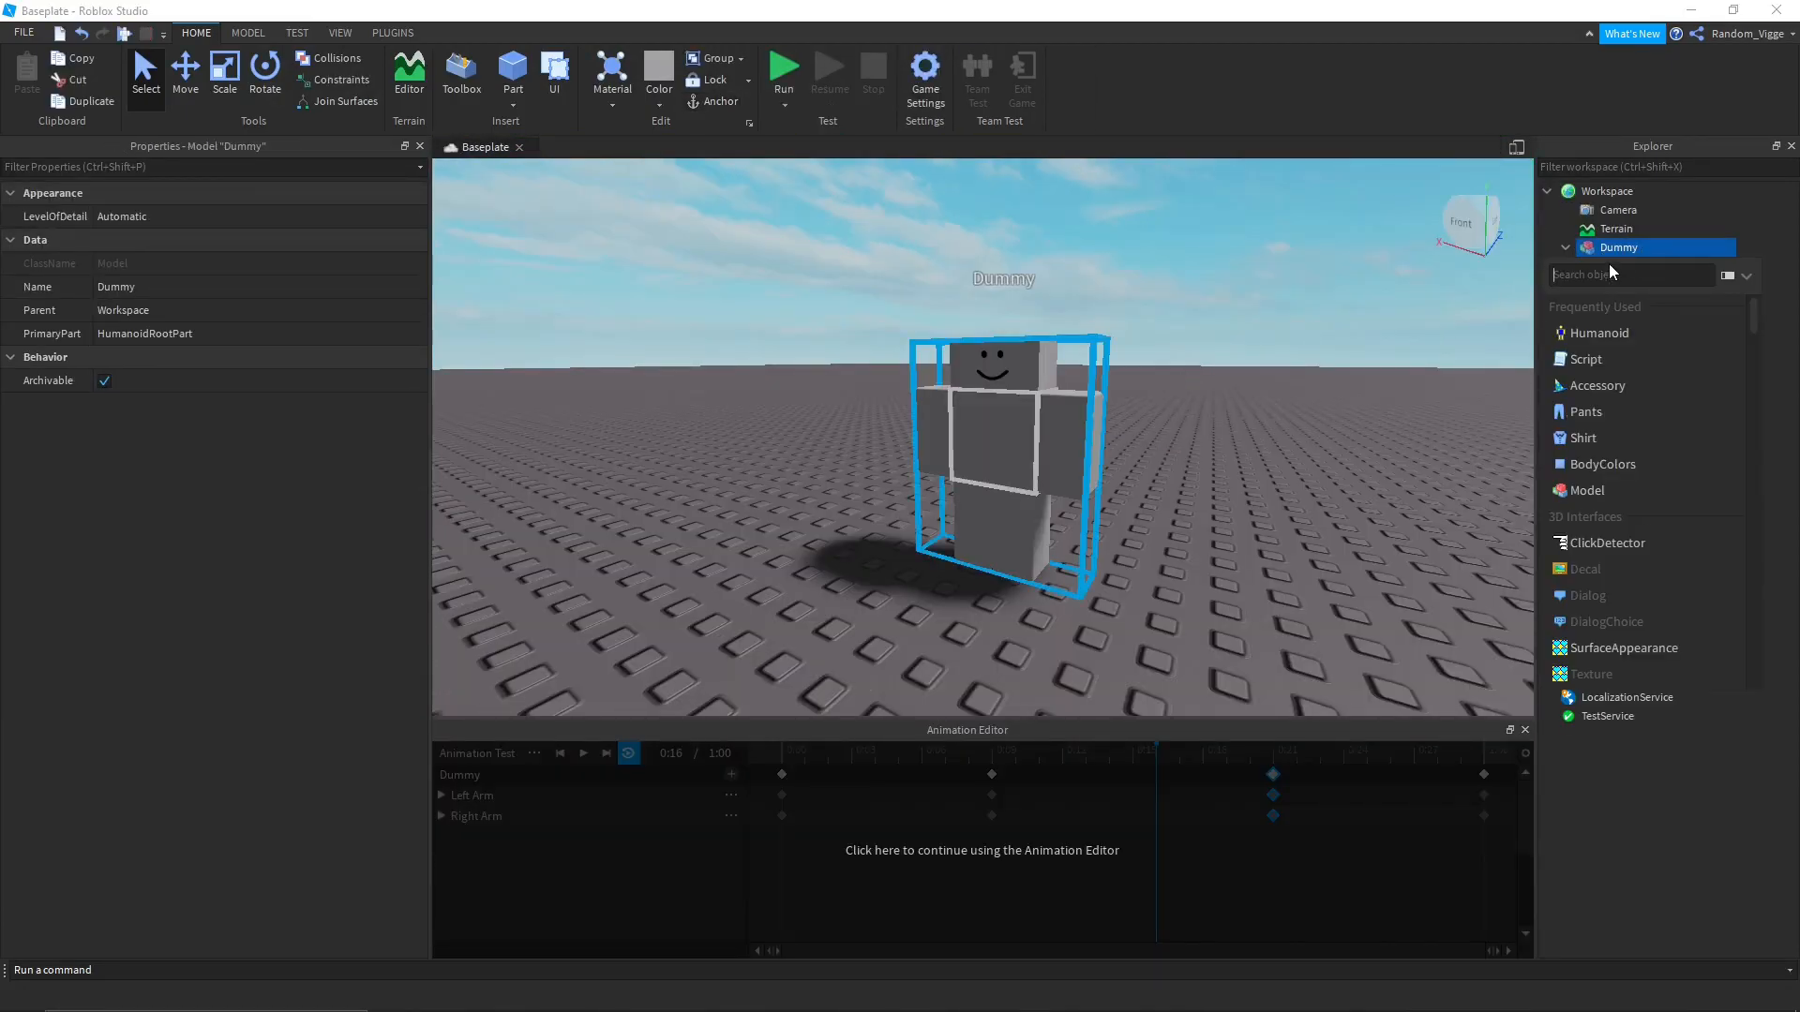
pyautogui.click(1603, 366)
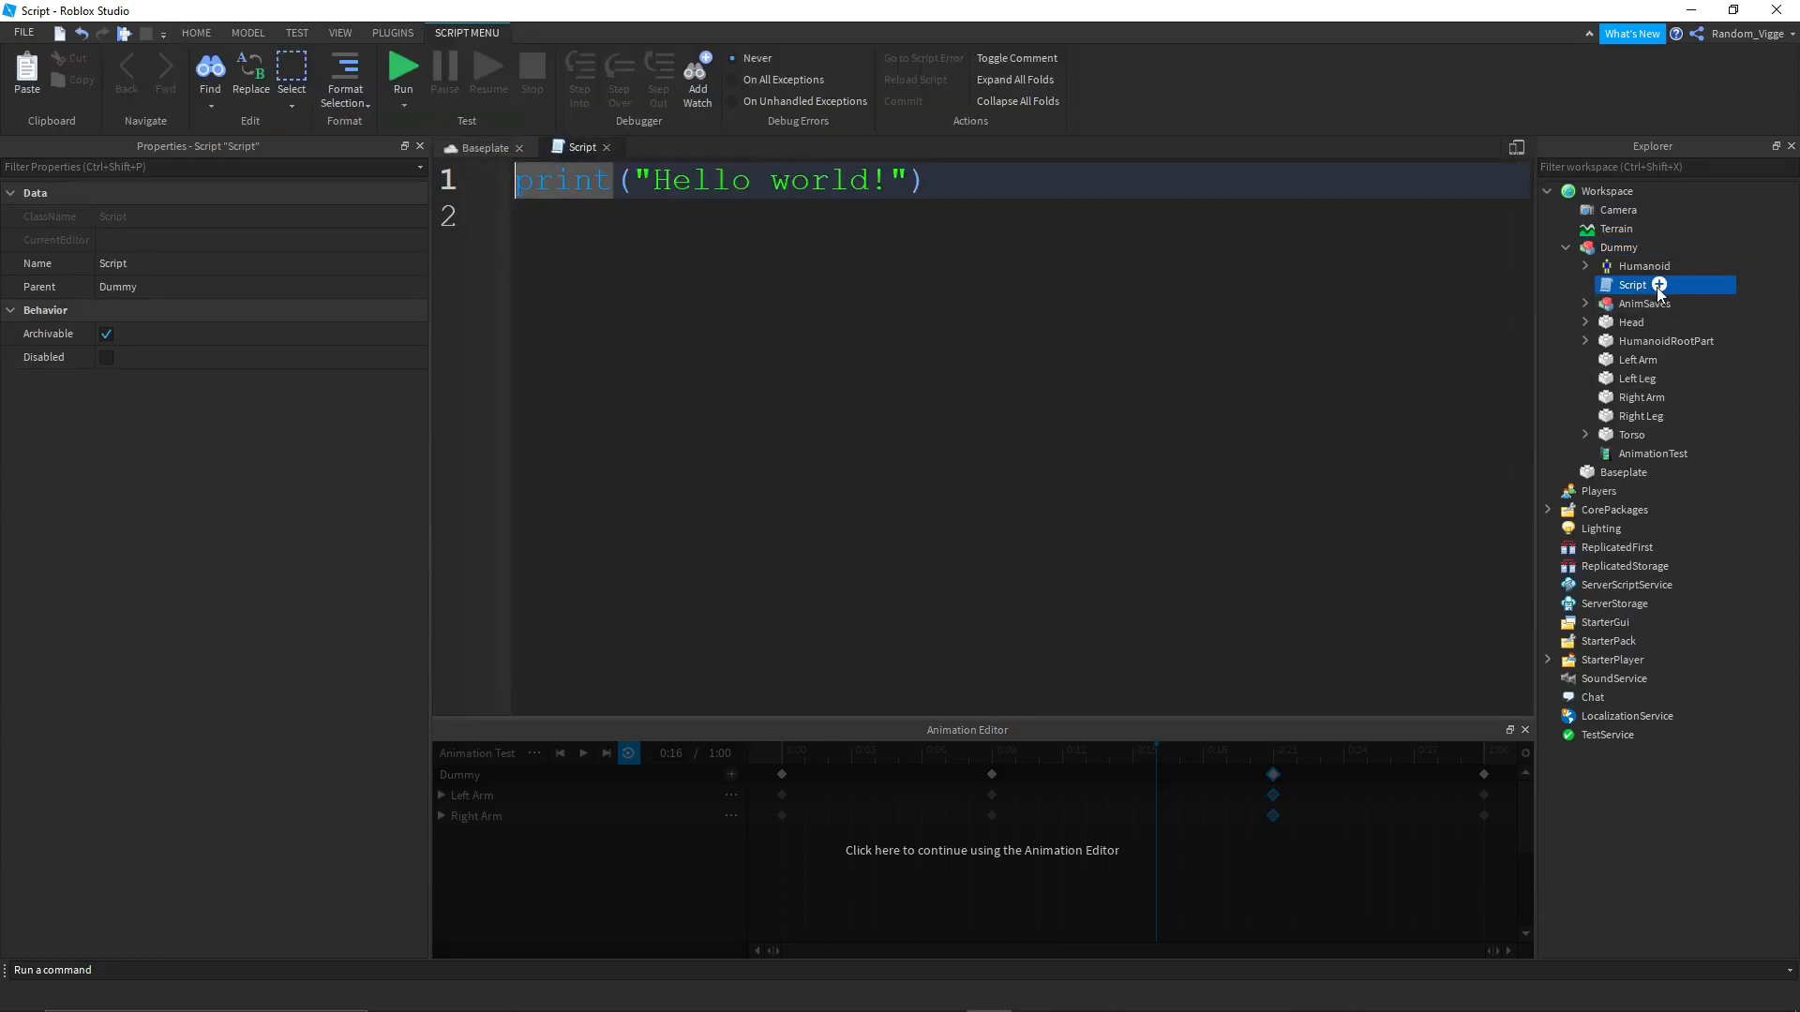
# Replace the script's default code with the line "local Dummy = script.Parent".
pyautogui.click(984, 353)
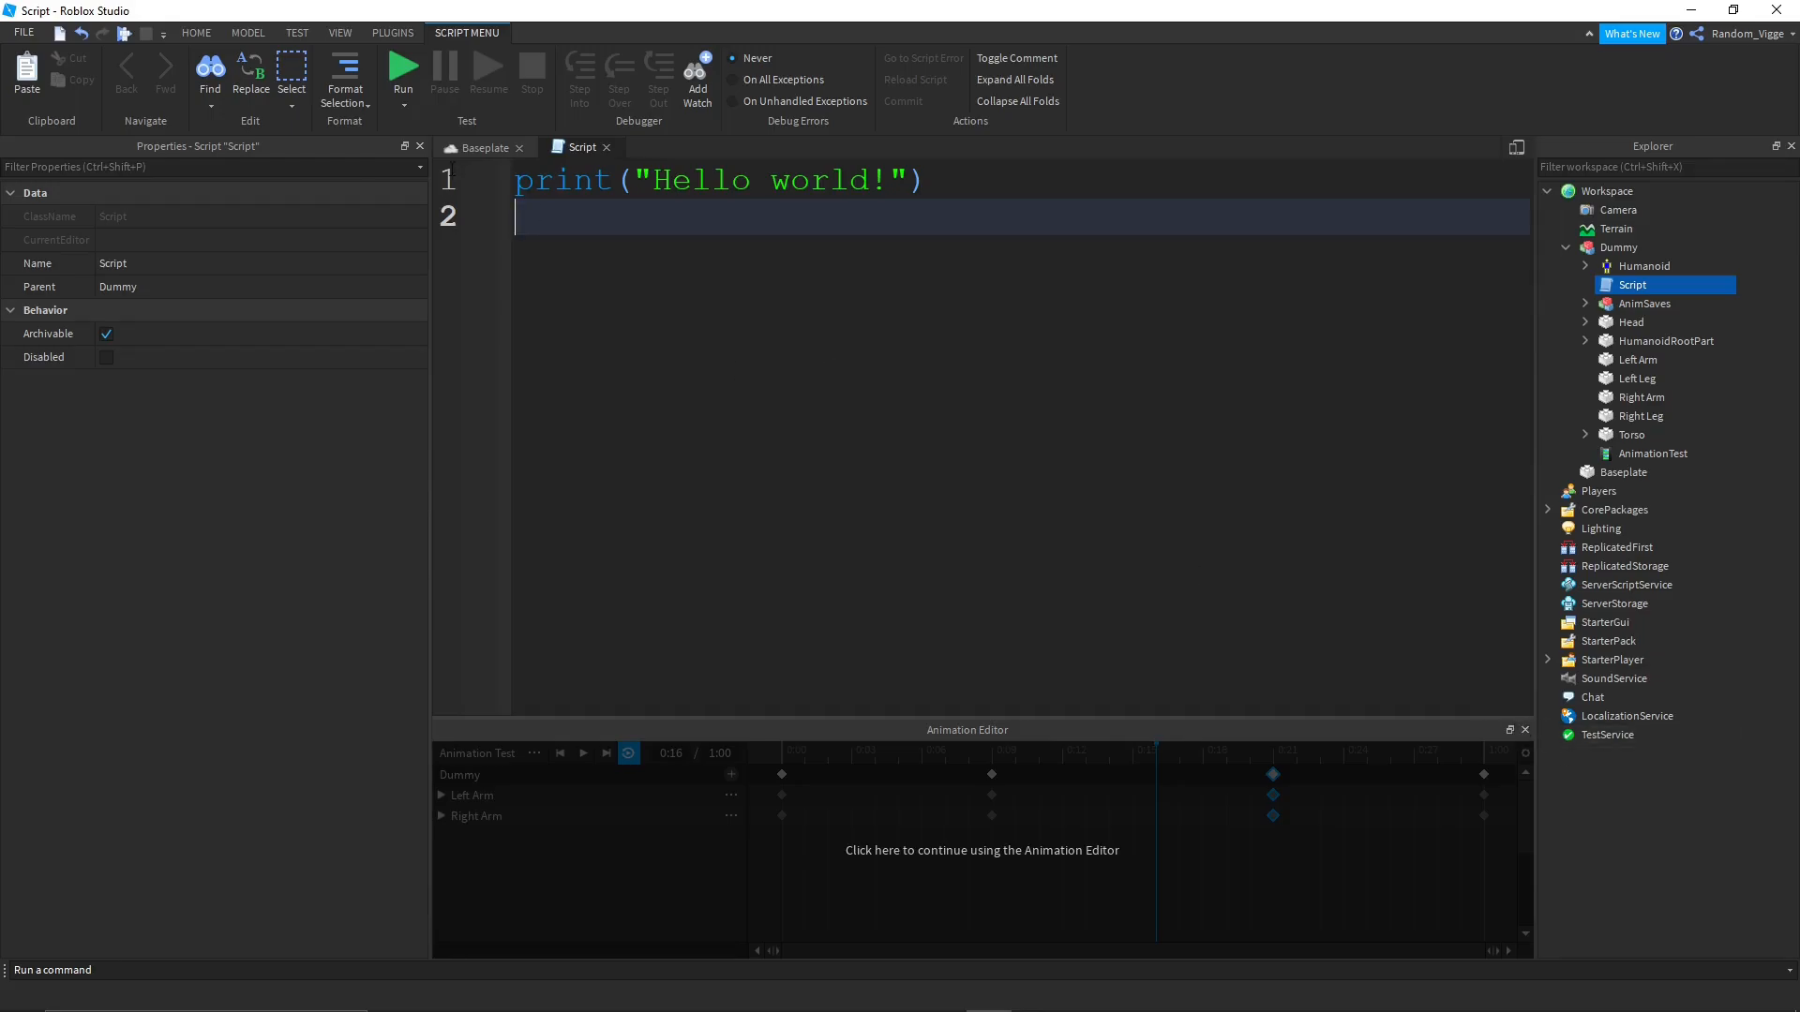
pyautogui.hotkey('ctrl', 'a')
pyautogui.press('BackSpace')
pyautogui.write('locla')
pyautogui.press('BackSpace')
pyautogui.press('BackSpace')
pyautogui.write('al Dum')
pyautogui.write('script.Parent')
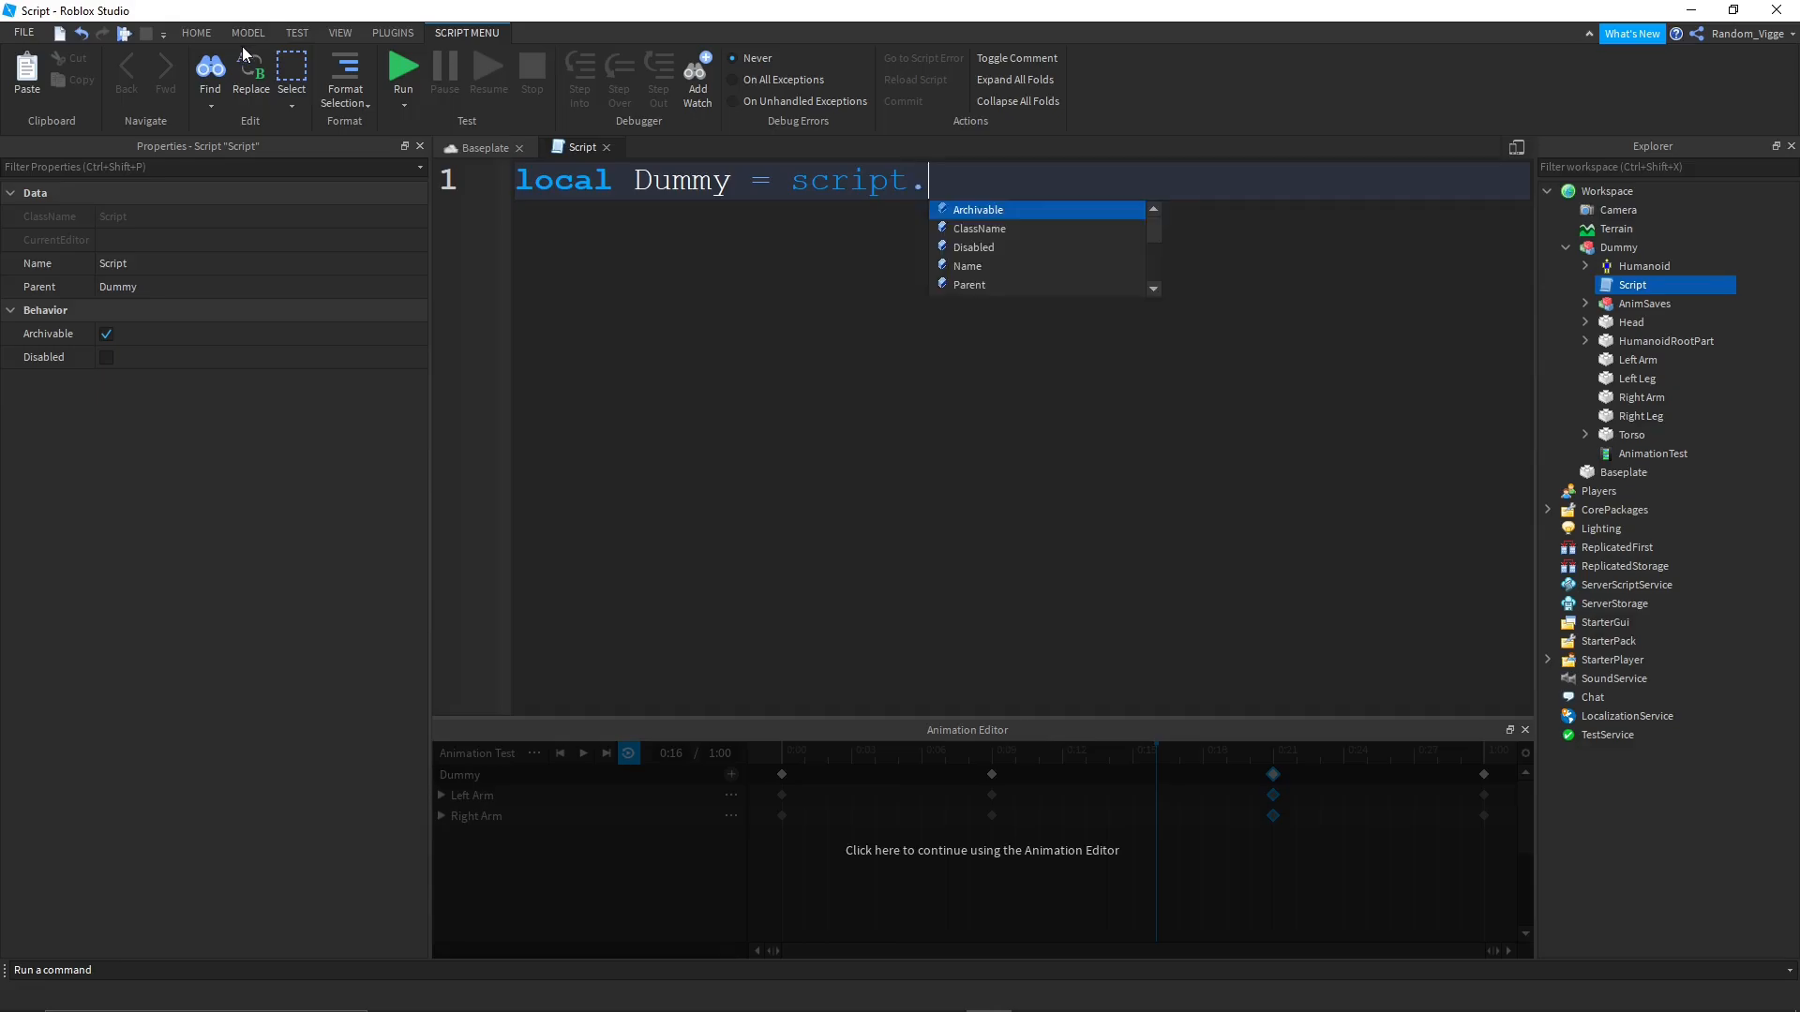
# Add the lines "local Animation = Dummy.Humanoid:LoadAnimation(Dummy.AnimationTest)" and "Animation:Play()" to the script.
pyautogui.press('Return')
pyautogui.press('Return')
pyautogui.press('BackSpace')
pyautogui.write('local Animation = Dummy.H')
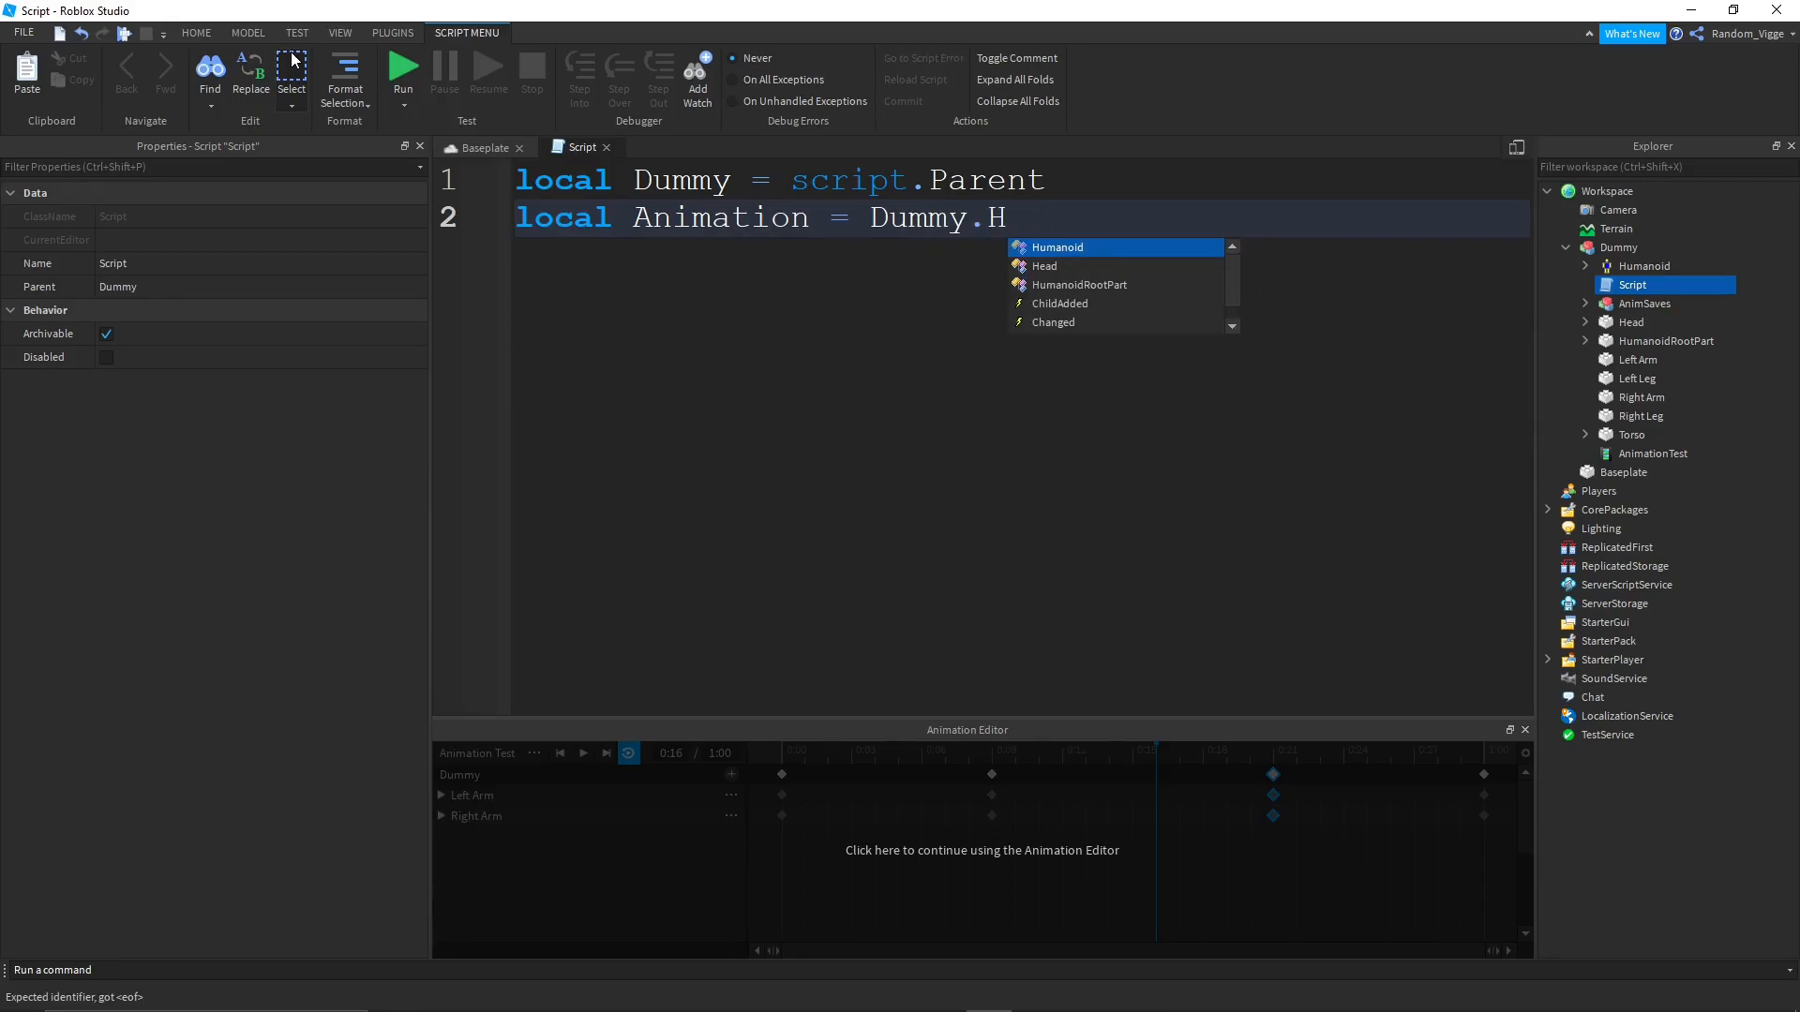
pyautogui.write('anoid:L')
pyautogui.press('Tab')
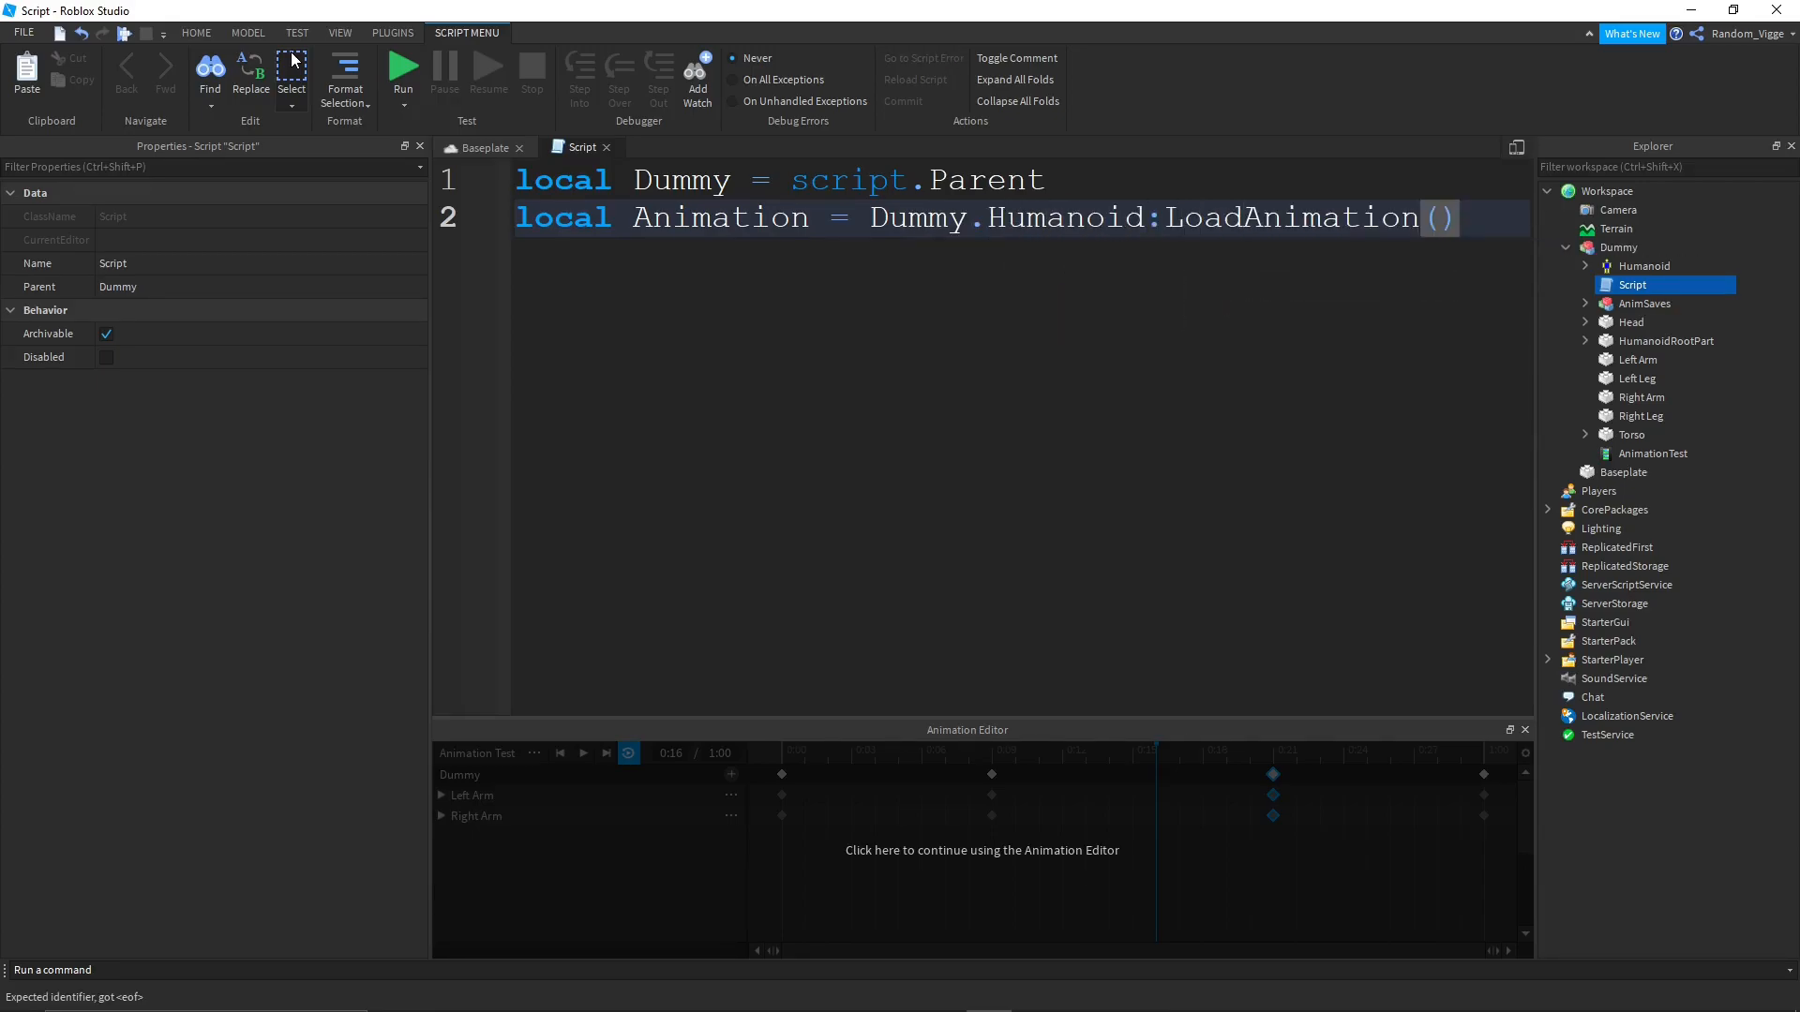
pyautogui.write('Dummy.Ani')
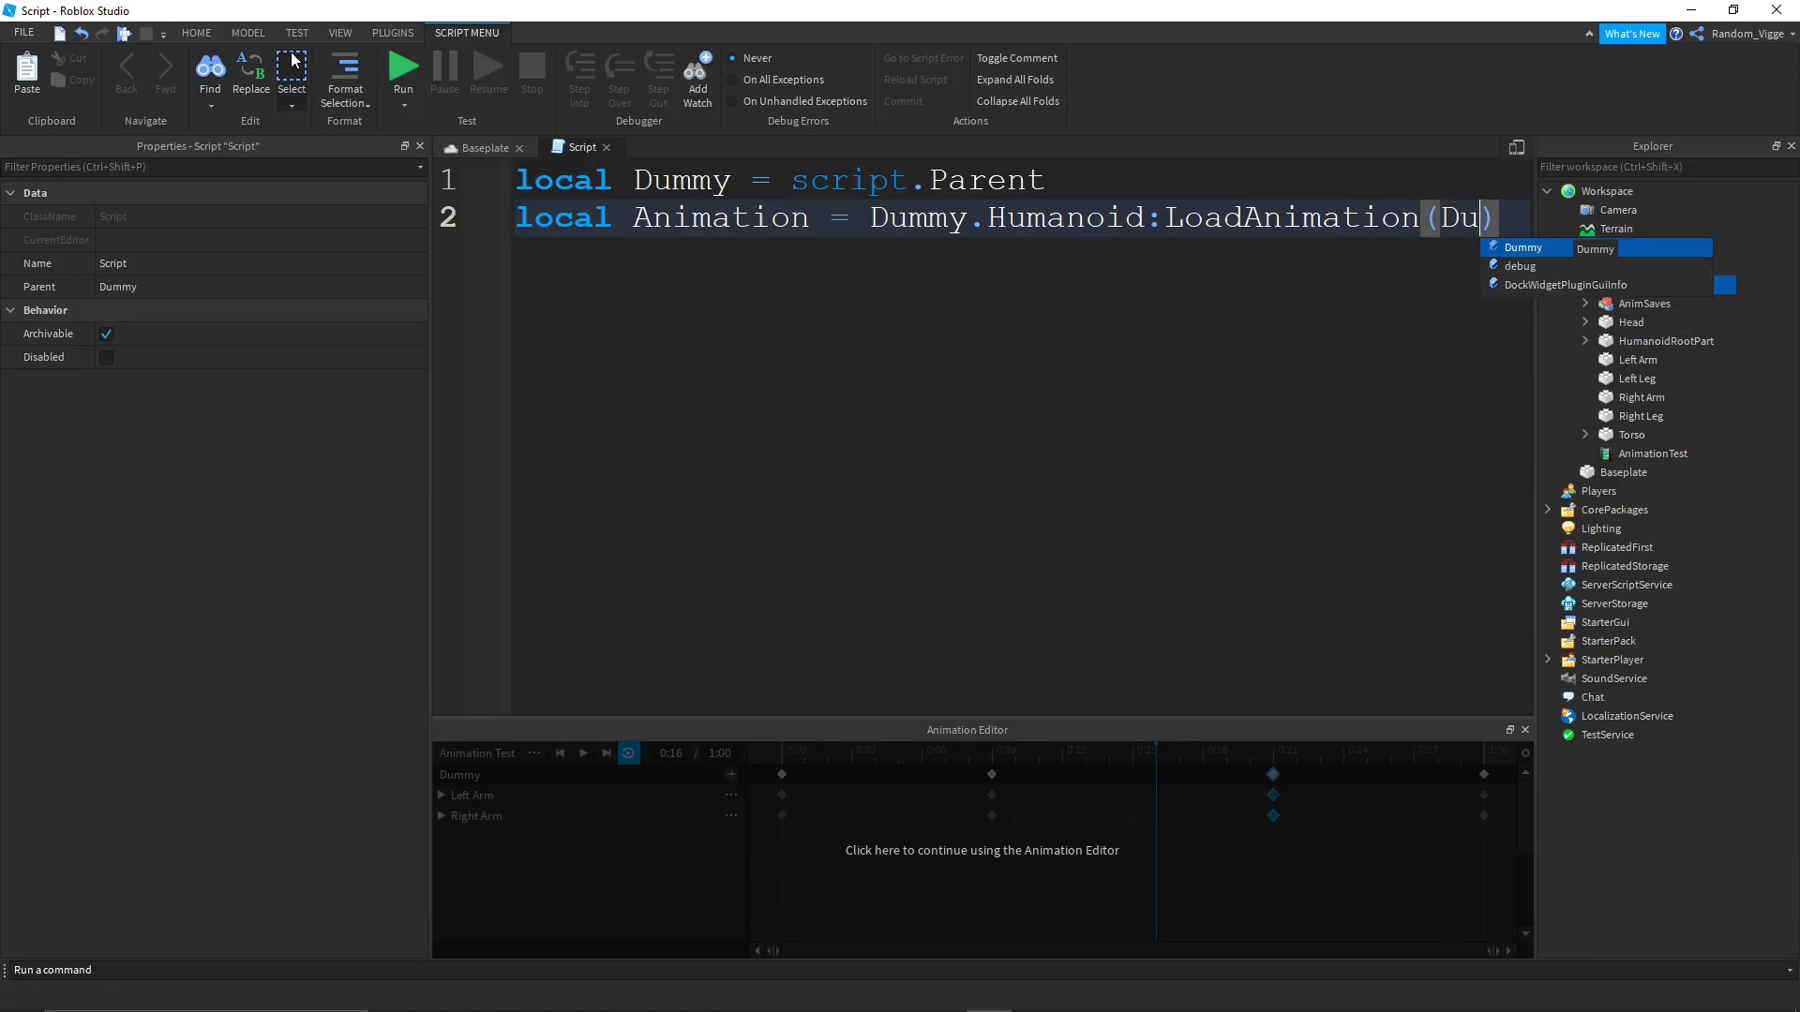
pyautogui.press('Tab')
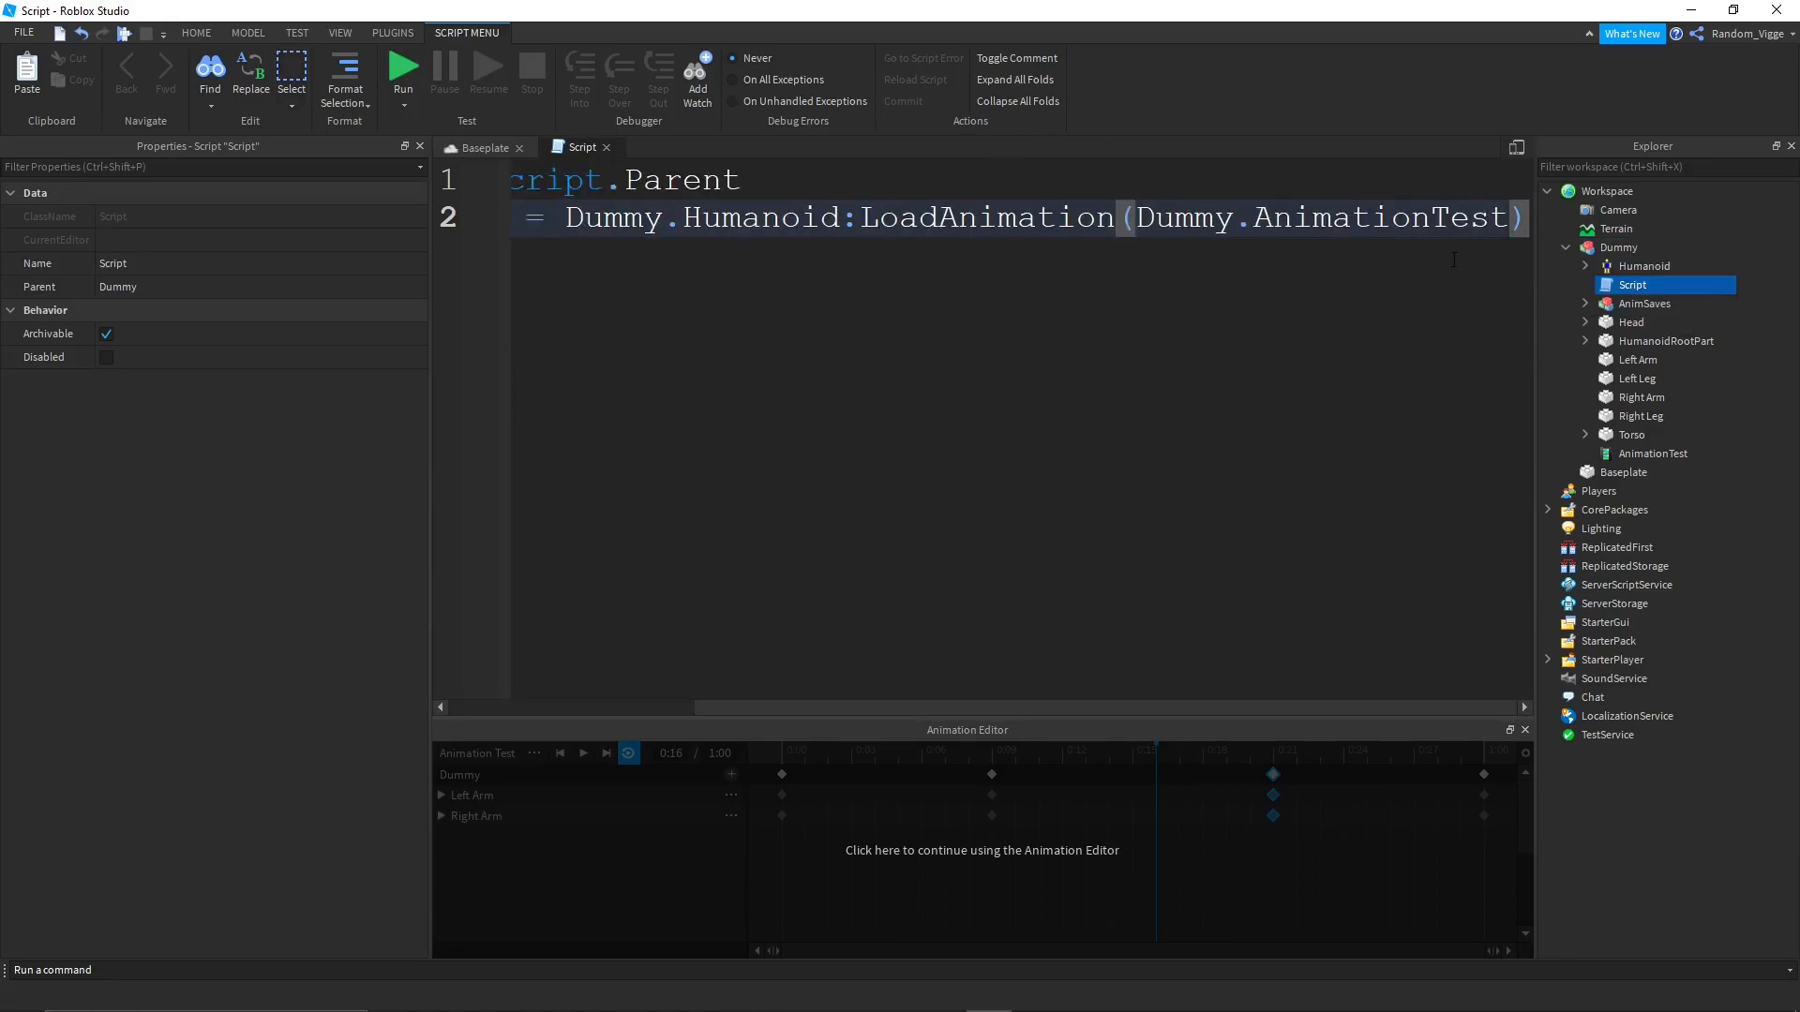
pyautogui.press('Return')
pyautogui.write('Animation:Play(')
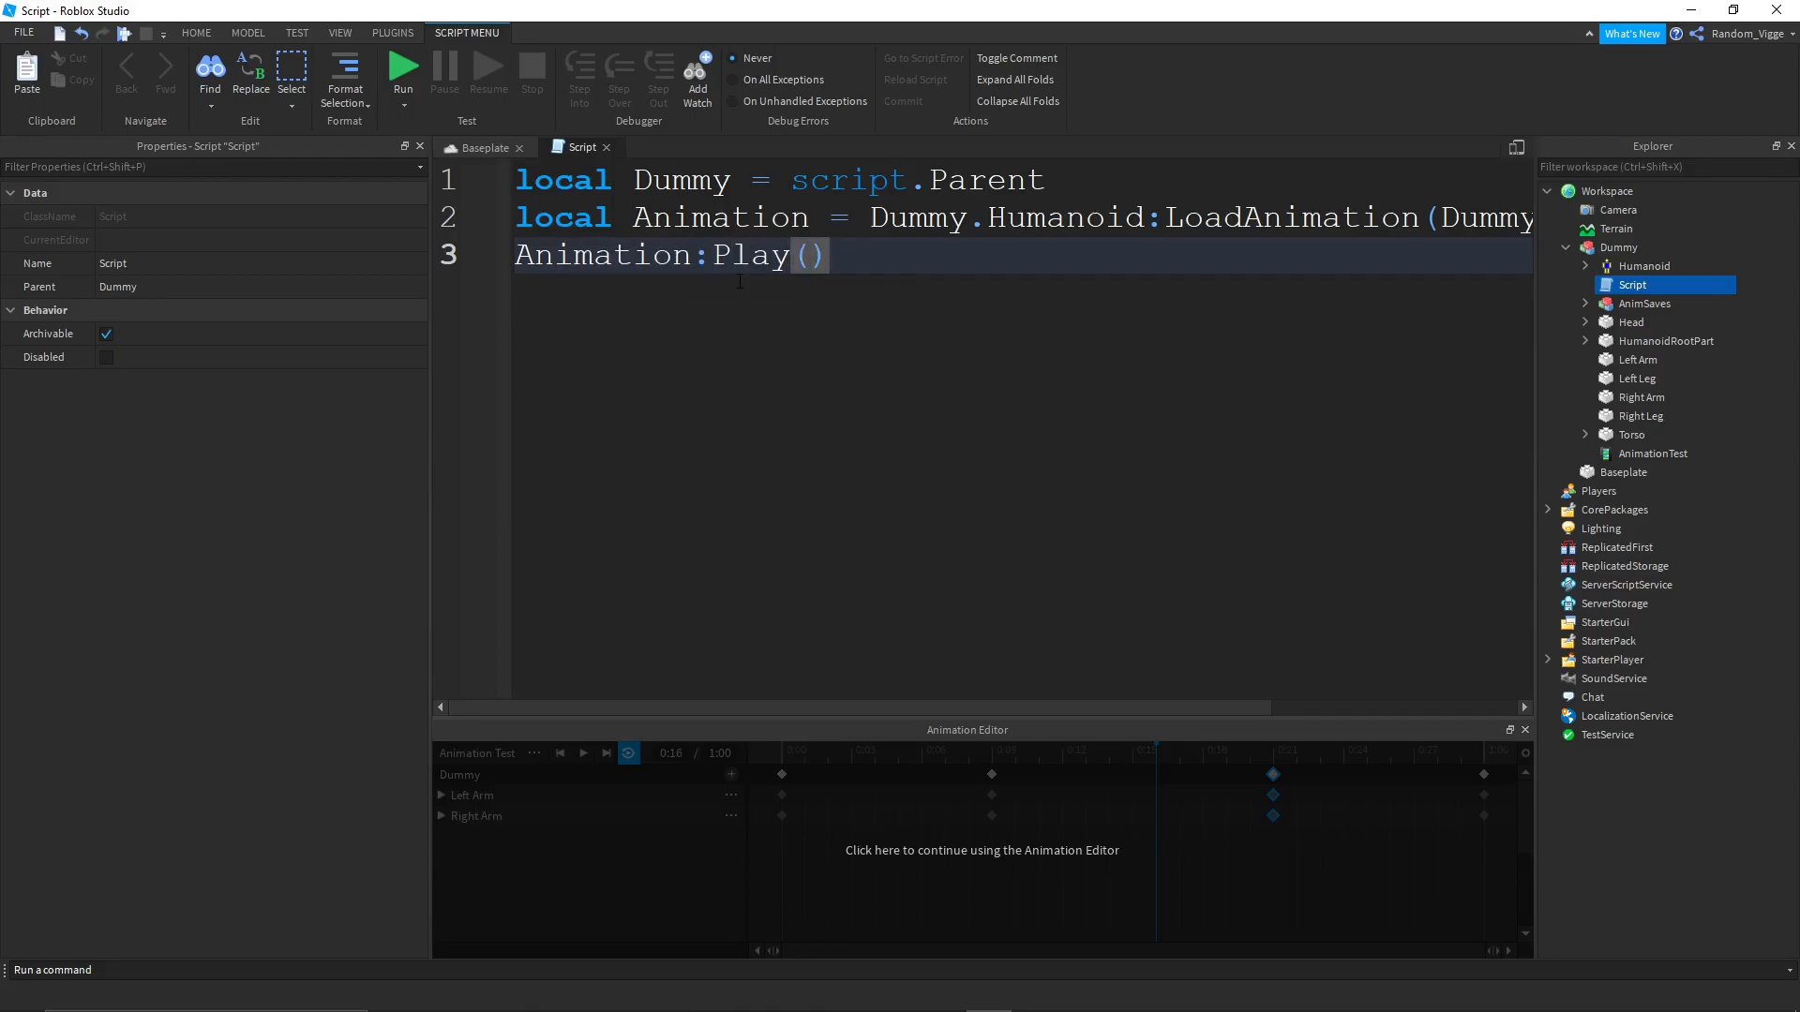
# Run the place to watch the scripted animation on the dummy, and stop the test.
pyautogui.click(495, 147)
pyautogui.click(779, 75)
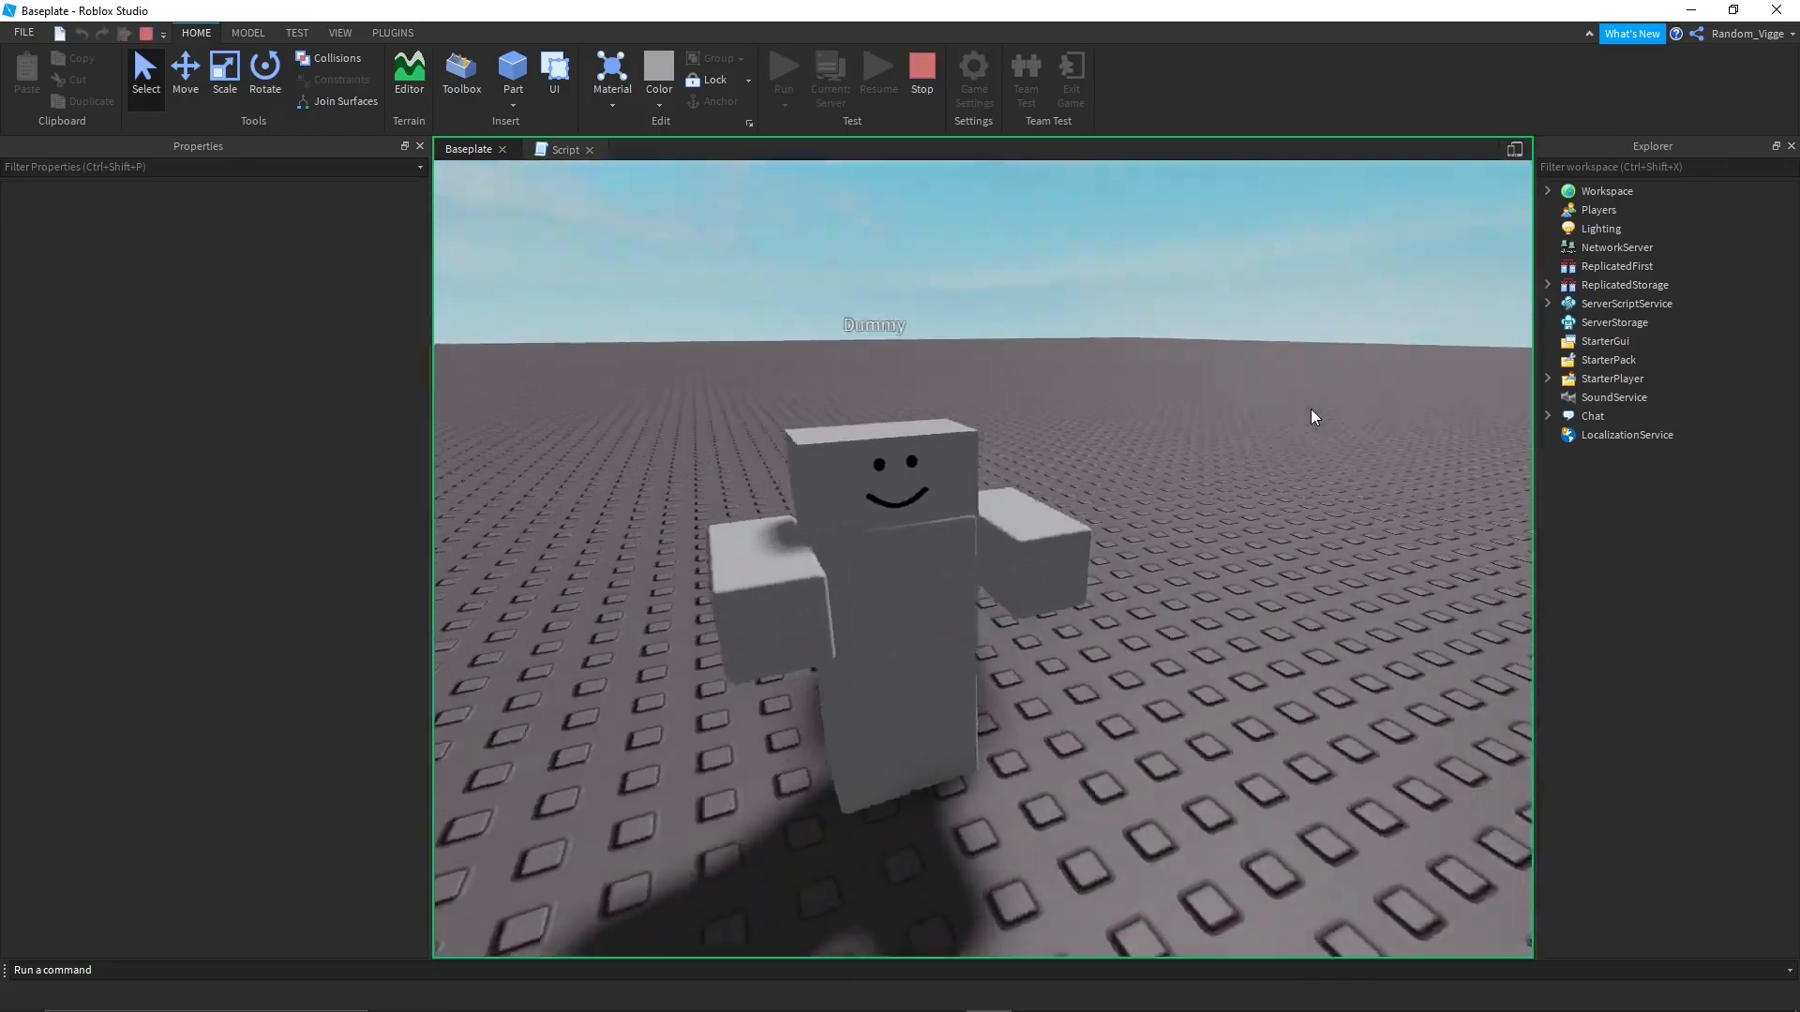
pyautogui.hotkey('shift', 'F5')
# Delete the R15 dummy standing beside the scripted R6 dummy.
pyautogui.click(1618, 471)
pyautogui.click(1618, 247)
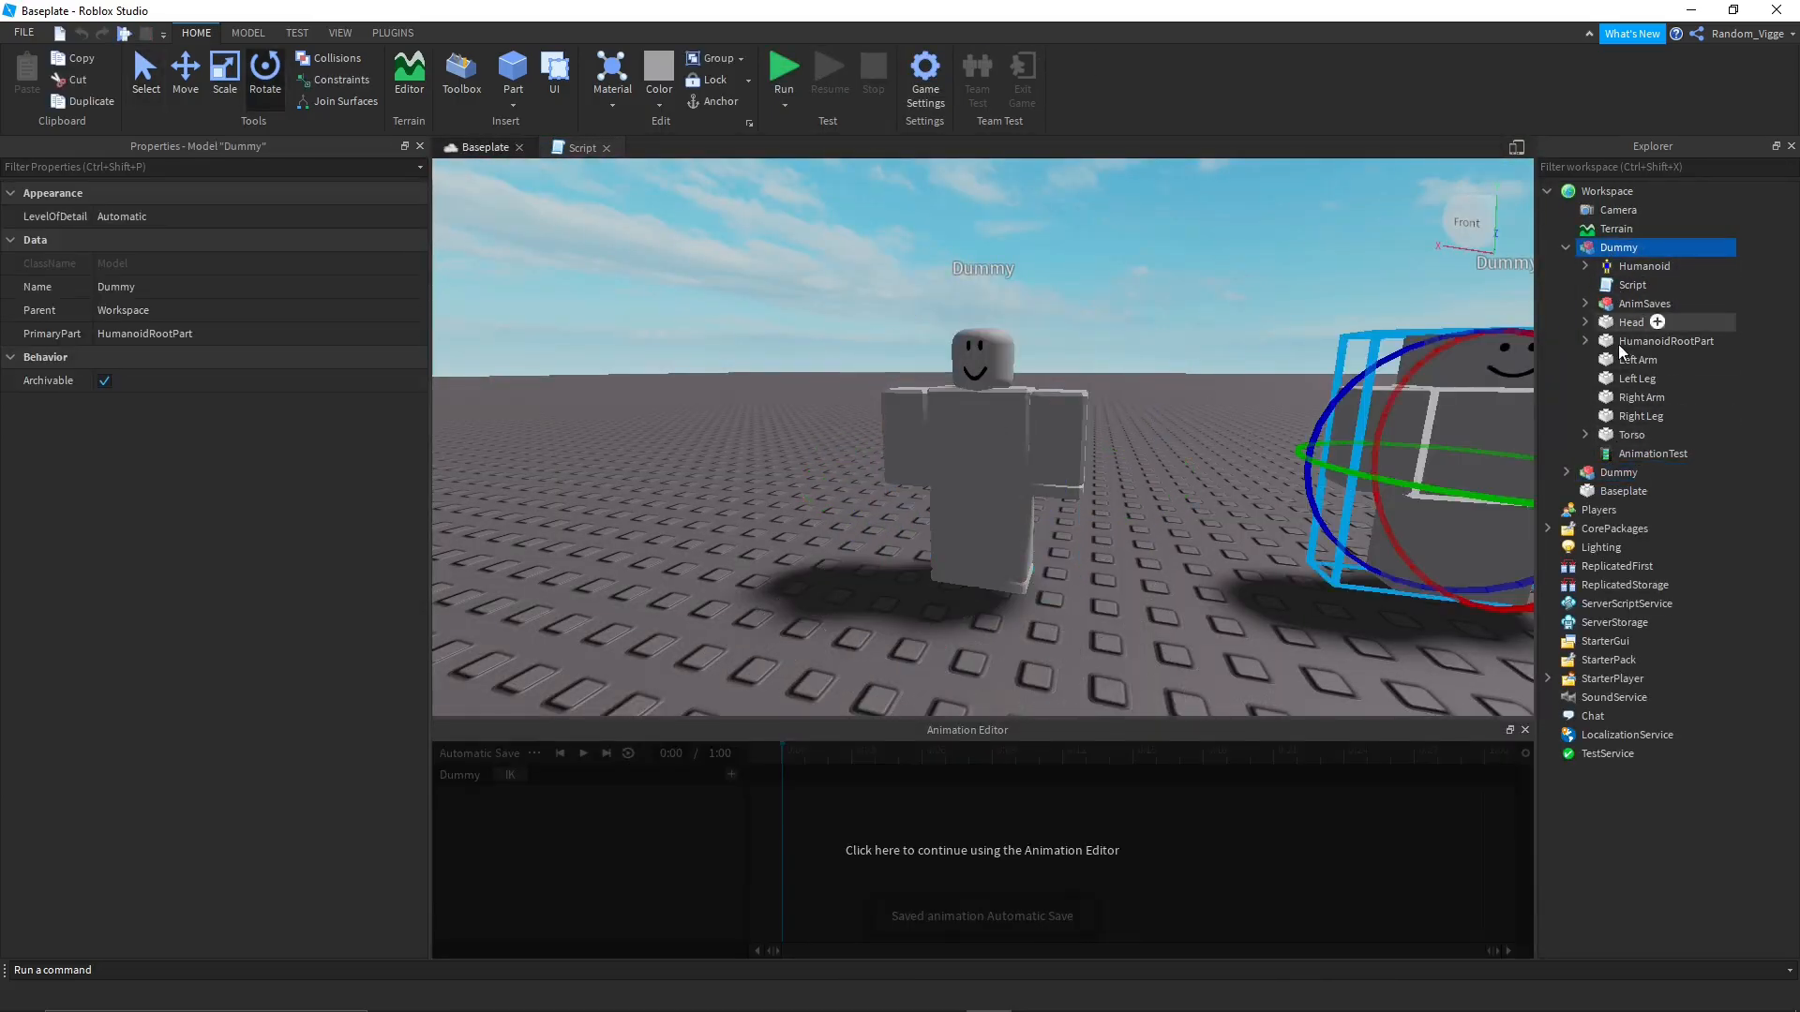
pyautogui.click(1618, 472)
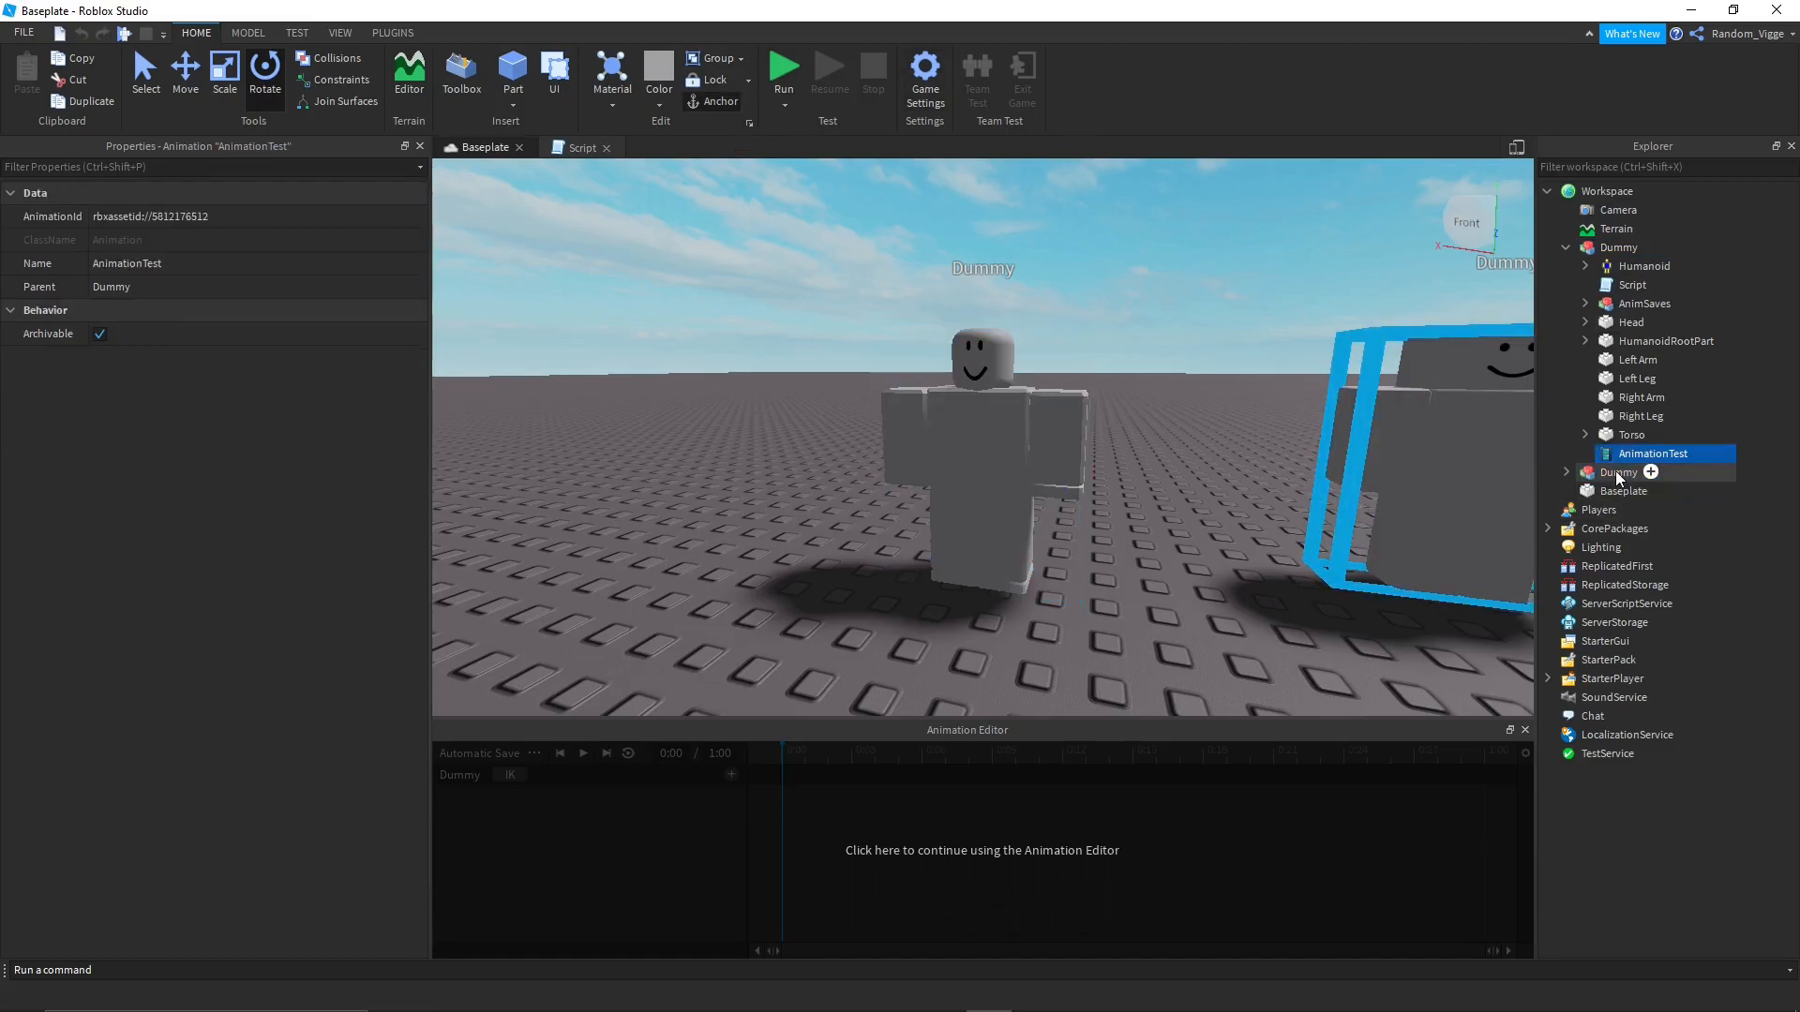
pyautogui.press('Delete')
# Resume the Animation Editor on the R6 dummy with its Animation Test animation.
pyautogui.moveTo(1318, 459); pyautogui.dragTo(1228, 467, button='right')
pyautogui.click(1233, 458)
pyautogui.click(1206, 767)
pyautogui.scroll(5, 1463, 300)
pyautogui.scroll(-5, 1354, 297)
pyautogui.click(1631, 249)
pyautogui.scroll(3, 1227, 467)
pyautogui.scroll(-5, 1228, 467)
pyautogui.scroll(5, 1228, 467)
pyautogui.scroll(-4, 1228, 467)
pyautogui.scroll(6, 1228, 467)
pyautogui.scroll(-6, 1229, 467)
pyautogui.scroll(3, 1046, 418)
pyautogui.moveTo(1044, 416); pyautogui.dragTo(1049, 398, button='right')
pyautogui.scroll(3, 1048, 398)
pyautogui.scroll(-5, 1050, 398)
pyautogui.scroll(1, 1129, 374)
pyautogui.scroll(-1, 1098, 362)
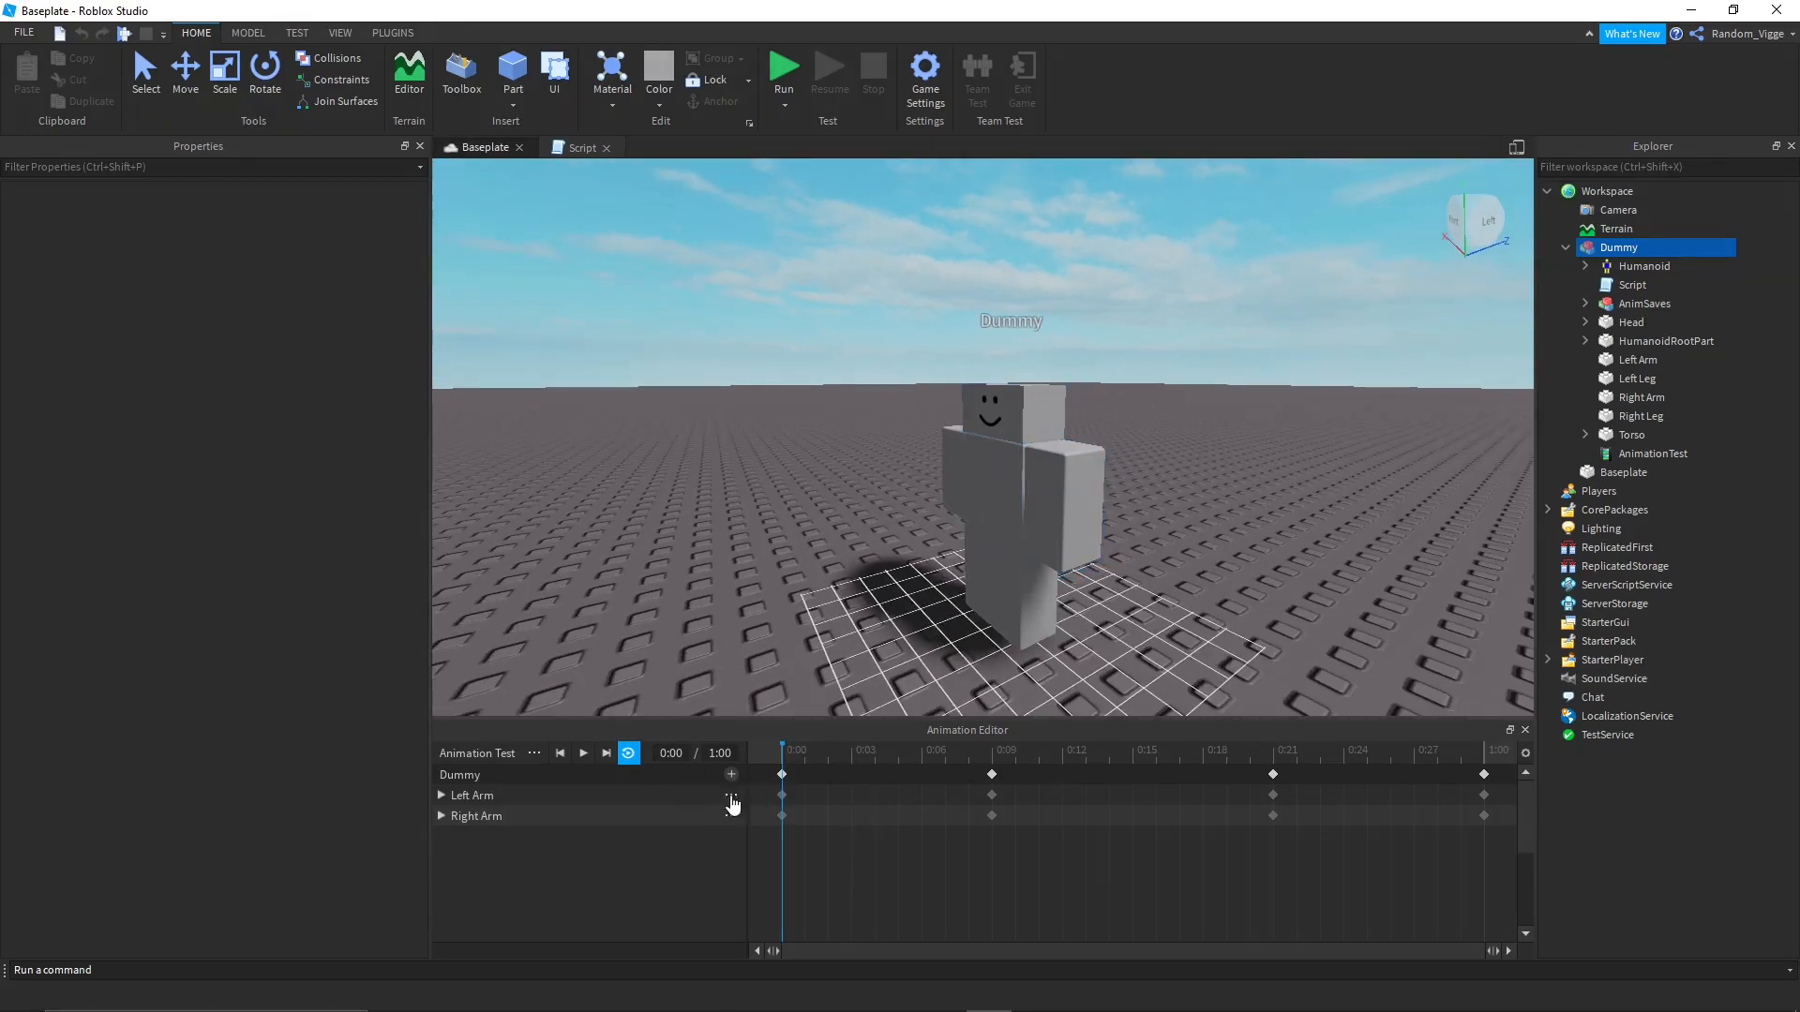
# Play the Animation Test preview and examine the dummy's movement up close.
pyautogui.moveTo(1155, 480); pyautogui.dragTo(1173, 458, button='right')
pyautogui.press('space')
pyautogui.scroll(4, 1173, 458)
pyautogui.moveTo(1080, 566); pyautogui.dragTo(1080, 567, button='right')
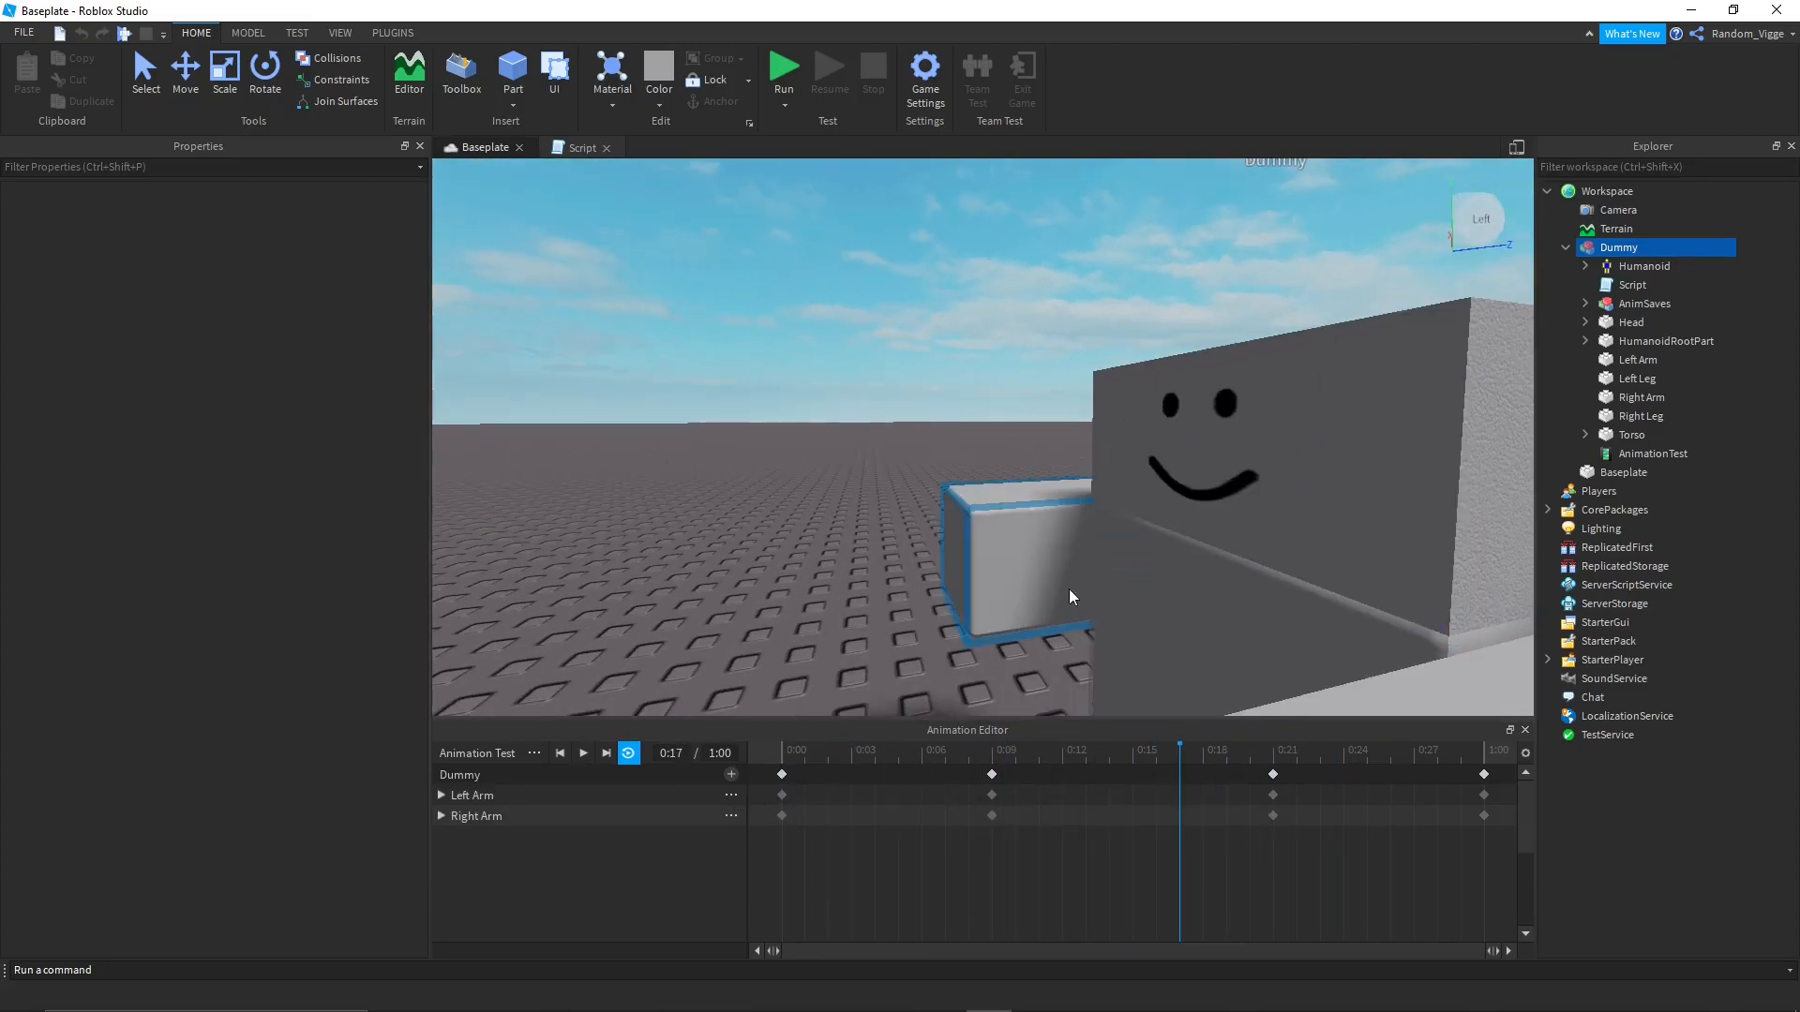
pyautogui.scroll(-3, 1080, 566)
# Add a keyframe for the dummy's head at 0:00 with the head tilted forward.
pyautogui.moveTo(872, 754); pyautogui.dragTo(780, 761)
pyautogui.click(1142, 431)
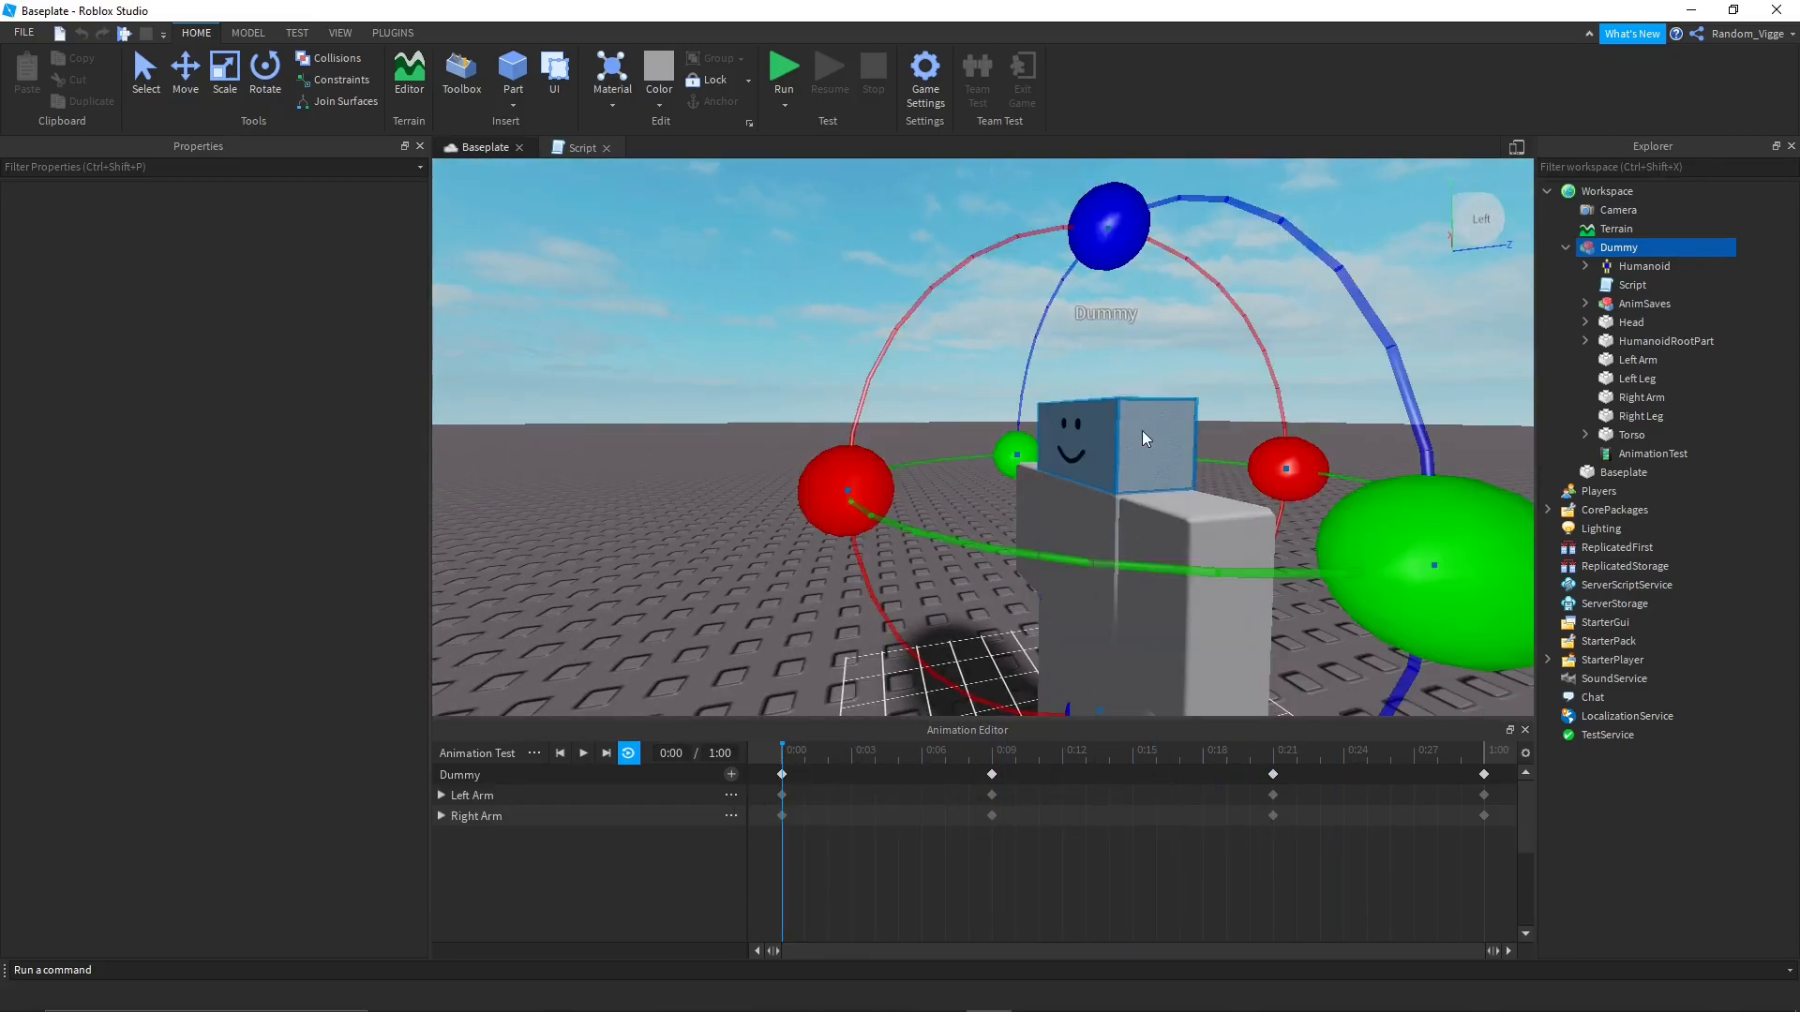
pyautogui.moveTo(847, 489); pyautogui.dragTo(821, 563)
# Add a head keyframe at 0:14 with the head tilted back and another at 1:00 with the head level.
pyautogui.click(862, 756)
pyautogui.click(924, 755)
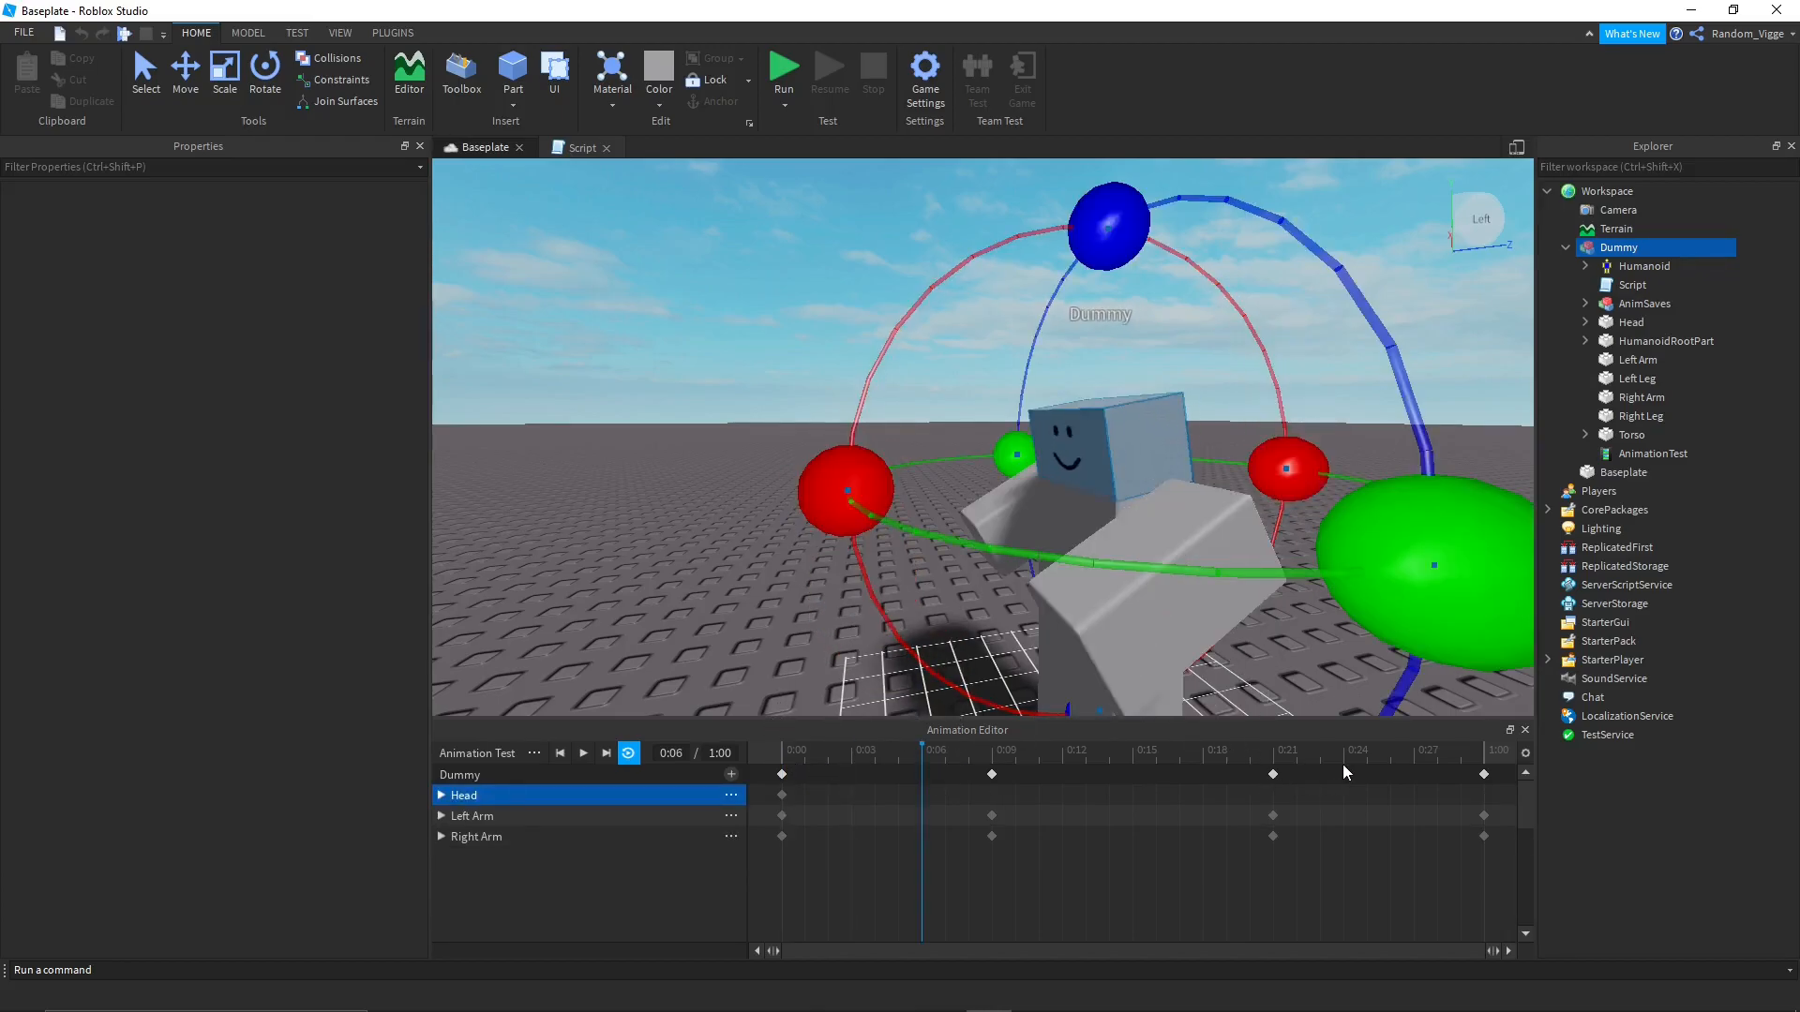
pyautogui.click(1111, 754)
pyautogui.moveTo(855, 488); pyautogui.dragTo(905, 318)
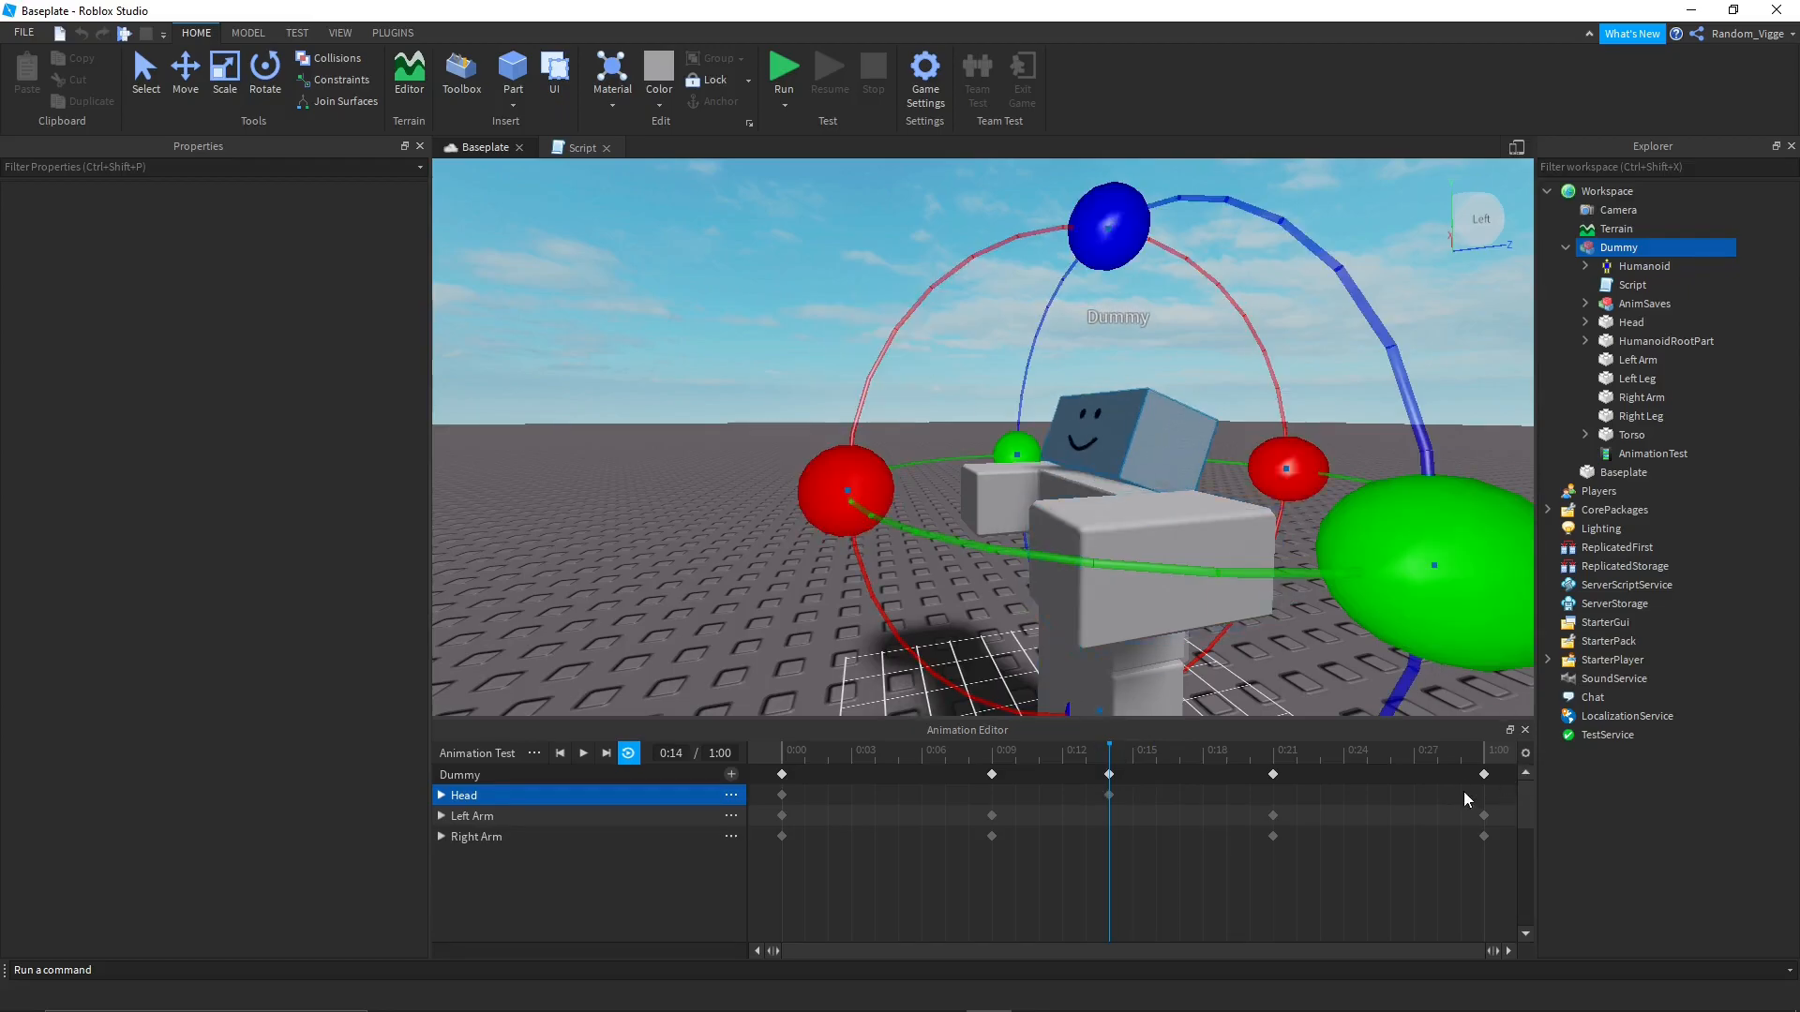
pyautogui.click(1484, 752)
pyautogui.moveTo(850, 456); pyautogui.dragTo(857, 555)
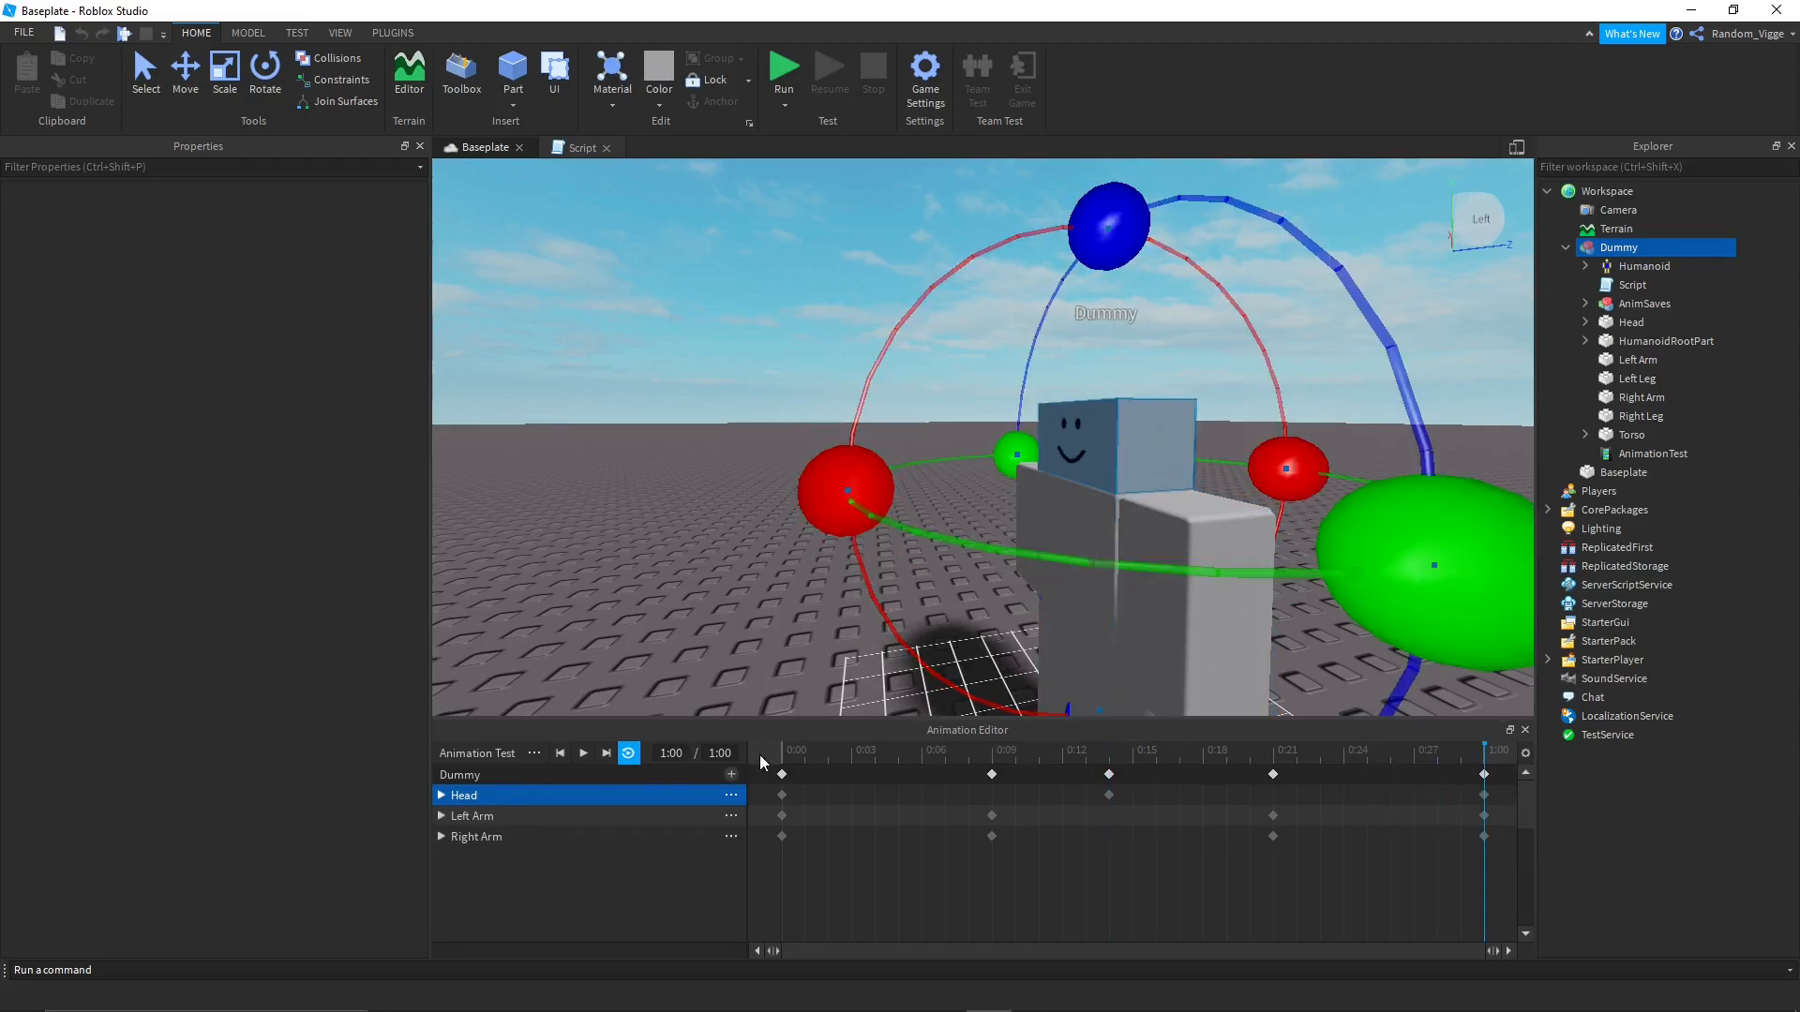
# Preview the animation with the added head movement and clear the keyframe selection.
pyautogui.press('space')
pyautogui.click(752, 551)
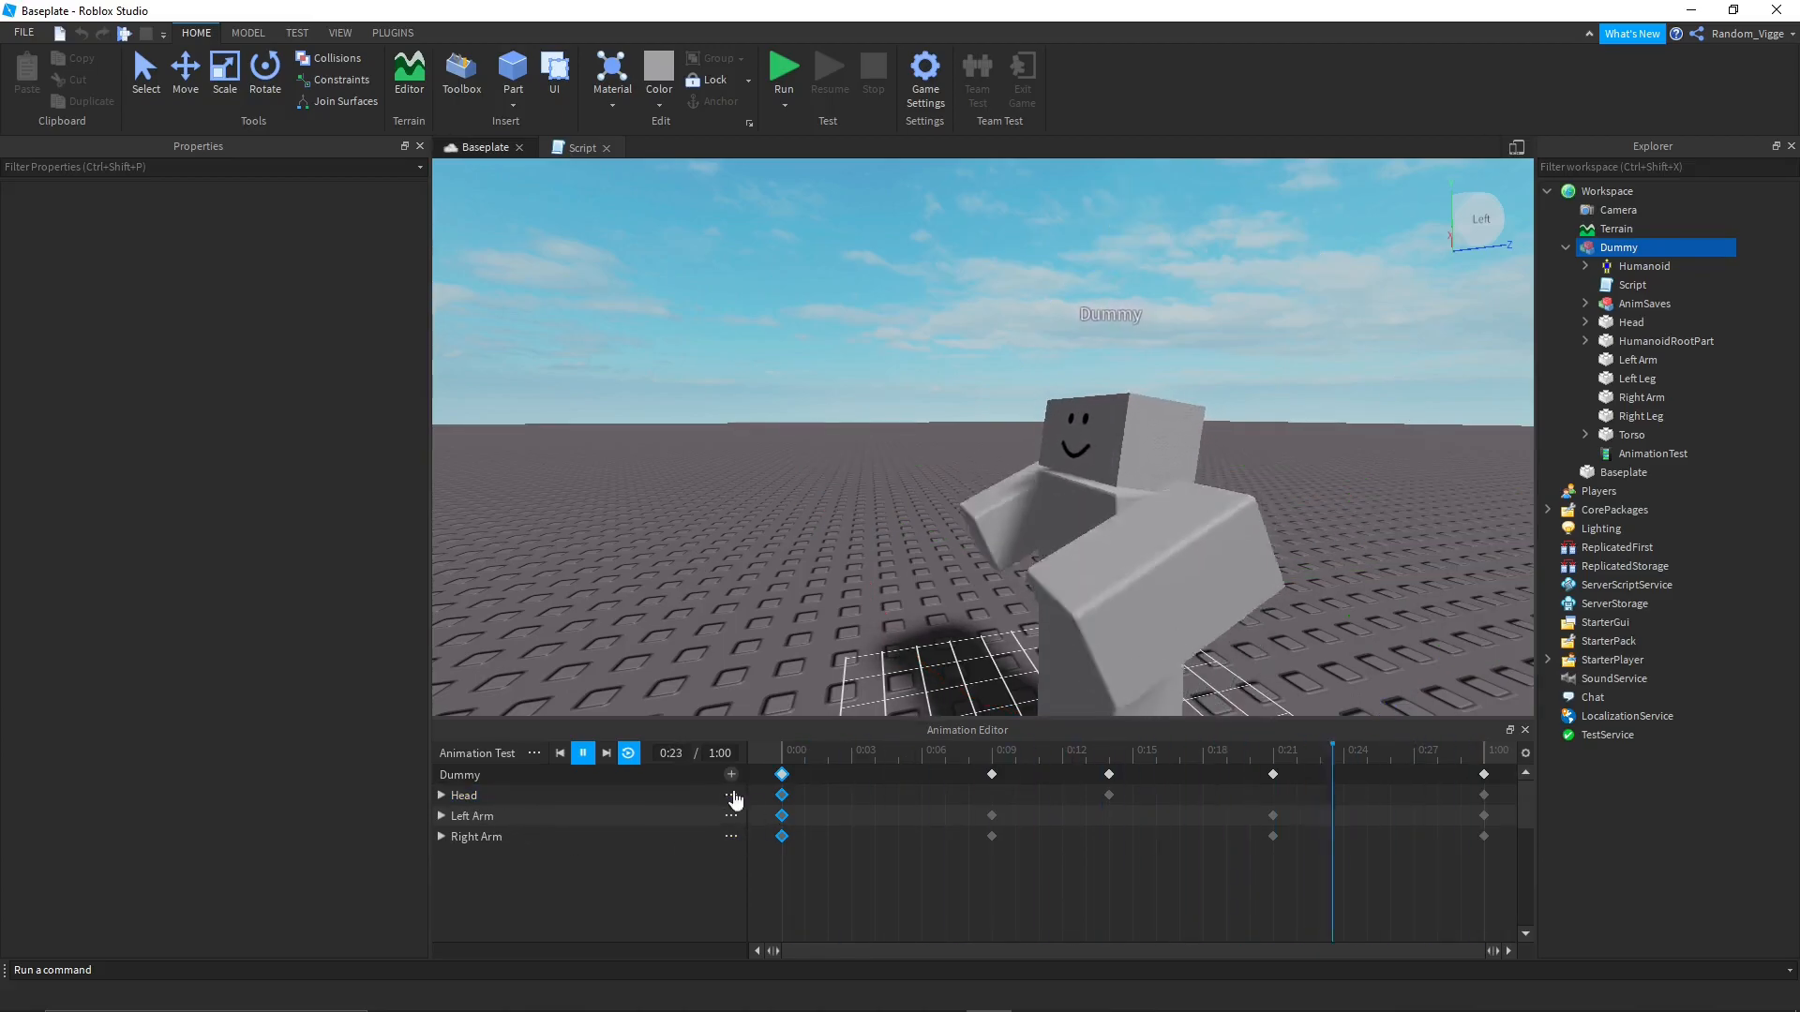
pyautogui.click(801, 798)
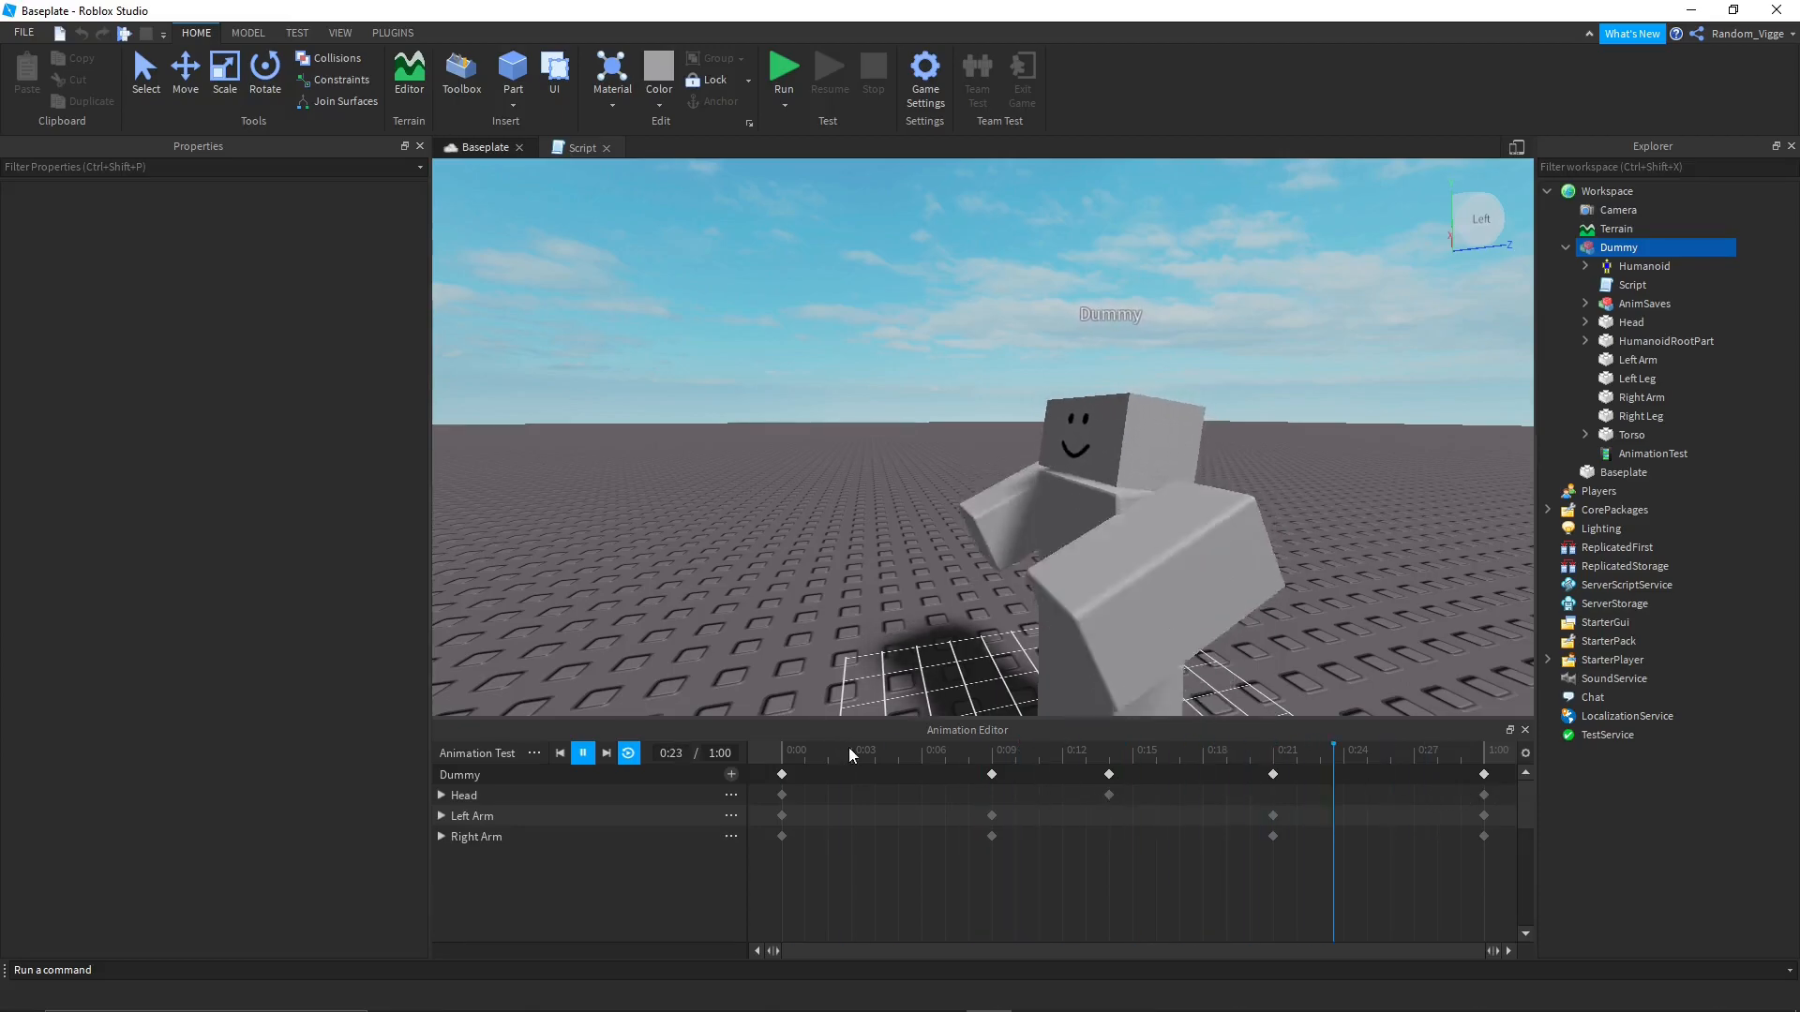
pyautogui.press('space')
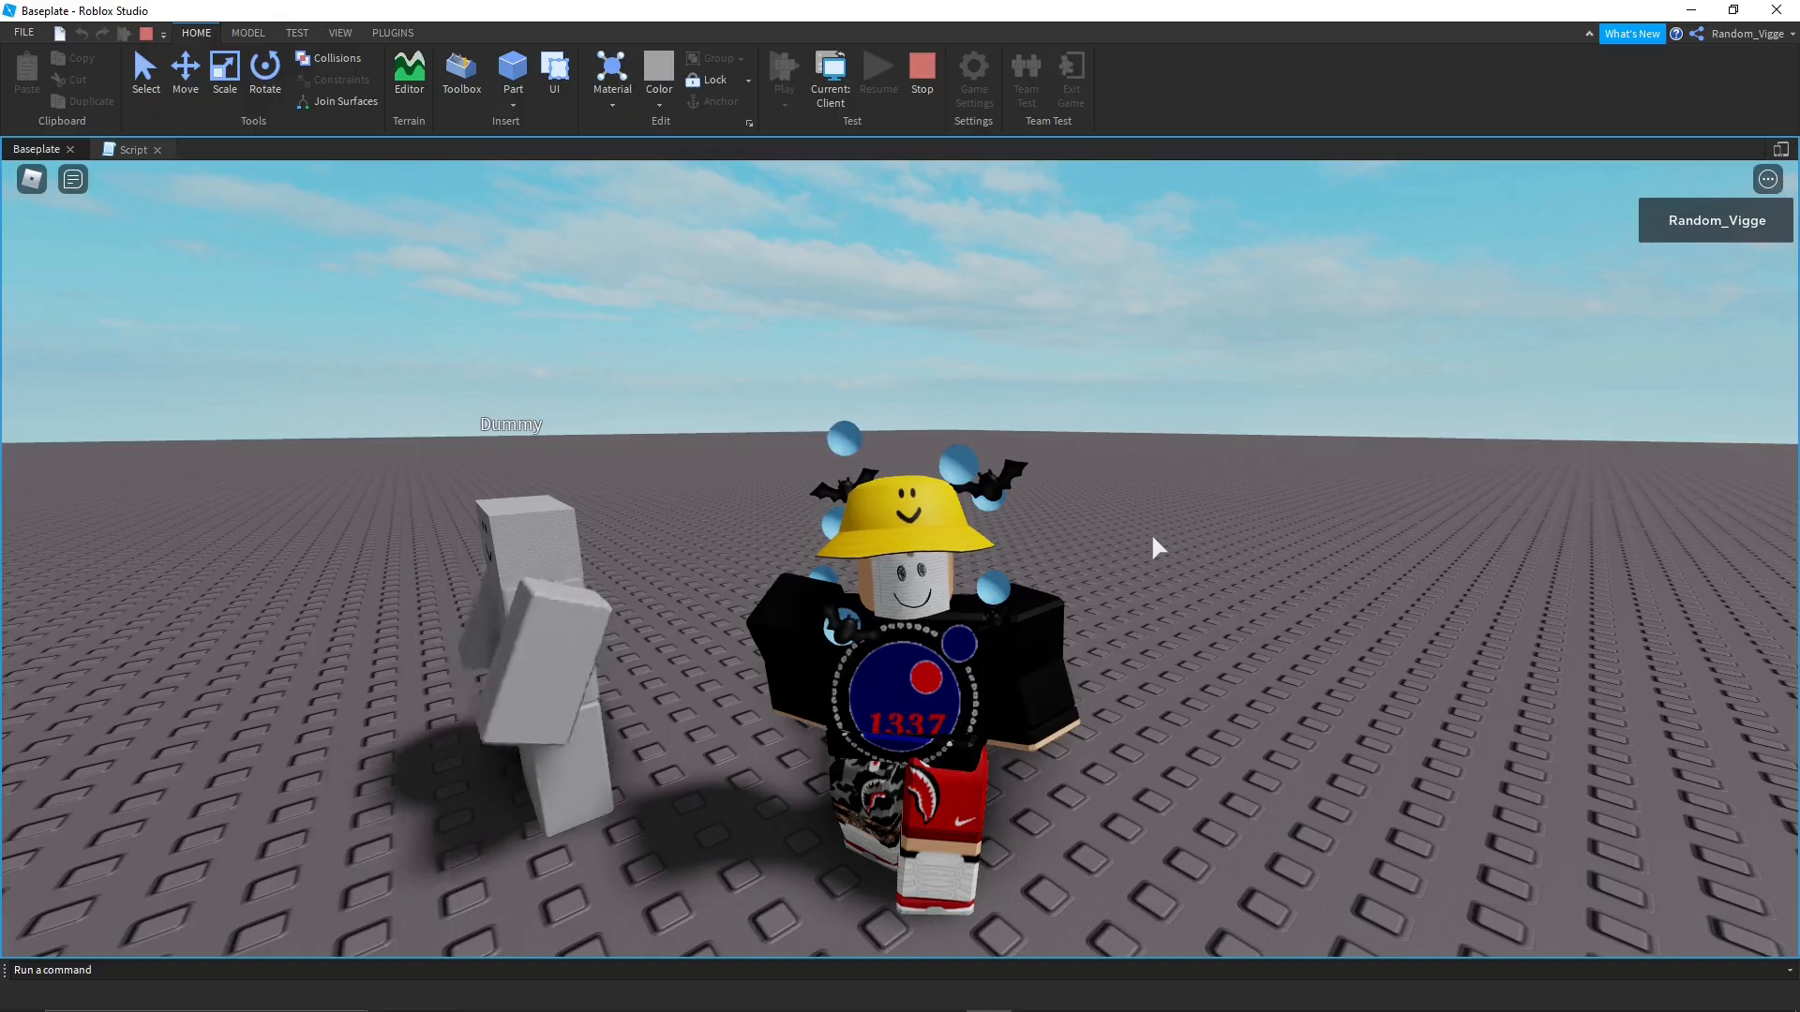
# Walk the avatar around the dummy in the play test to examine the scripted animation from several angles.
pyautogui.press('a')
pyautogui.press('d')
pyautogui.moveTo(1152, 537); pyautogui.dragTo(1152, 537, button='right')
pyautogui.press('s')
pyautogui.scroll(5, 1152, 537)
pyautogui.scroll(-5, 900, 558)
pyautogui.press('w')
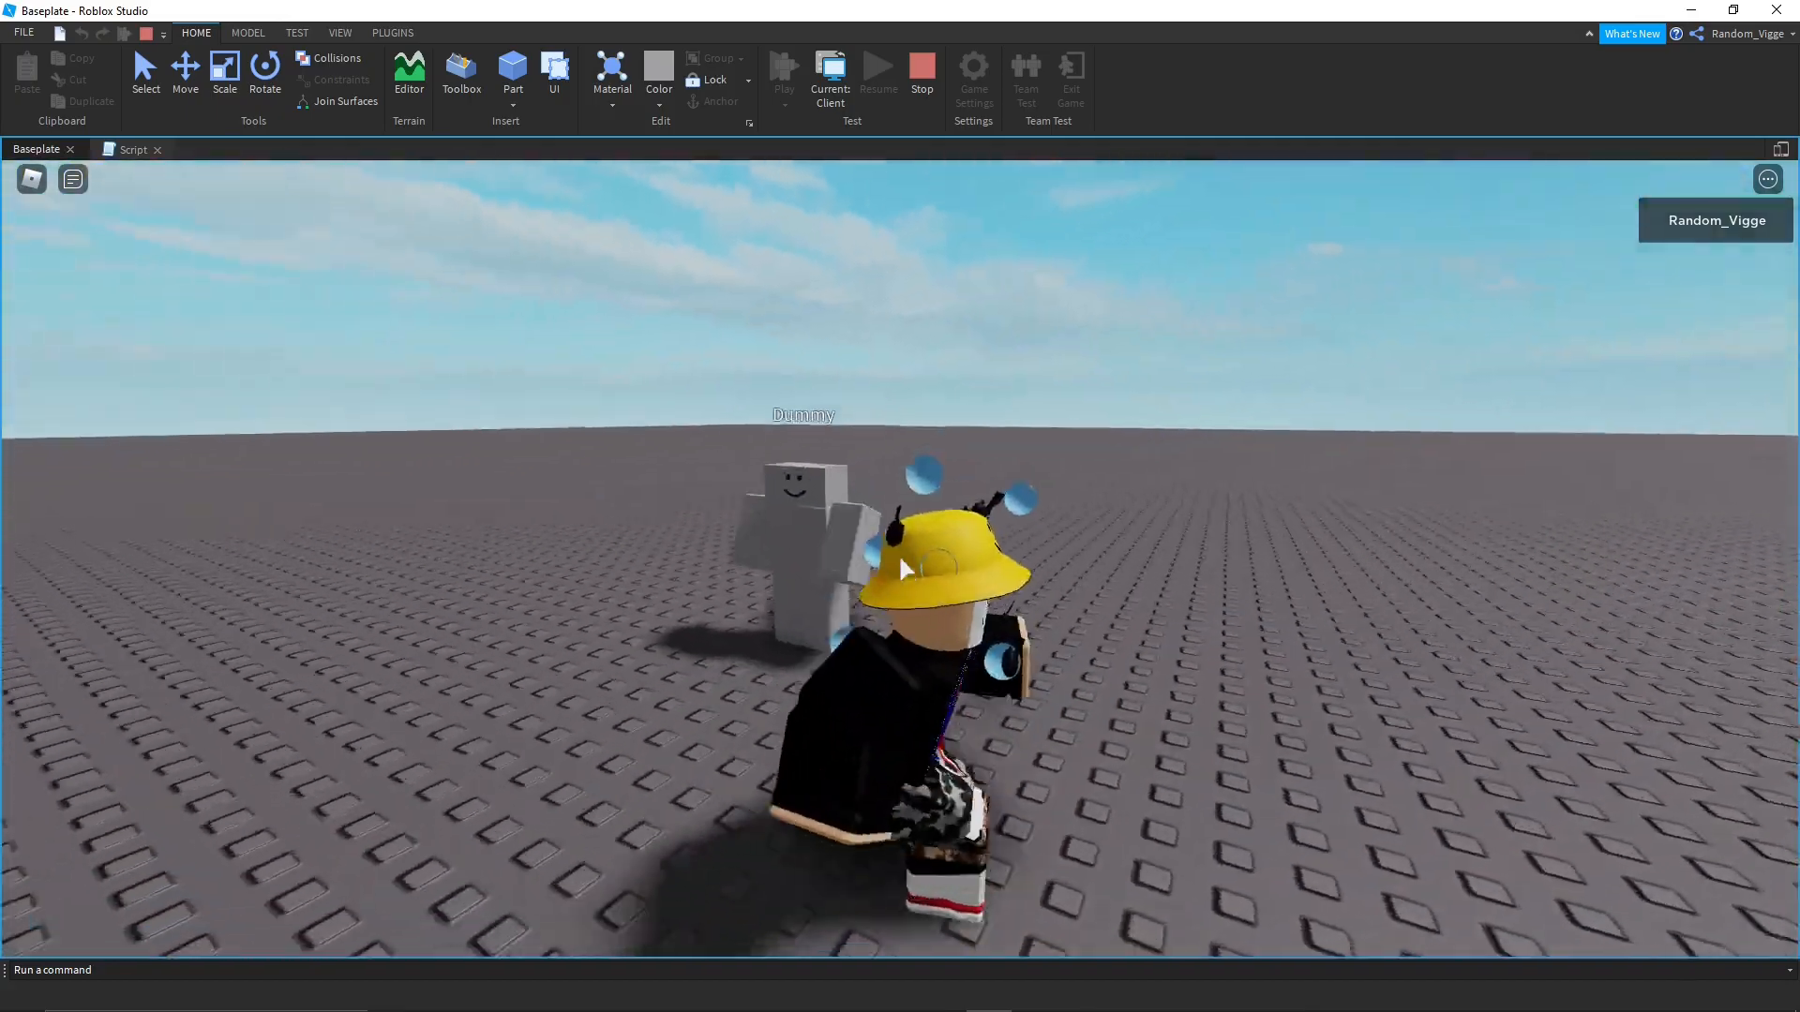
pyautogui.moveTo(900, 558); pyautogui.dragTo(900, 558, button='right')
pyautogui.press('s')
pyautogui.scroll(4, 1162, 555)
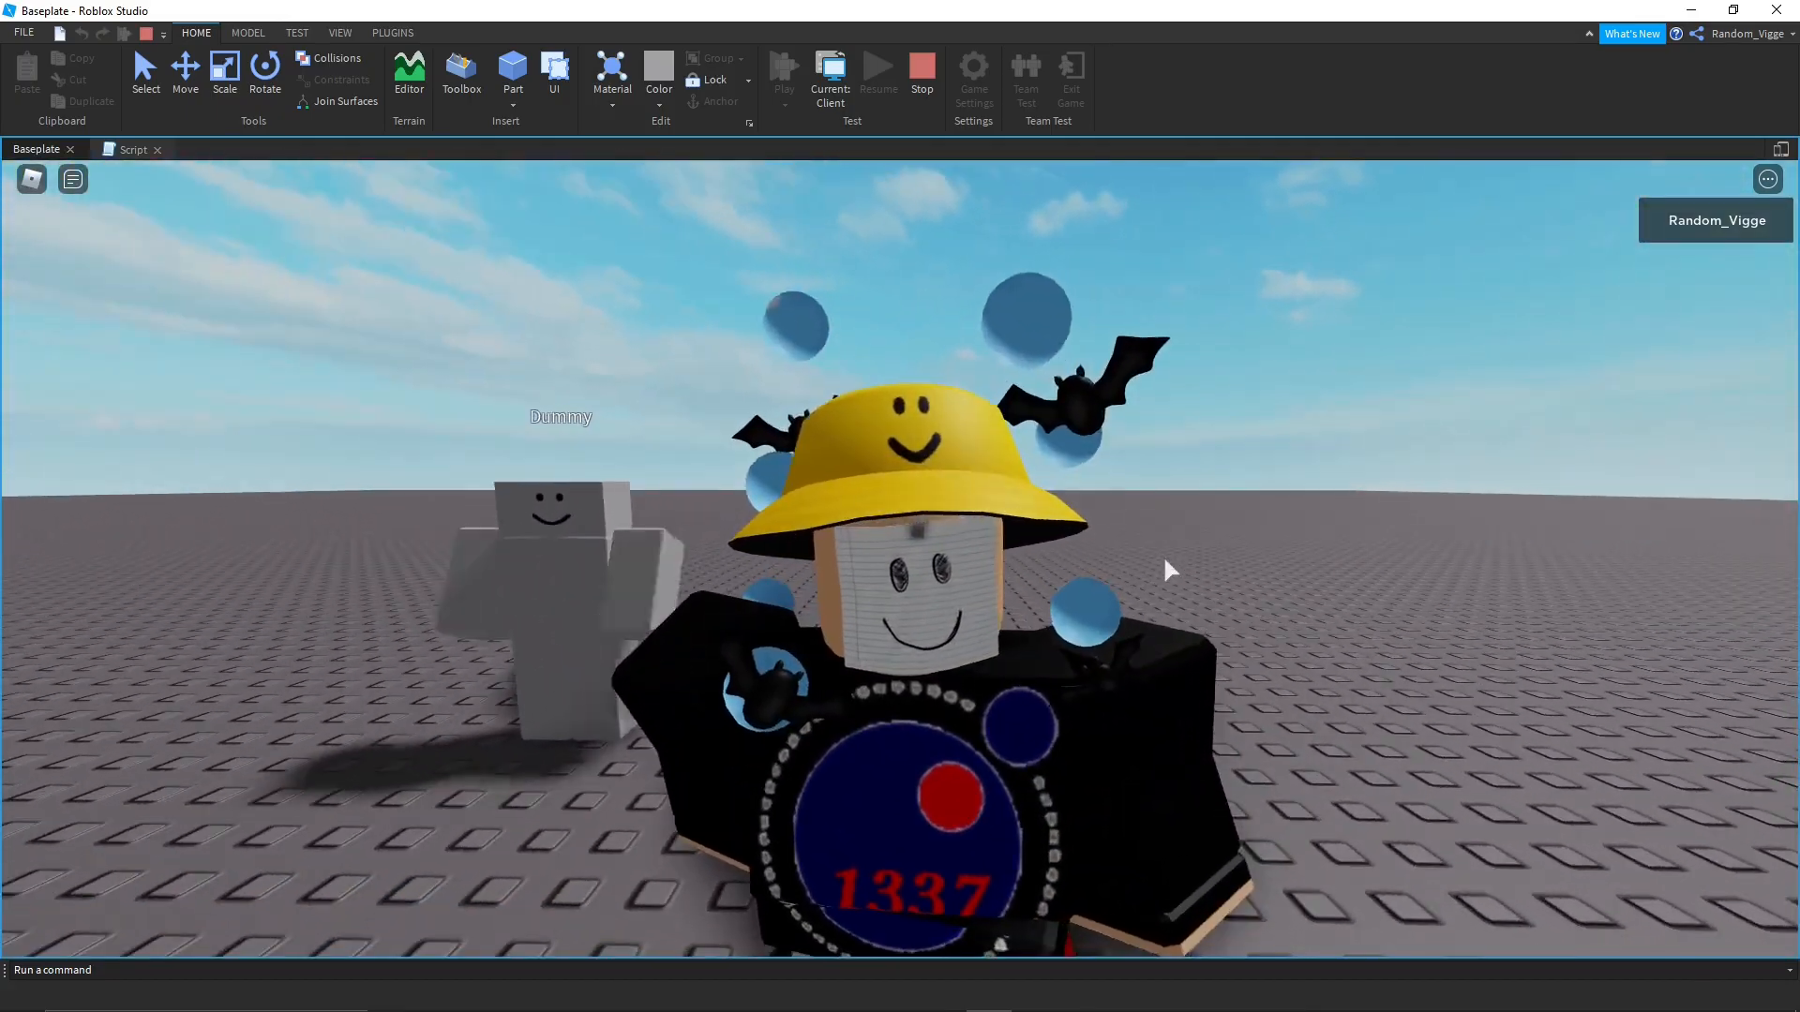